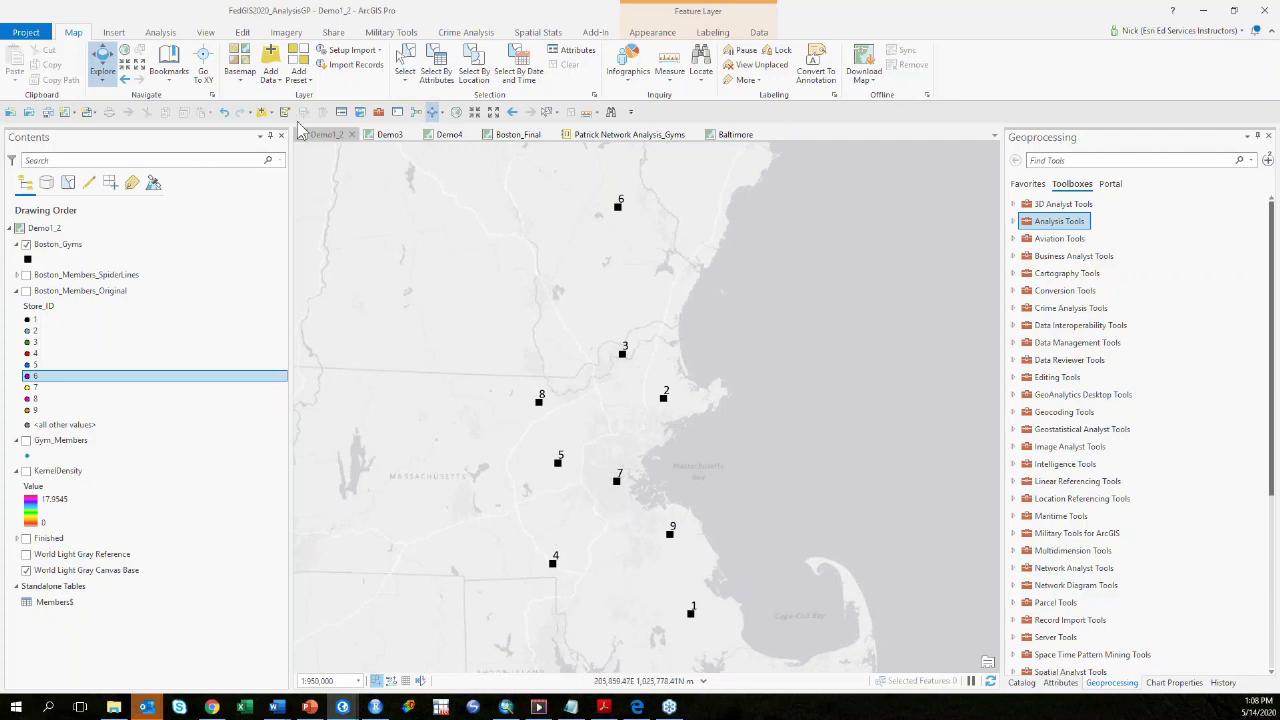
Step: View the Boston_Members_Original points, hide them again, and display the Boston_Members_SpiderLines layer
left_click(27, 292)
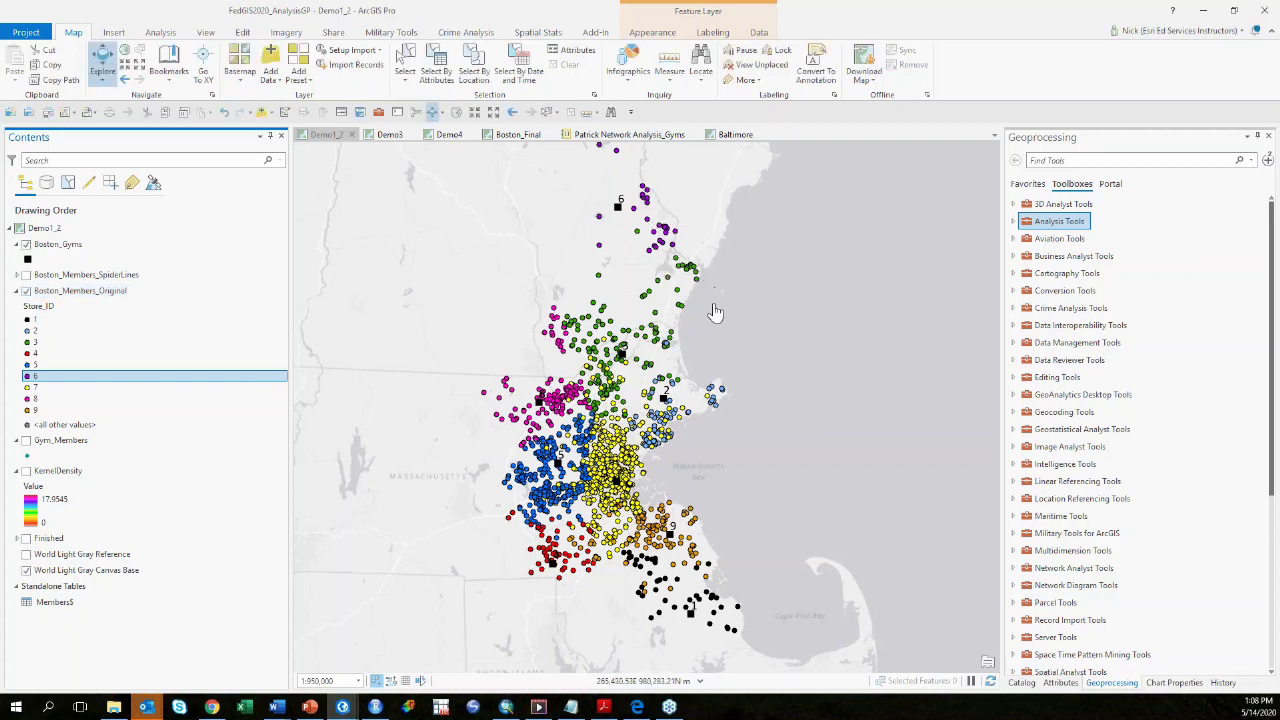
left_click(26, 291)
left_click(26, 275)
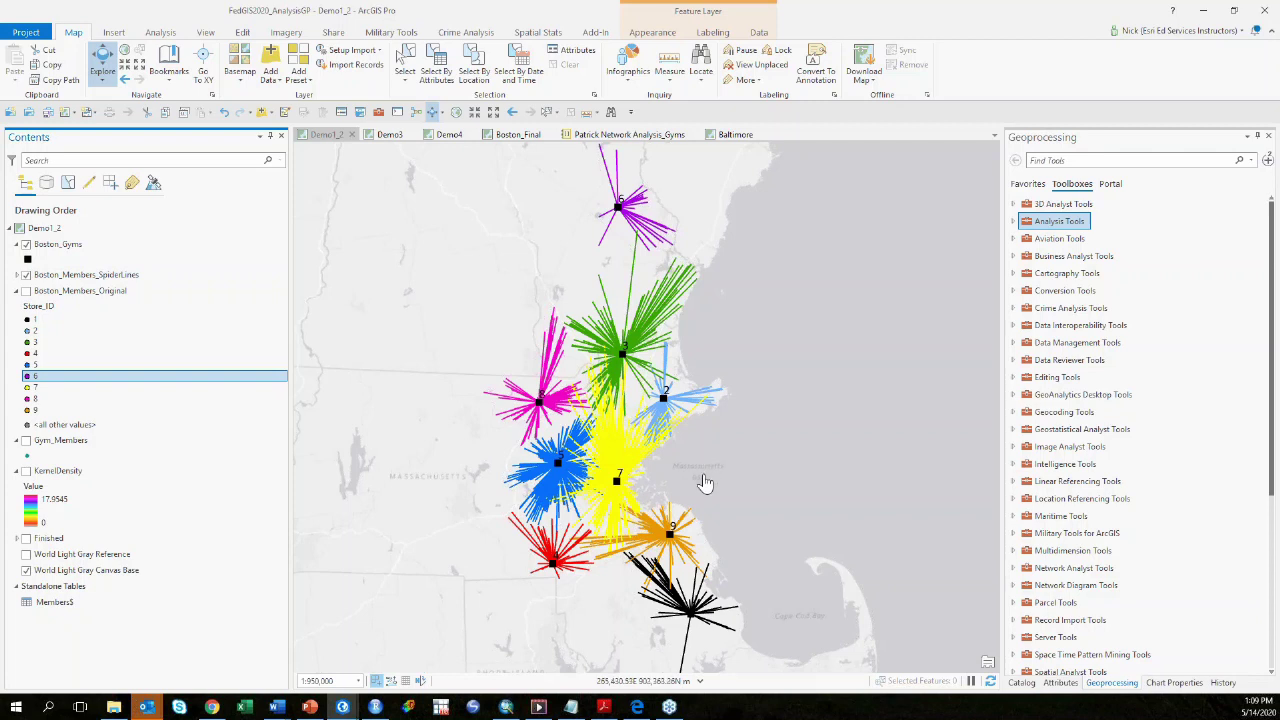
Step: Open the Create Thiessen Polygons tool from the Proximity toolset and set Boston_Gyms as the input features
left_click(160, 33)
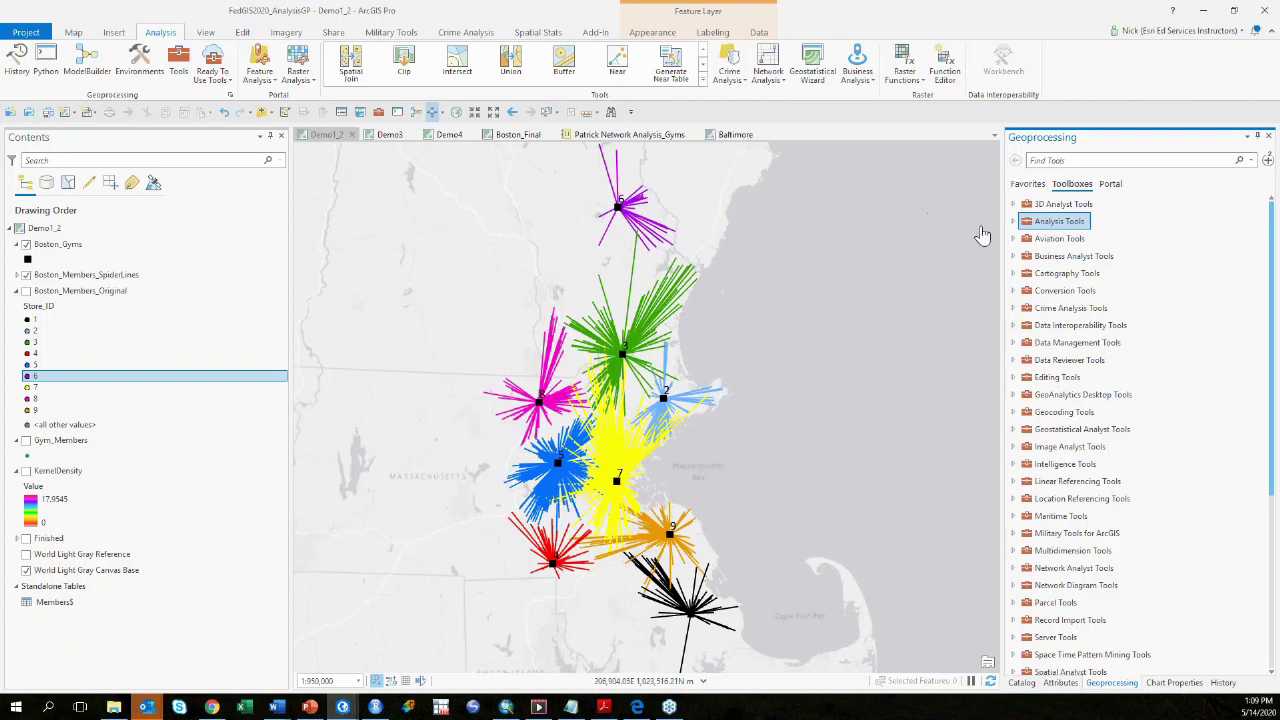
left_click(1013, 221)
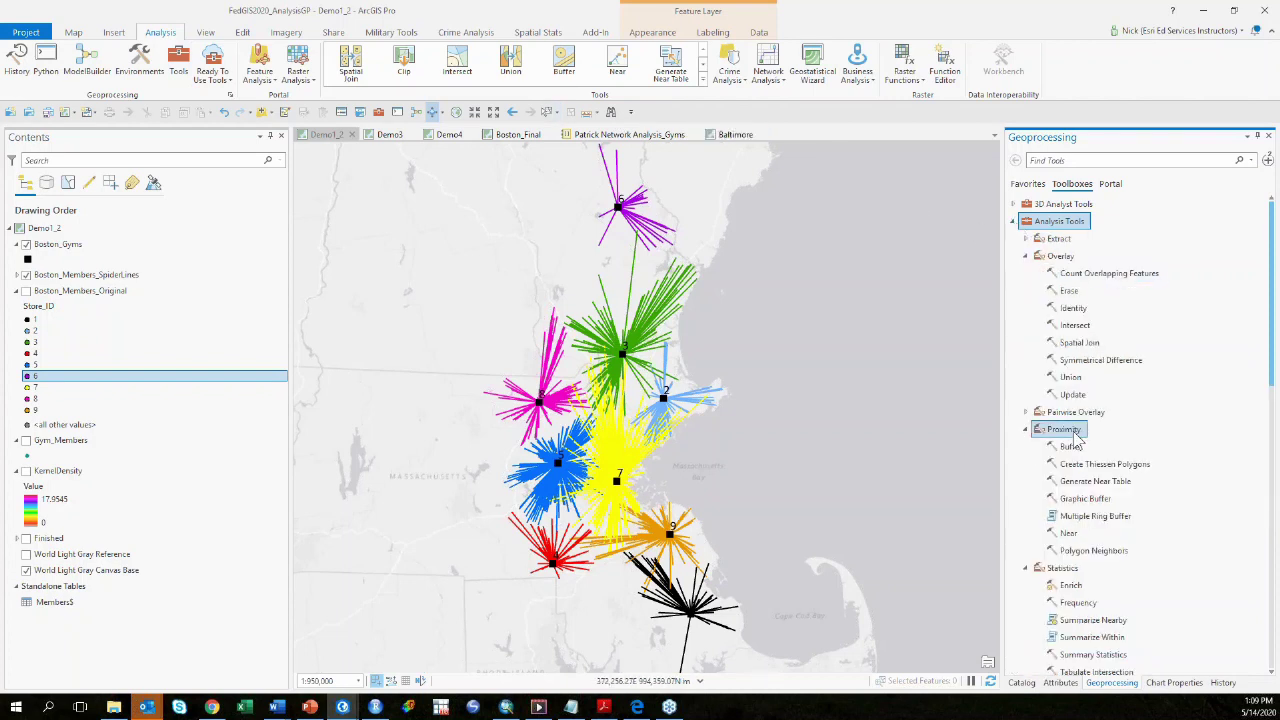
scroll(1093, 432, "down", 1)
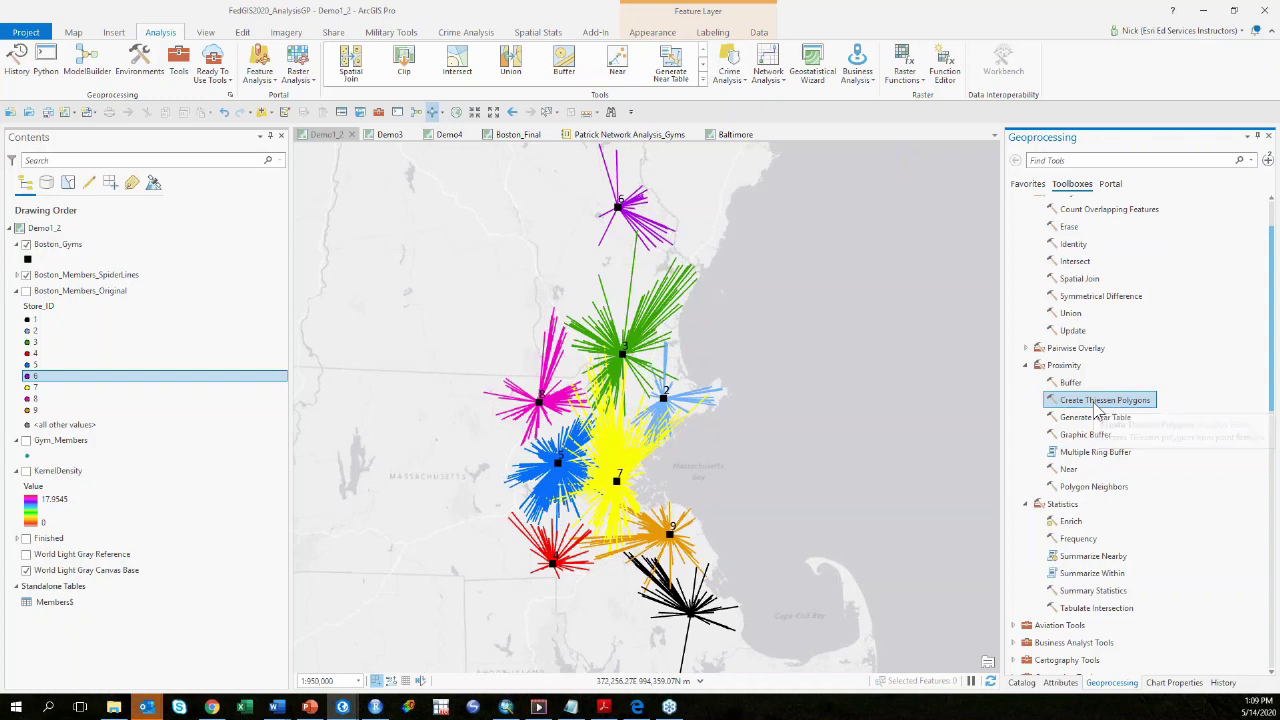
left_click(1095, 404)
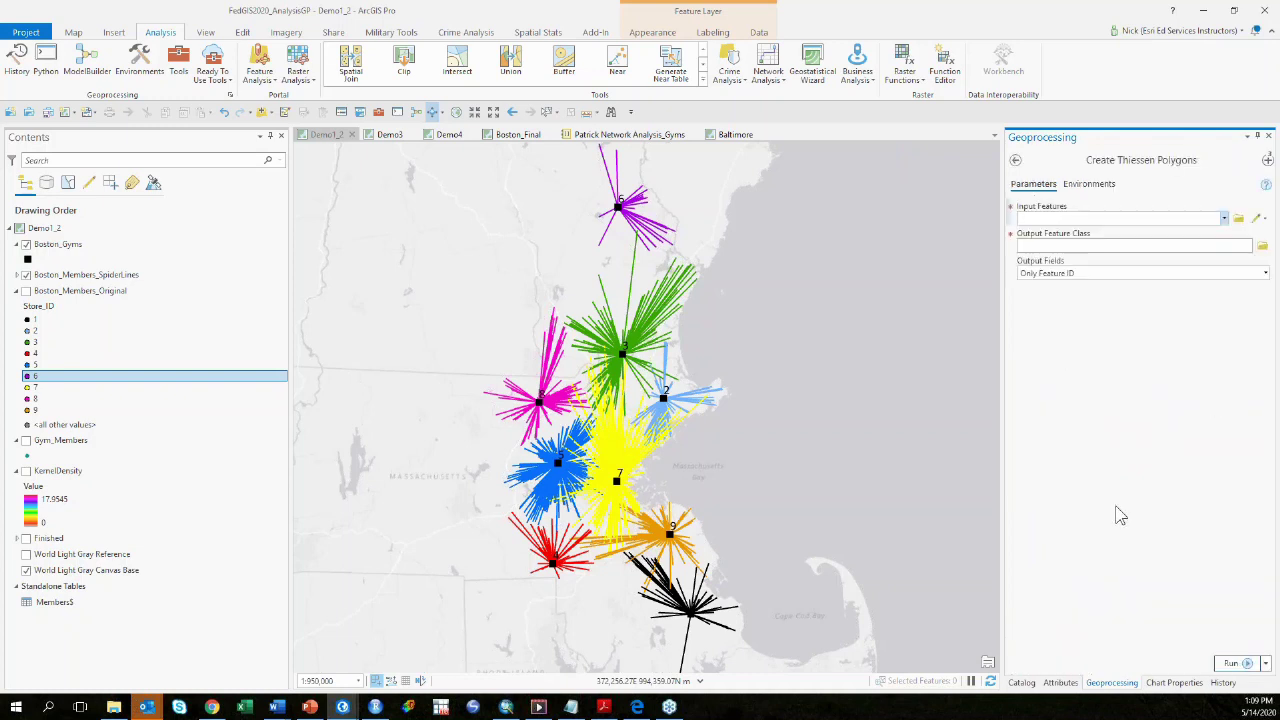
left_click(1224, 219)
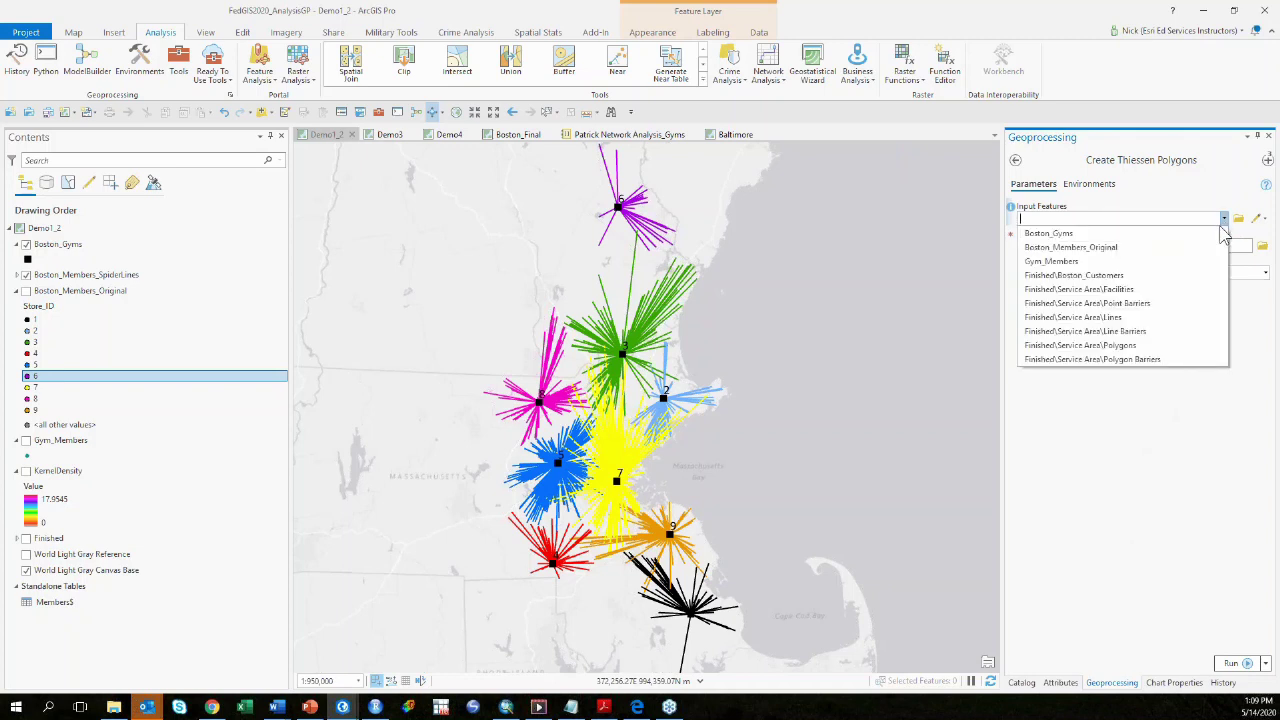
left_click(1168, 236)
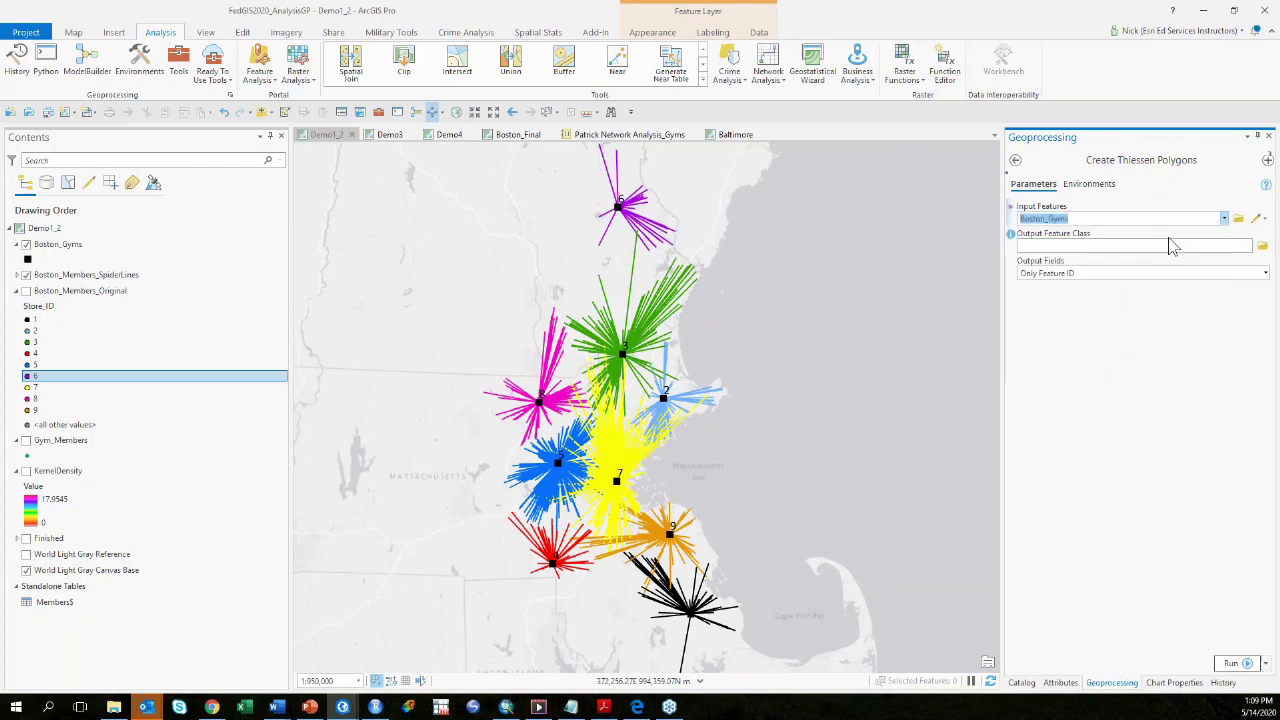
Step: Name the output feature class Boston_Gyms_thiessen
left_click(1150, 246)
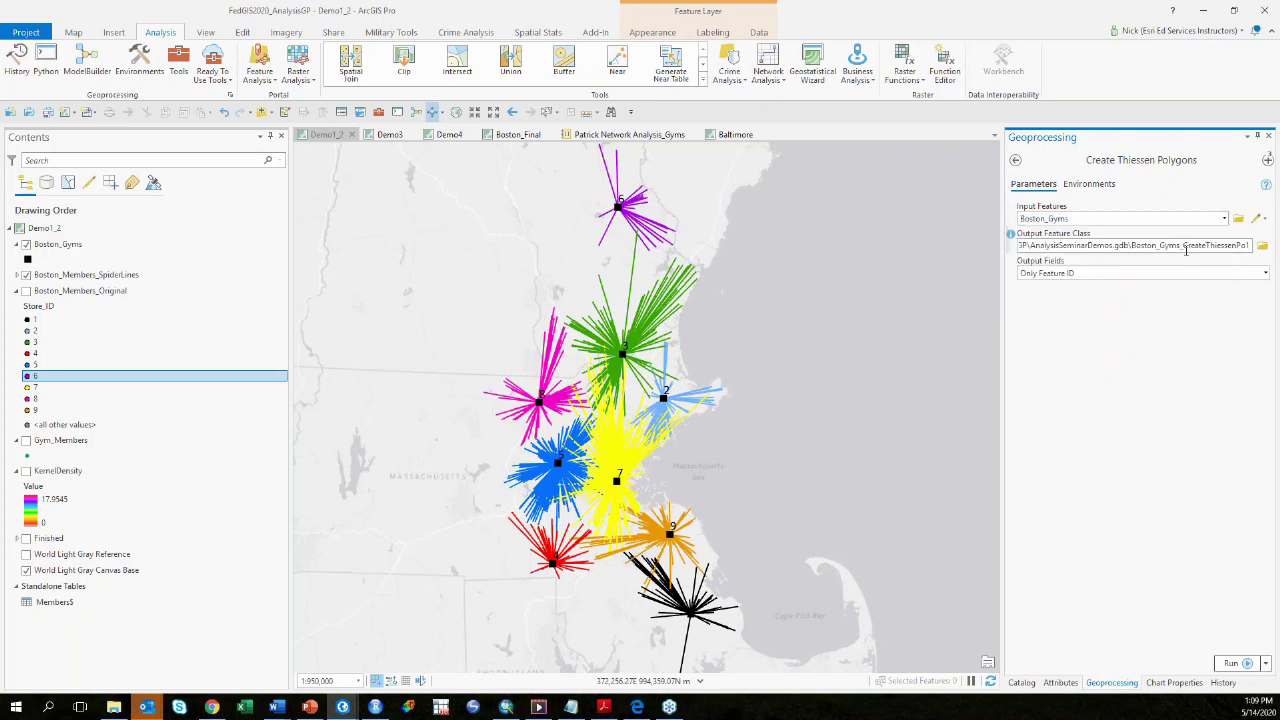
left_click_drag(1183, 245, 1275, 262)
type("thiesse")
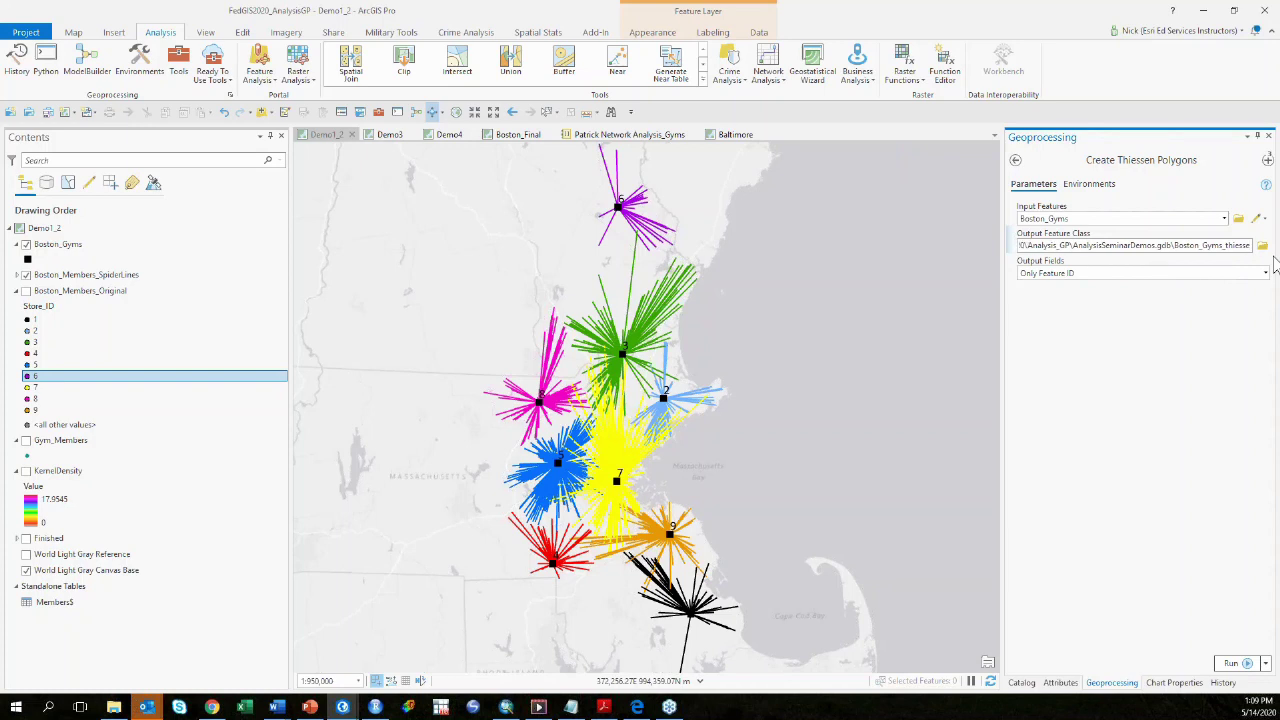
type("n")
key("Tab")
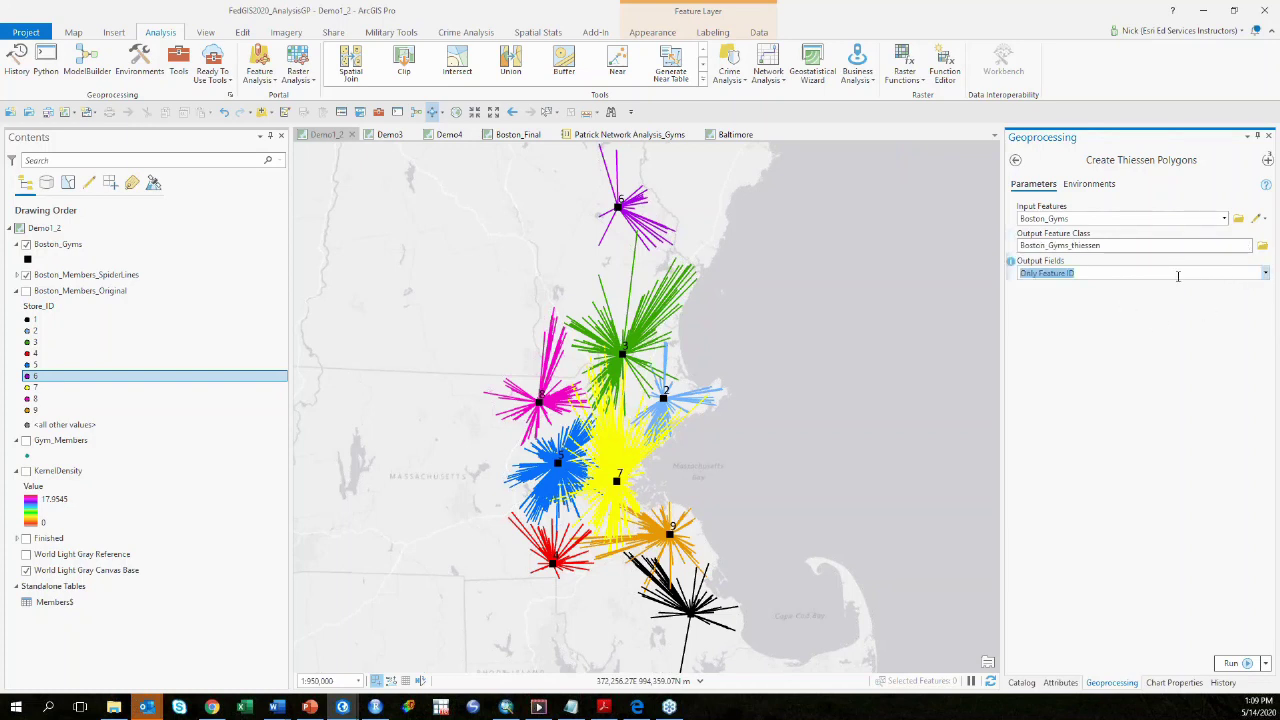
Step: Set the tool's processing extent to match the Gym_Members layer and run Create Thiessen Polygons
left_click(1092, 185)
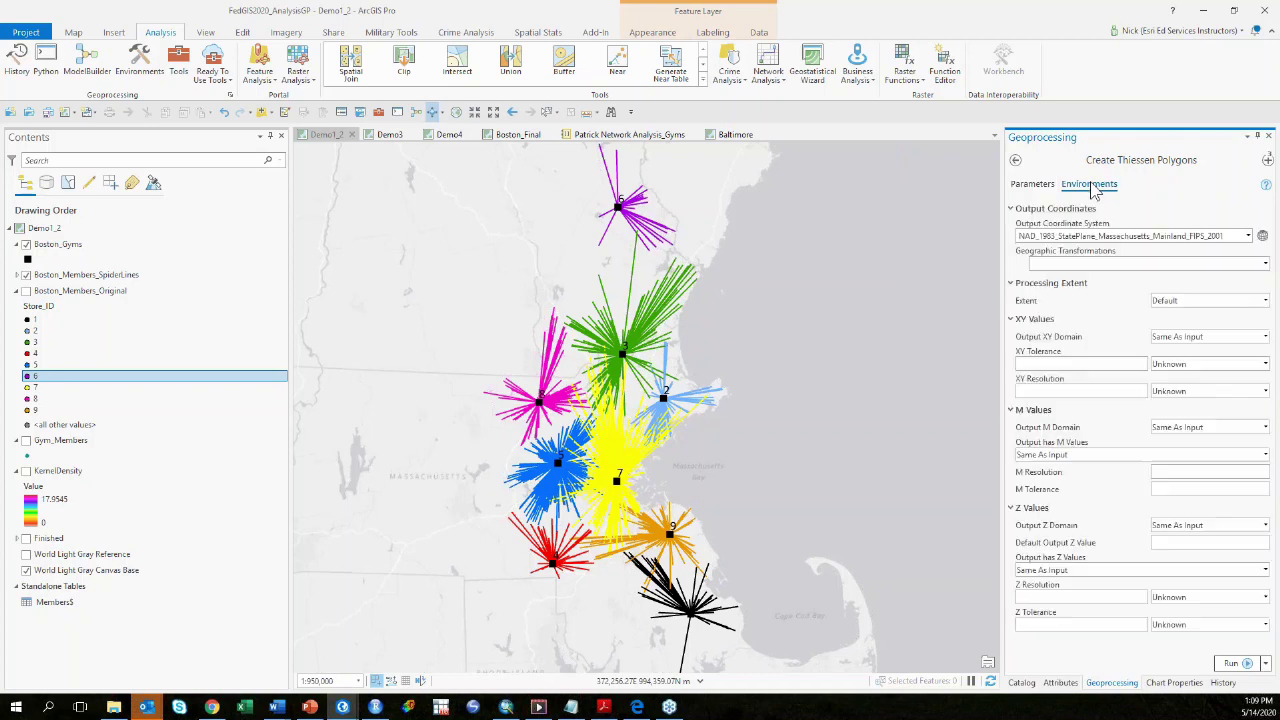
left_click(1265, 301)
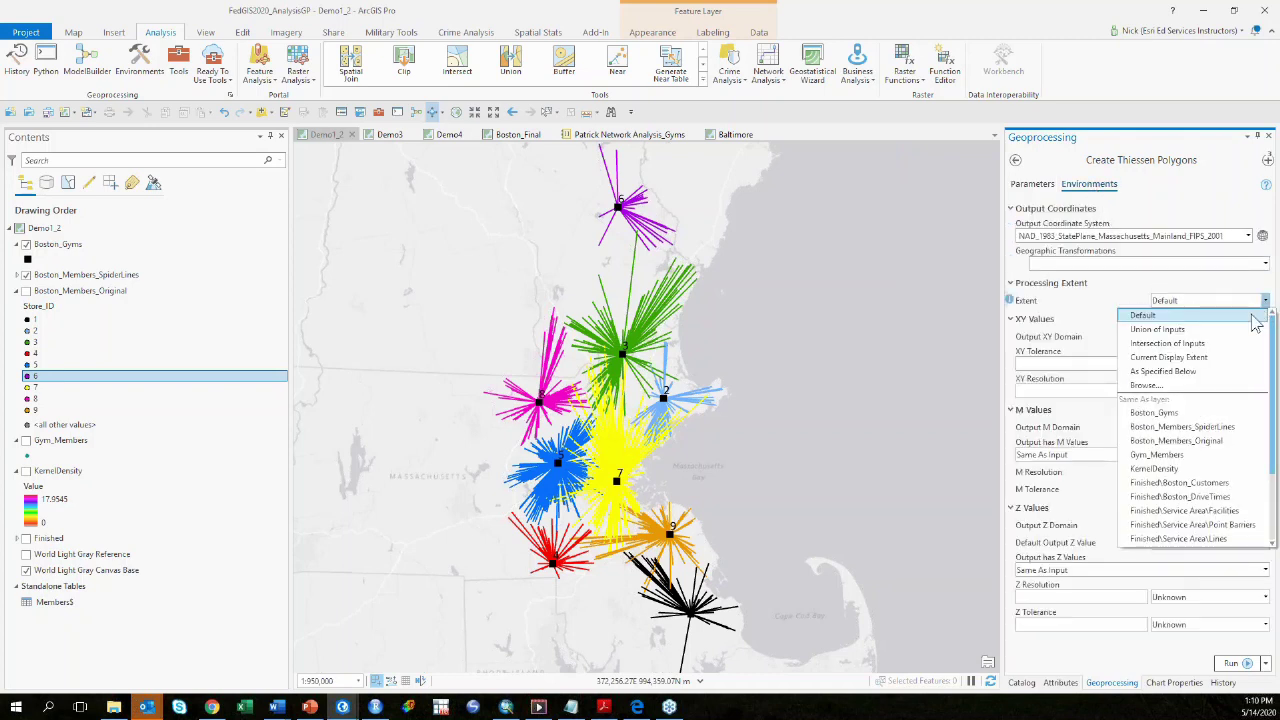
left_click(1222, 455)
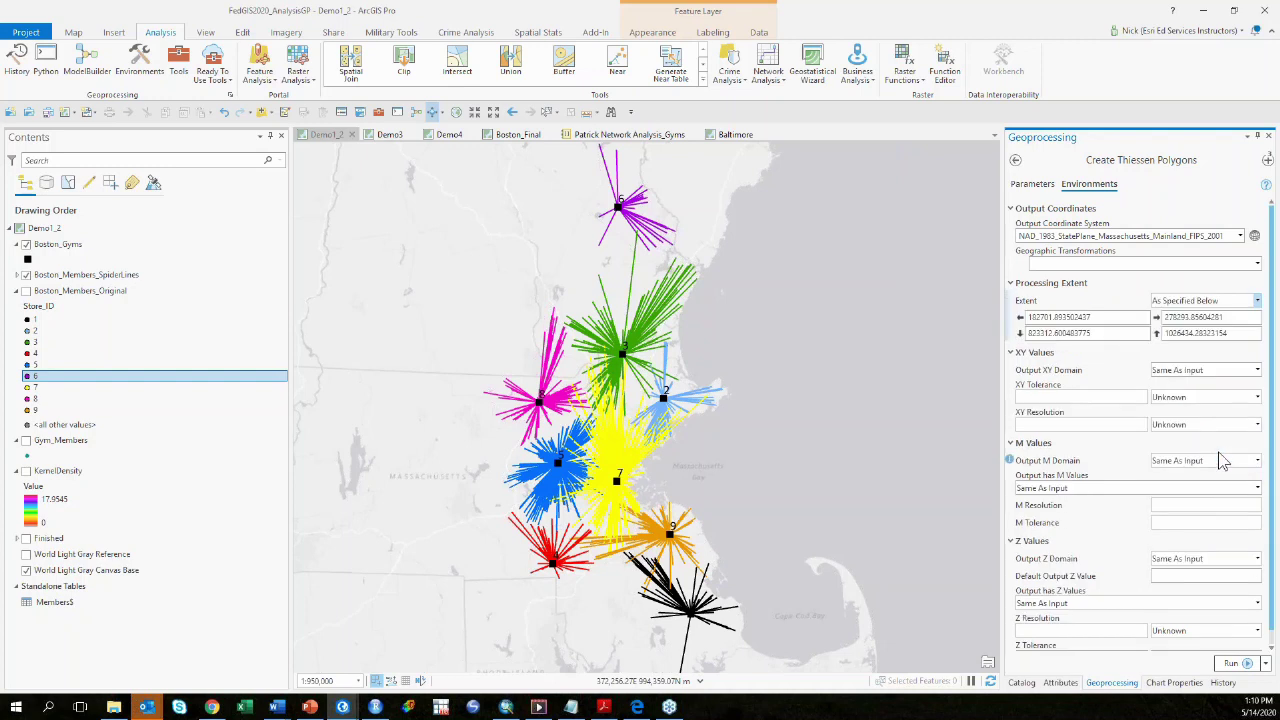
left_click(1233, 663)
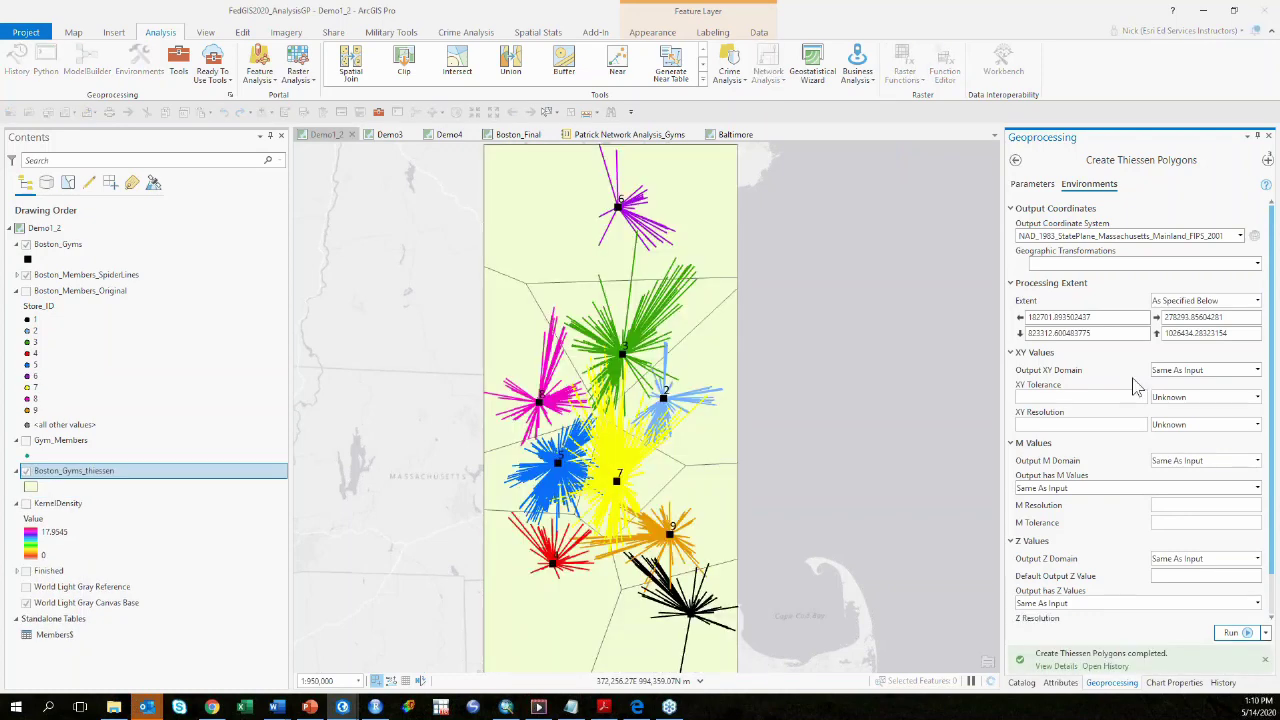
Step: Set the fill of the Boston_Gyms_thiessen polygons to no color
right_click(31, 487)
left_click(70, 504)
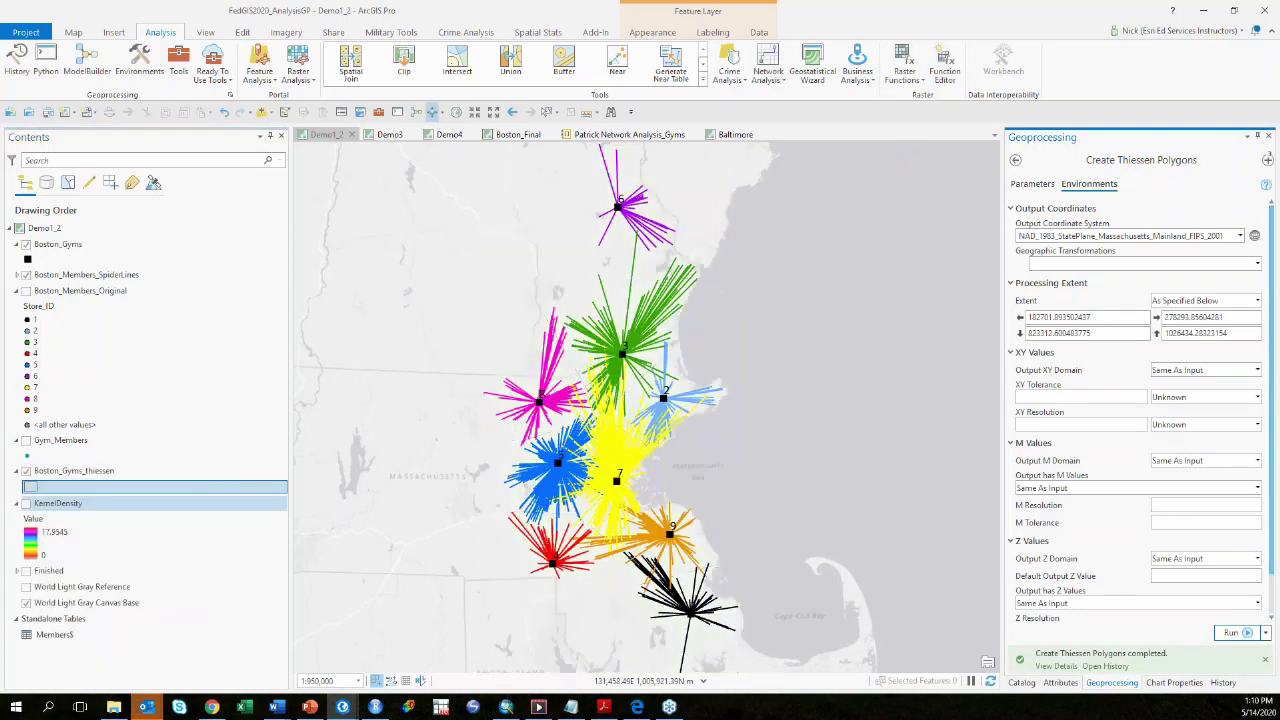
Step: Examine how the member spider lines cross the Thiessen polygon boundaries, especially around gym 7
scroll(705, 310, "up", 2)
left_click_drag(705, 310, 723, 491)
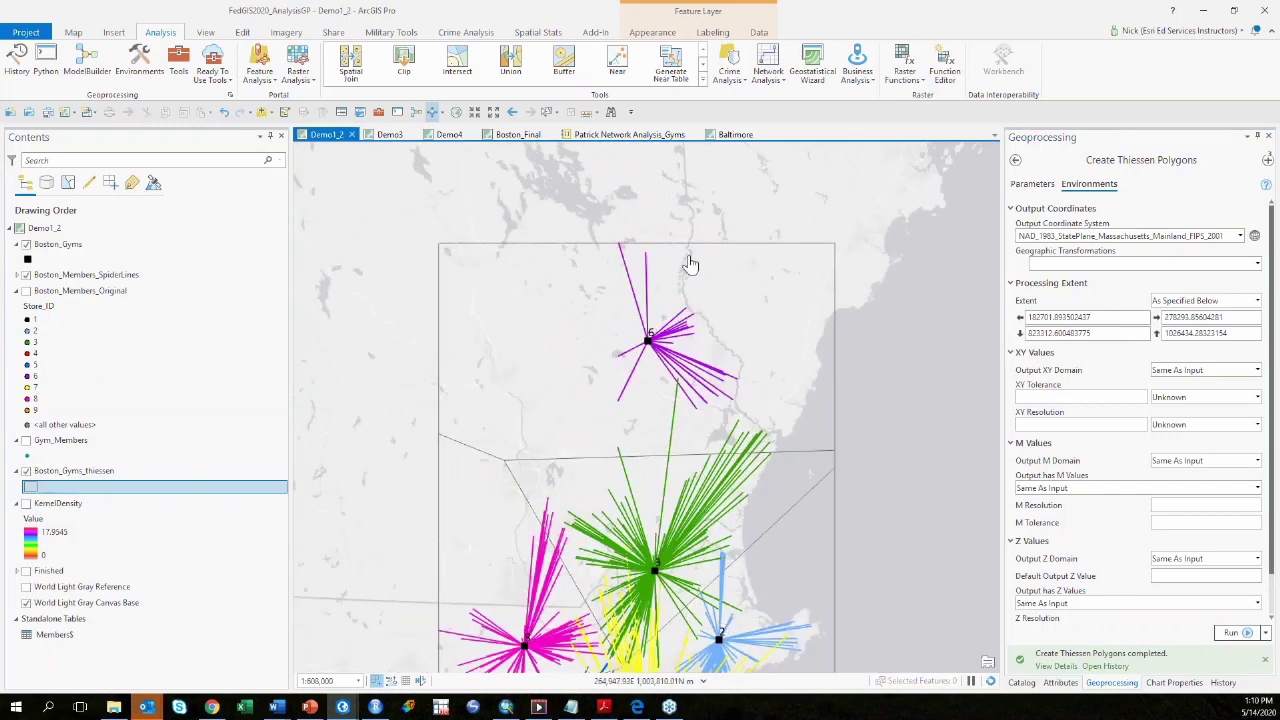
scroll(665, 375, "up", 2)
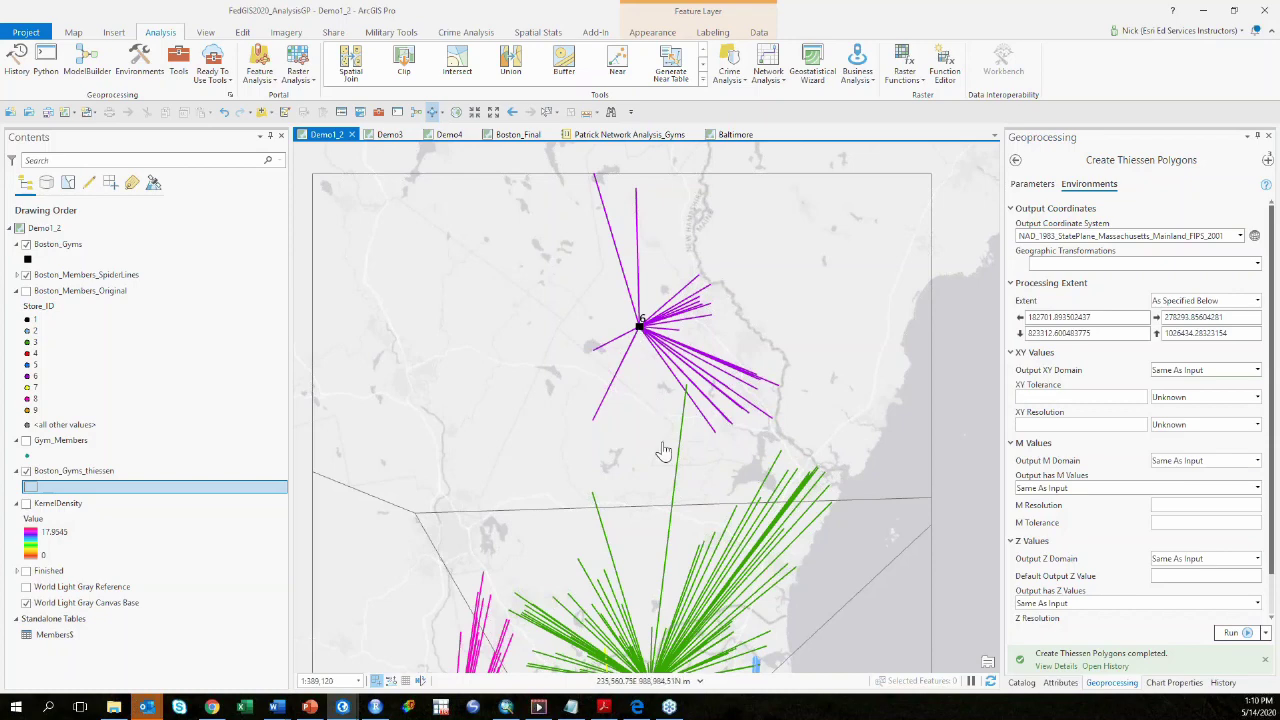
left_click_drag(663, 449, 722, 160)
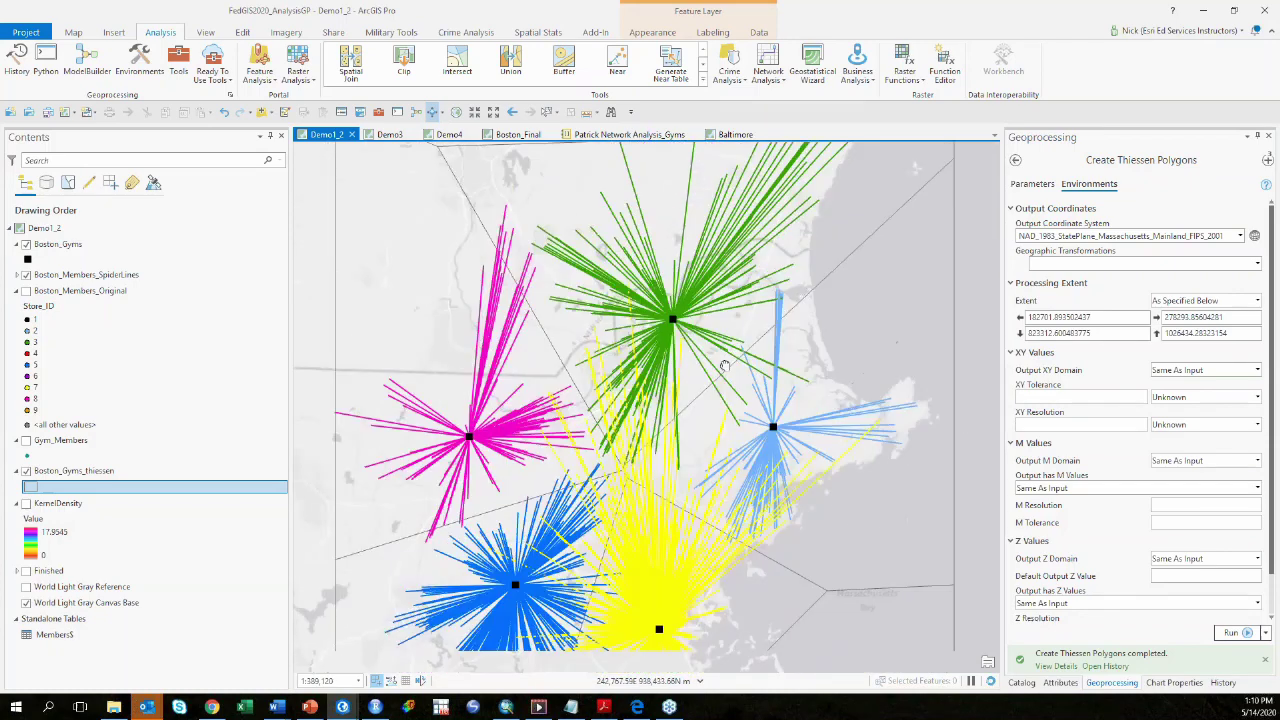
scroll(730, 400, "down", 2)
left_click_drag(664, 585, 661, 473)
scroll(675, 405, "up", 2)
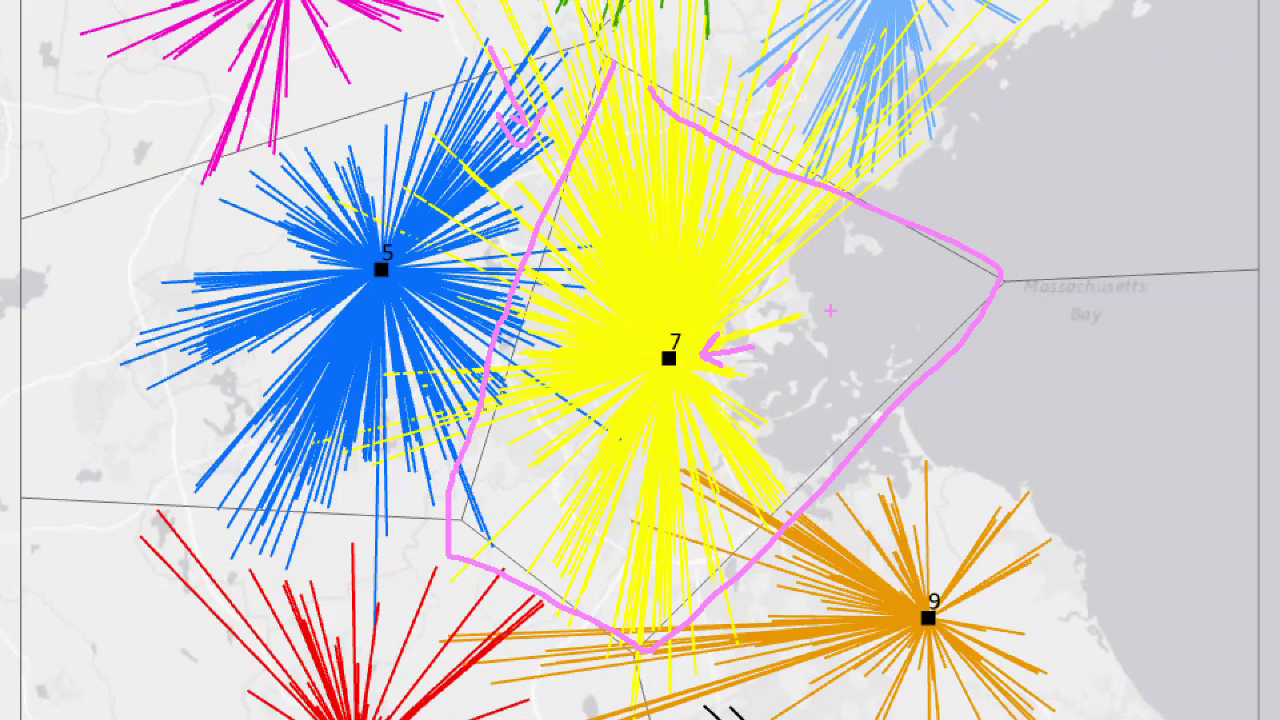
key("Escape")
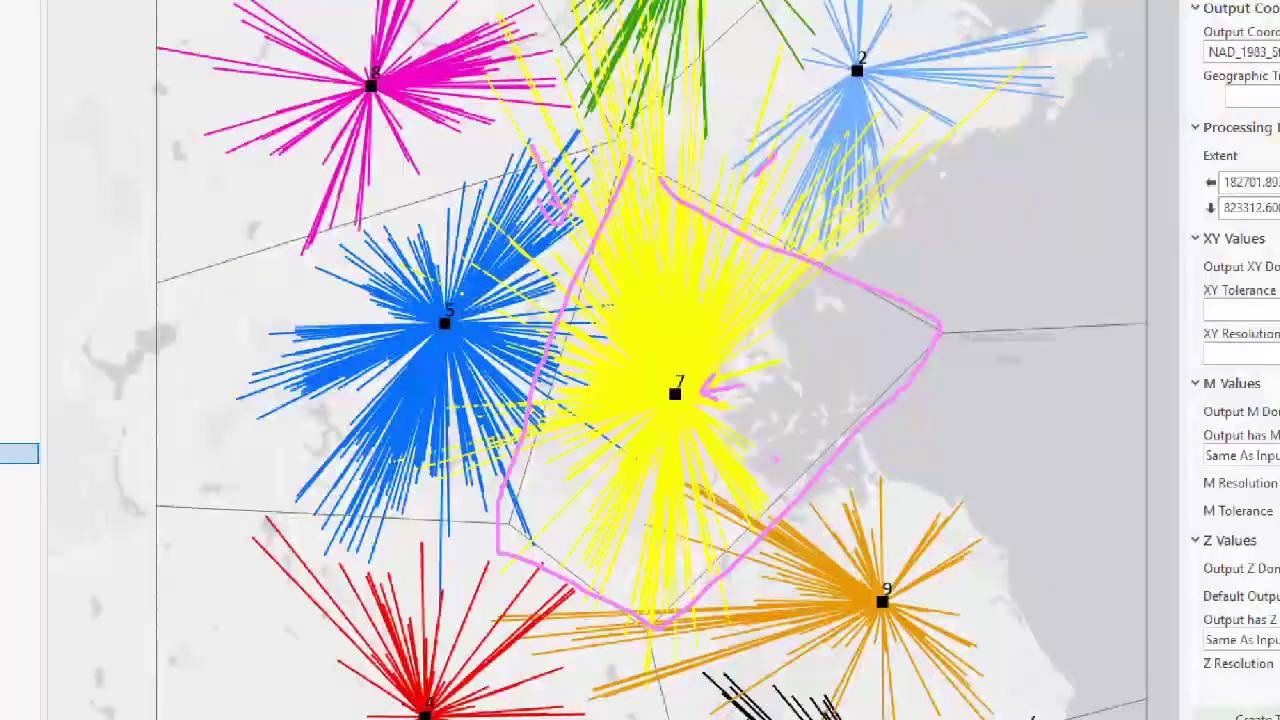
scroll(771, 485, "down", 2)
scroll(771, 485, "down", 3)
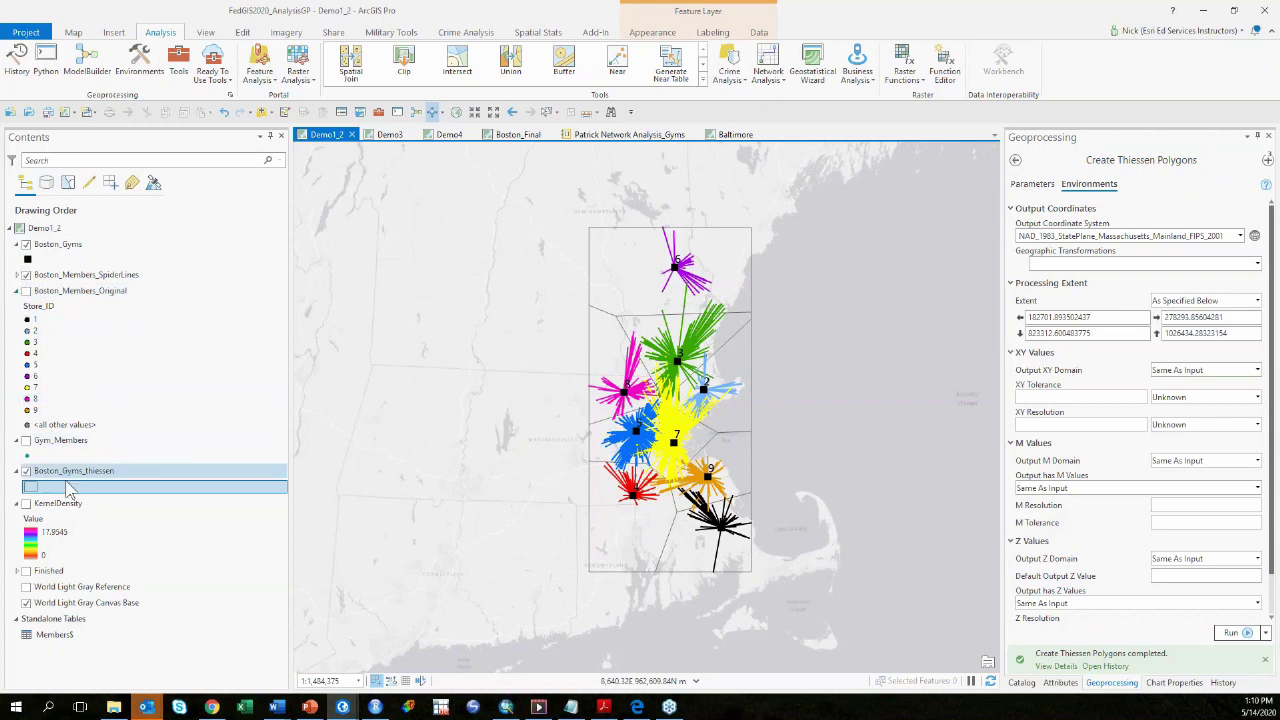
Step: Hide the Boston_Members_SpiderLines layer and display the Gym_Members points over the Thiessen polygons
left_click(26, 274)
scroll(677, 415, "up", 2)
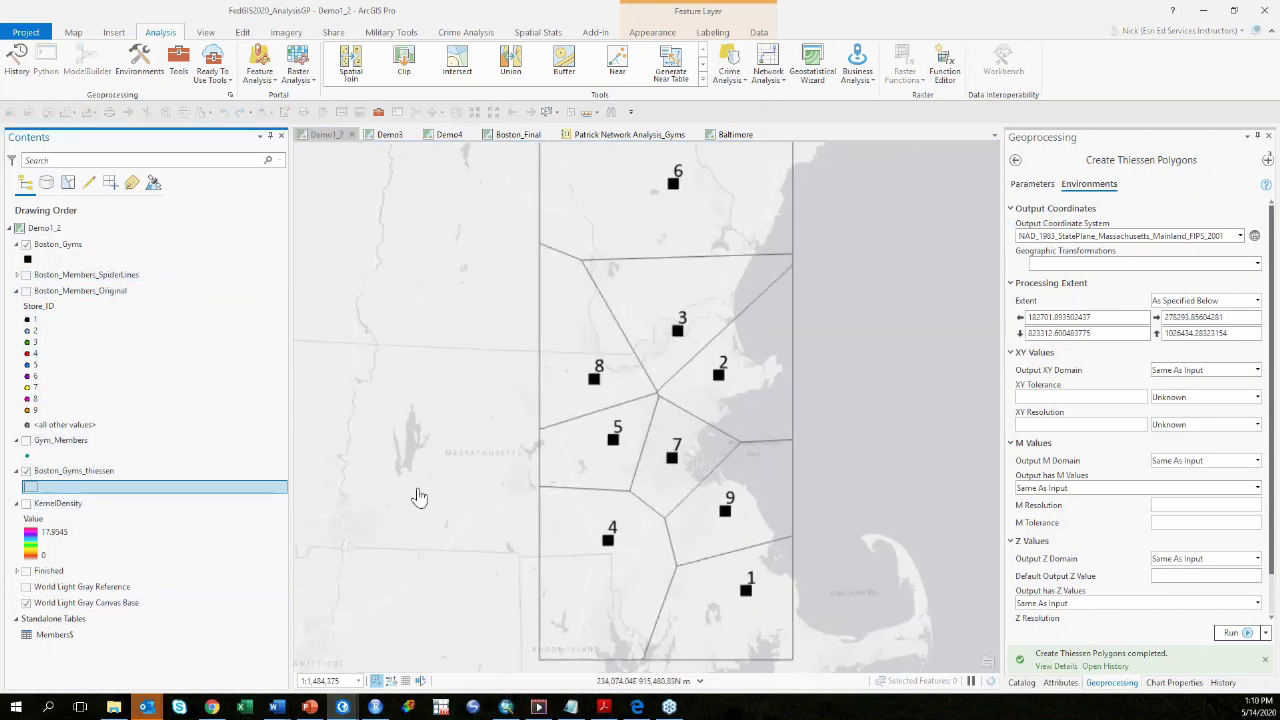
left_click(26, 441)
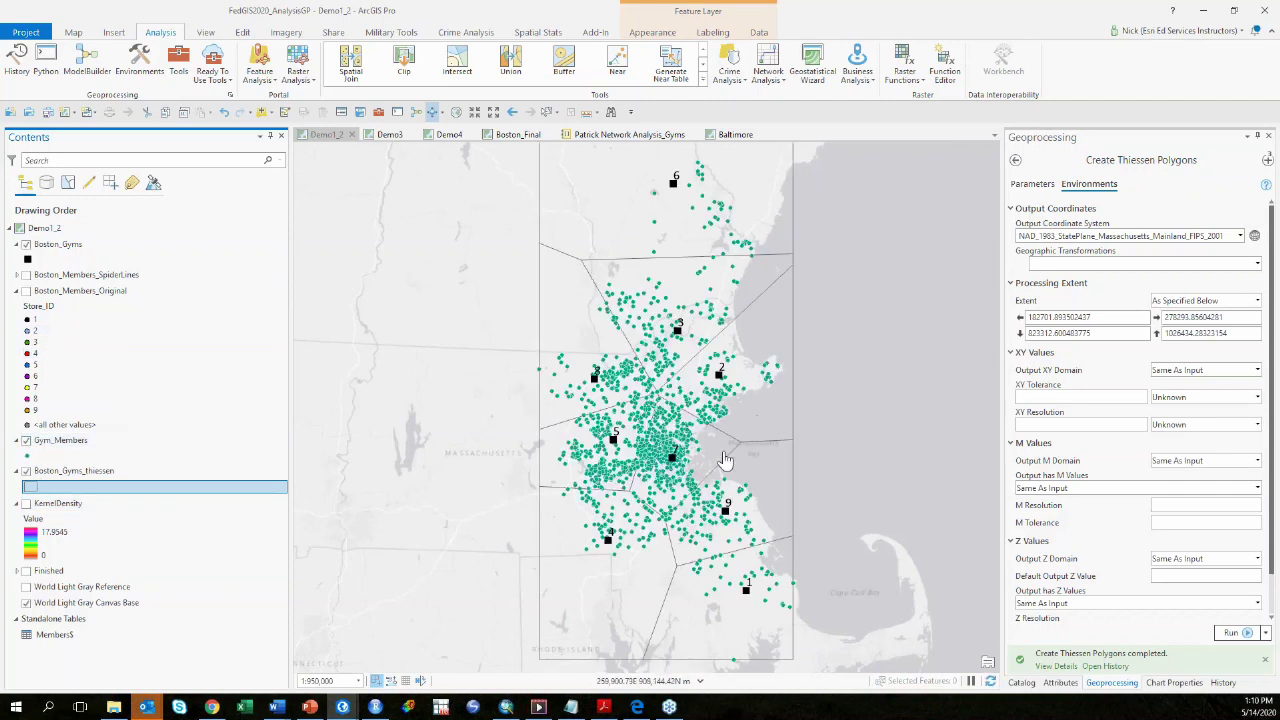
Step: Symbolize the Gym_Members layer by density as a Heat Map
left_click(653, 33)
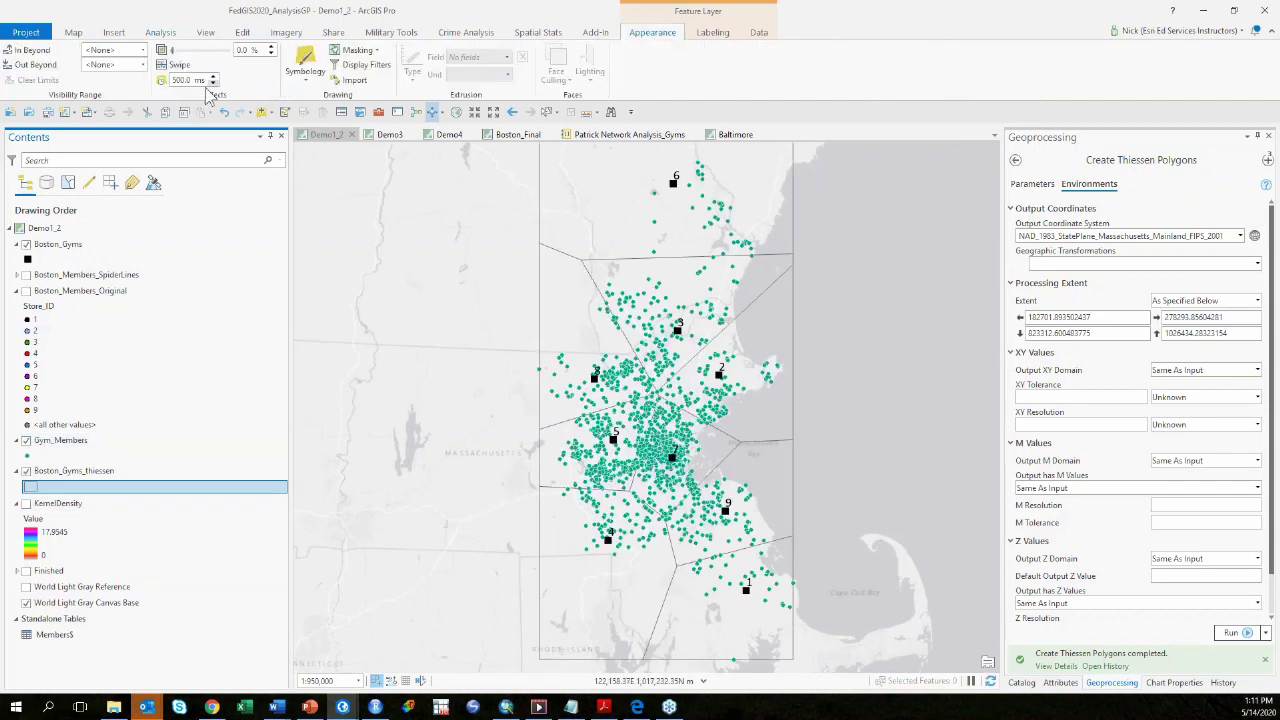
left_click(305, 88)
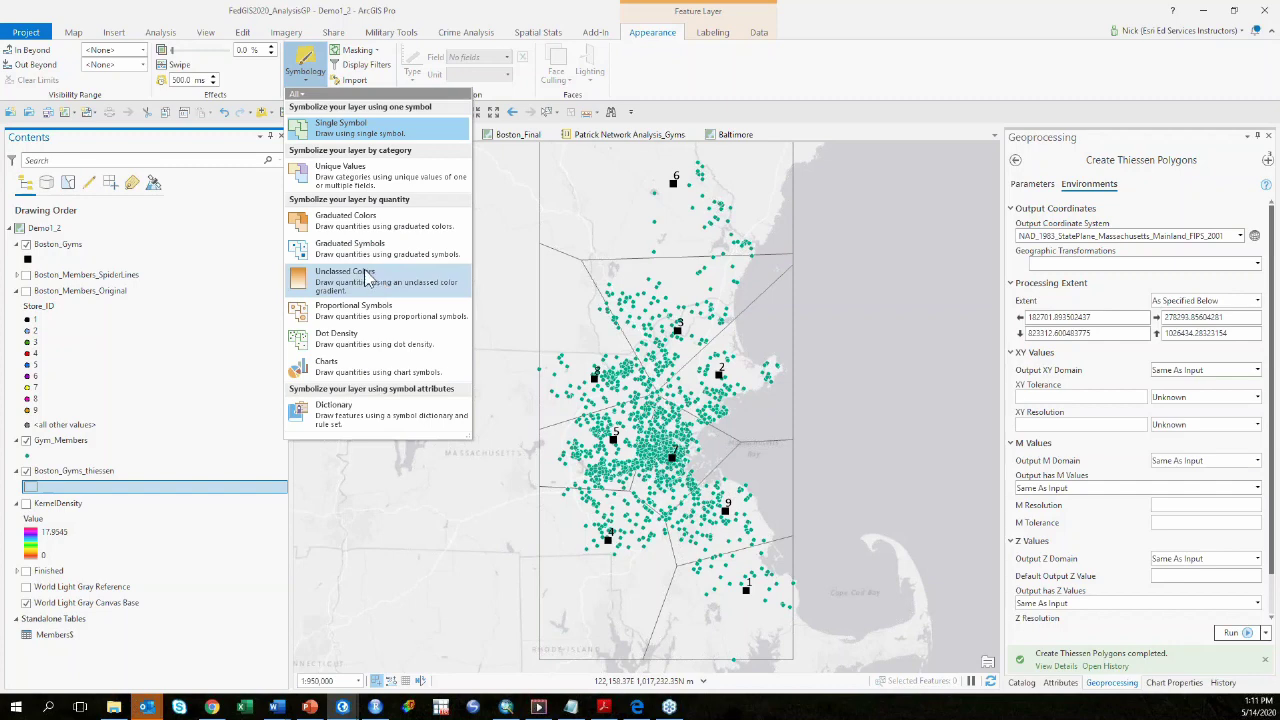
left_click(105, 472)
left_click(90, 441)
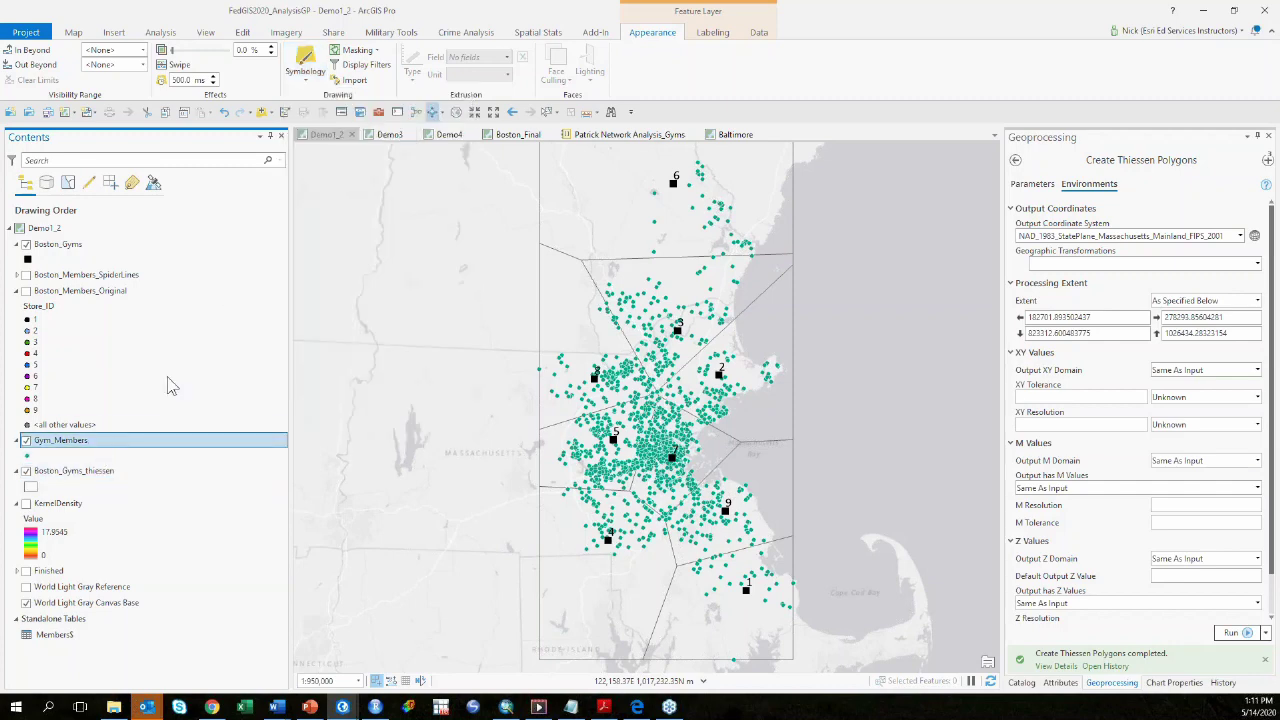
left_click(305, 72)
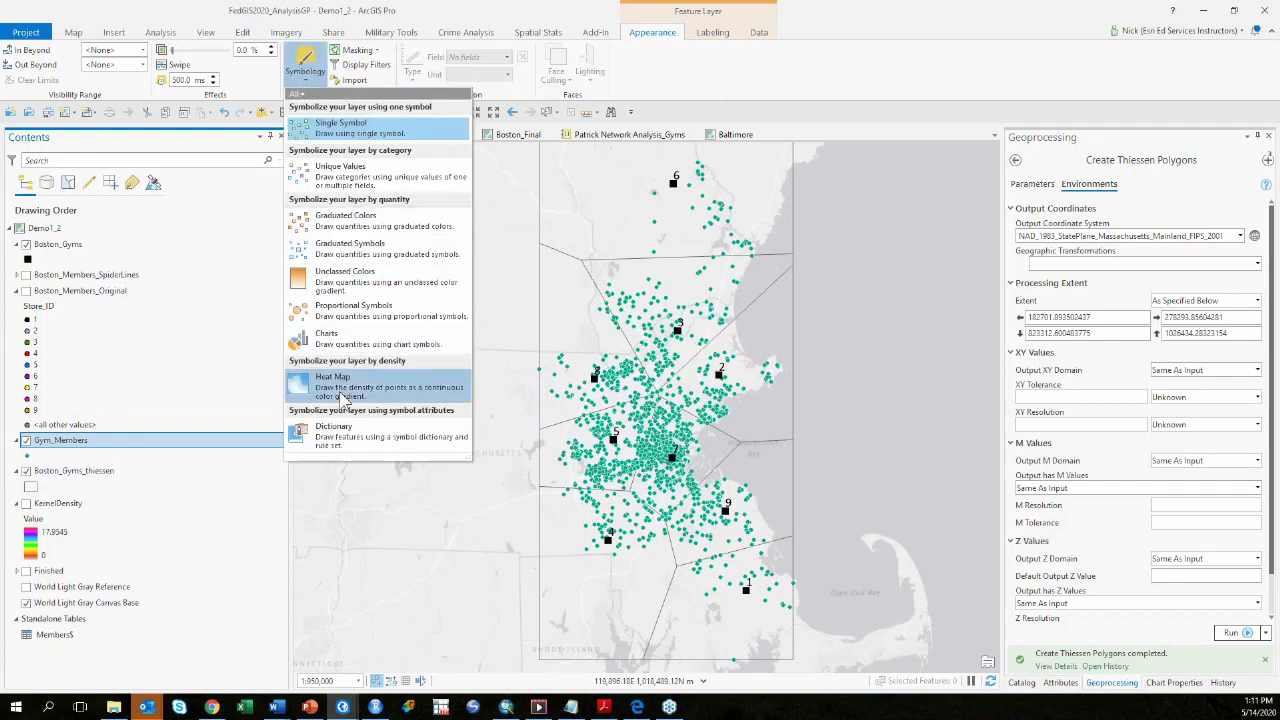
left_click(335, 382)
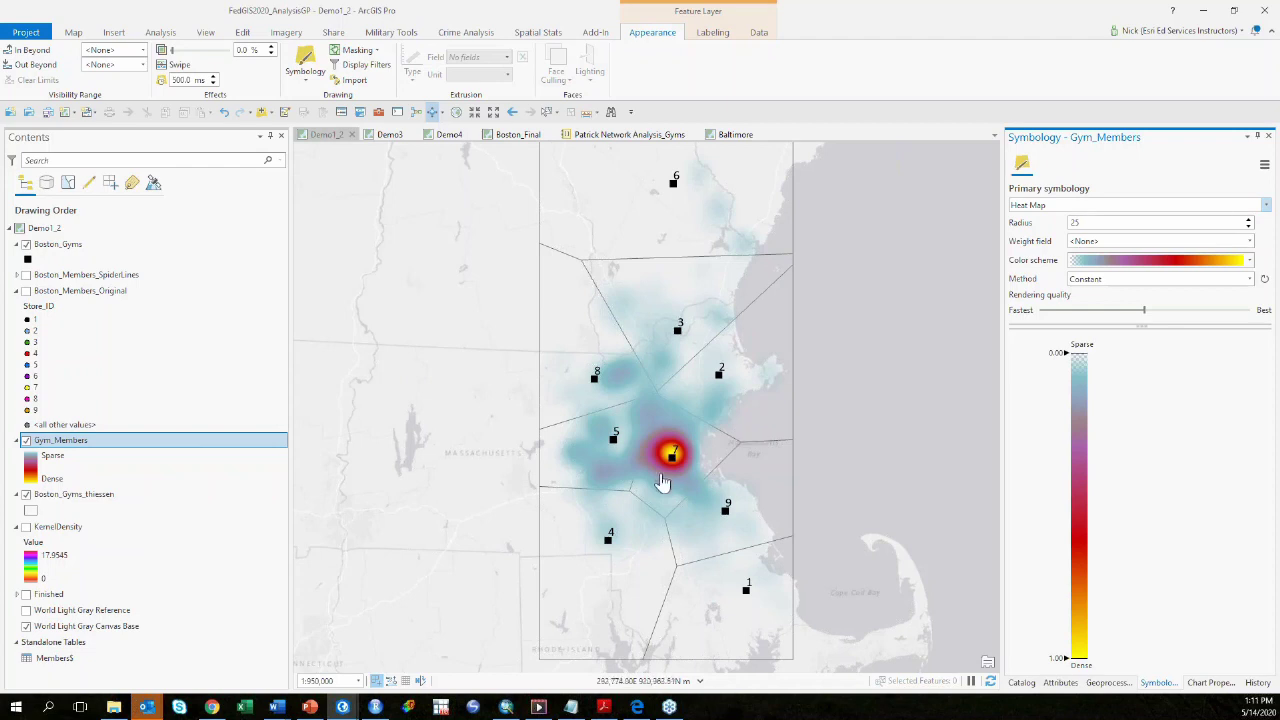
Step: Inspect the heat map at different scales and open the Kernel Density tool for converting it to a static raster
scroll(651, 477, "up", 2)
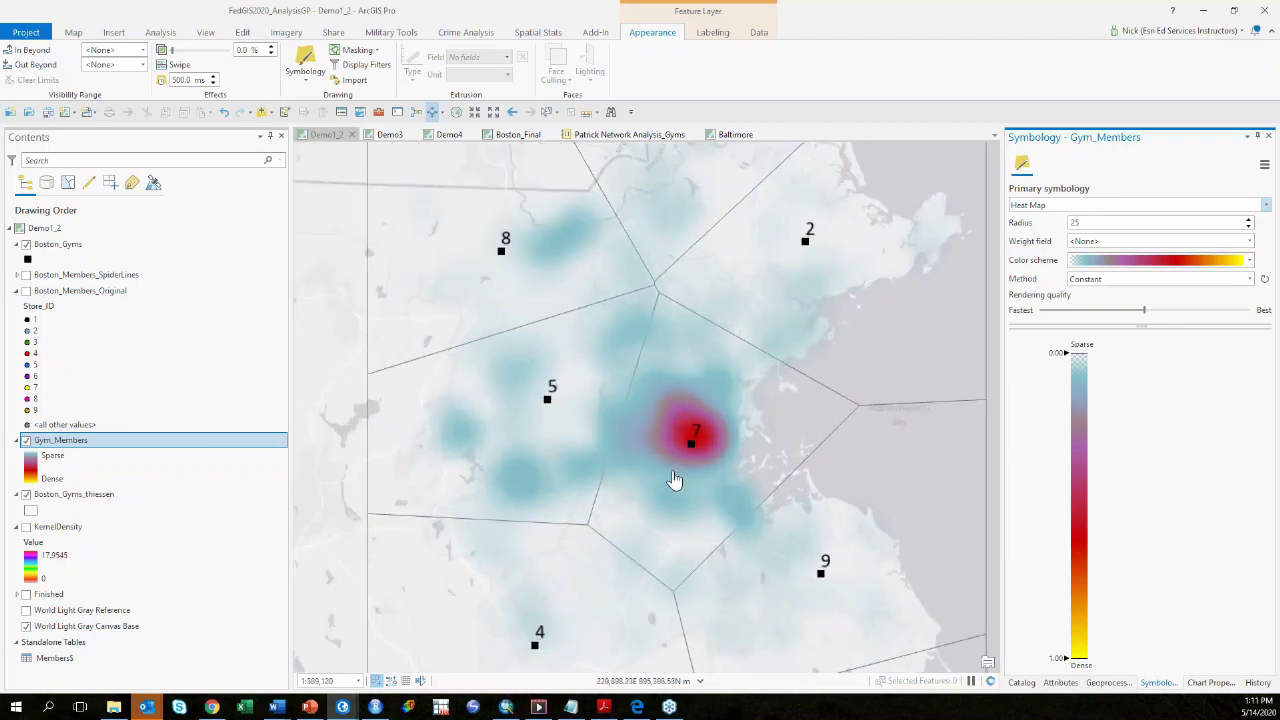
scroll(675, 480, "down", 2)
scroll(675, 480, "down", 4)
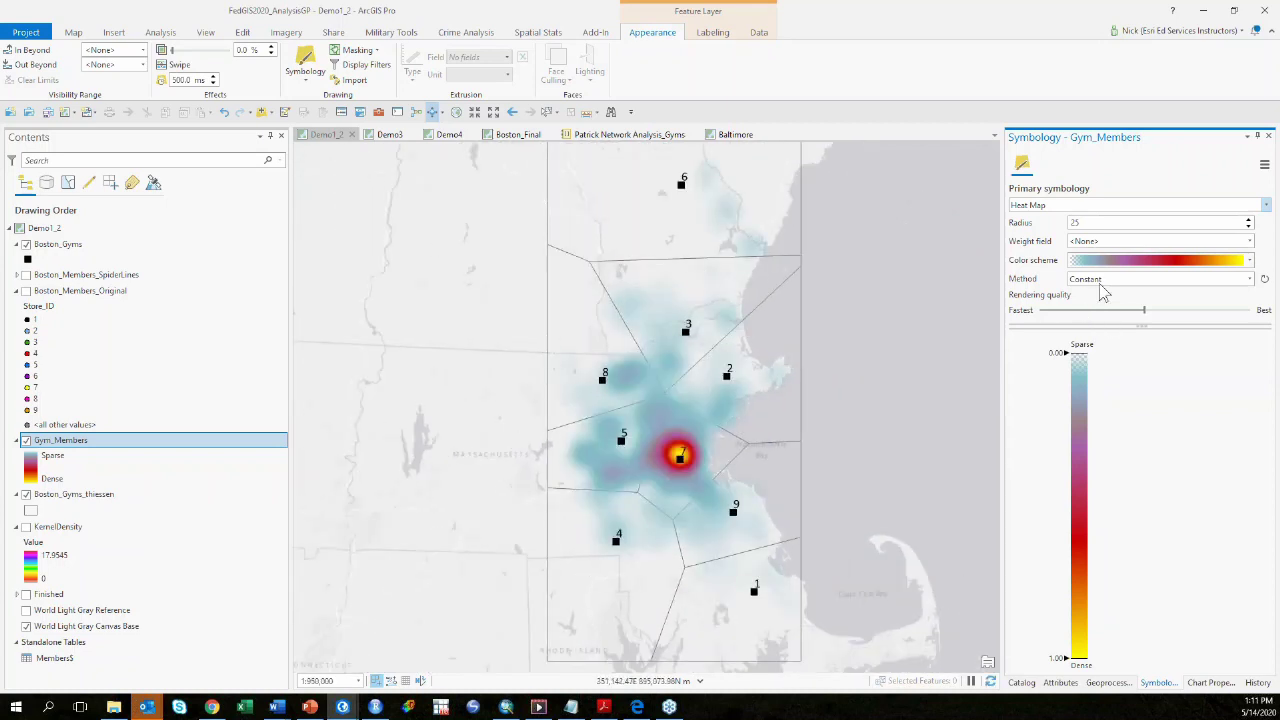
left_click(1265, 167)
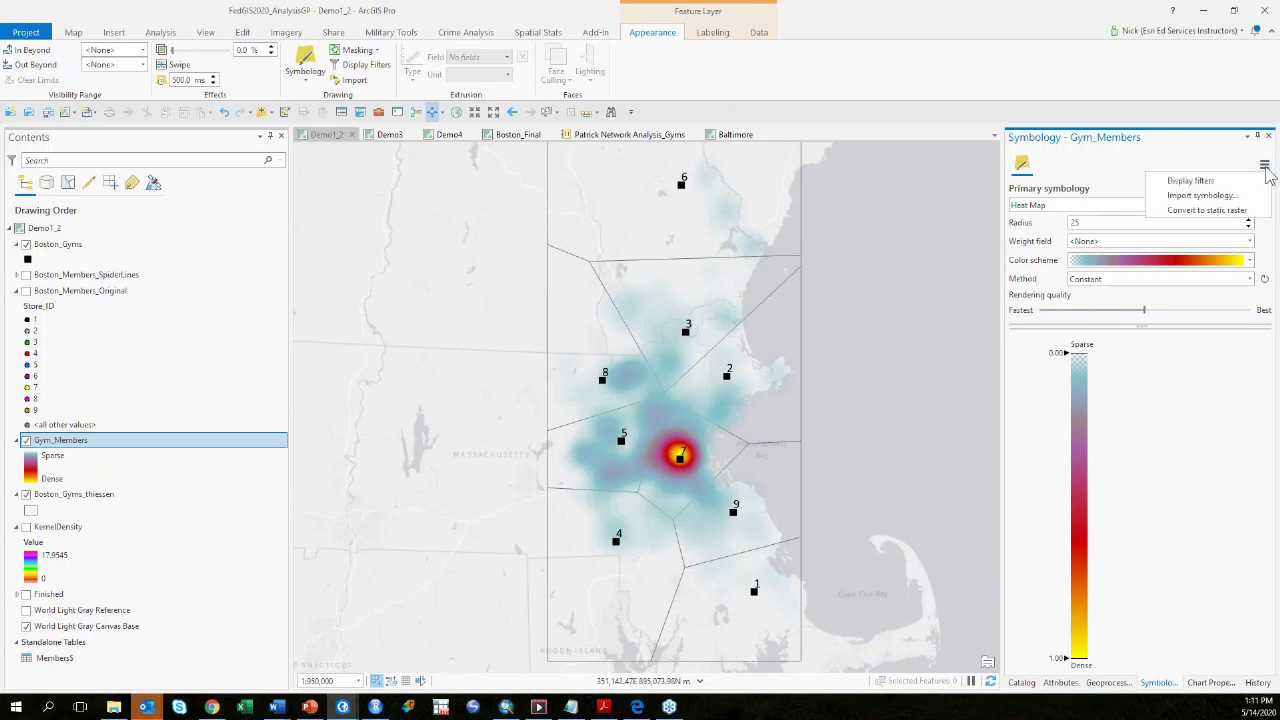
left_click(1230, 219)
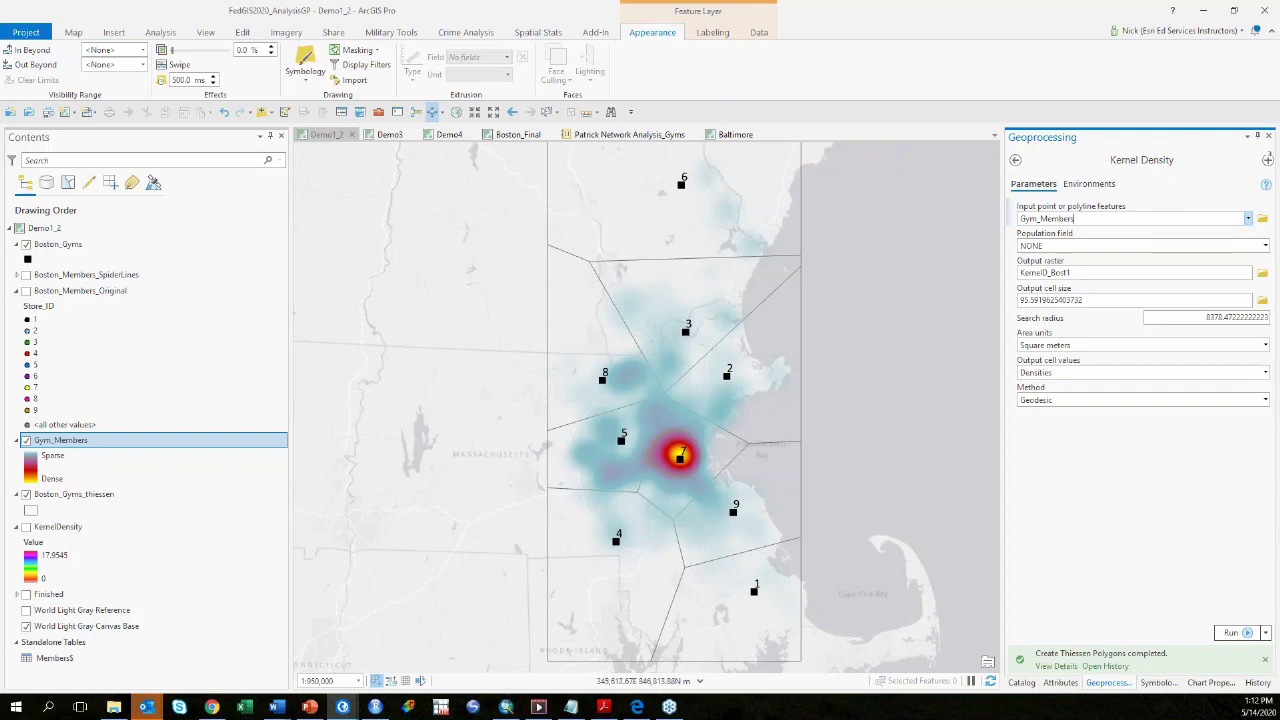
Step: Hide the Gym_Members heat map and display the KernelDensity raster together with the Boston_Members_Original points
left_click(630, 134)
left_click(26, 440)
left_click(26, 527)
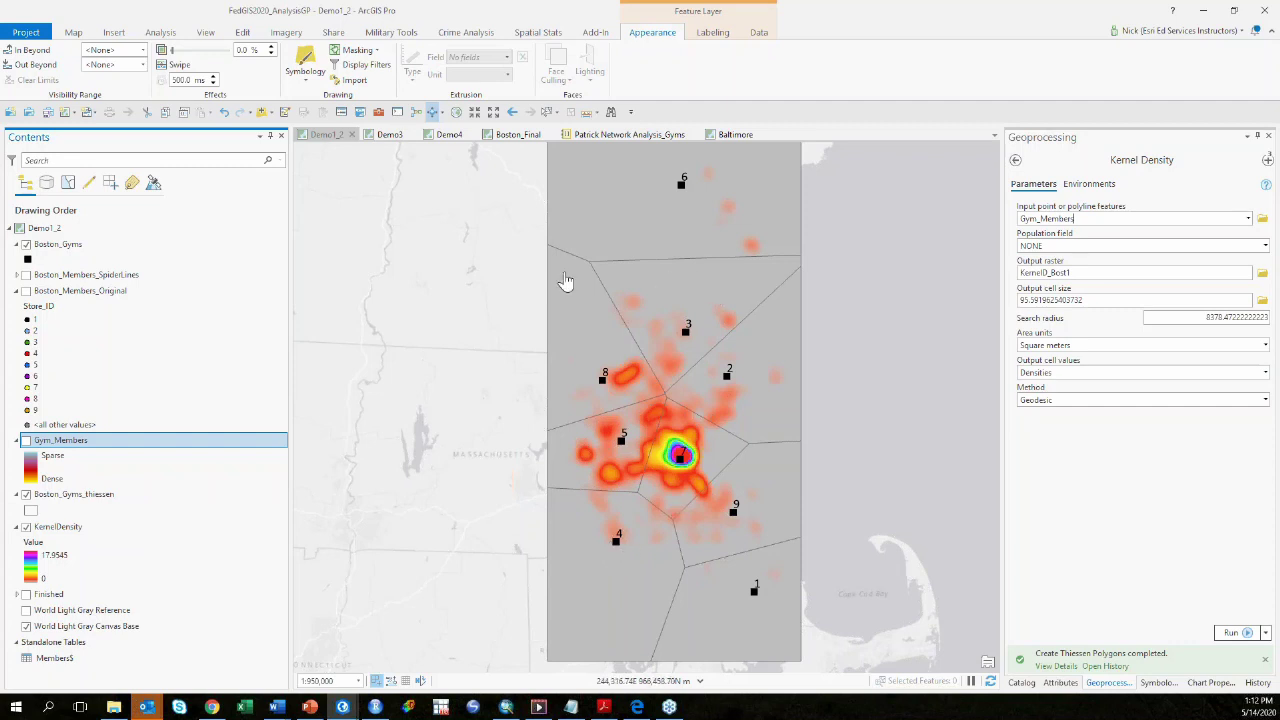
left_click(26, 290)
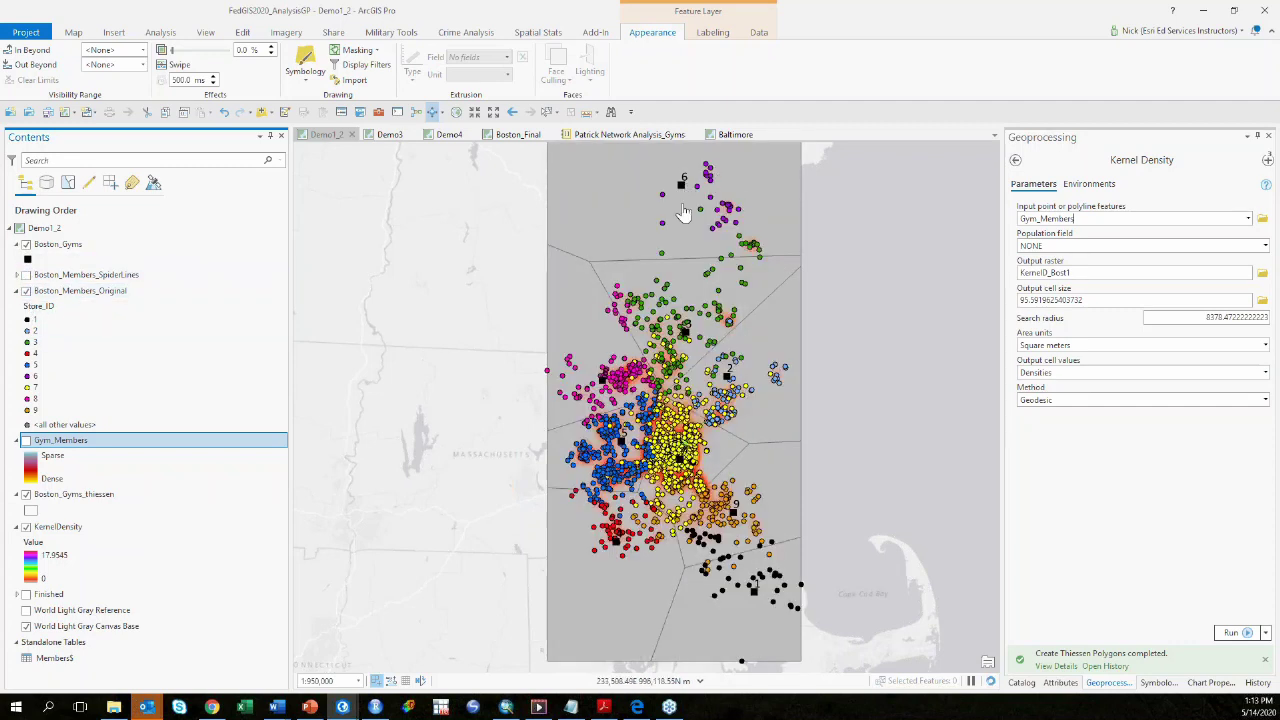
Step: Hide the KernelDensity, Boston_Gyms_thiessen and Boston_Members_Original layers, leaving the Boston_Gyms points displayed over the basemap
left_click(26, 529)
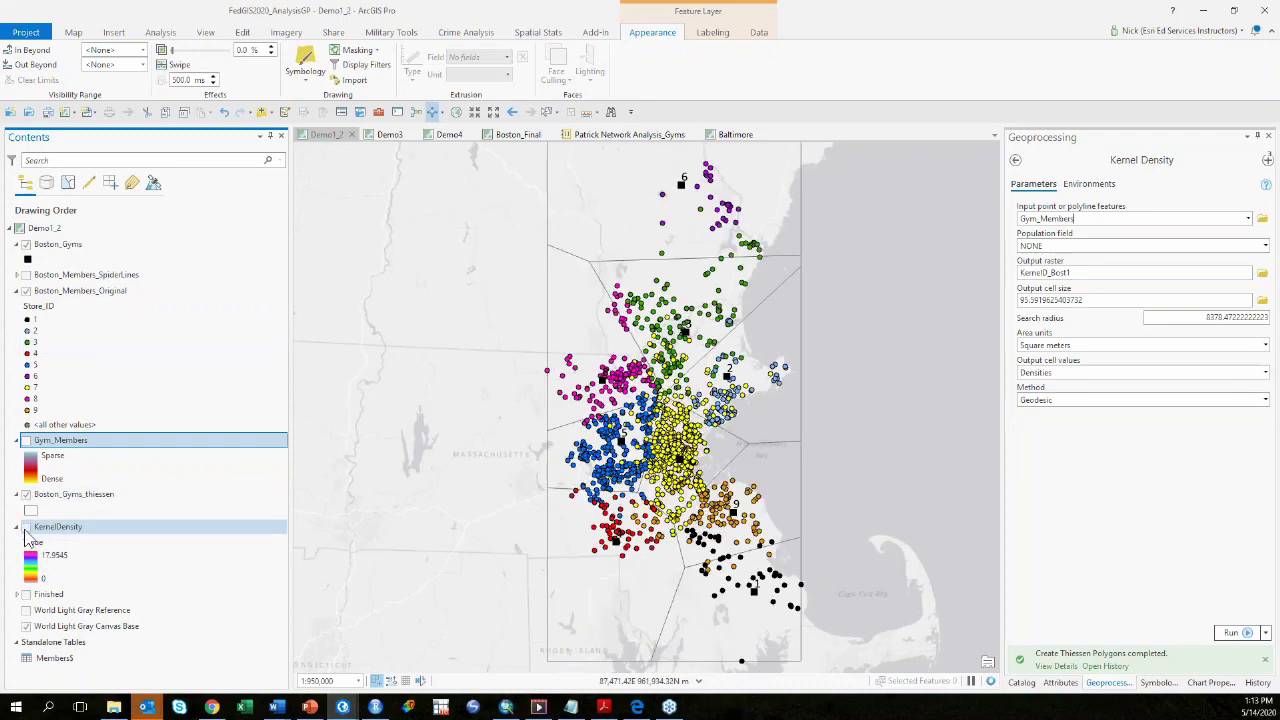
left_click(26, 494)
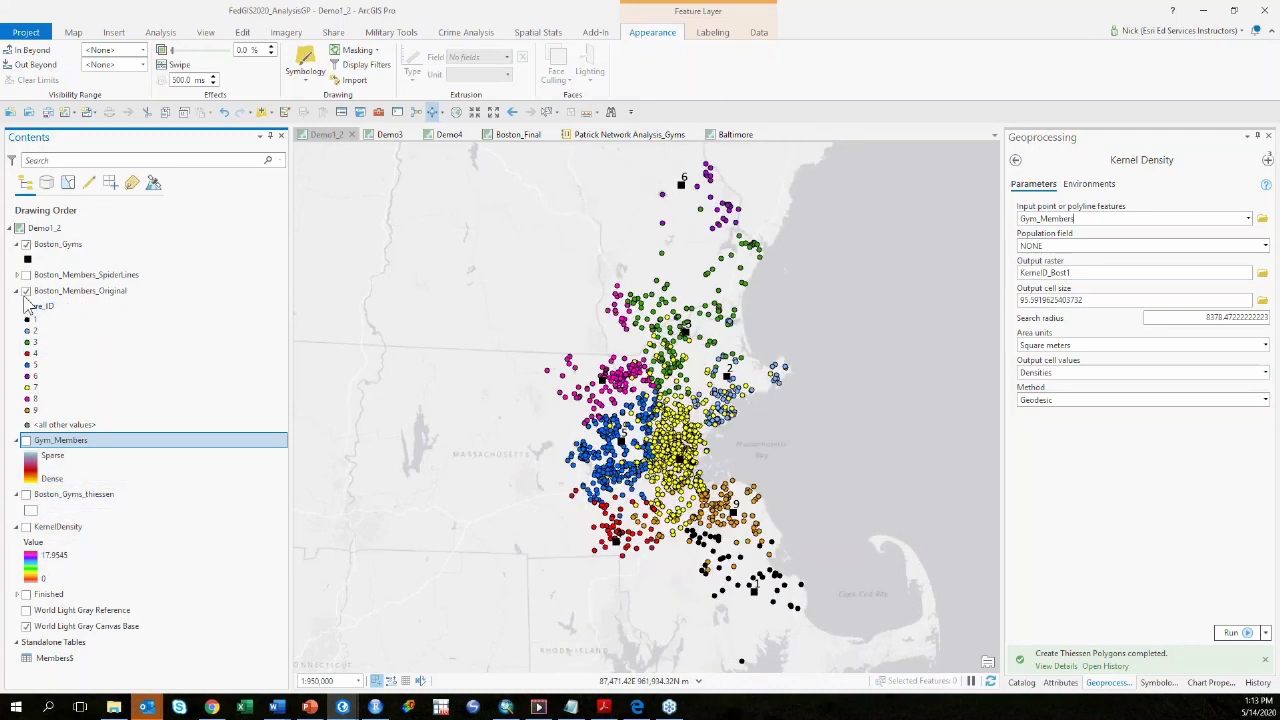
left_click(26, 291)
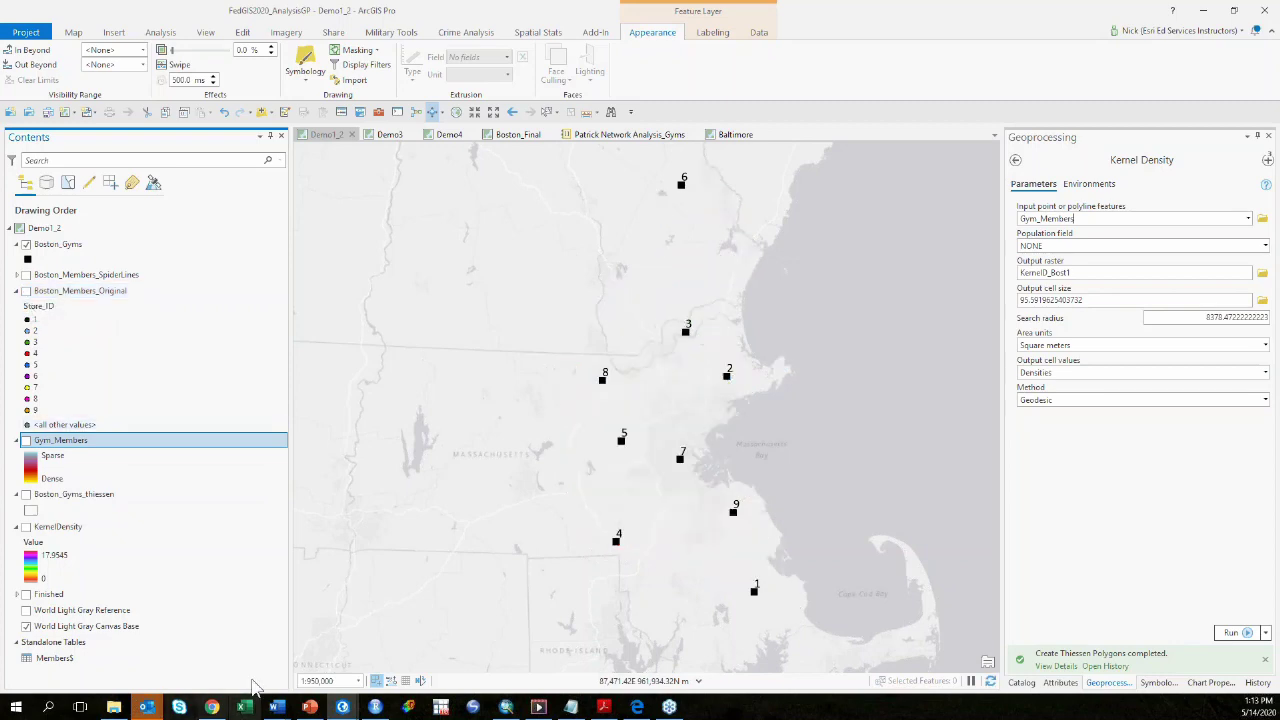
Step: Switch to PowerPoint and present the Network slide, revealing its content through the Service Areas example
left_click(306, 709)
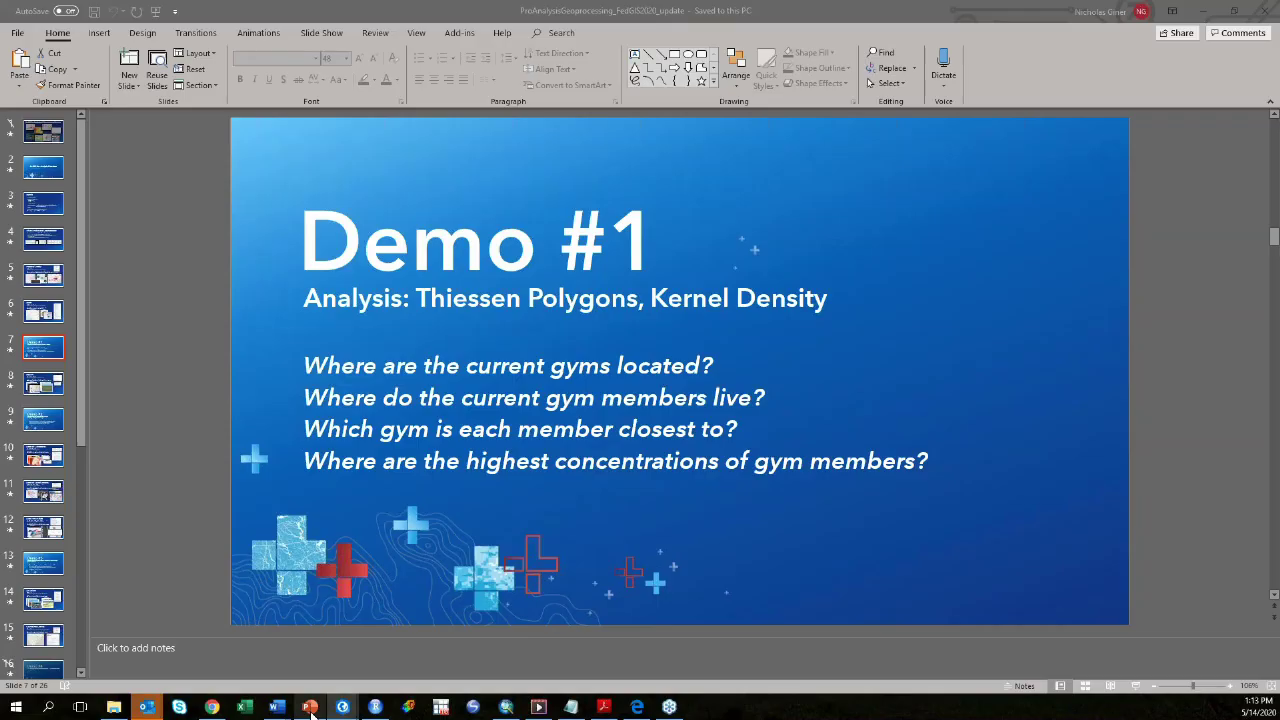
left_click(43, 383)
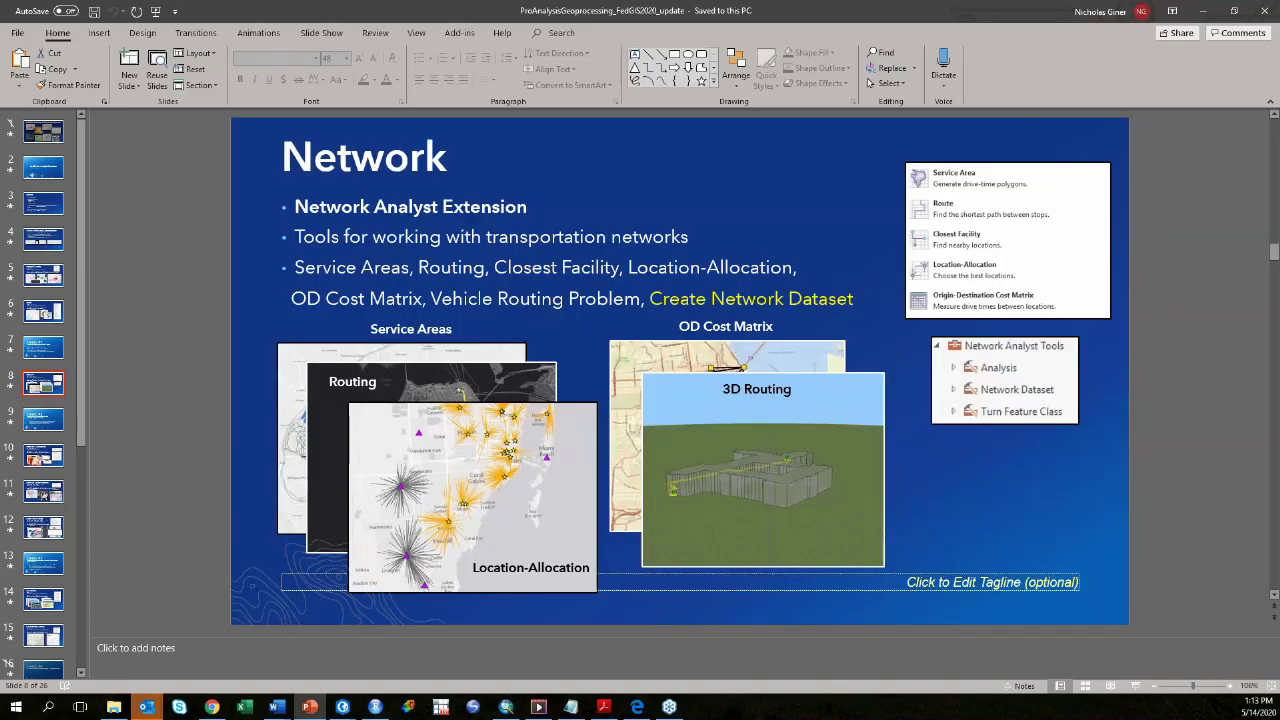
left_click(1136, 687)
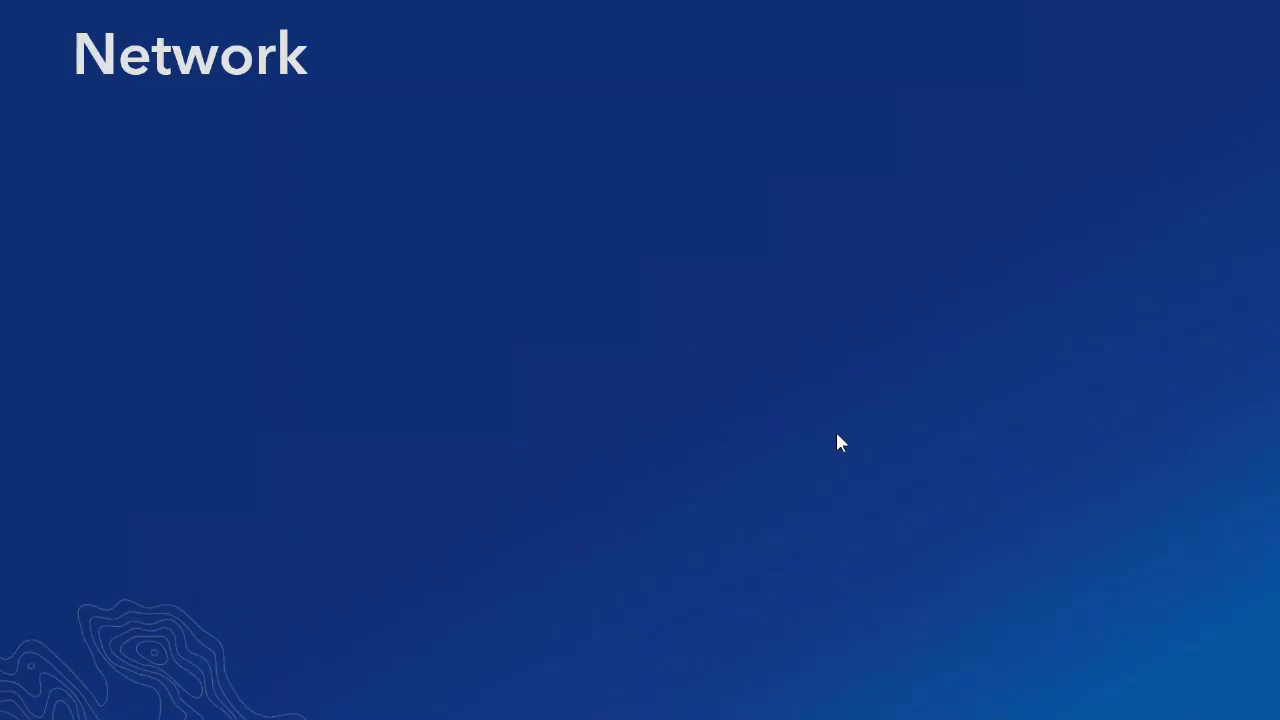
left_click(835, 438)
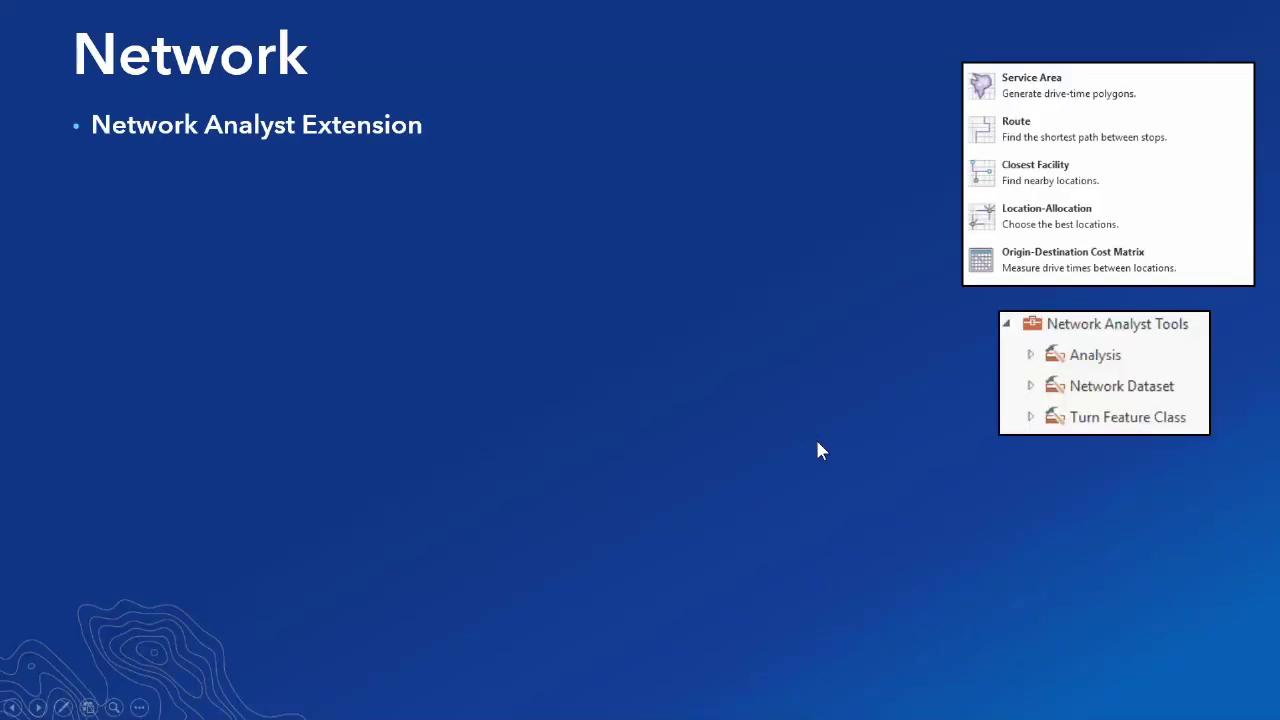
left_click(815, 444)
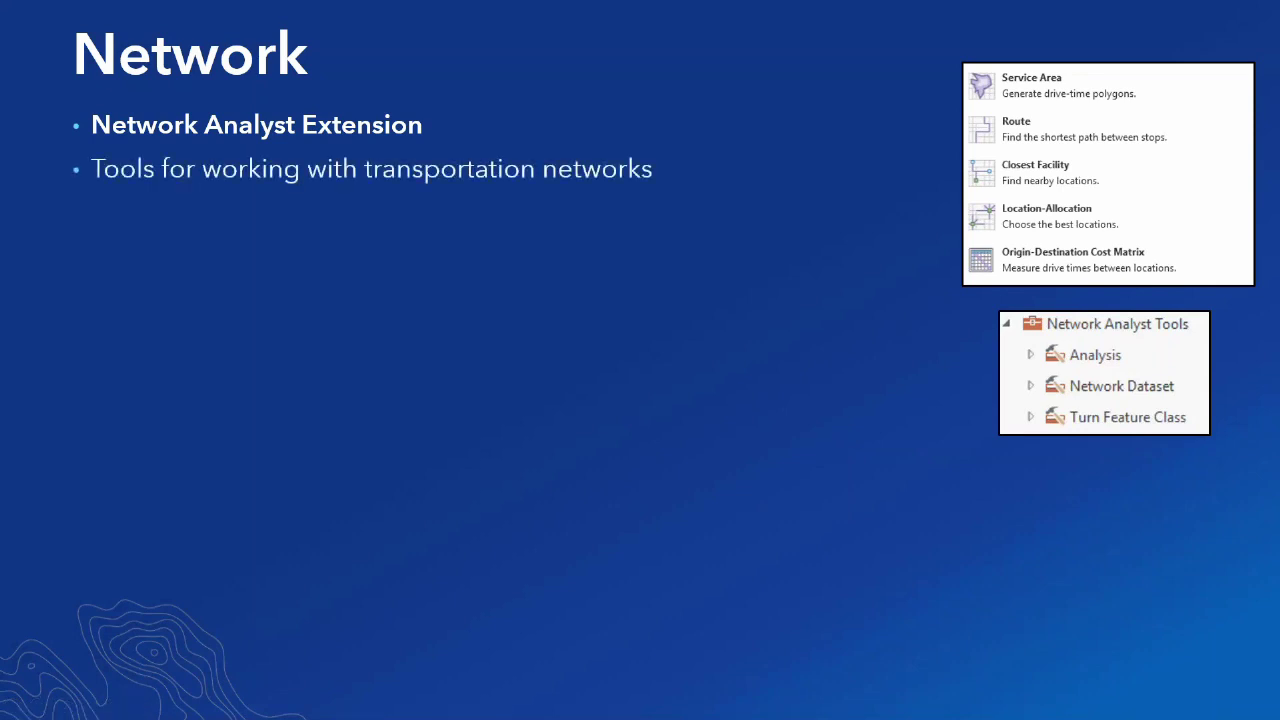
key("Right")
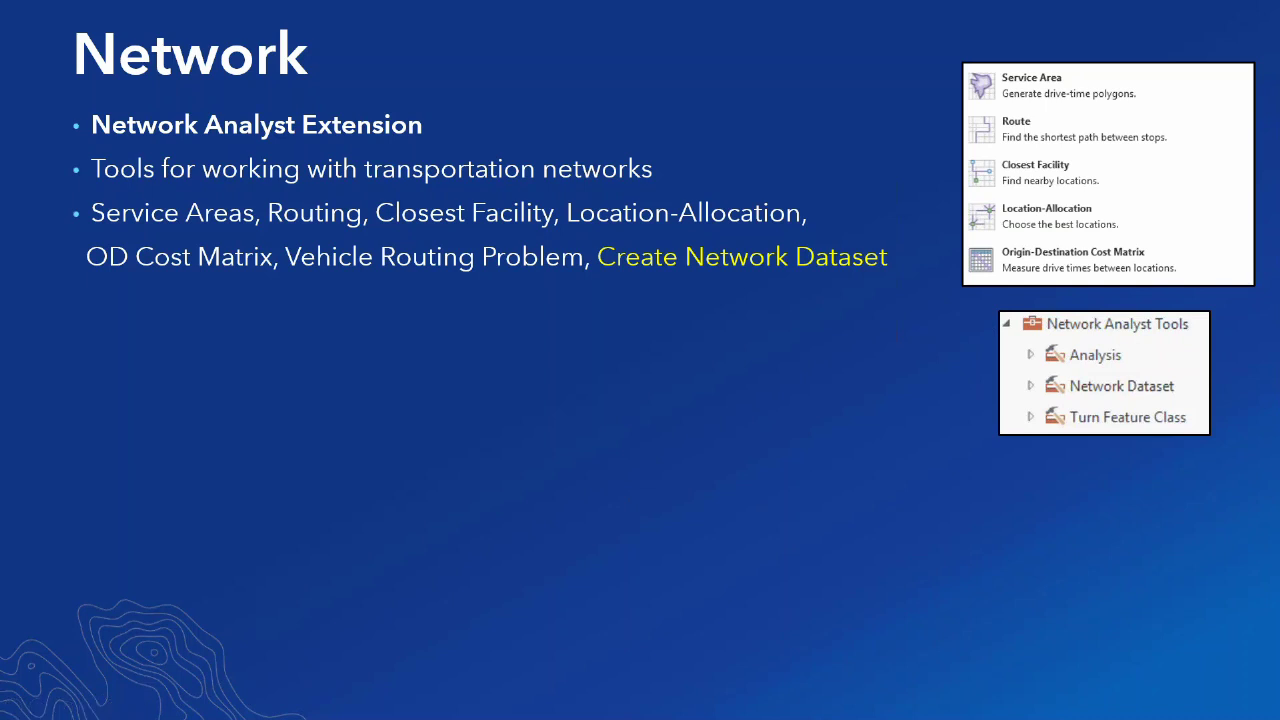
key("Right")
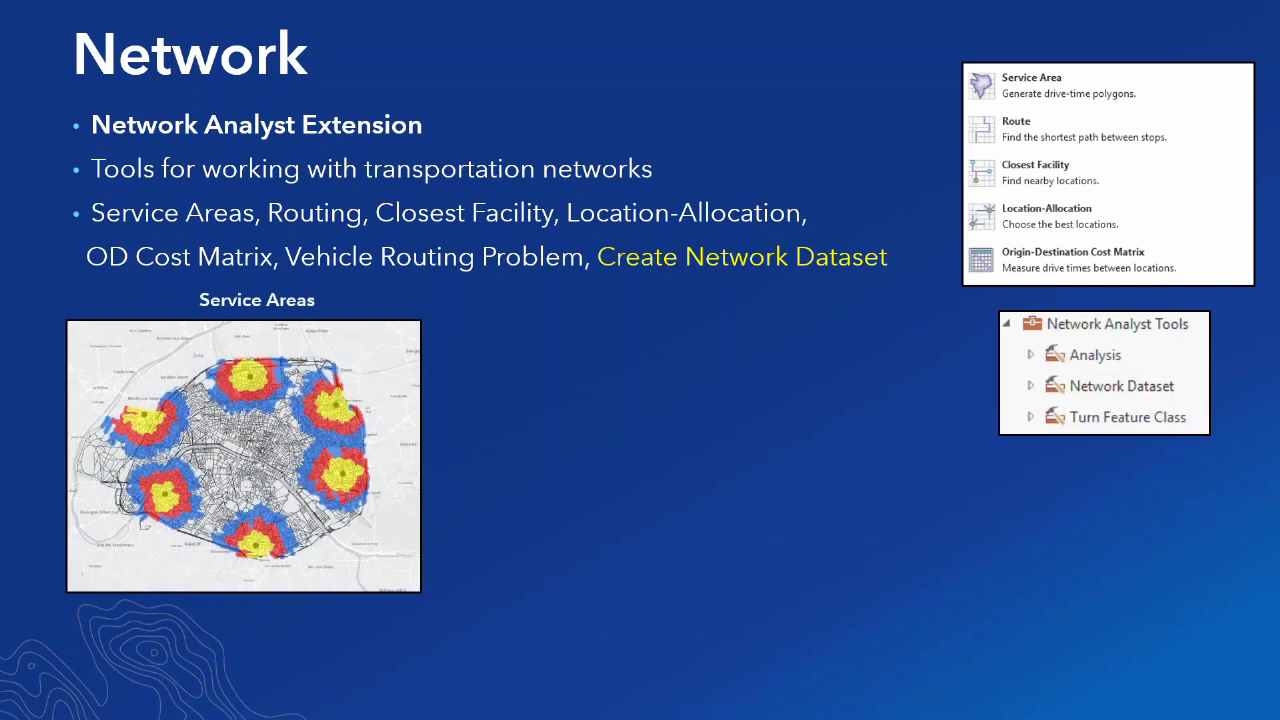
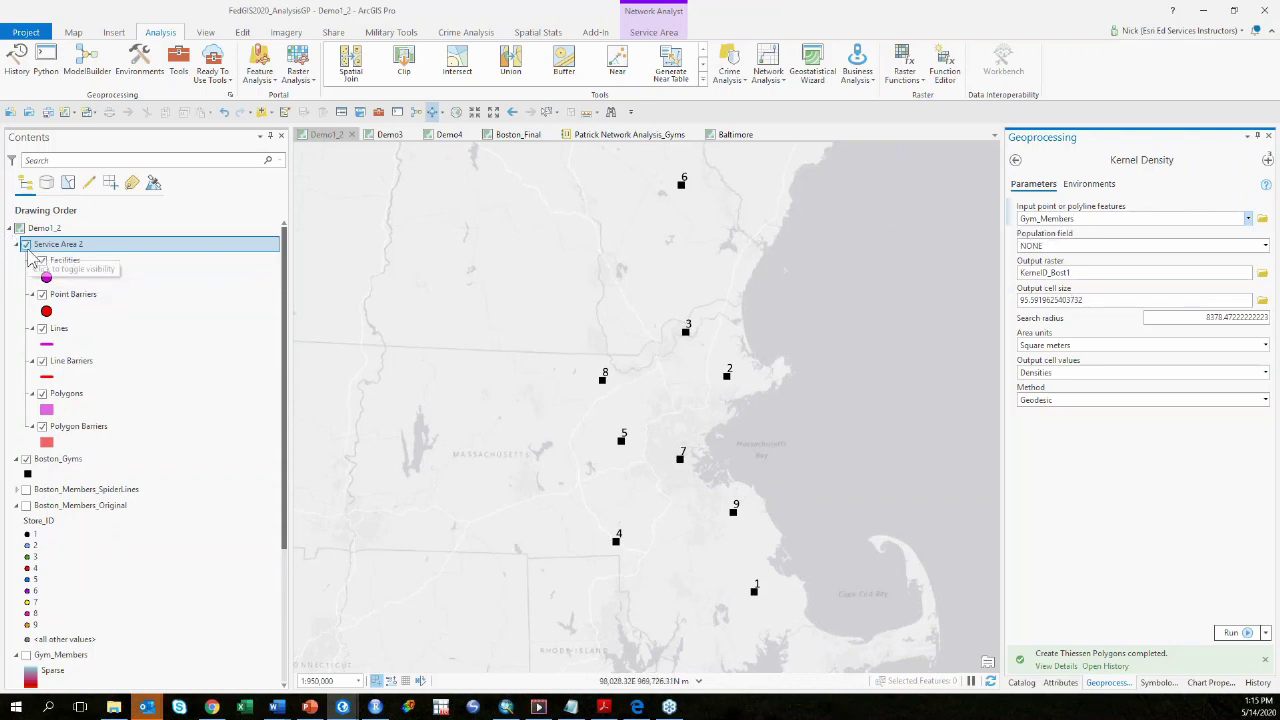
Step: Import the Boston_Gyms points as facilities of the Service Area 2 network analysis layer
left_click(653, 33)
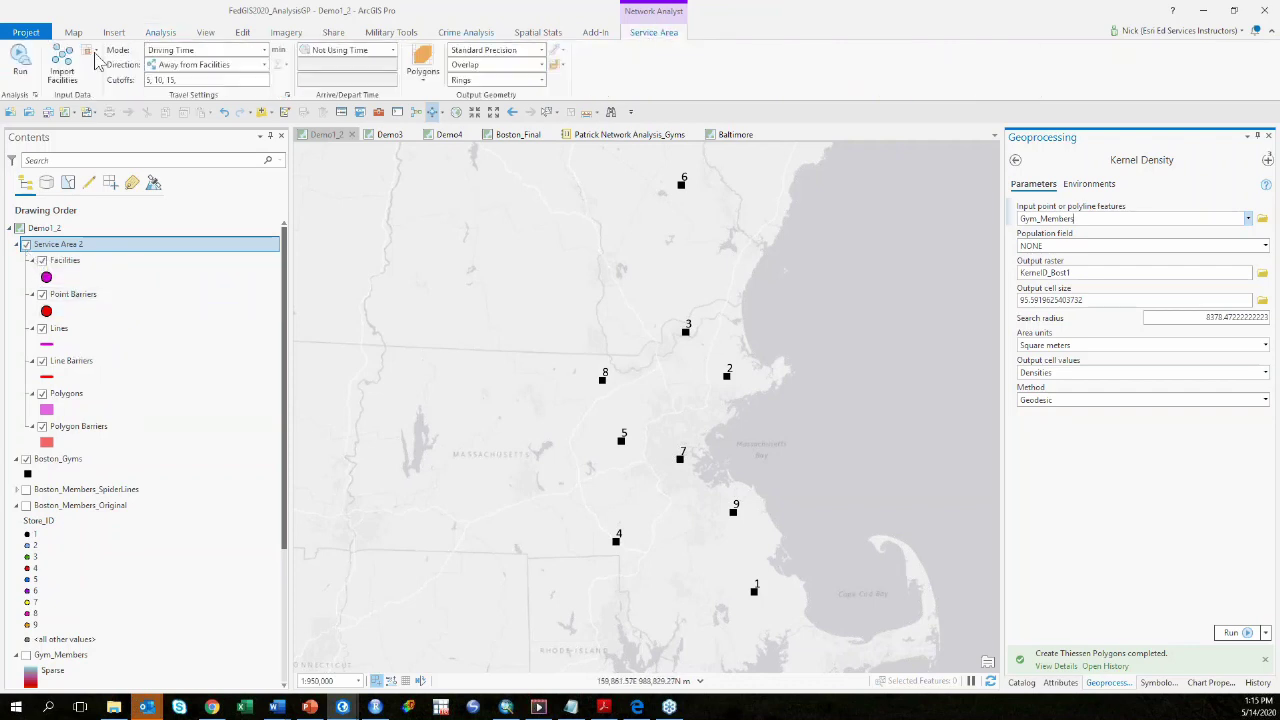
left_click(62, 70)
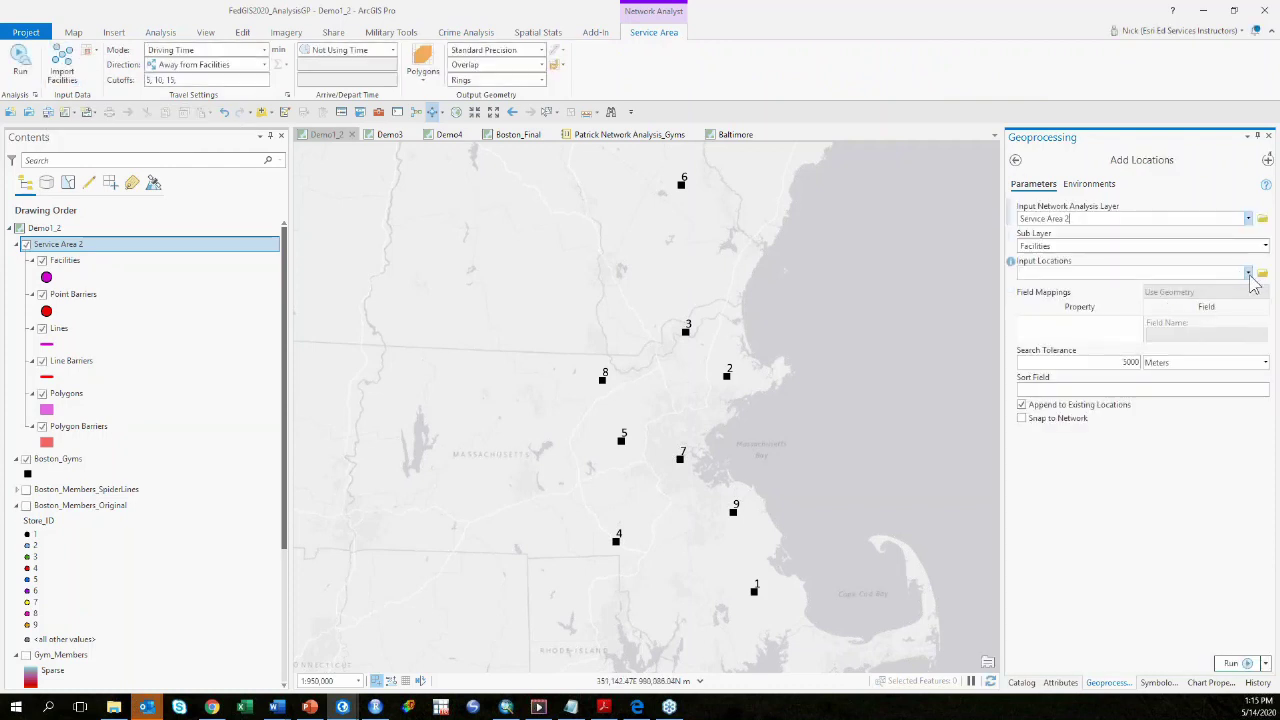
left_click(1248, 273)
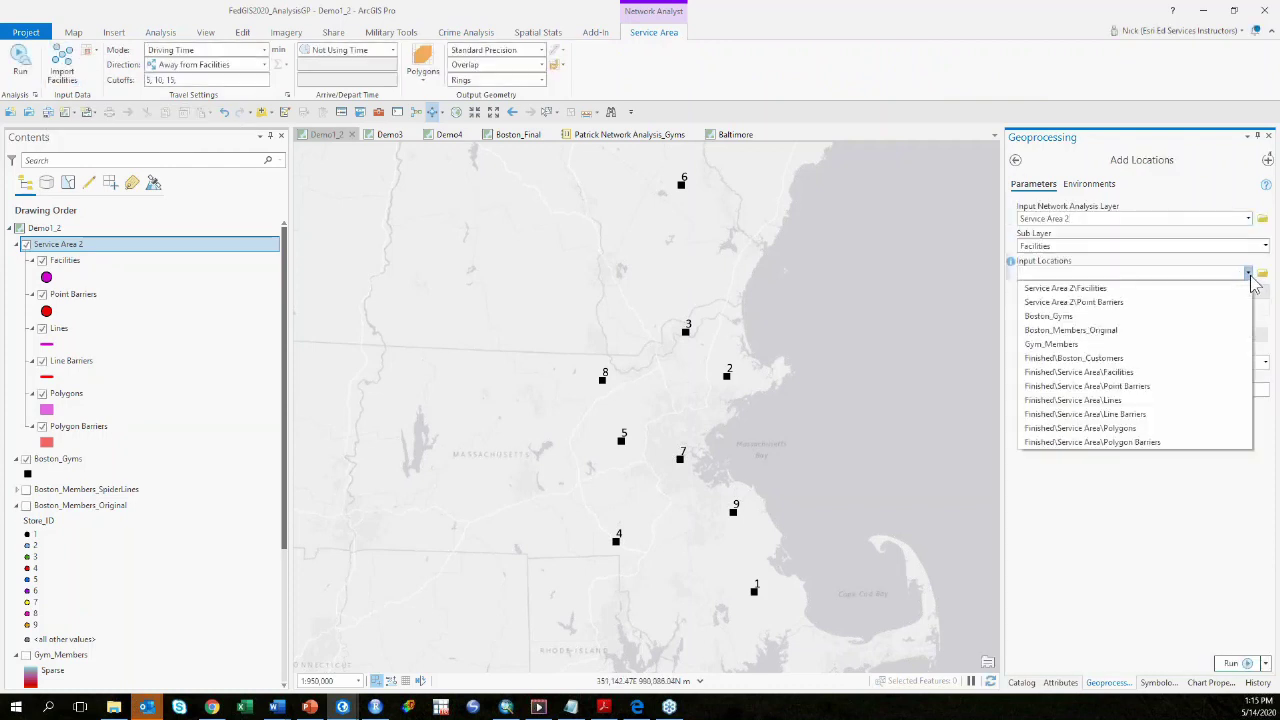
left_click(1186, 316)
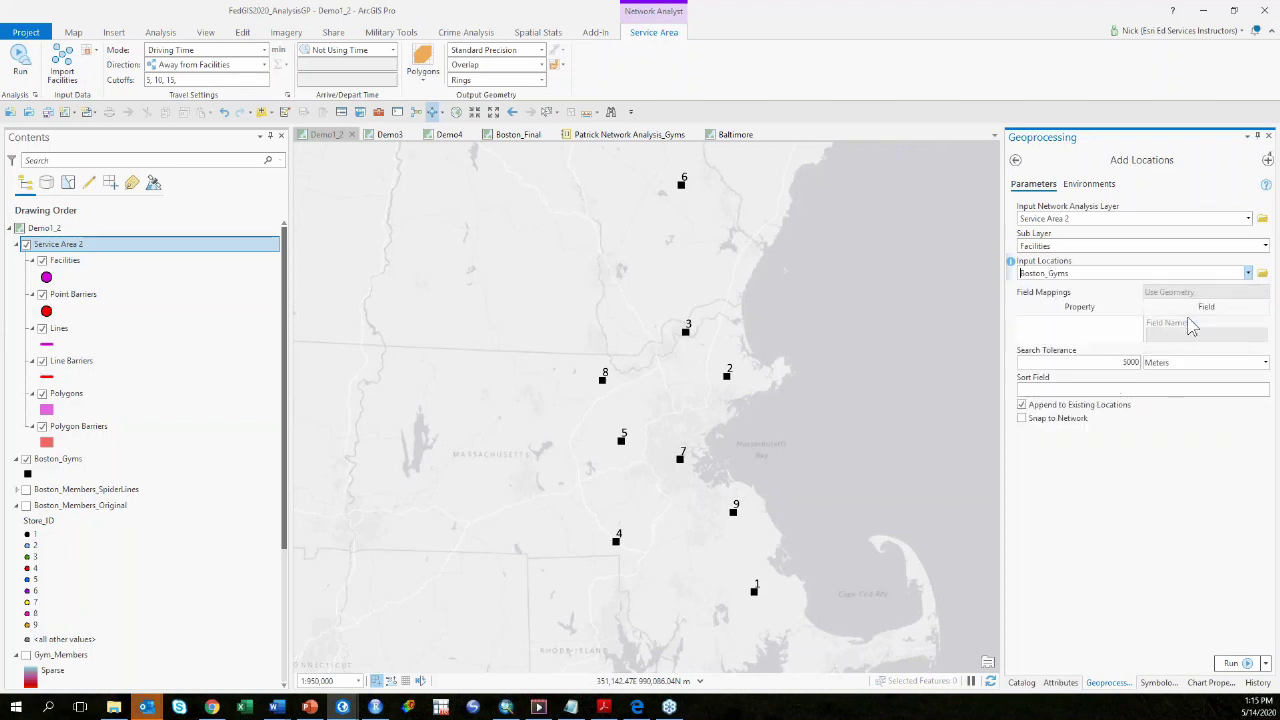
left_click(1228, 664)
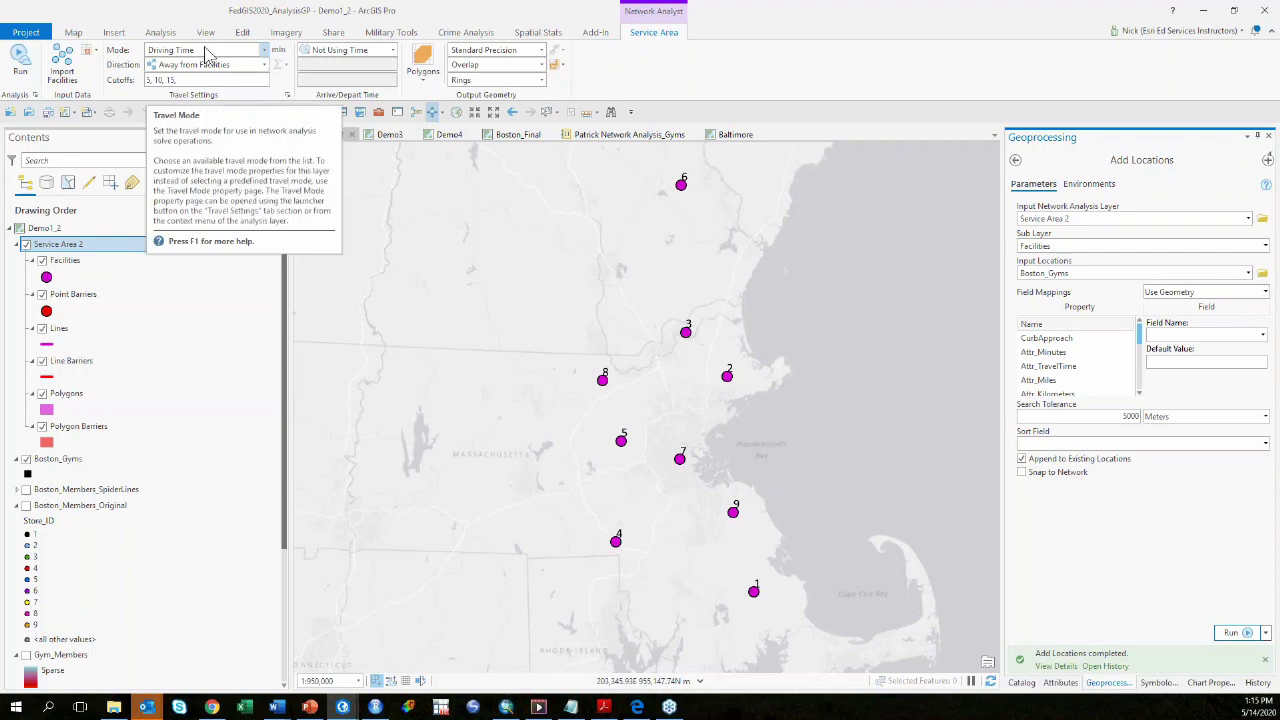
Step: Solve the driving-time service areas towards facilities with cutoffs of 15 and 25 minutes and Generalized polygons
left_click(264, 65)
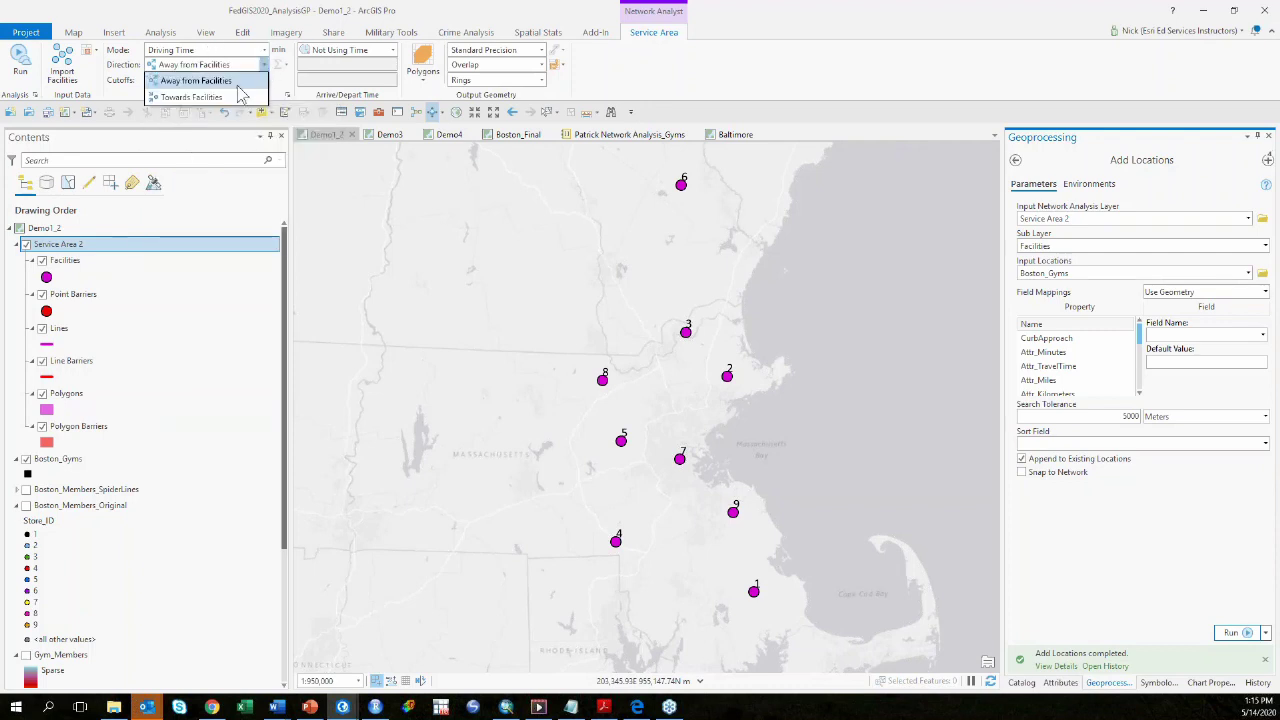
left_click(228, 98)
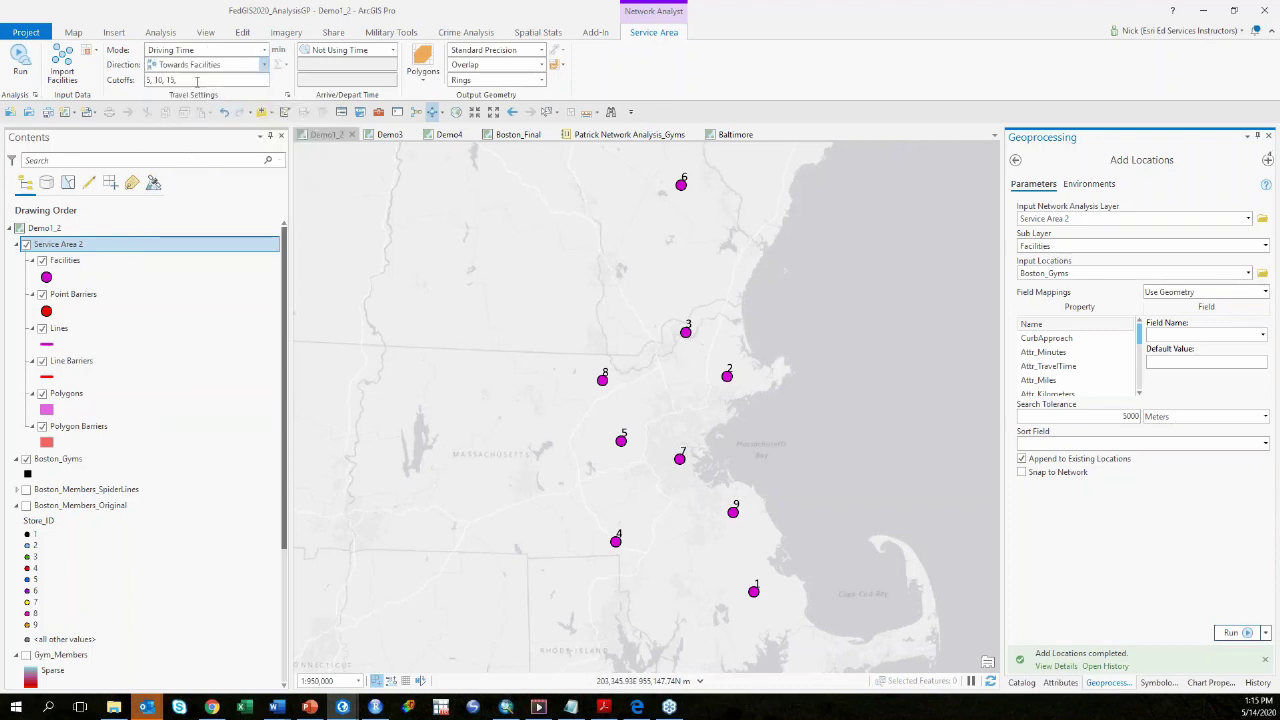
key("Tab")
type("15,25")
left_click(541, 50)
left_click(494, 70)
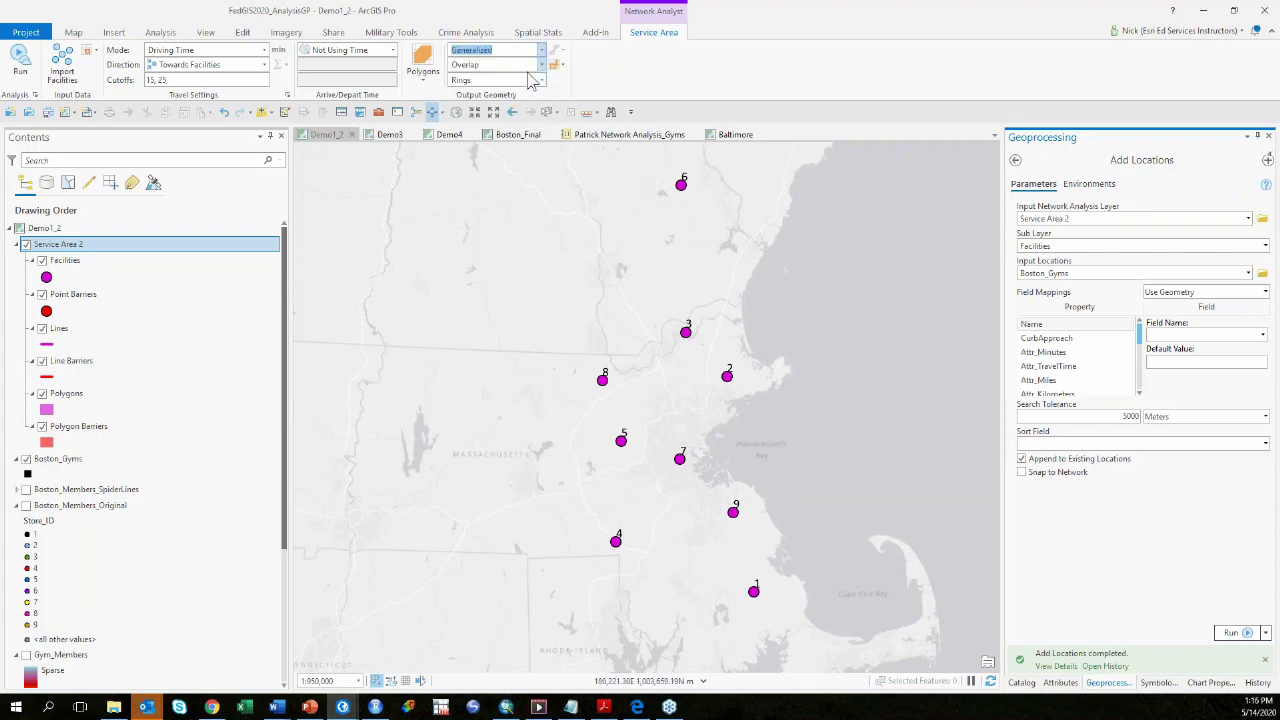
left_click(17, 66)
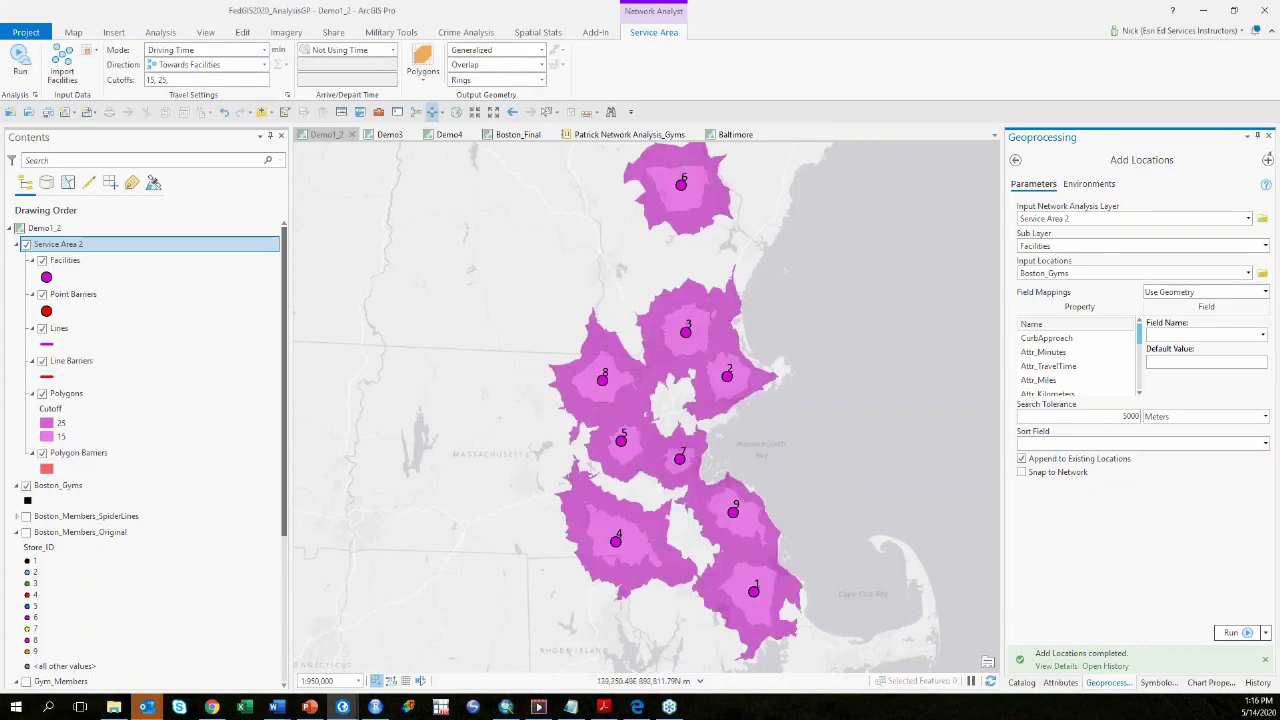
Step: Display the Boston_Members_Original points over the service area polygons and examine which members fall outside the drive-time coverage
scroll(705, 363, "up", 3)
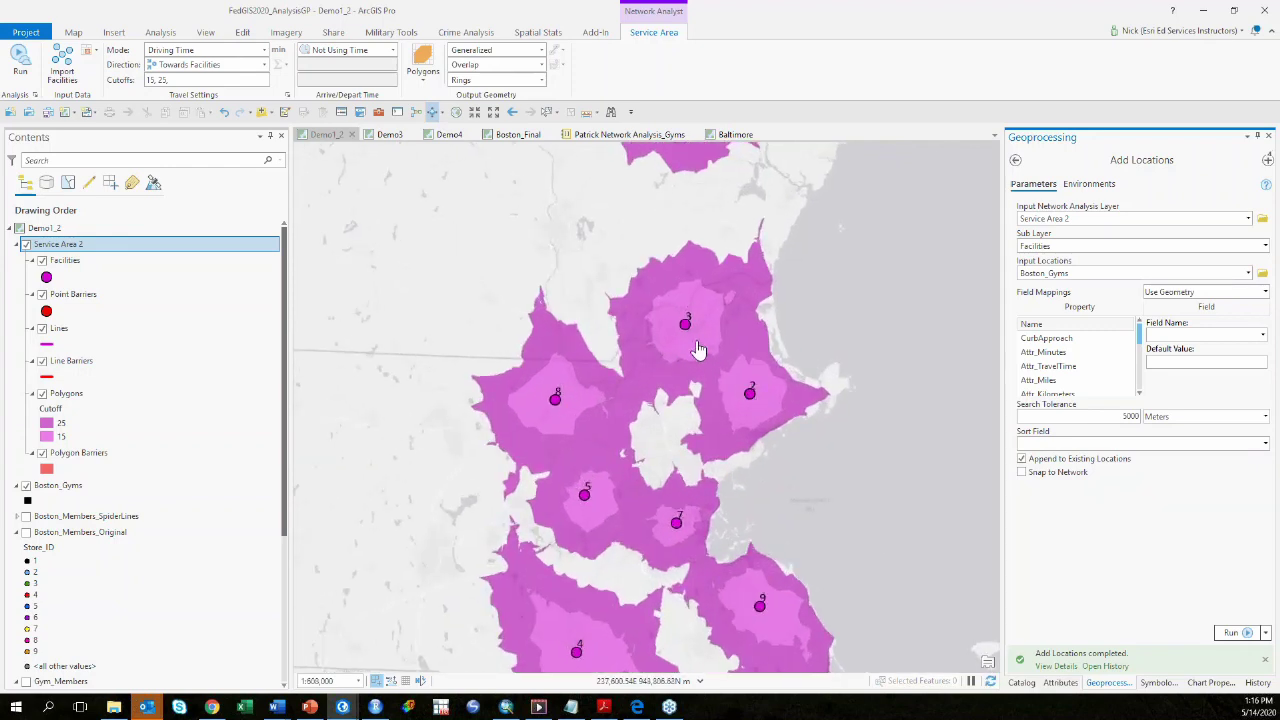
scroll(698, 349, "down", 3)
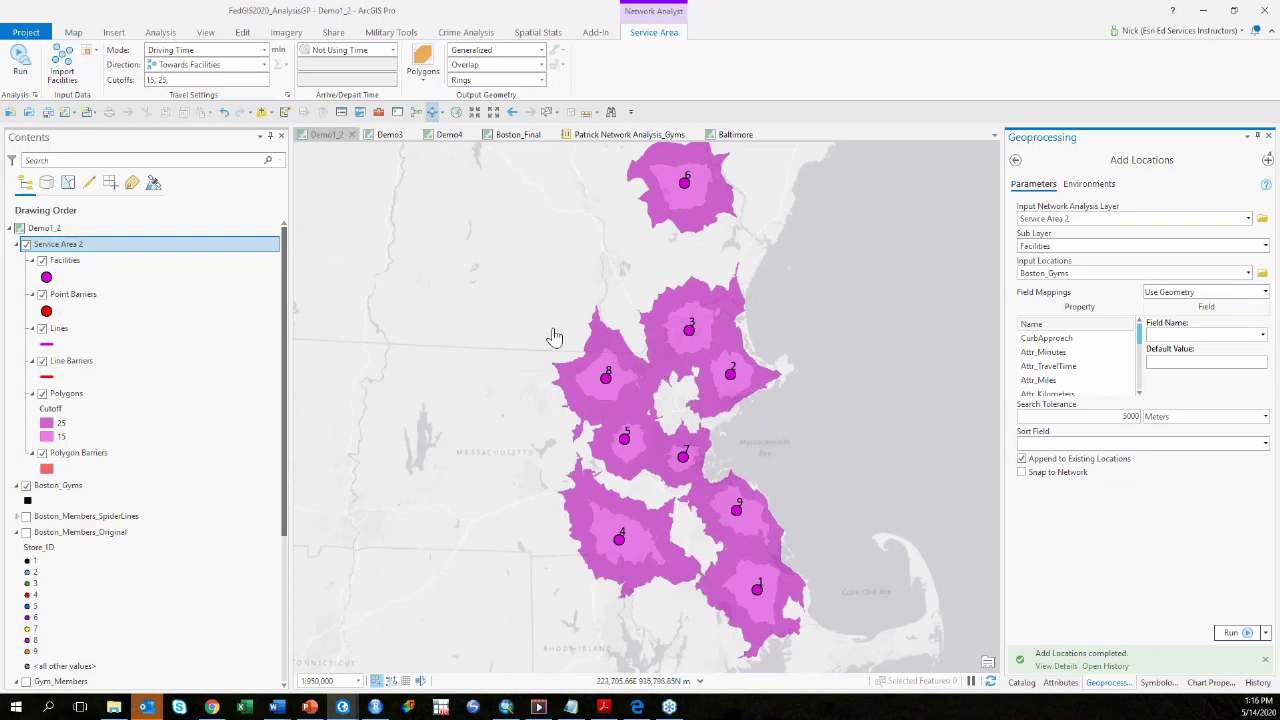
scroll(35, 595, "down", 5)
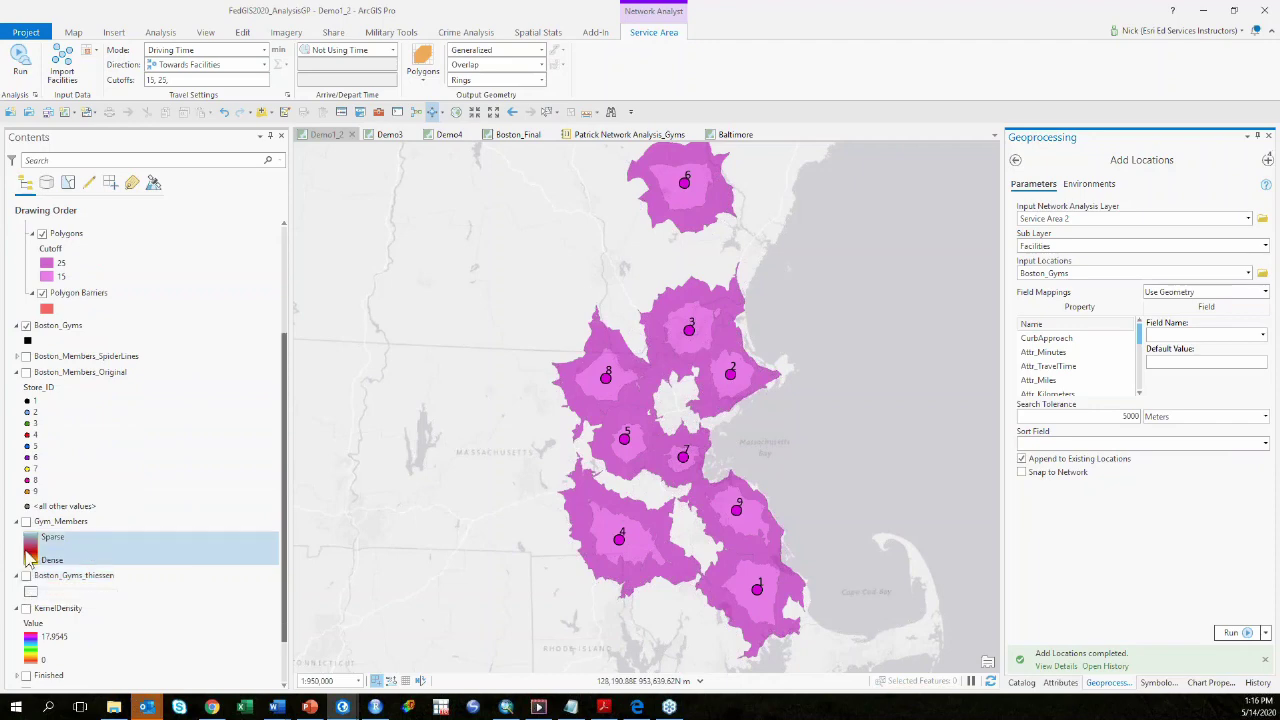
scroll(33, 480, "down", 2)
scroll(35, 450, "up", 3)
left_click(26, 409)
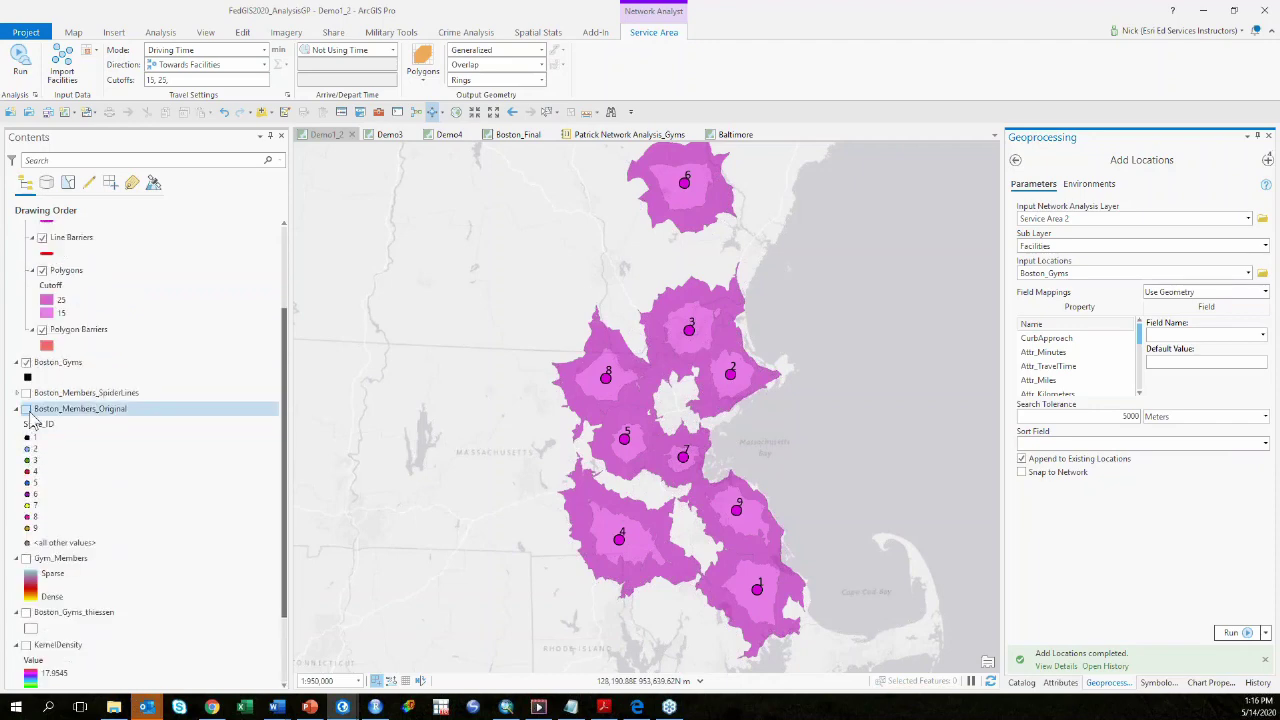
scroll(612, 555, "up", 3)
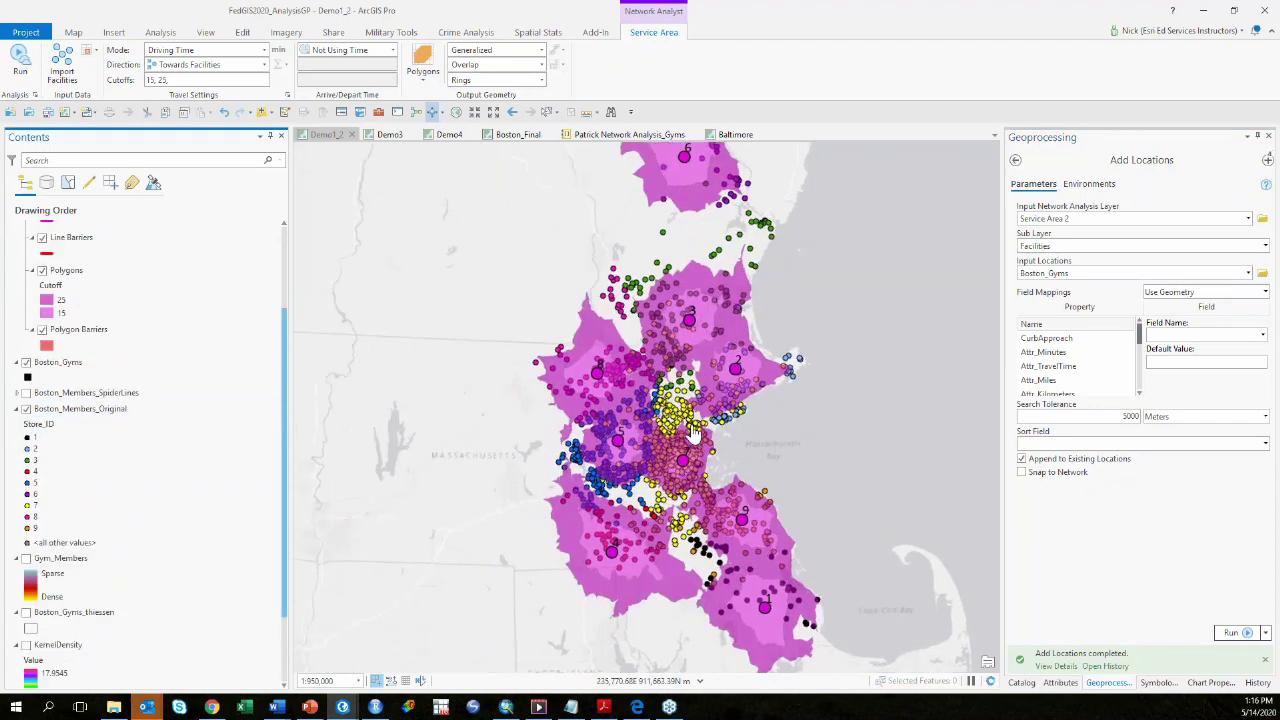
left_click_drag(612, 555, 652, 443)
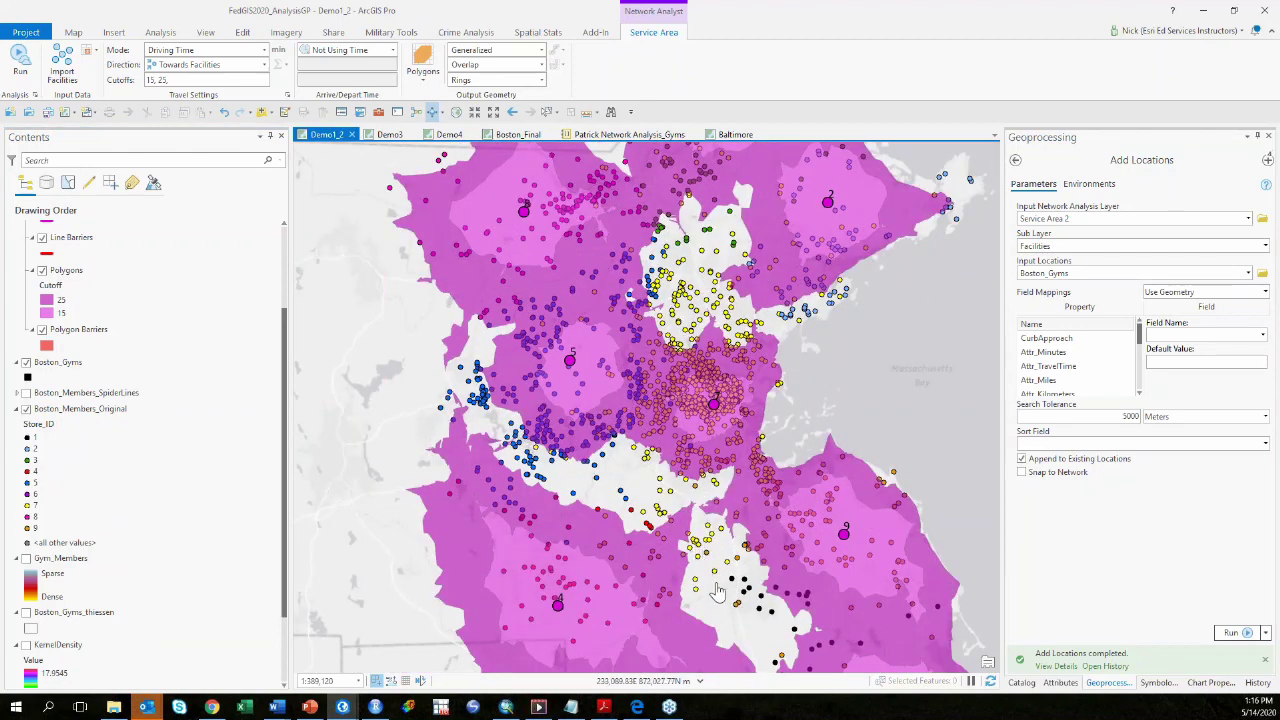
scroll(716, 548, "down", 2)
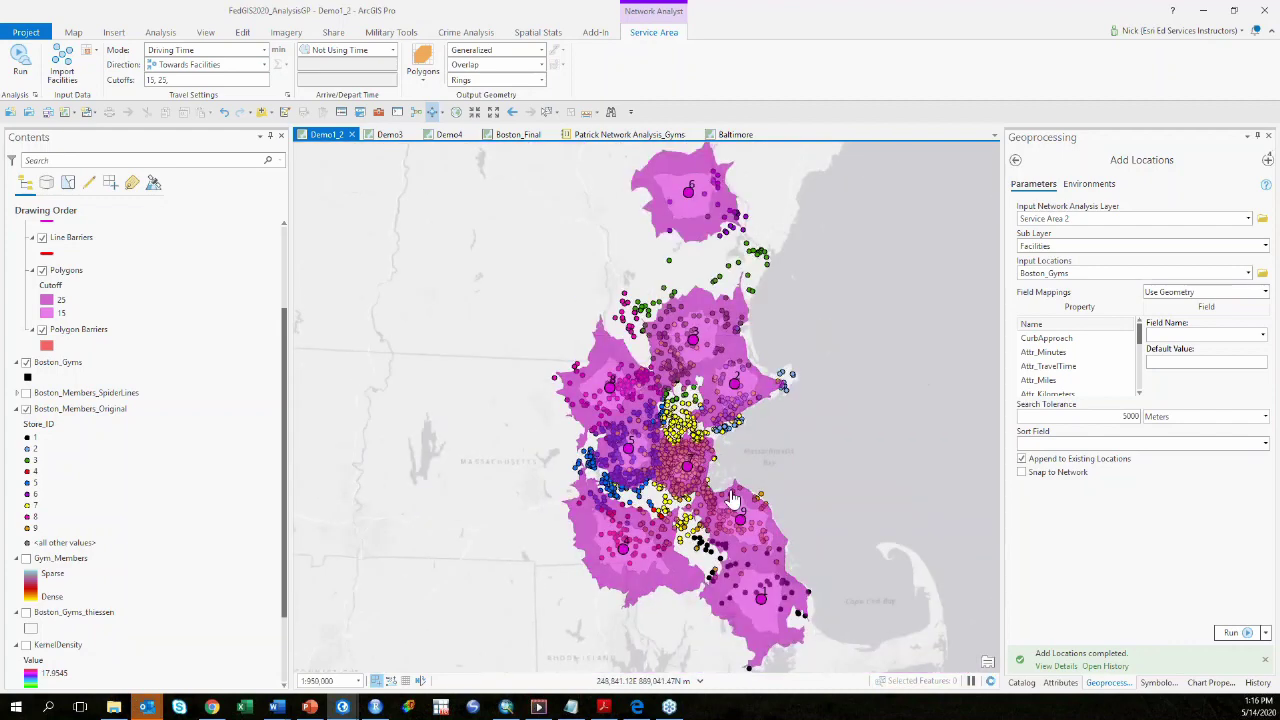
left_click_drag(716, 548, 690, 547)
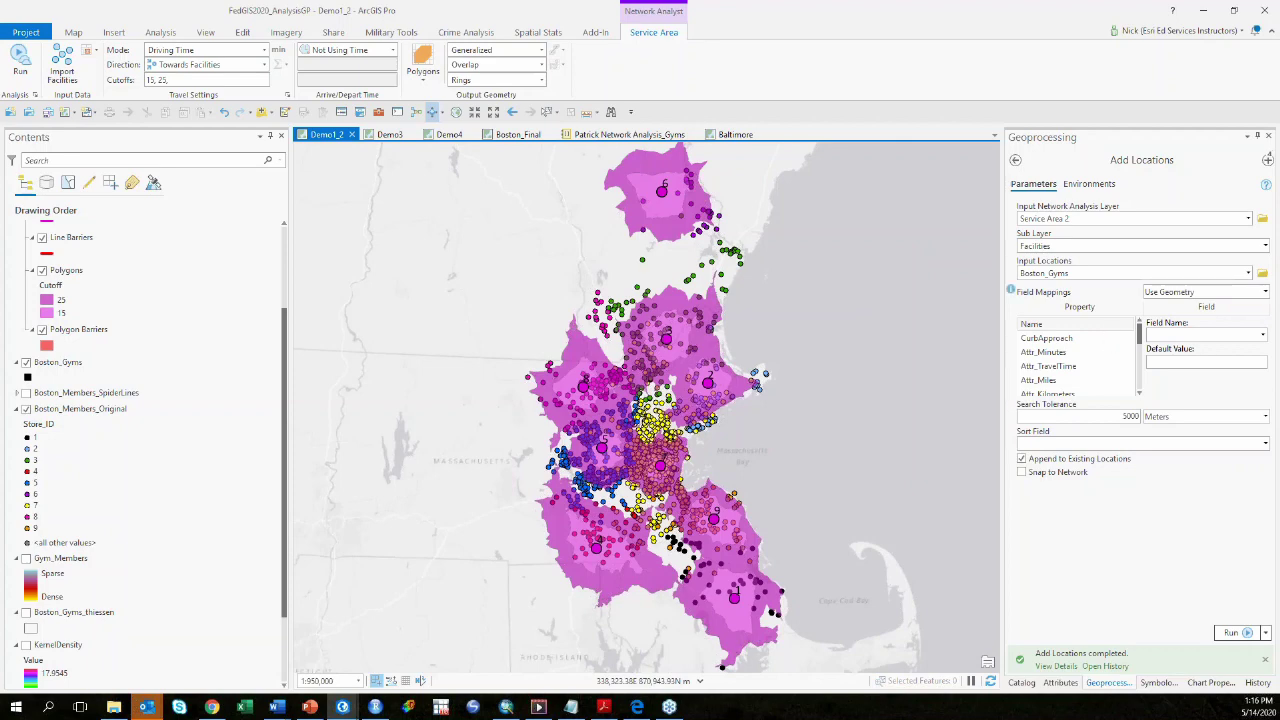
Step: In the Demo3 map, display Boston_DriveTimes_15min instead of Boston_1525_Smooth and check the attributes of gym 3's polygon
left_click(386, 136)
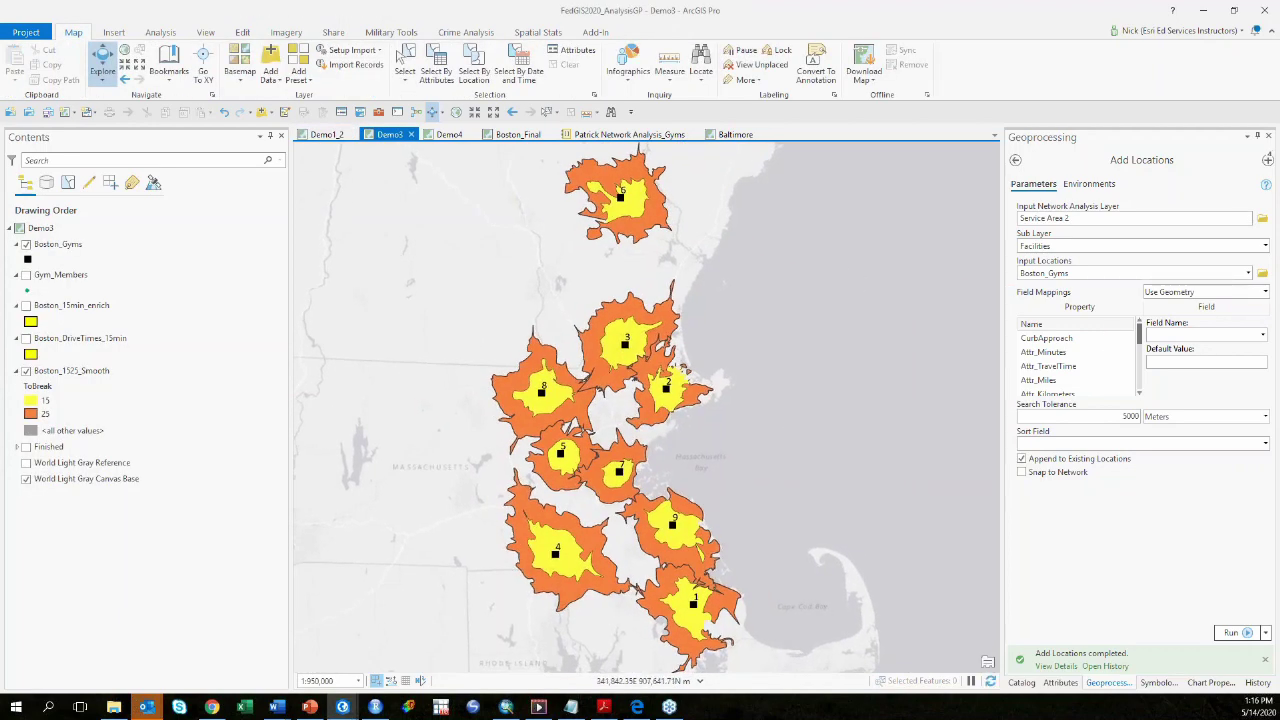
left_click(26, 371)
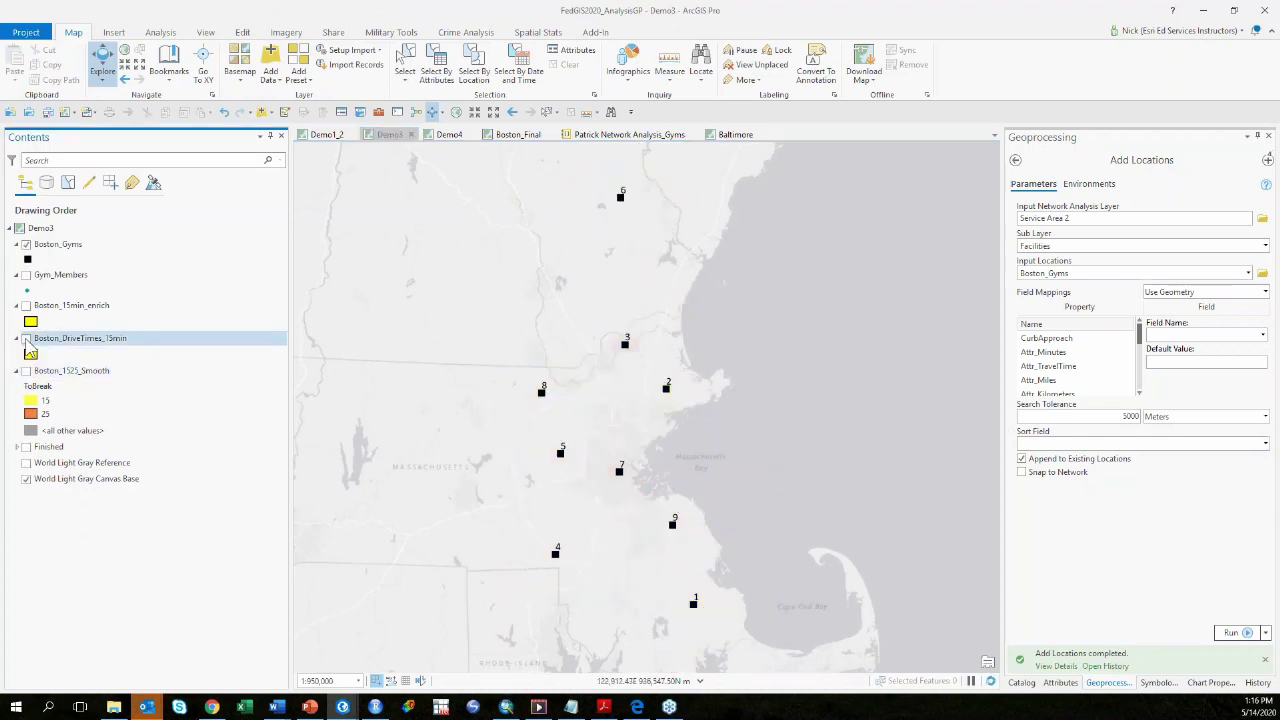
left_click(26, 339)
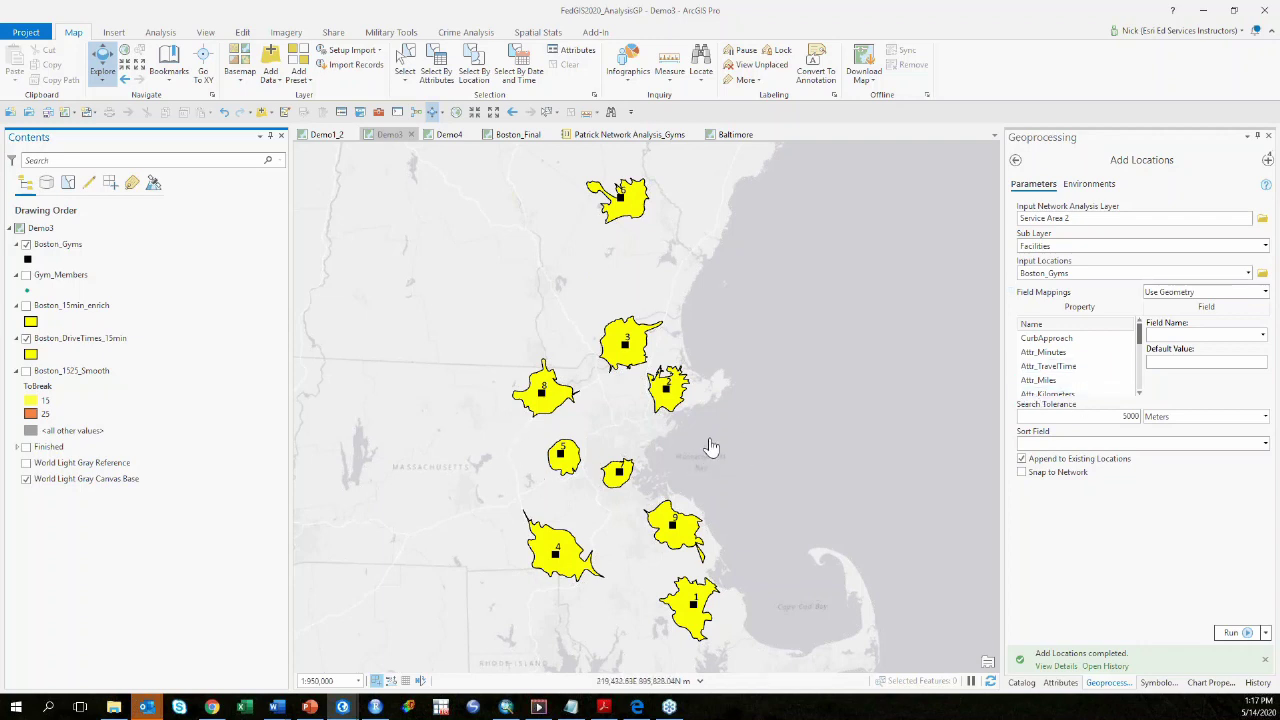
left_click(632, 362)
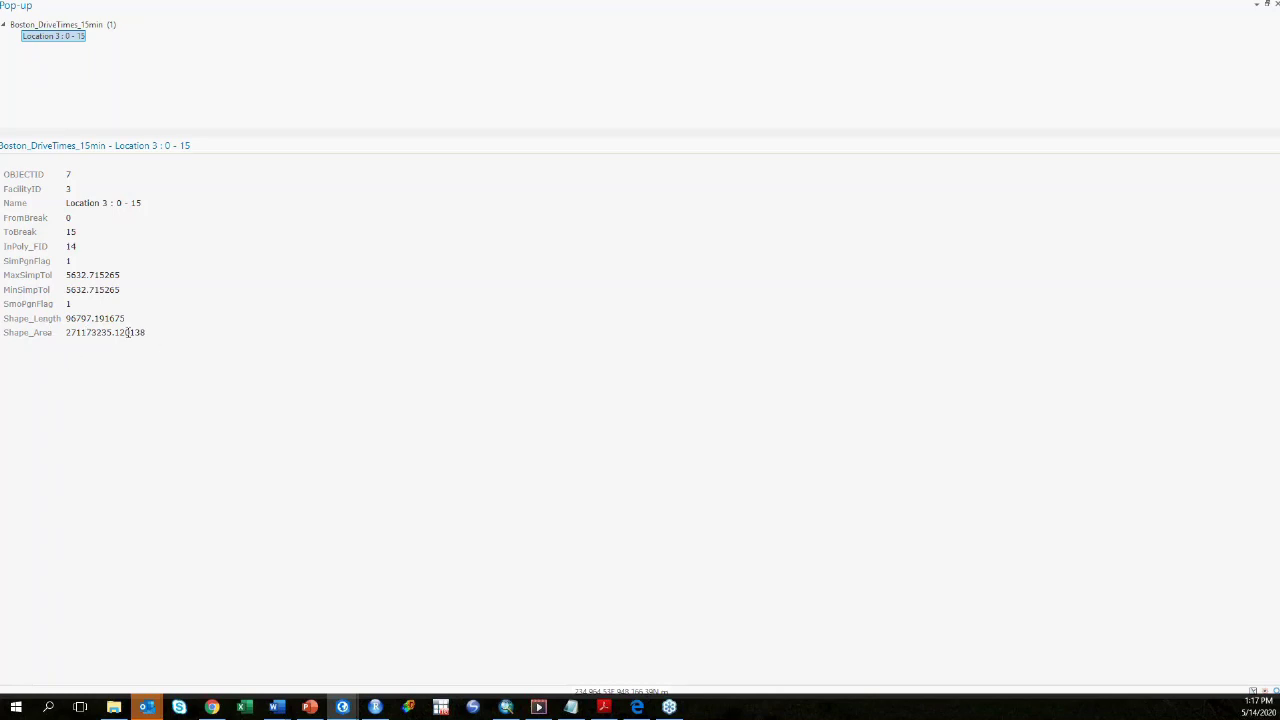
left_click(1272, 8)
Step: Find the 2/4/2020 Enrich run in the geoprocessing history and reopen the tool with its saved parameters
left_click(160, 33)
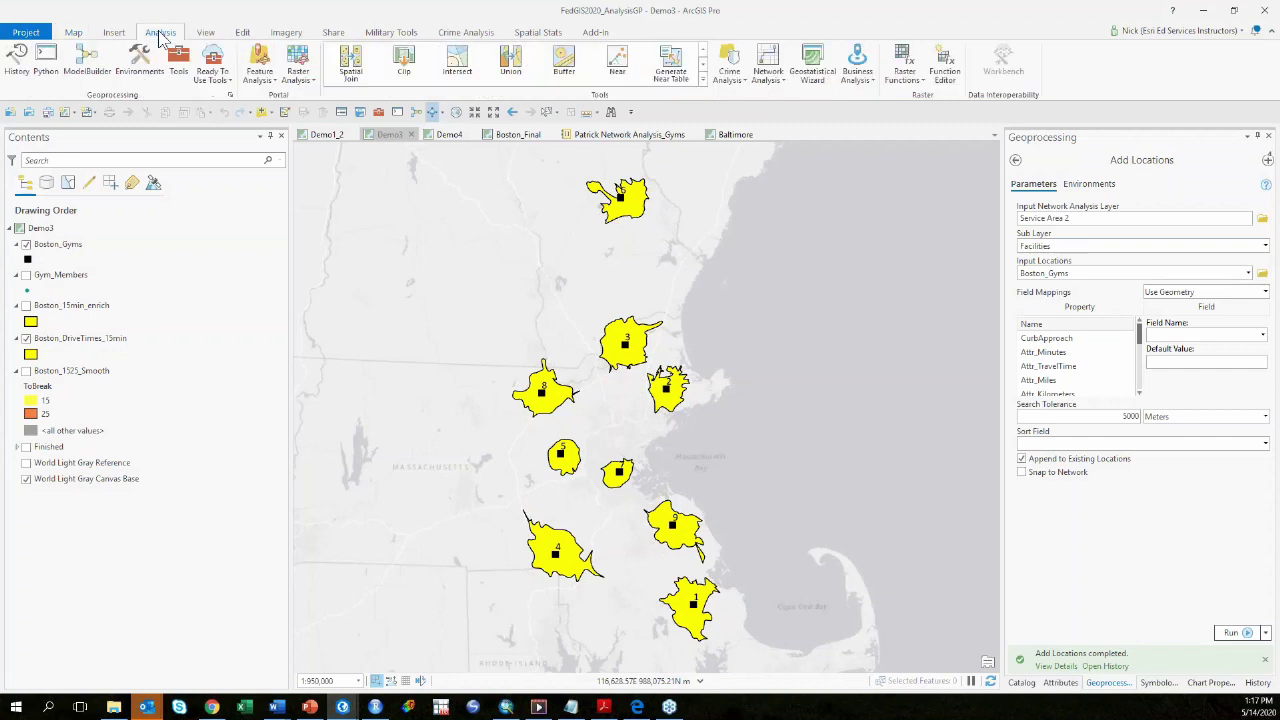
left_click(184, 72)
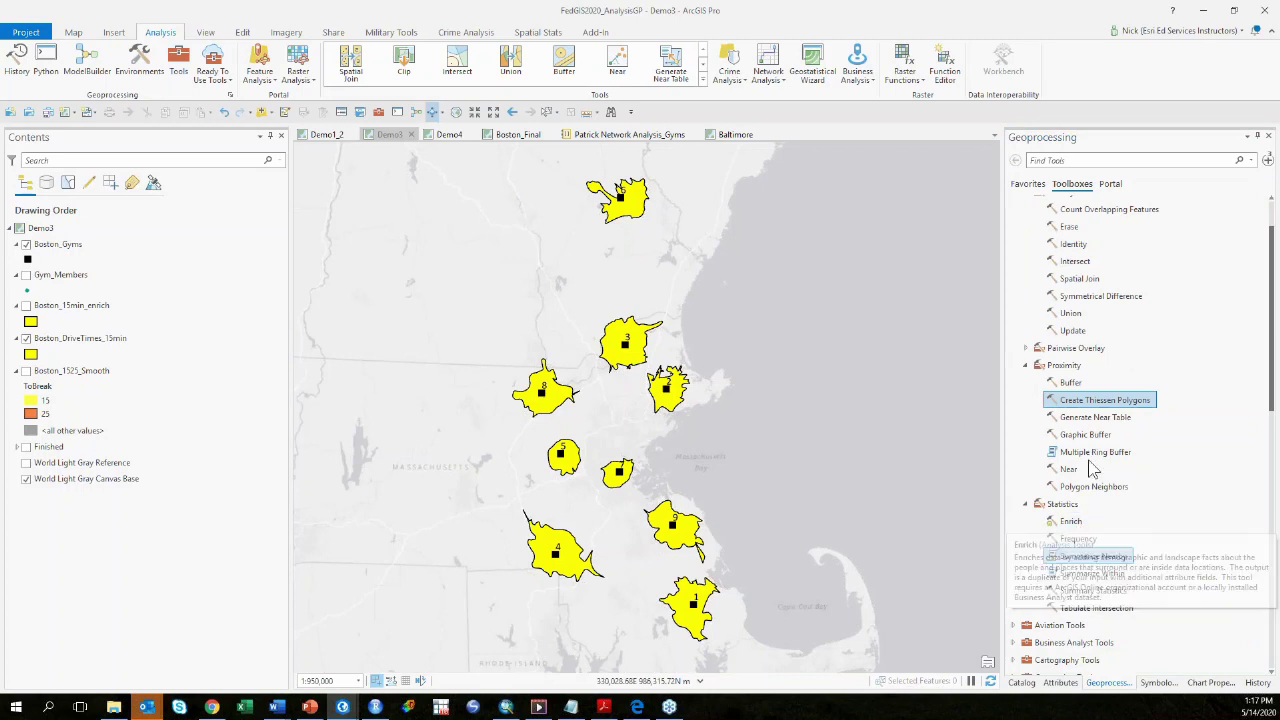
scroll(1075, 380, "up", 2)
left_click(1074, 162)
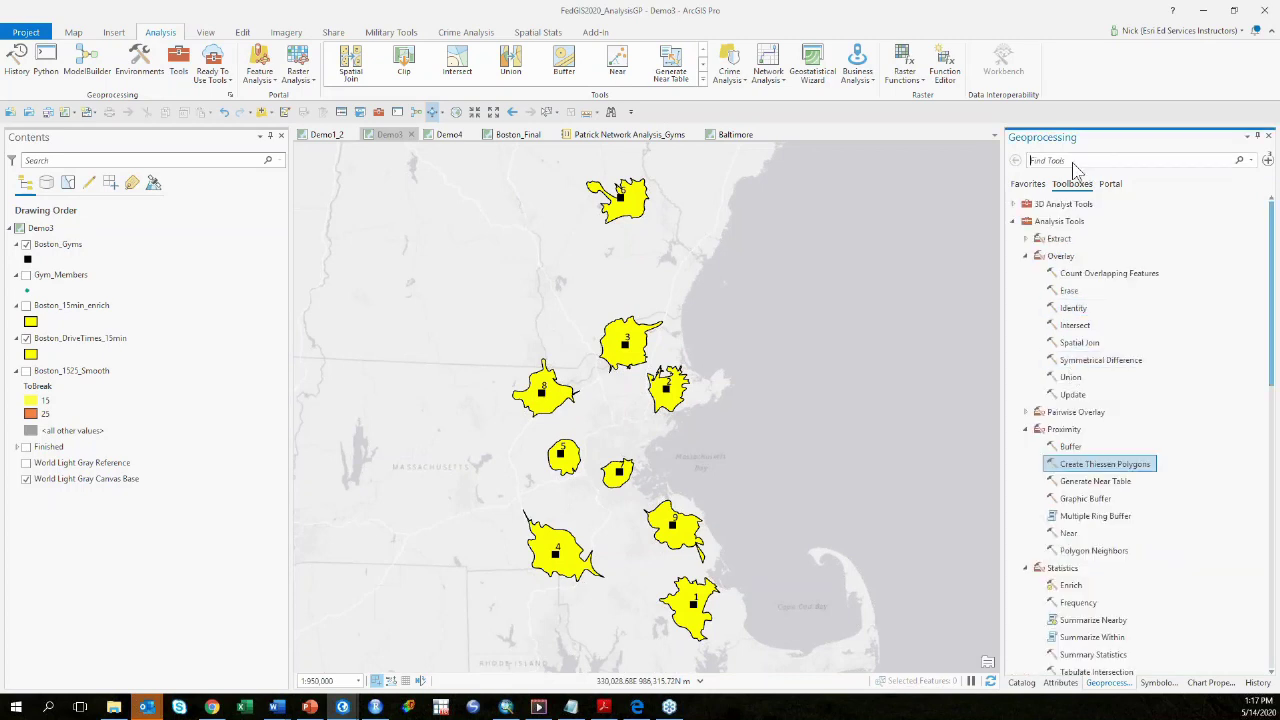
left_click(15, 74)
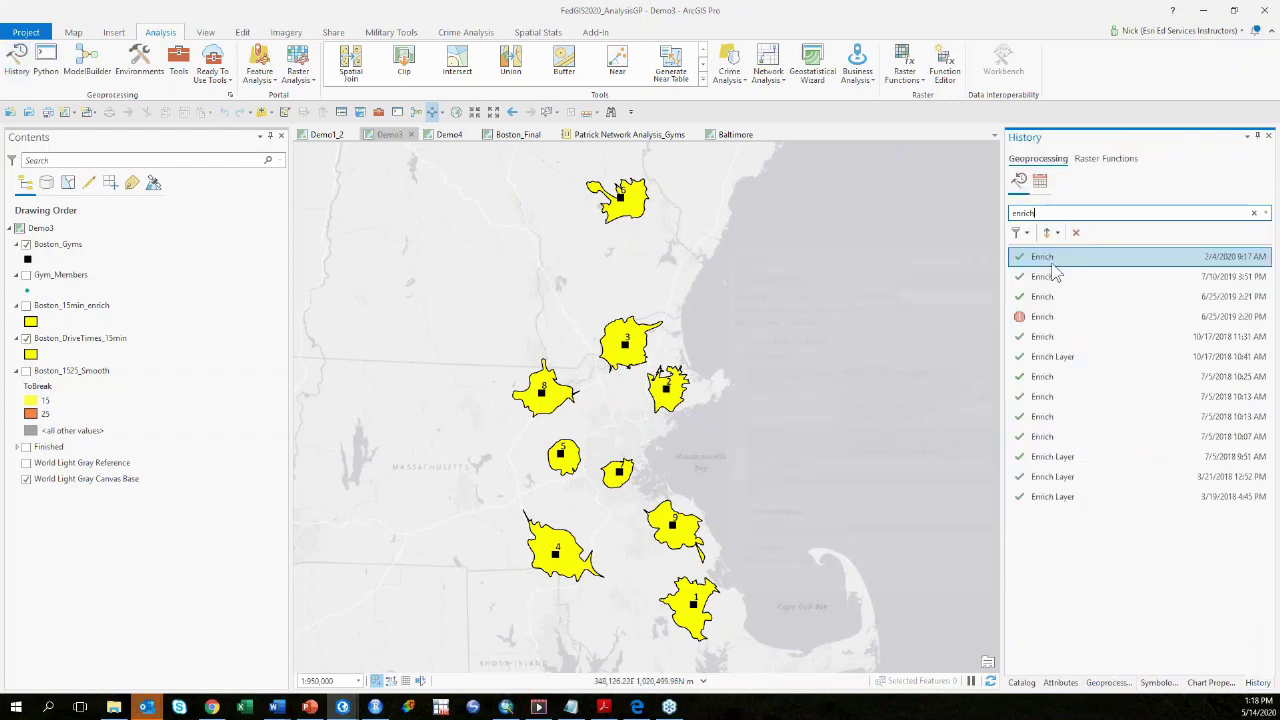
mouse_move(1052, 266)
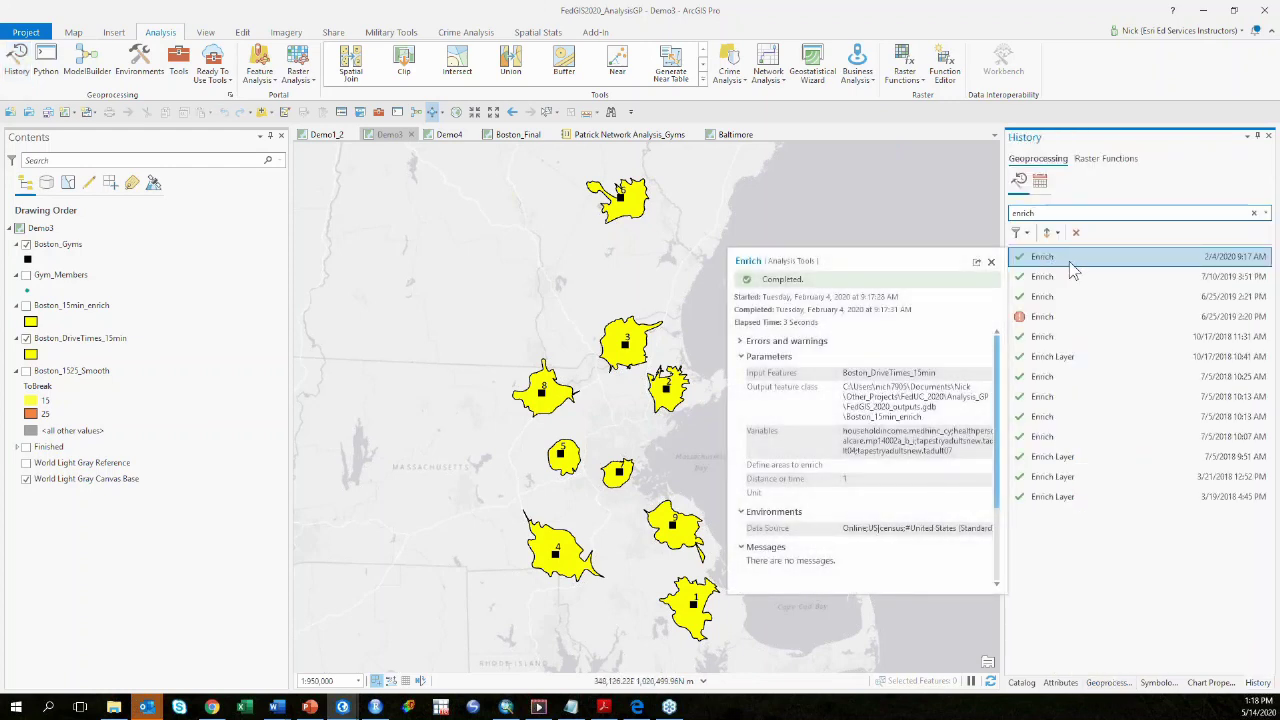
double_click(1070, 270)
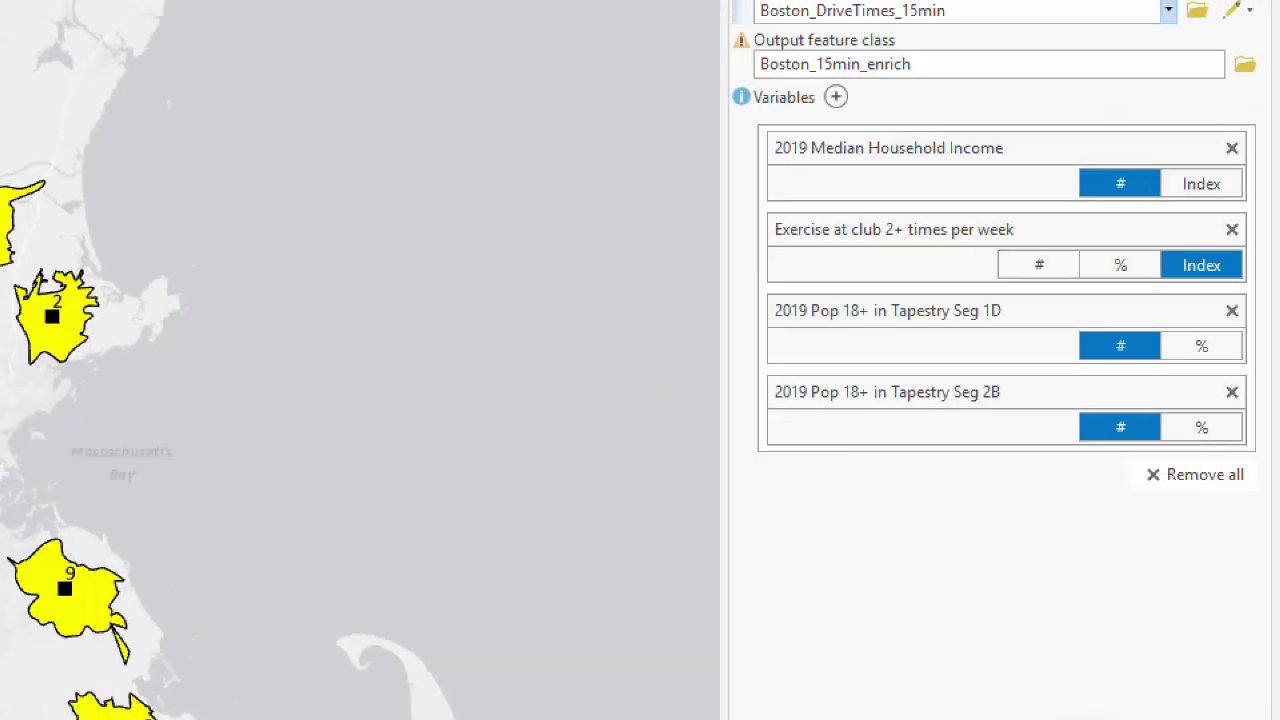
Step: Review the Enrich variables for Boston_DriveTimes_15min: median household income, exercising at a club 2+ times per week, and Tapestry segments 1D and 2B
mouse_move(312, 299)
left_mouse_down()
mouse_move(128, 291)
mouse_move(152, 302)
left_mouse_up()
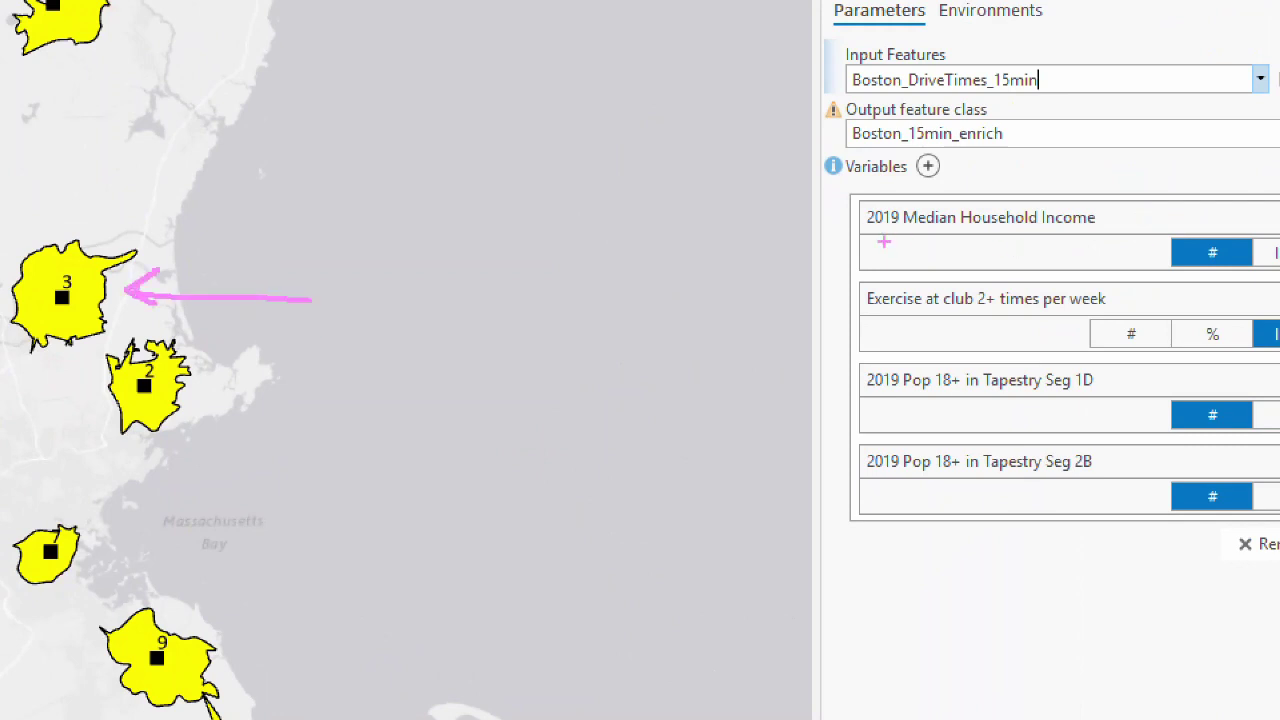
left_click_drag(875, 237, 1077, 249)
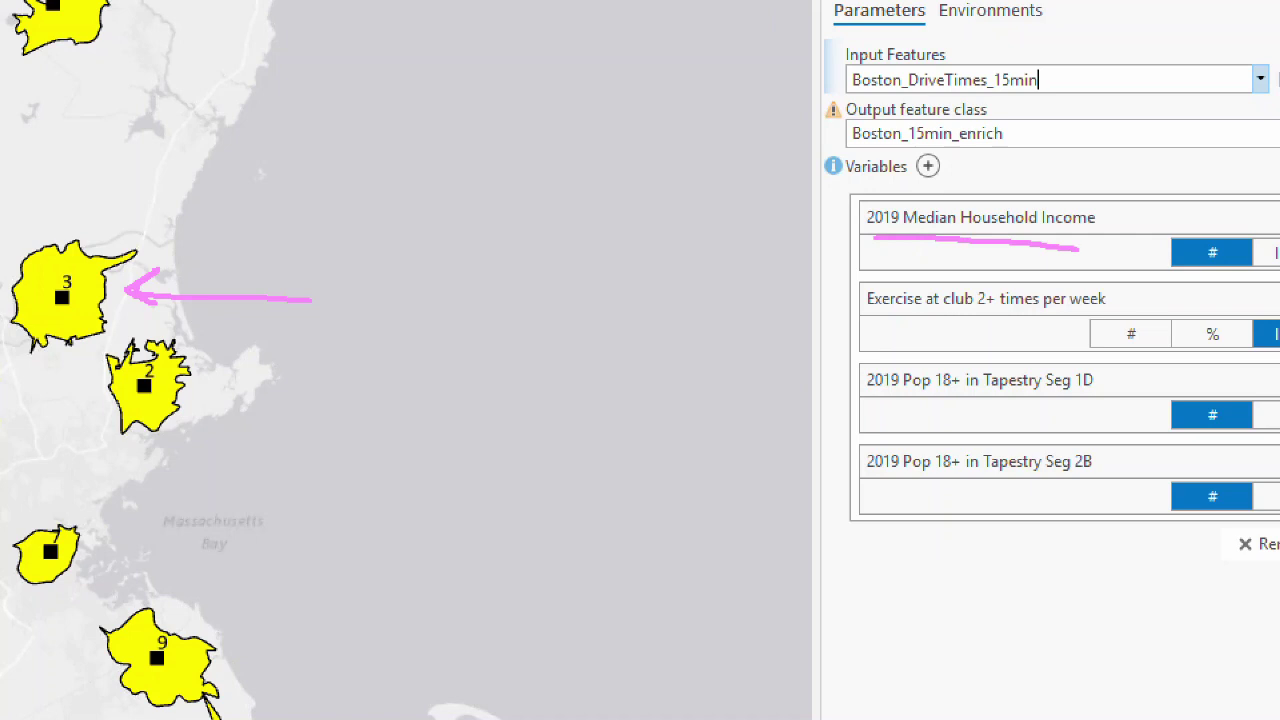
left_click_drag(872, 316, 1108, 326)
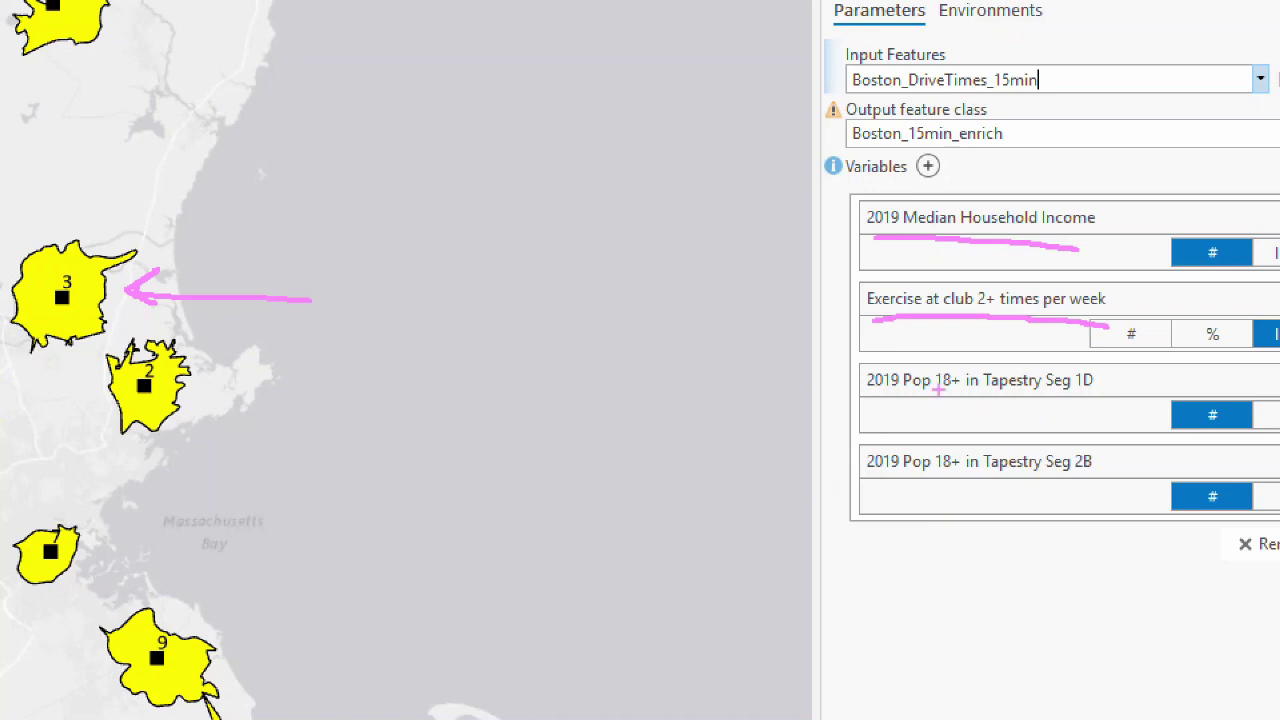
left_click_drag(872, 400, 1066, 397)
left_click_drag(872, 481, 1055, 490)
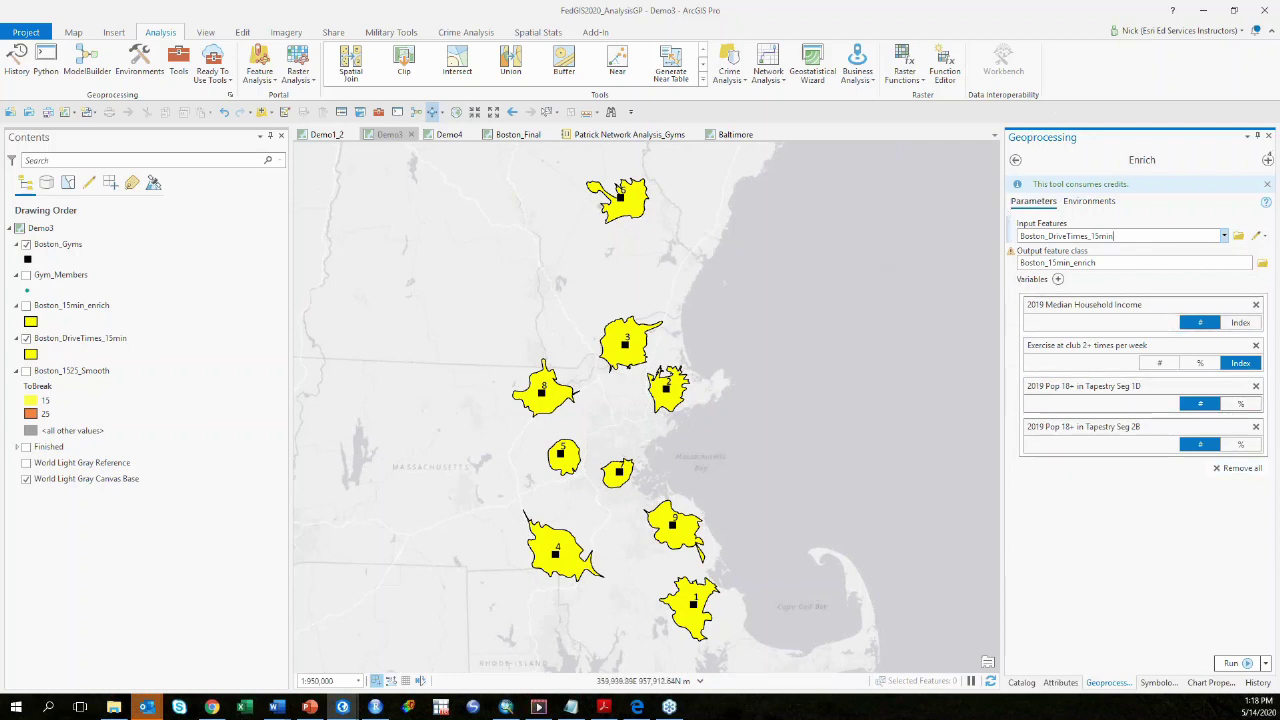
Step: Display Boston_15min_enrich instead of Boston_DriveTimes_15min and examine the enriched income, exercise and Tapestry attributes of gym 3's polygon
left_click(26, 338)
left_click(26, 305)
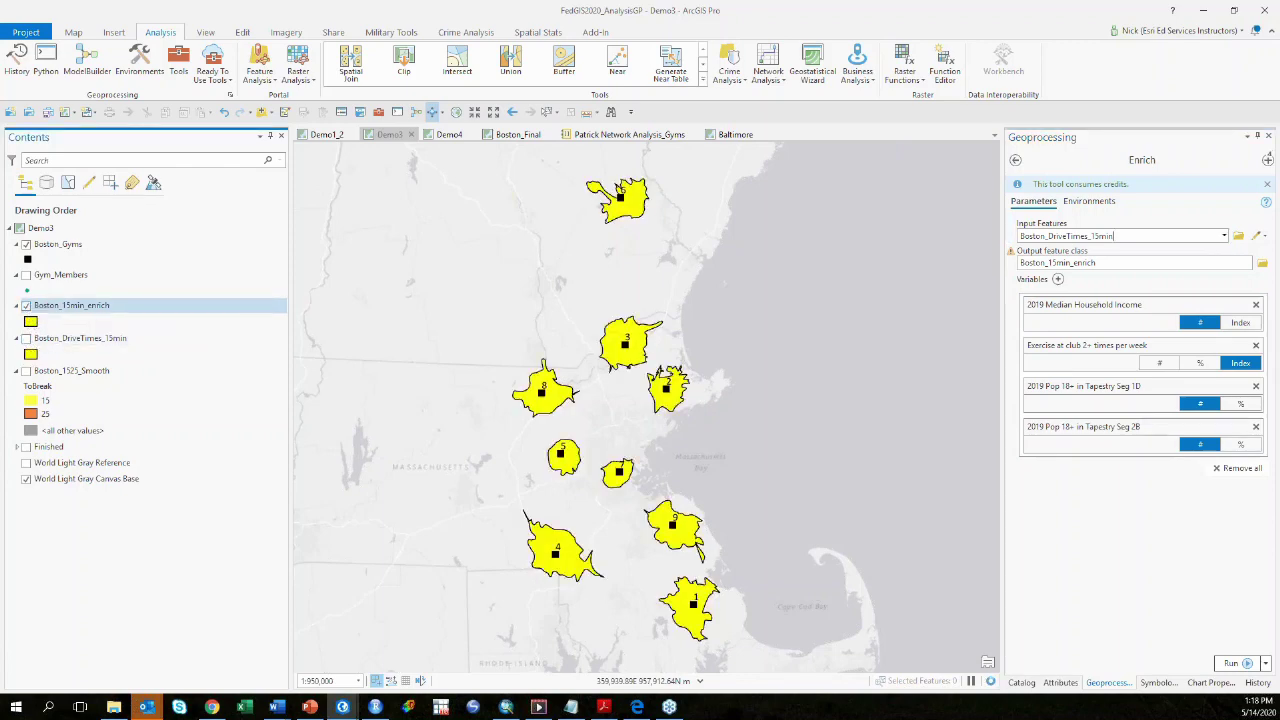
left_click(618, 365)
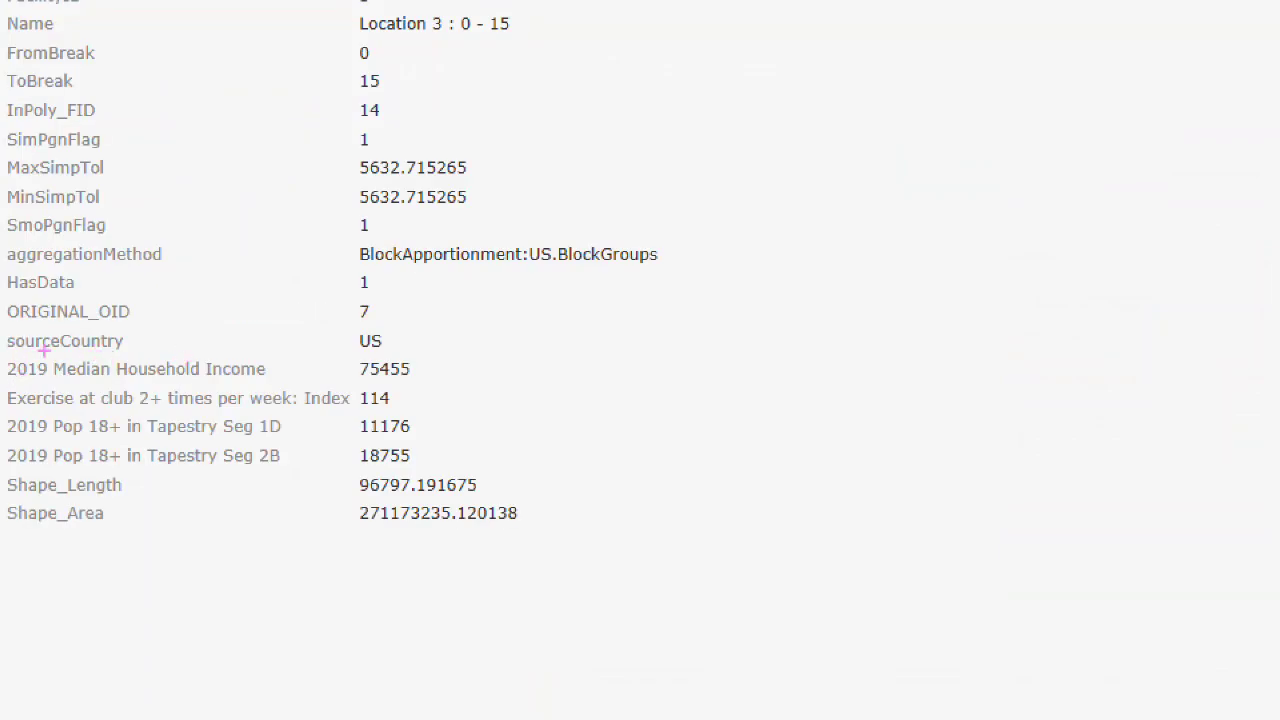
left_click_drag(428, 366, 463, 359)
left_click_drag(428, 398, 458, 390)
mouse_move(429, 421)
left_mouse_down()
mouse_move(450, 459)
mouse_move(430, 462)
left_mouse_up()
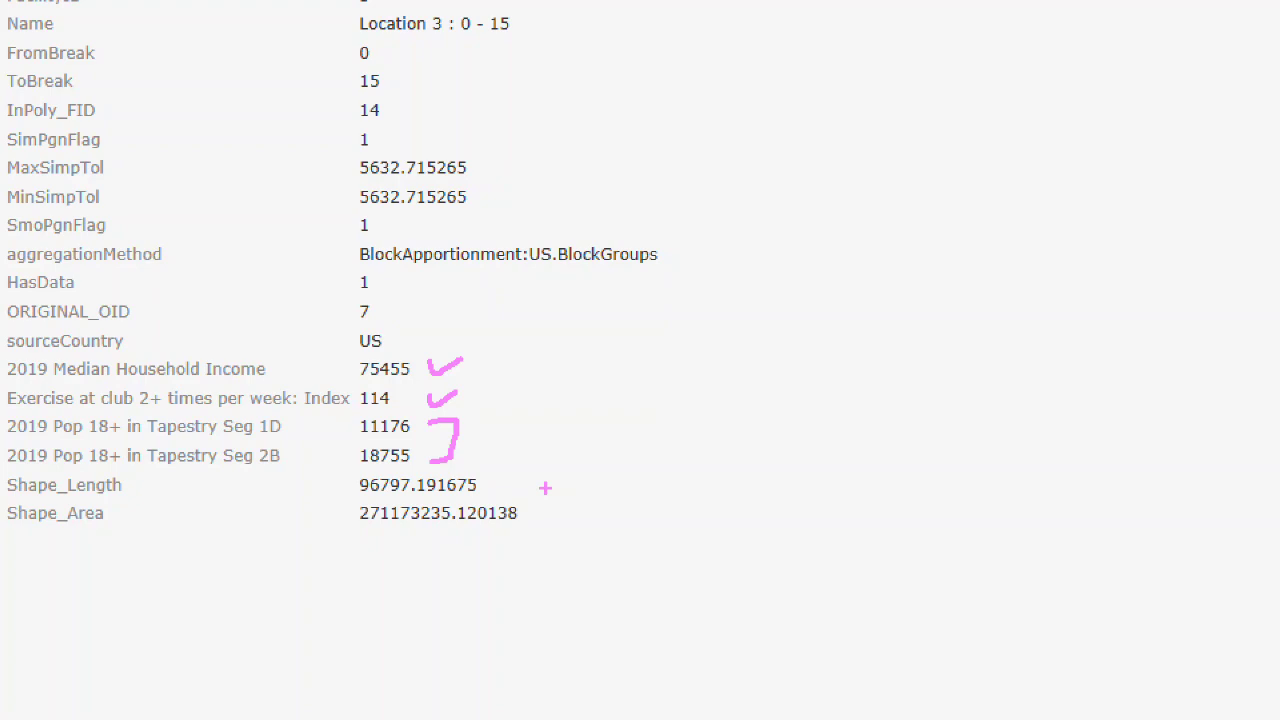
key("Escape")
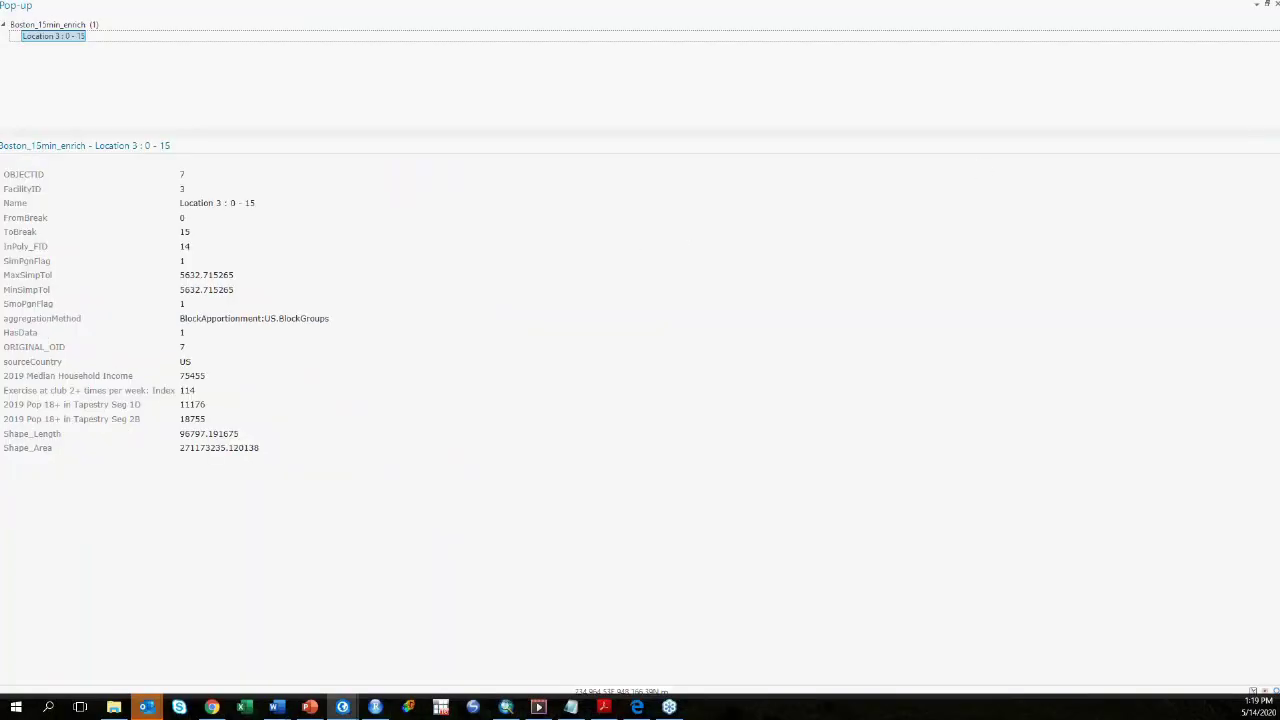
left_click_drag(1123, 17, 760, 168)
left_click(914, 156)
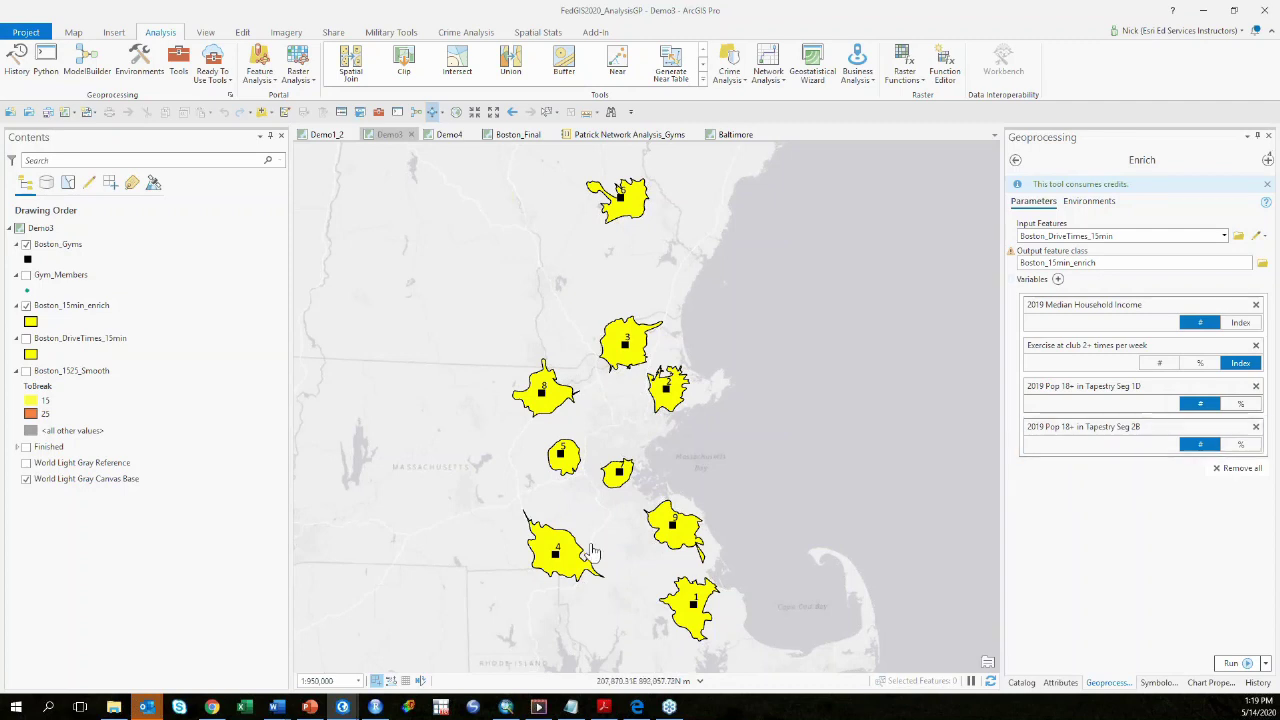
Step: Replace Boston_15min_enrich with Boston_1525_Smooth on the map, overlay Gym_Members, and inspect the members outside the drive-time areas
left_click(26, 305)
left_click(30, 371)
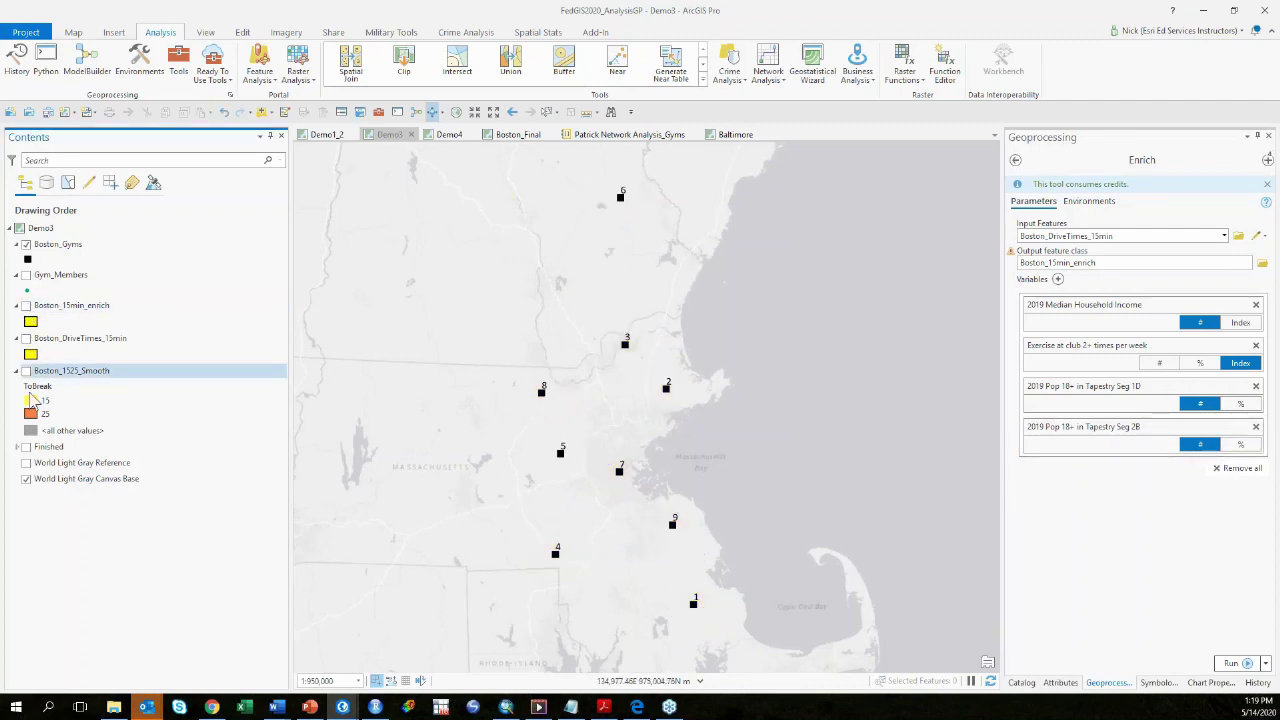
left_click(26, 371)
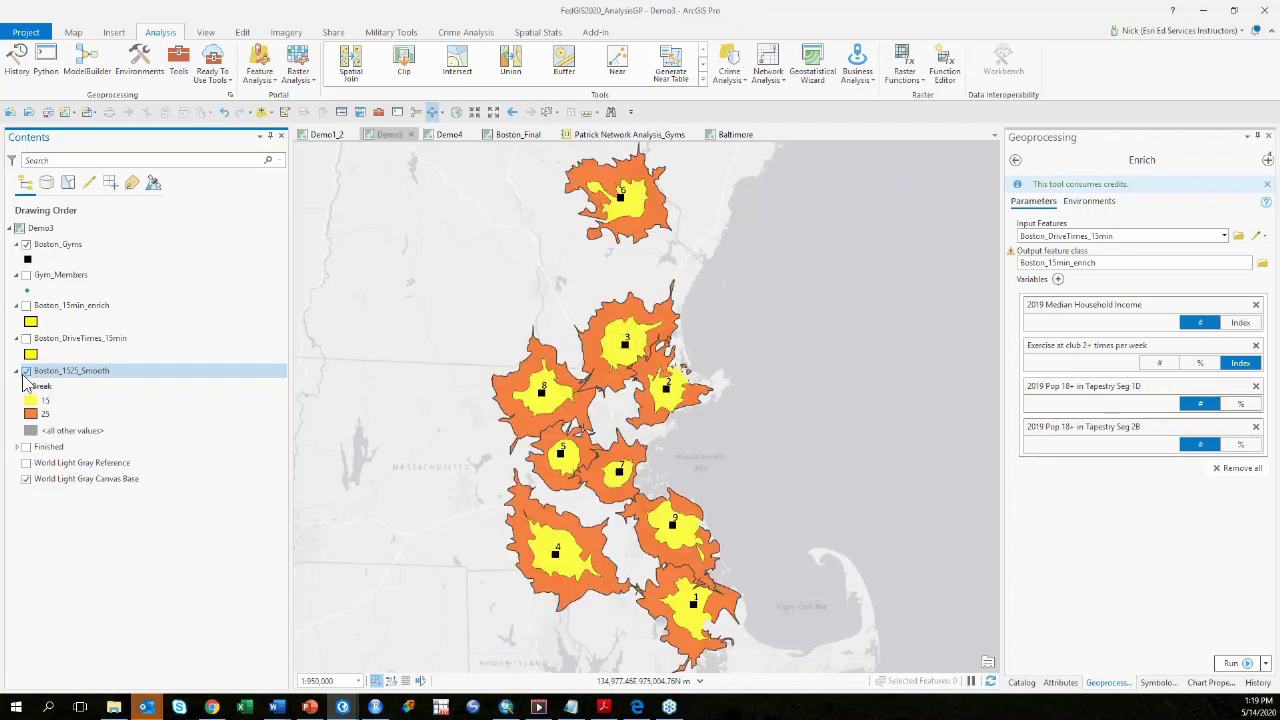
left_click(27, 276)
left_click(26, 277)
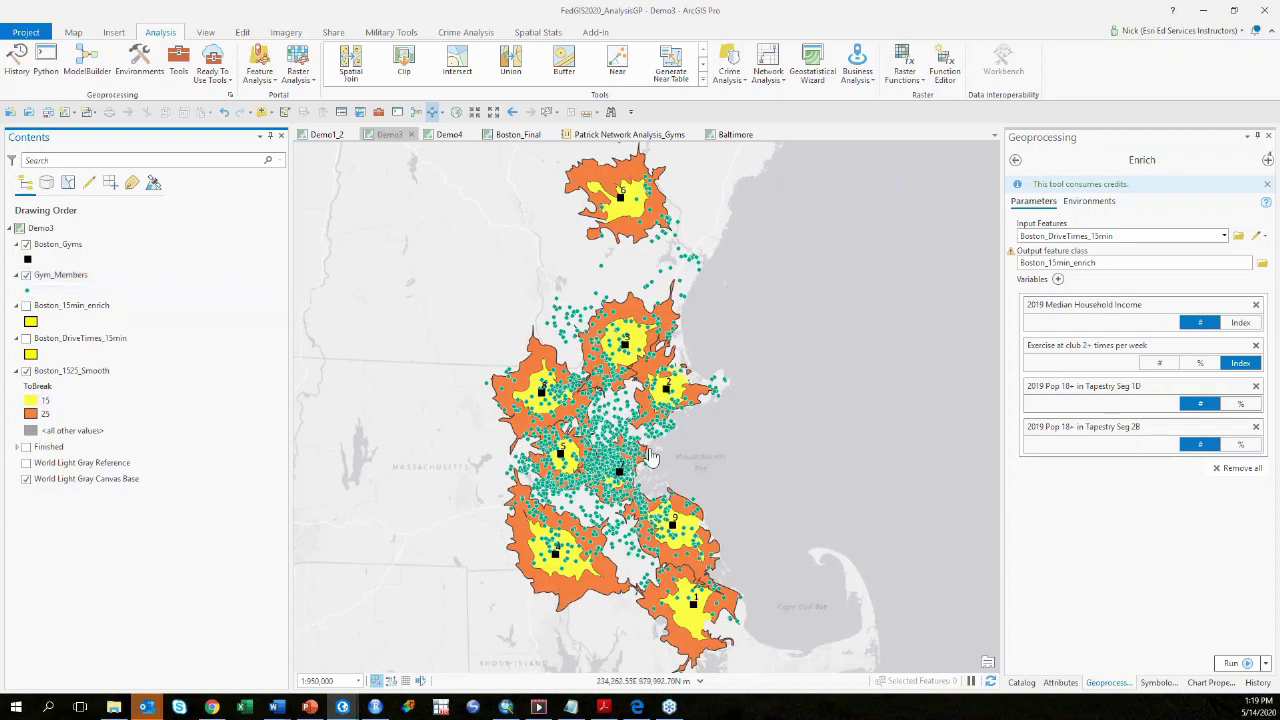
scroll(630, 418, "up", 2)
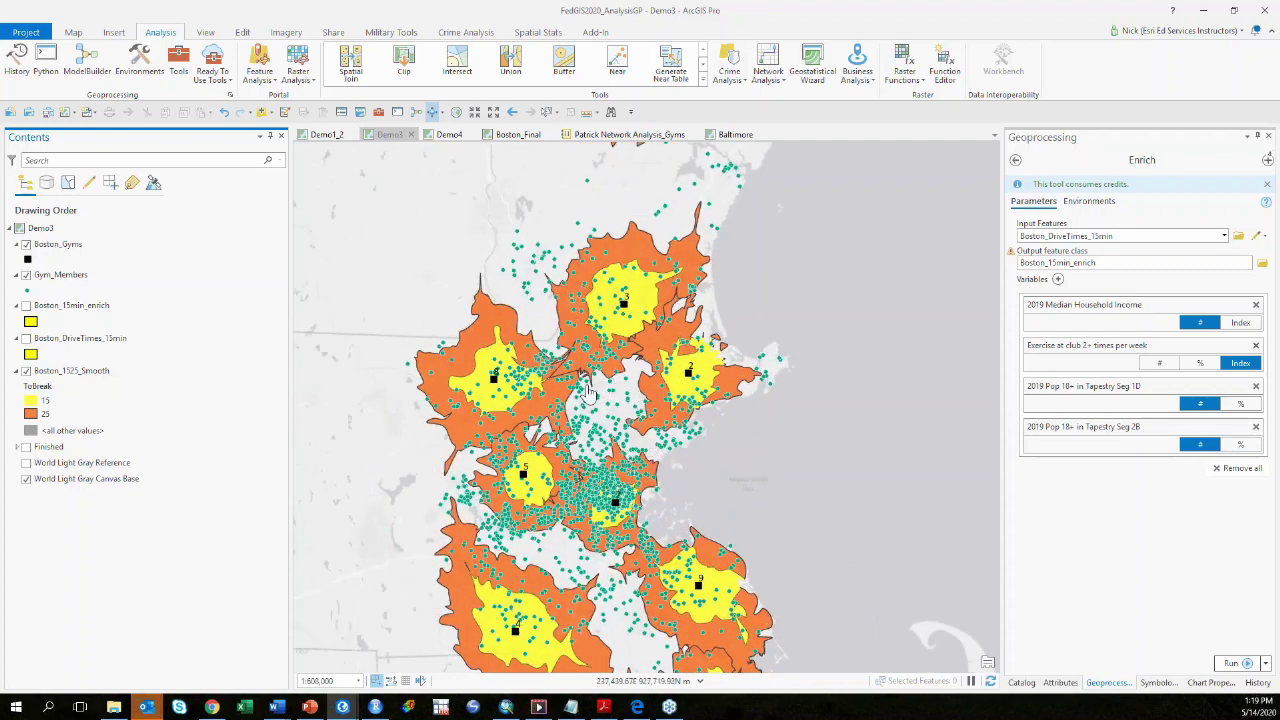
scroll(615, 483, "down", 2)
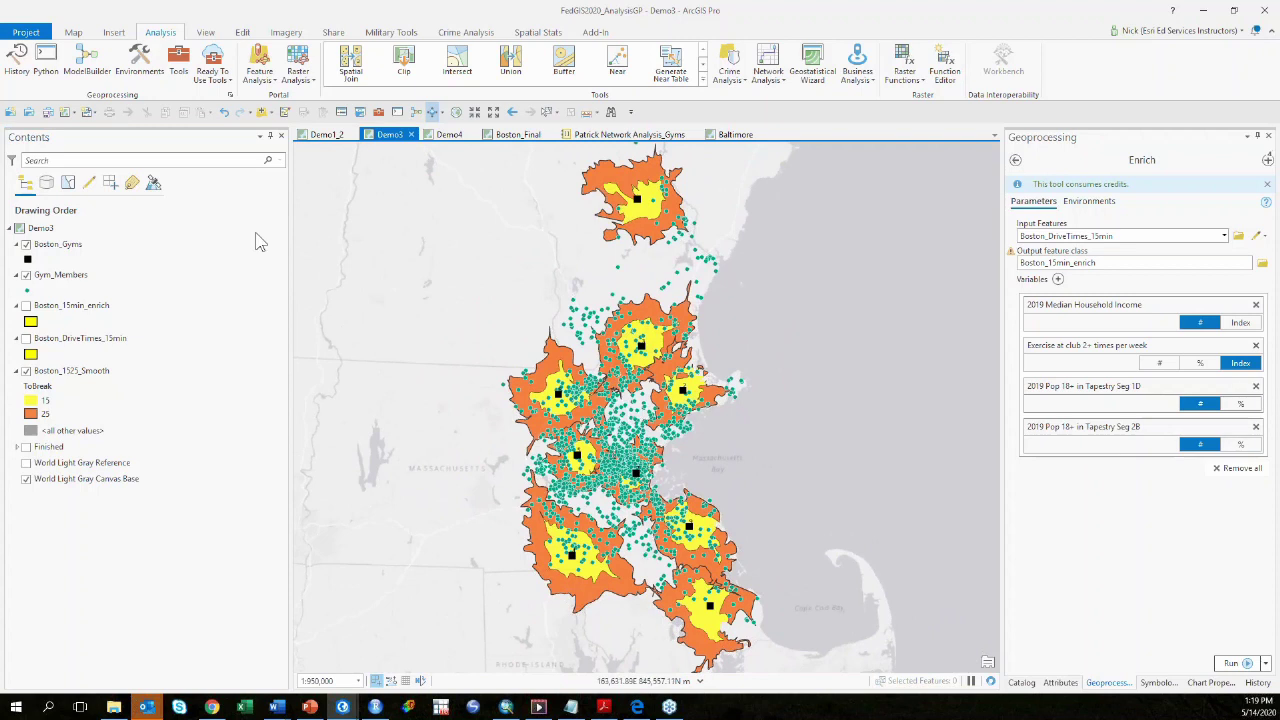
Step: Select the Gym_Members that do not intersect Boston_1525_Smooth, using a new selection with an inverted spatial relationship, and switch to PowerPoint
left_click(73, 32)
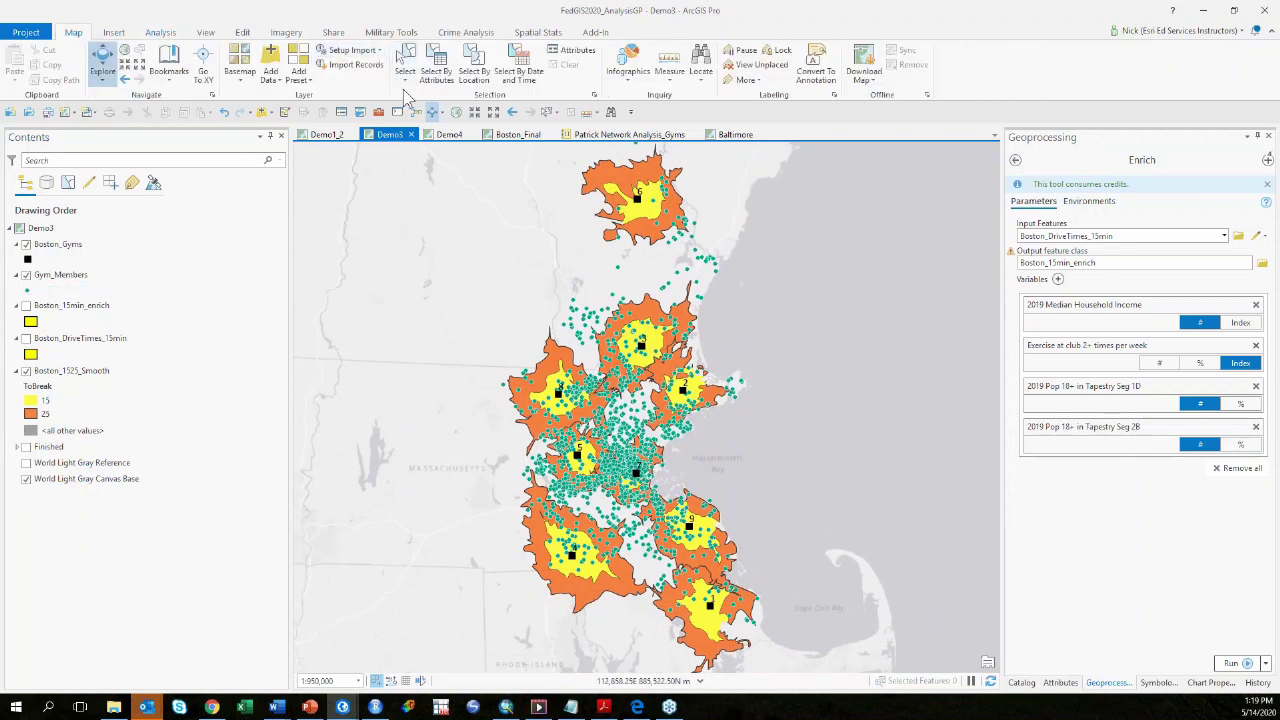
left_click(470, 73)
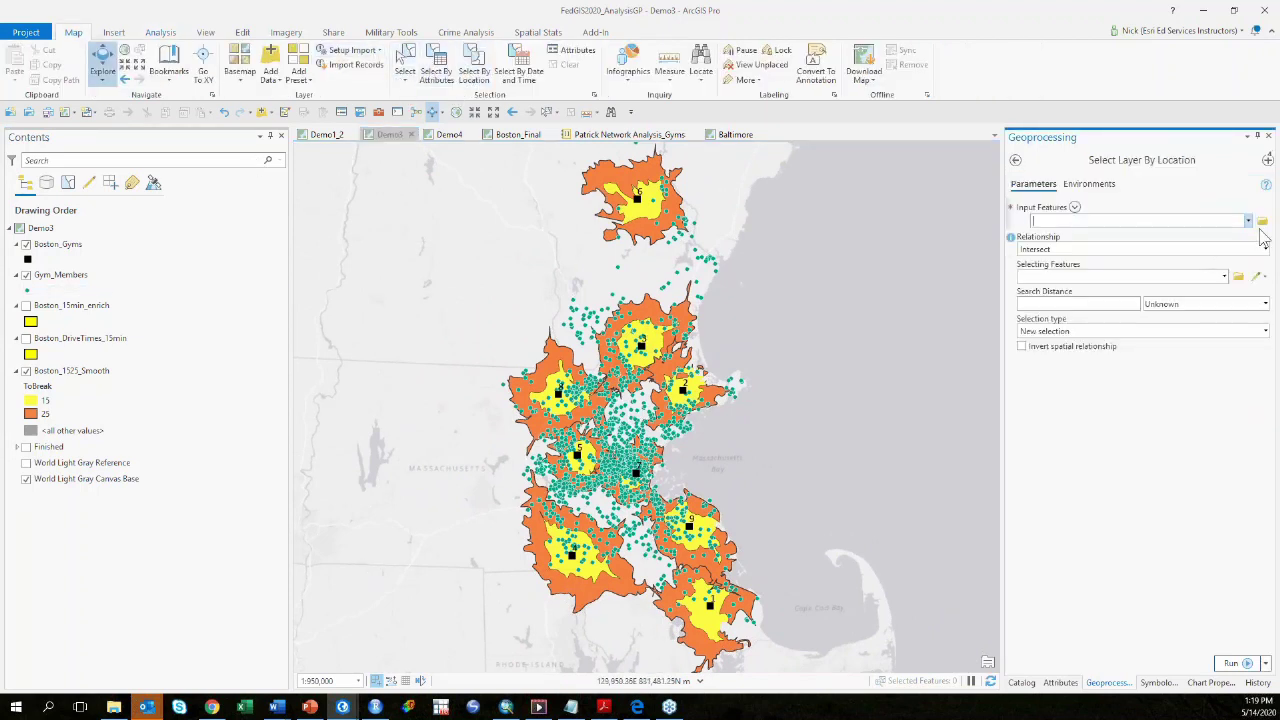
left_click(1249, 222)
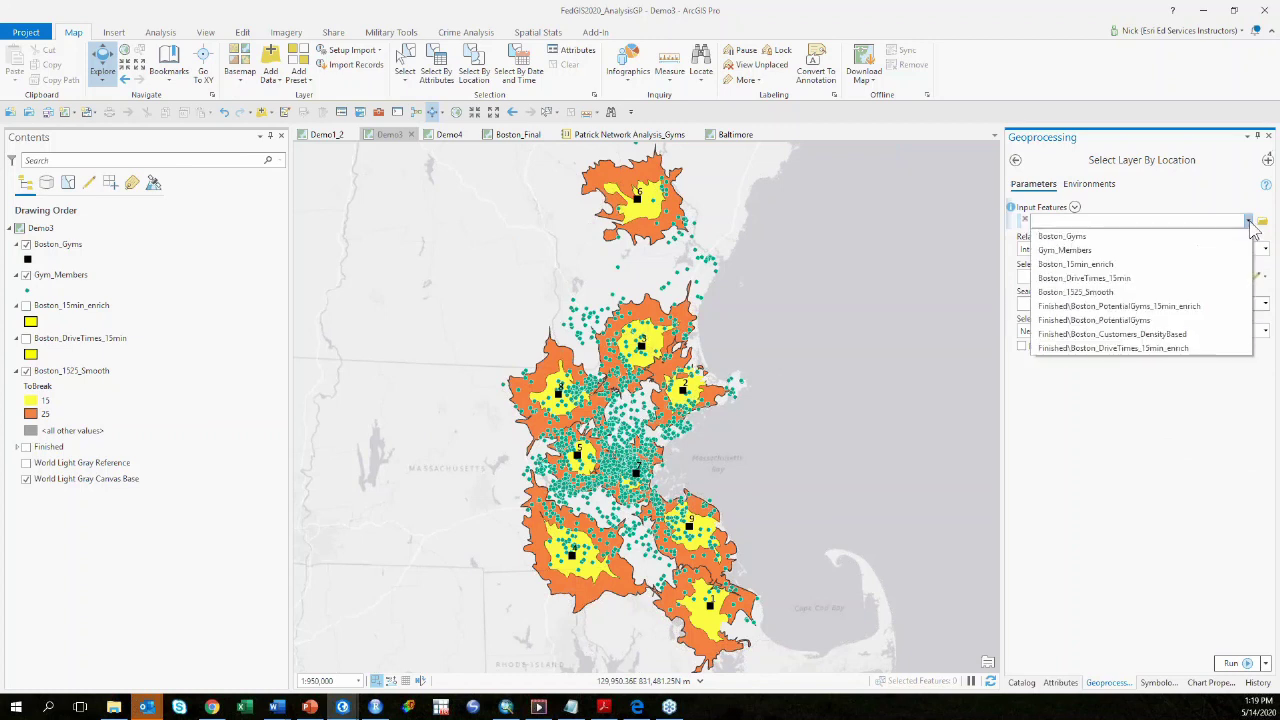
left_click(1206, 252)
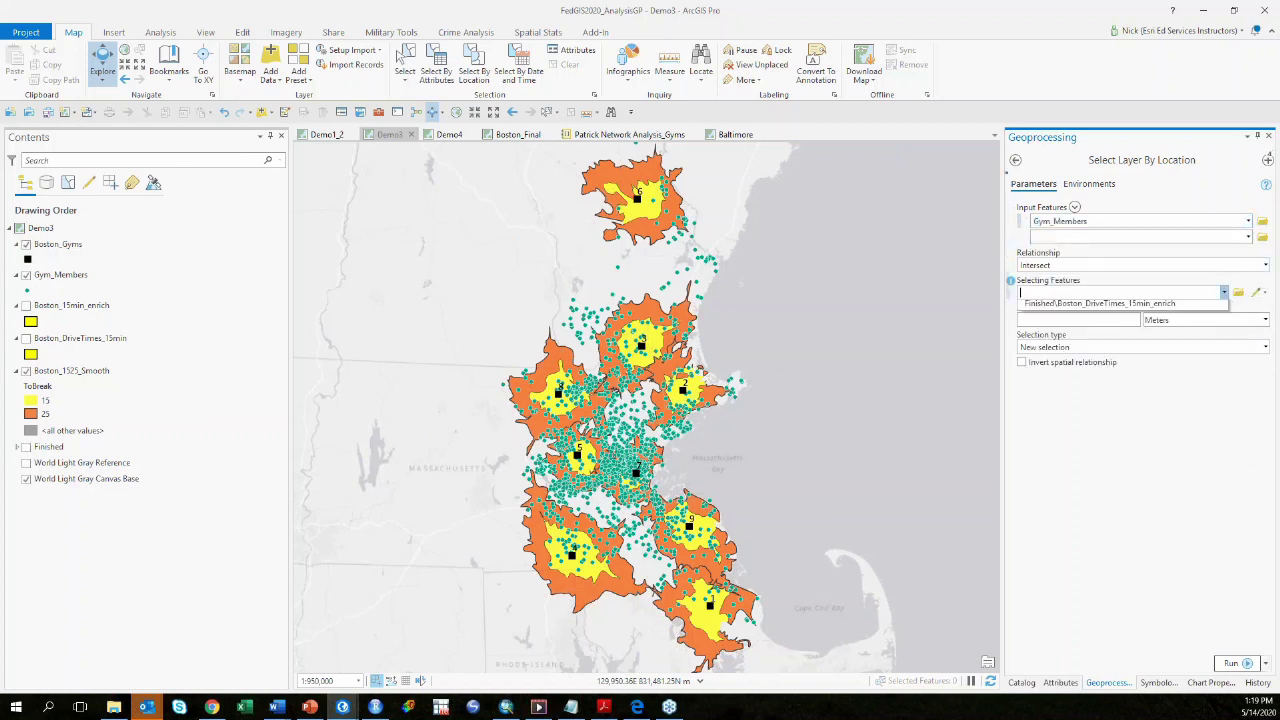
left_click(1224, 292)
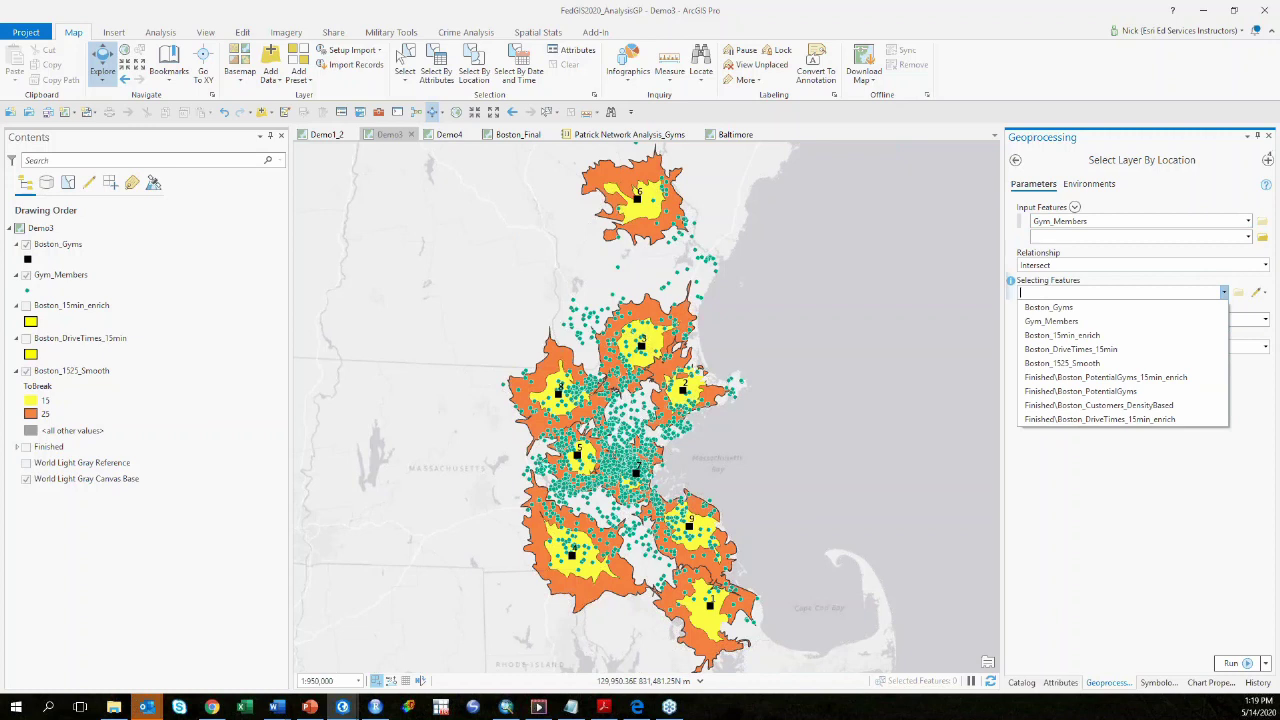
left_click(1186, 366)
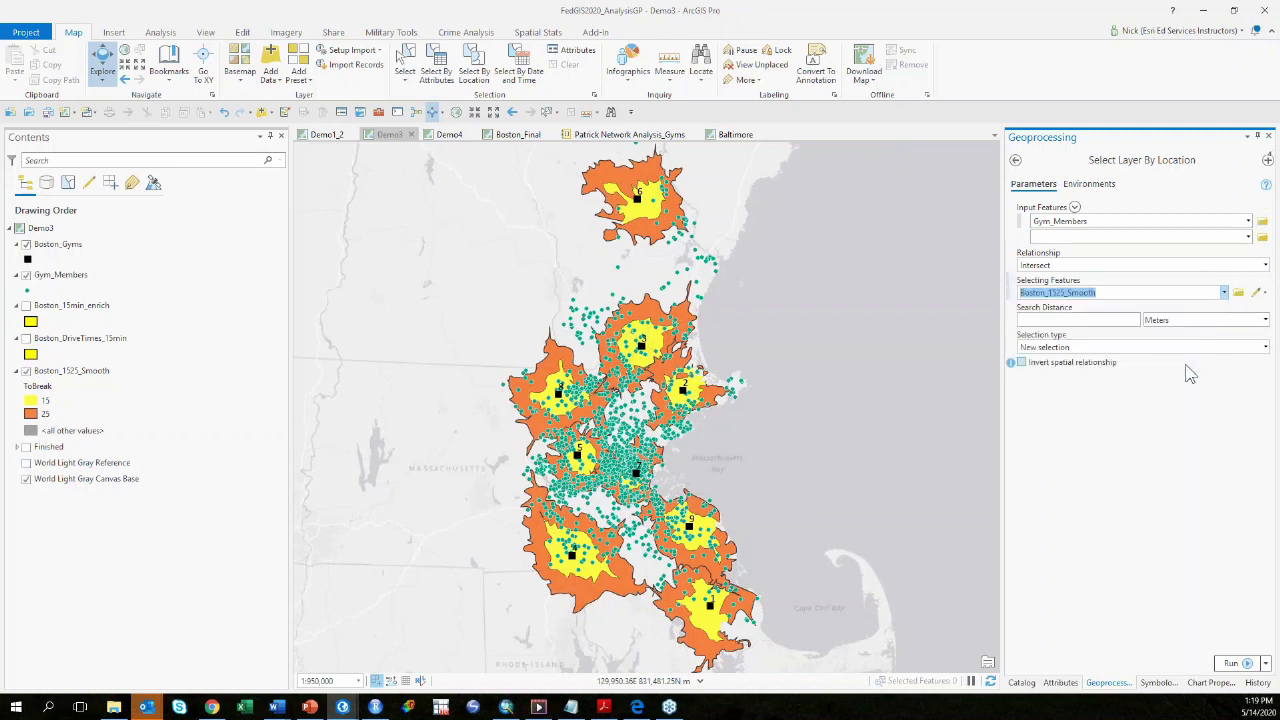
left_click(1022, 364)
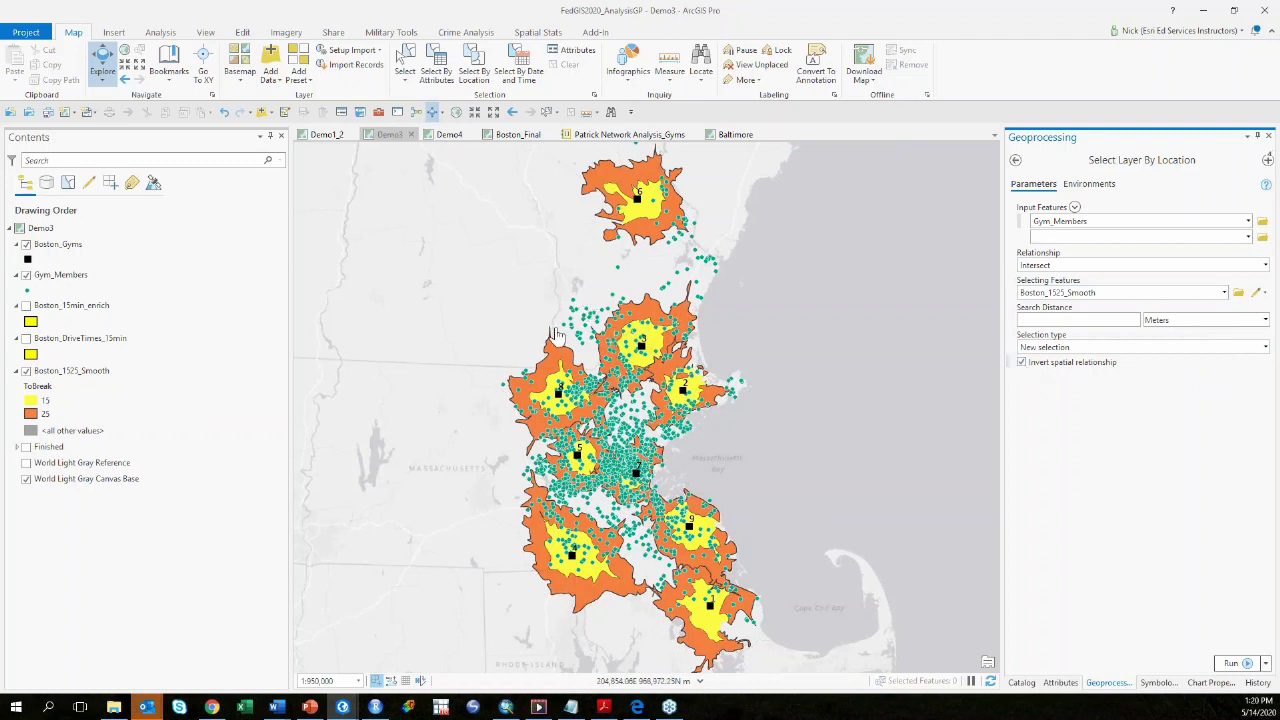
left_click(1240, 663)
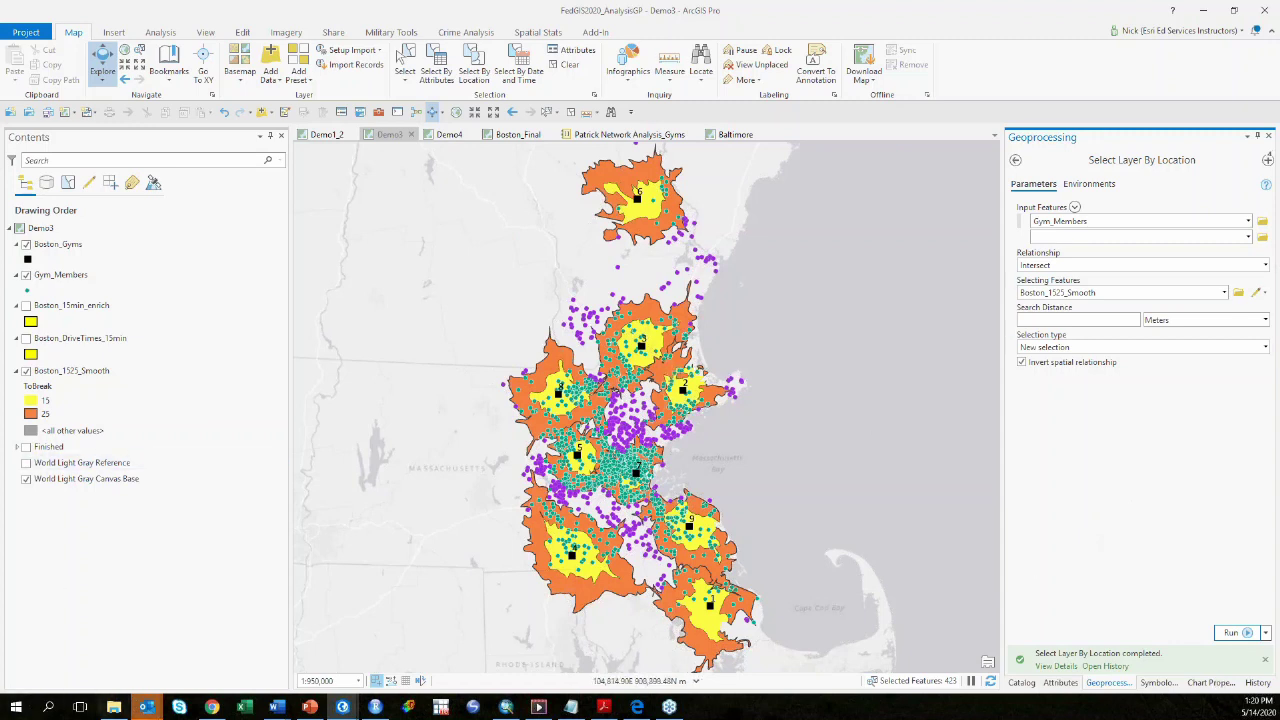
left_click(308, 707)
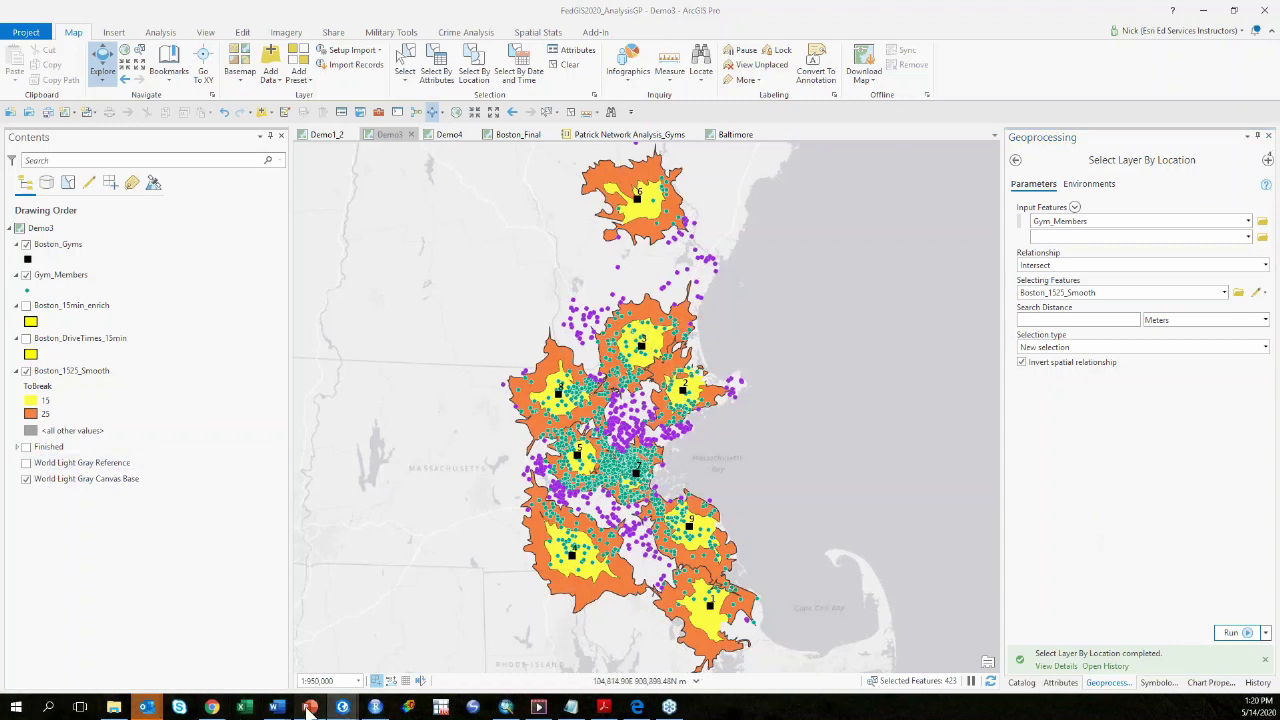
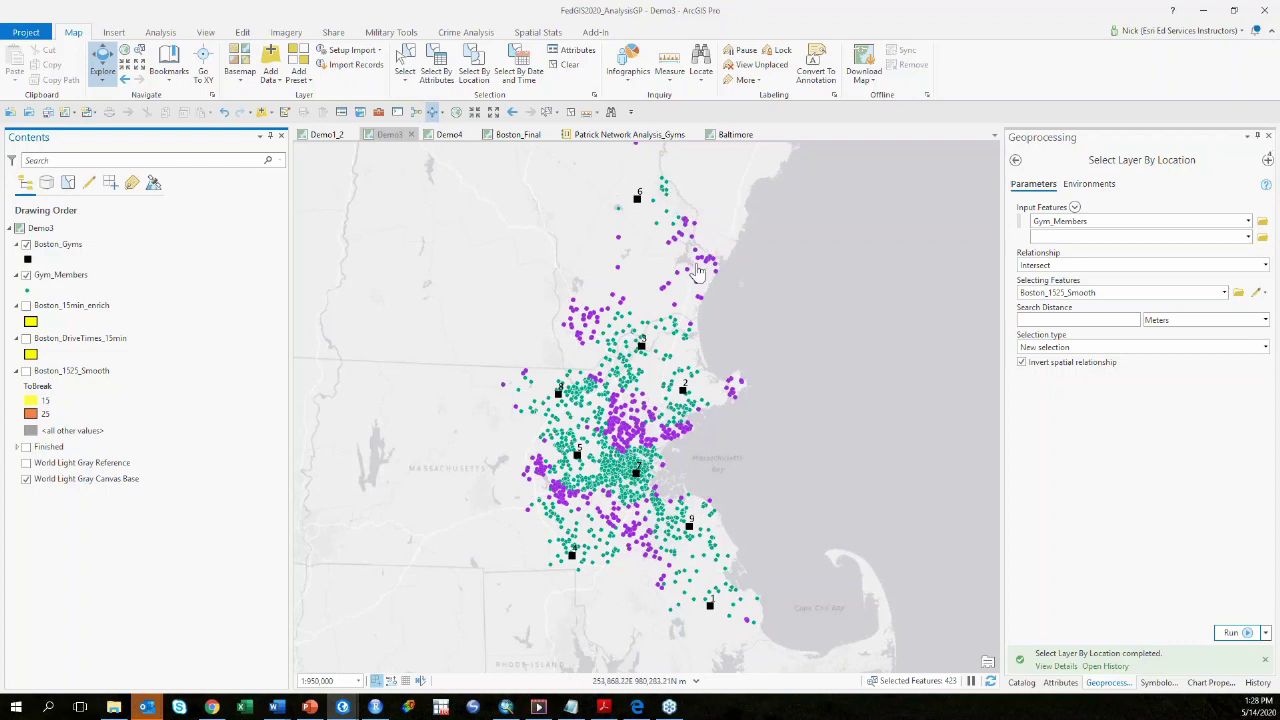
Step: Browse the geoprocessing toolboxes to Spatial Statistics Tools and examine its toolsets, including Analyzing Patterns and Measuring Geographic Distributions
left_click(160, 32)
left_click(178, 65)
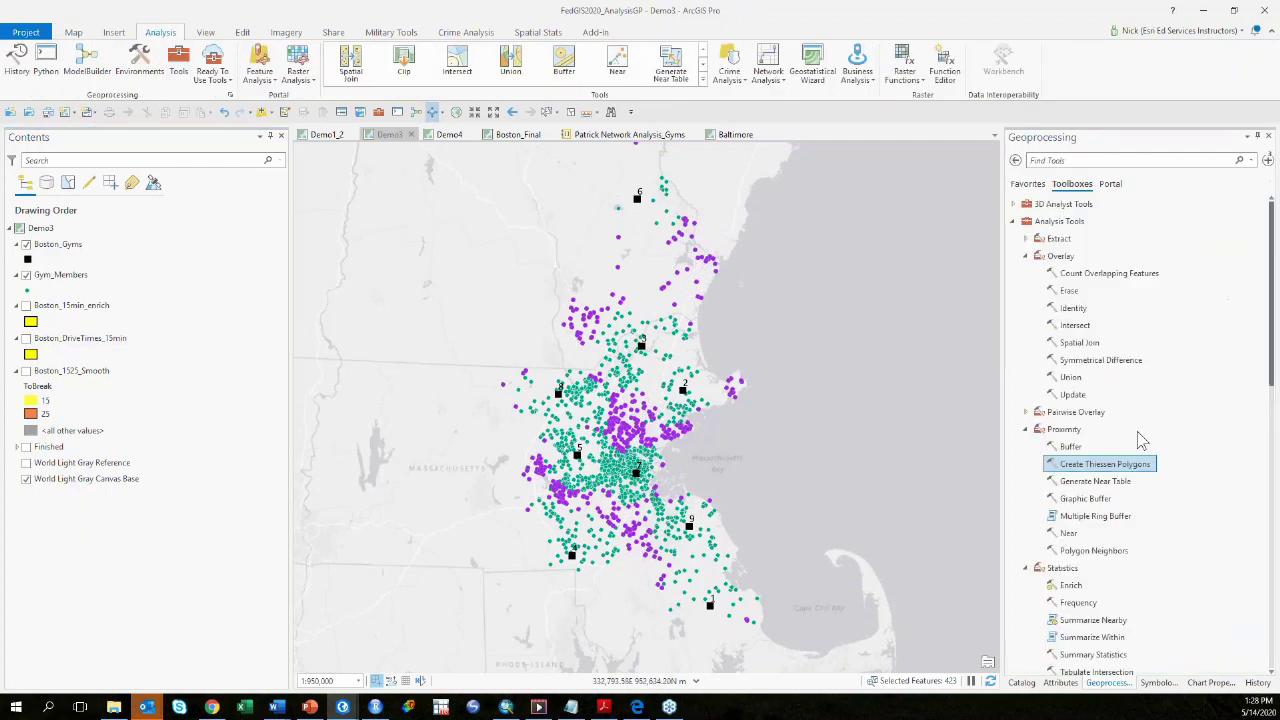
scroll(1073, 280, "up", 2)
left_click(1014, 222)
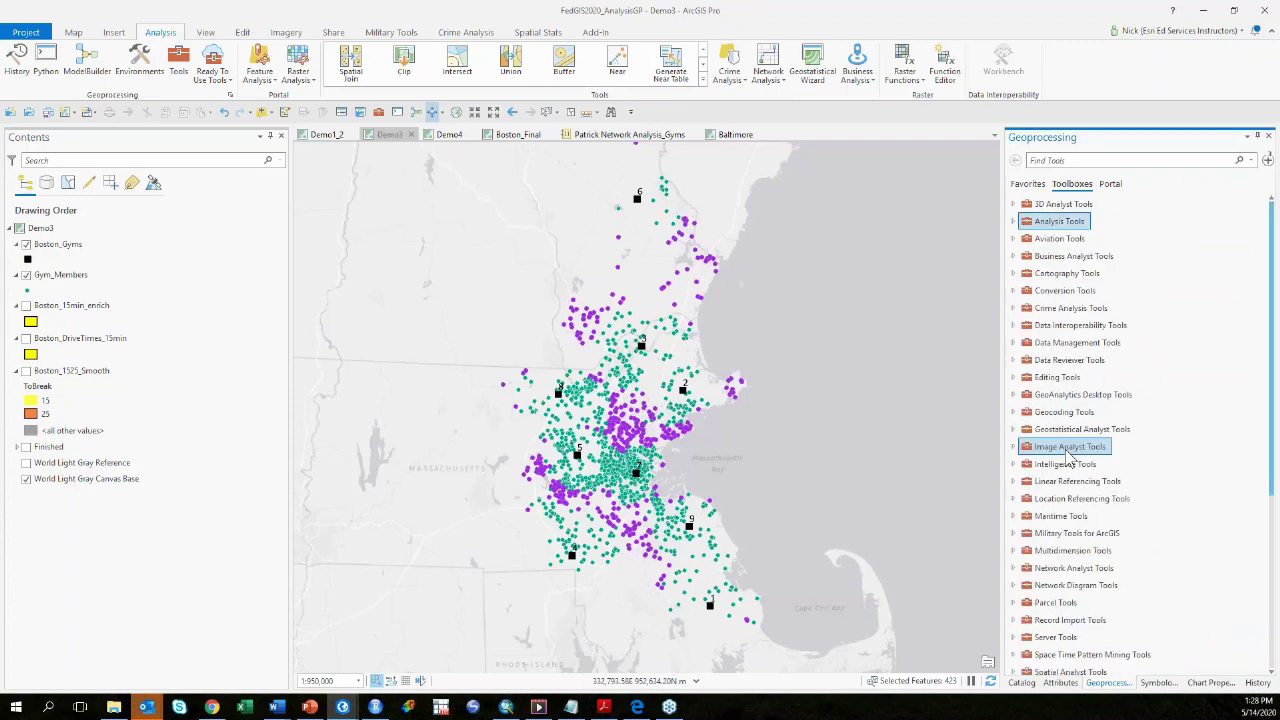
scroll(1033, 480, "down", 3)
scroll(1030, 495, "down", 2)
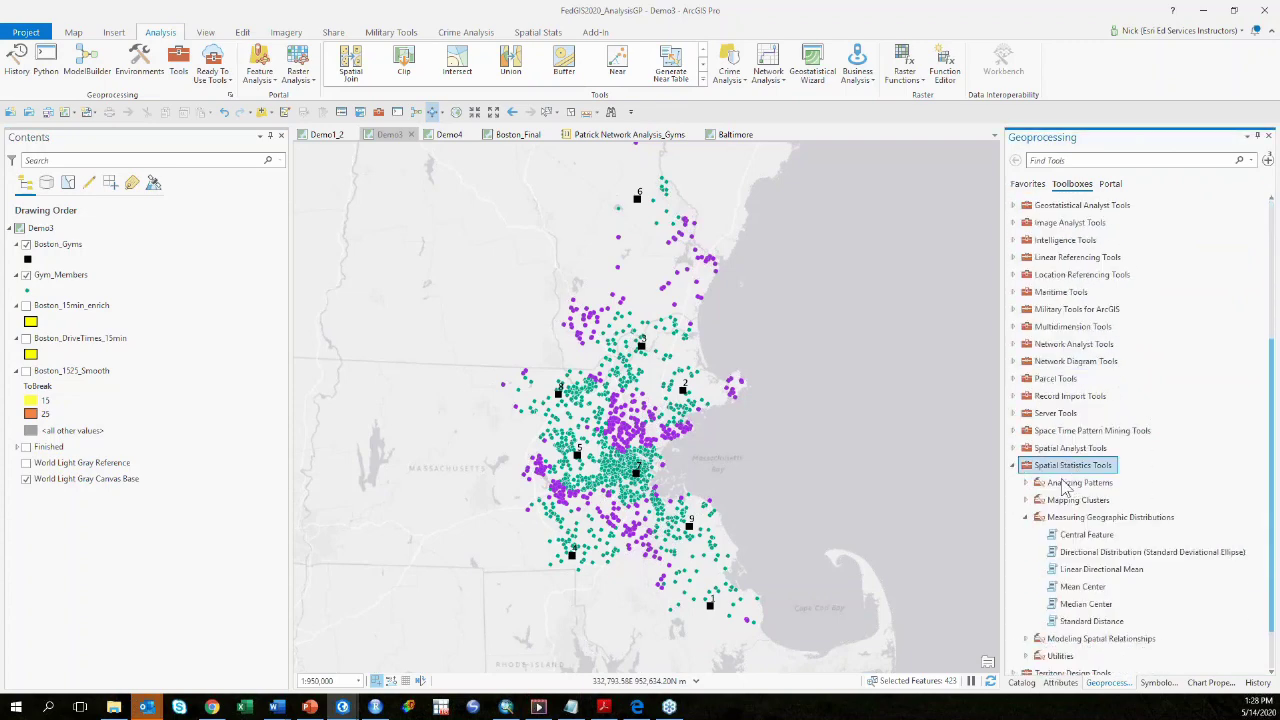
left_click(1024, 518)
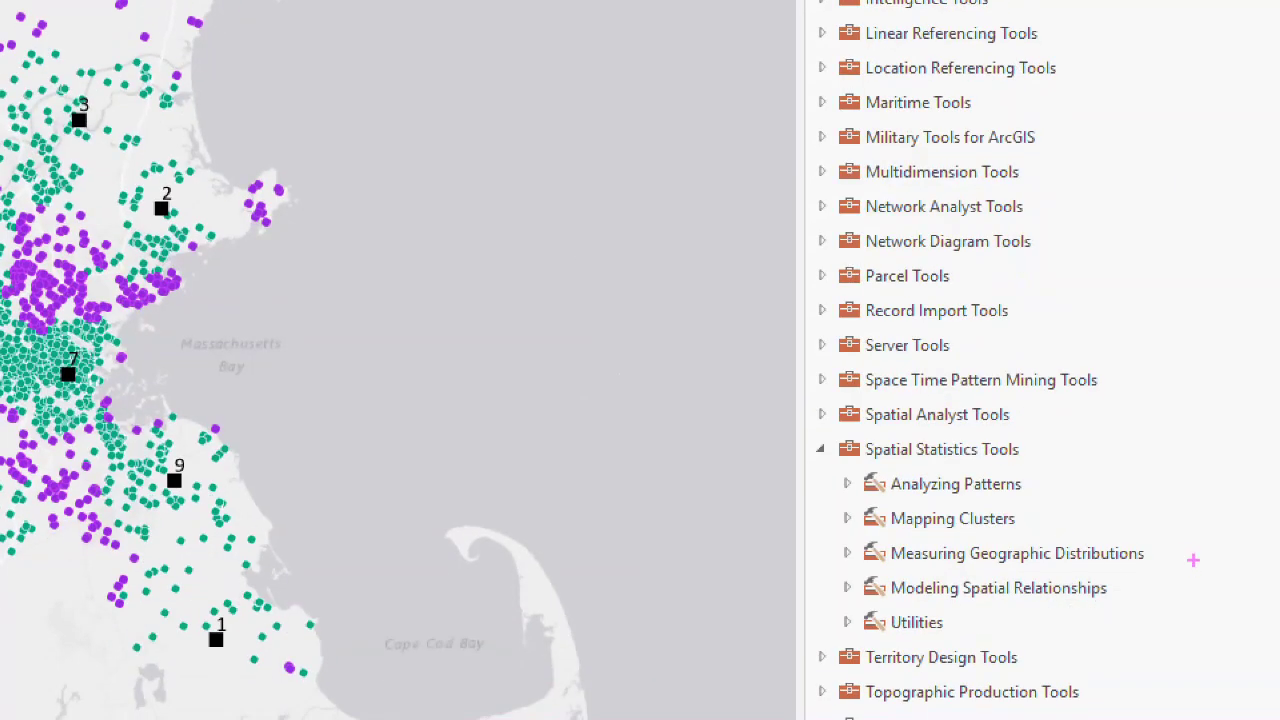
left_click_drag(1162, 553, 1192, 530)
left_click_drag(1153, 489, 1199, 462)
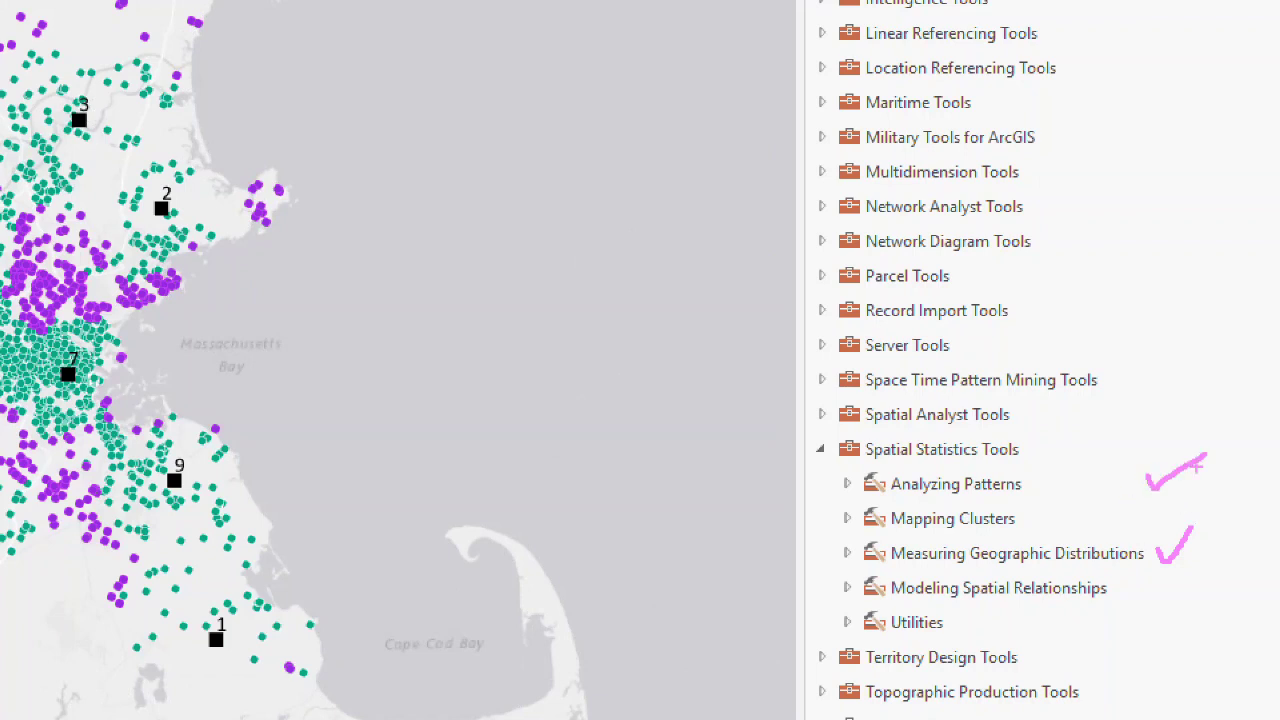
left_click_drag(1154, 518, 1184, 505)
left_click_drag(1153, 595, 1178, 574)
key("Escape")
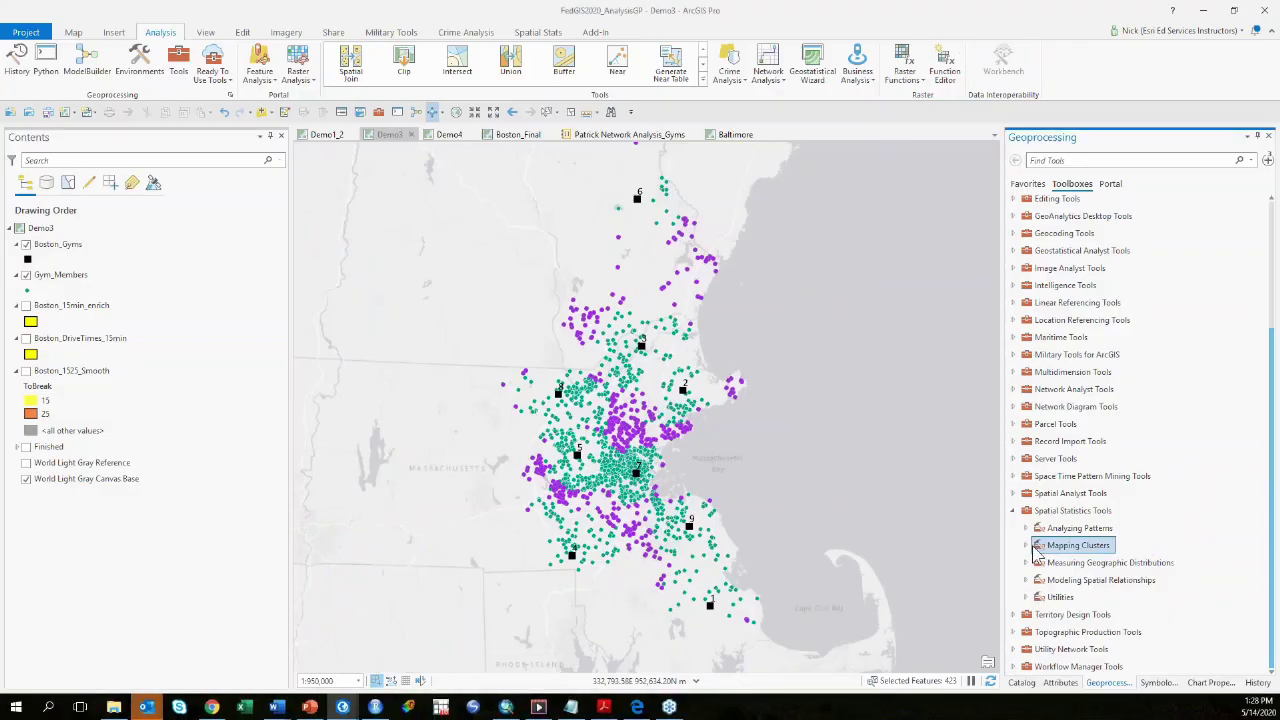
Step: Open the Density-based Clustering tool from the Mapping Clusters toolset and use Gym_Members as the input point features
left_click(1026, 546)
scroll(1030, 555, "down", 1)
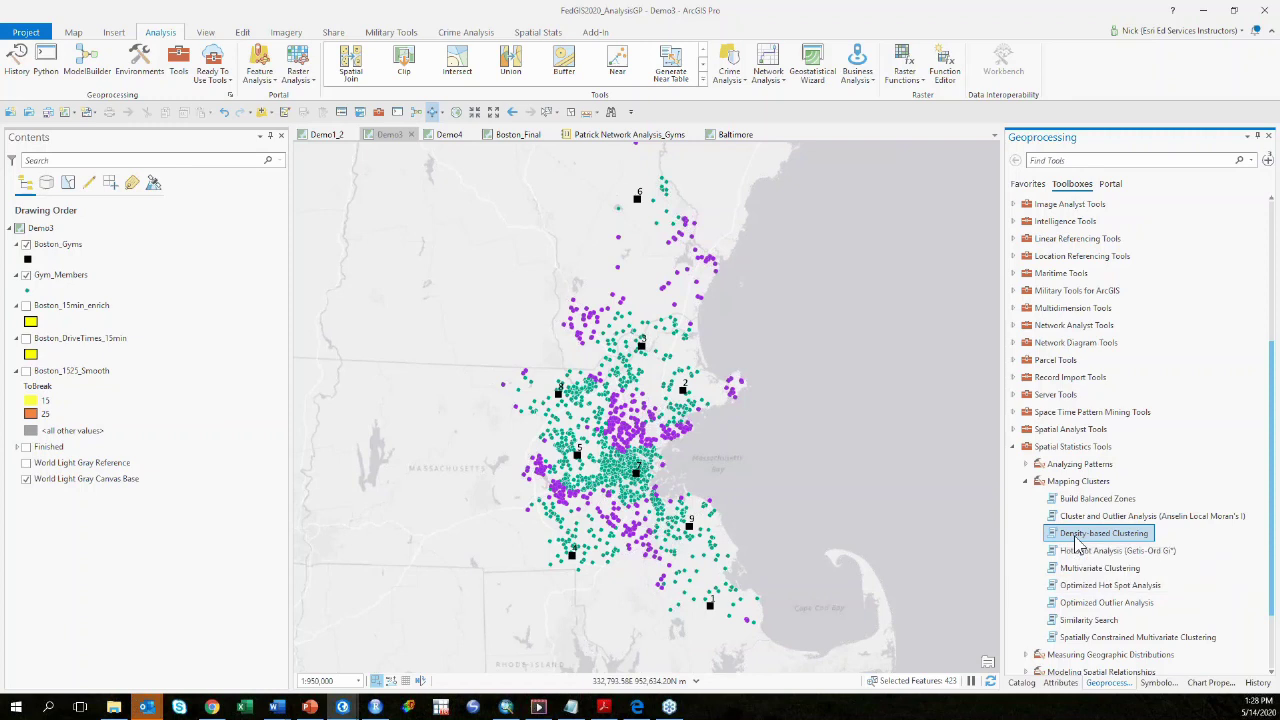
left_click(1077, 538)
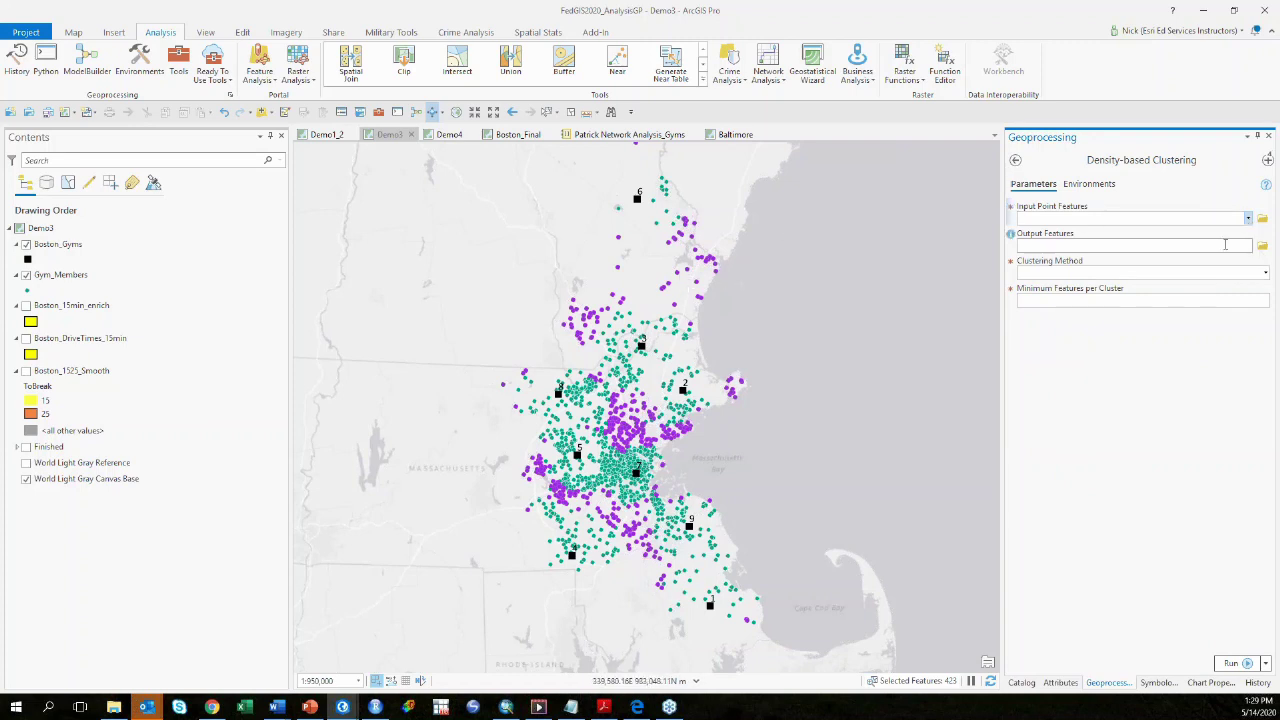
left_click(1249, 220)
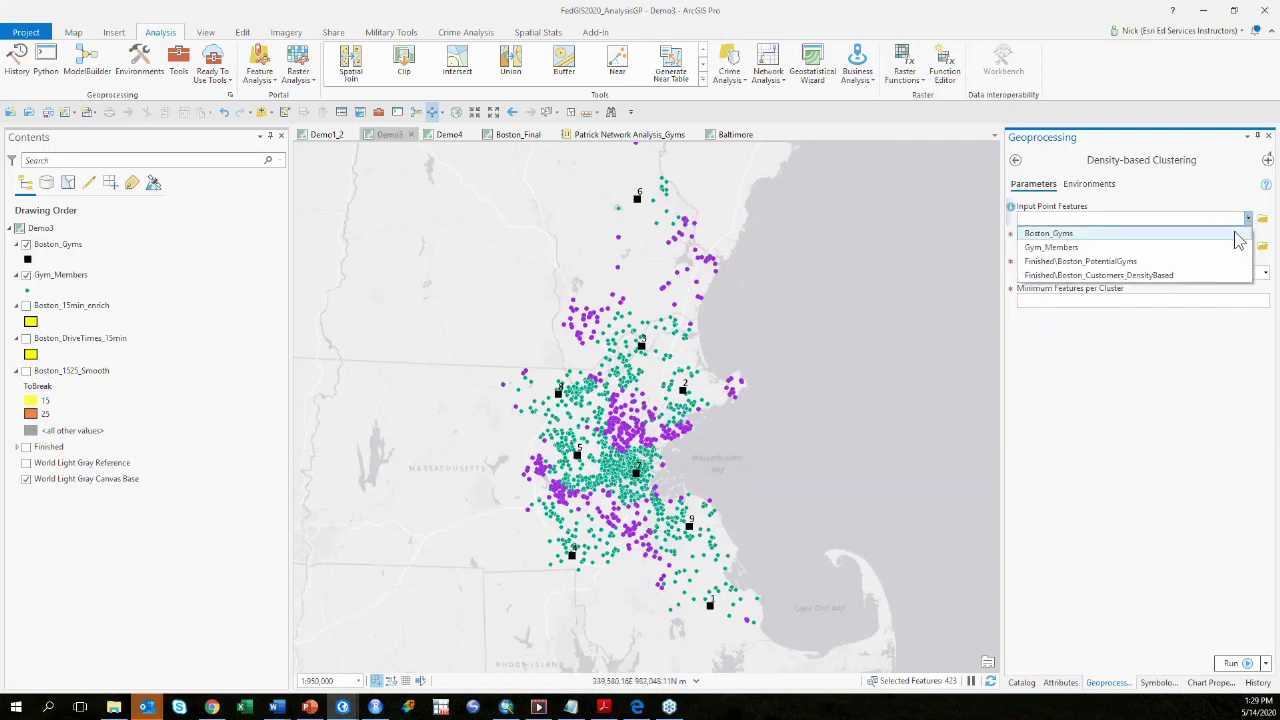
left_click(1237, 248)
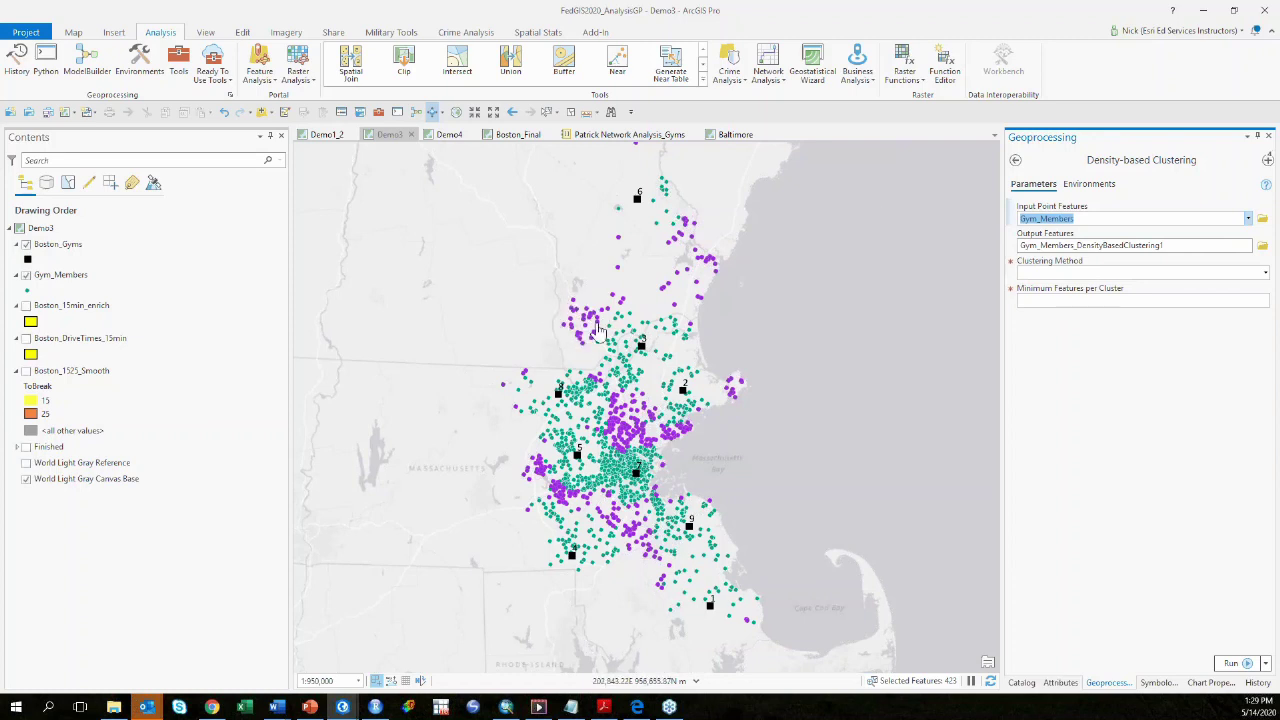
Step: Name the clustering output features Gym_Members_density
left_click(1246, 246)
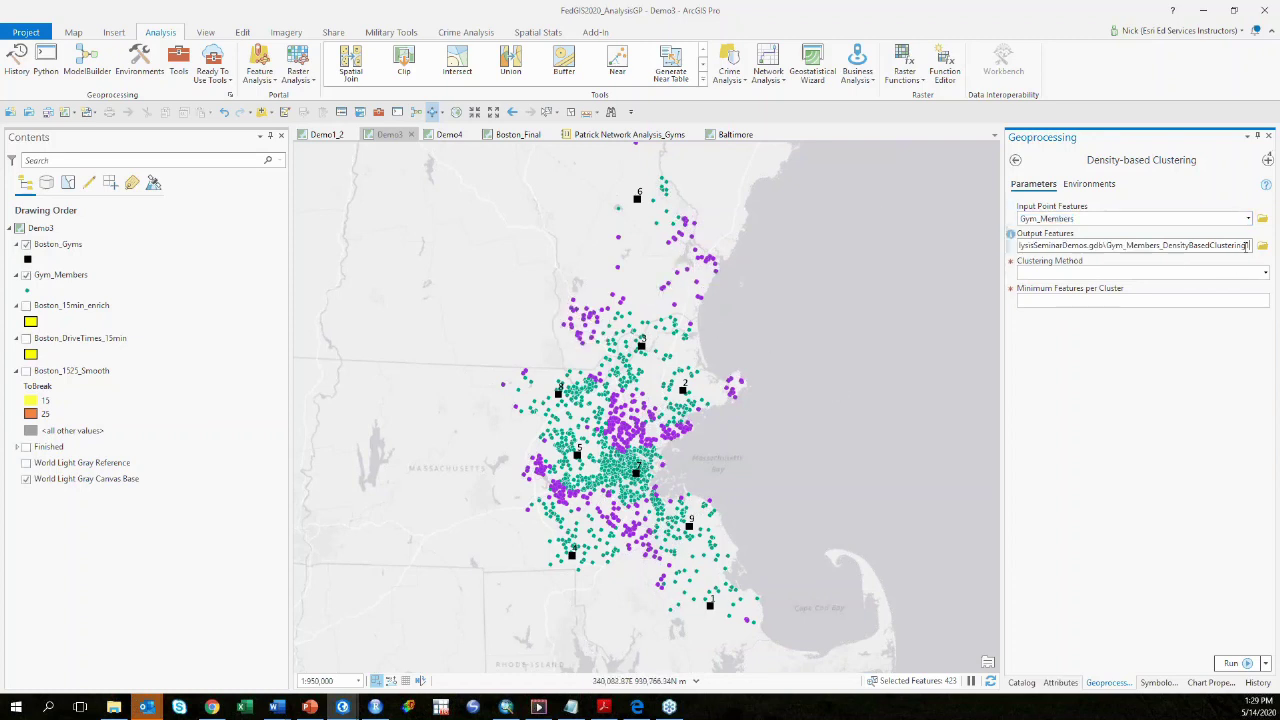
left_click_drag(1164, 245, 1250, 245)
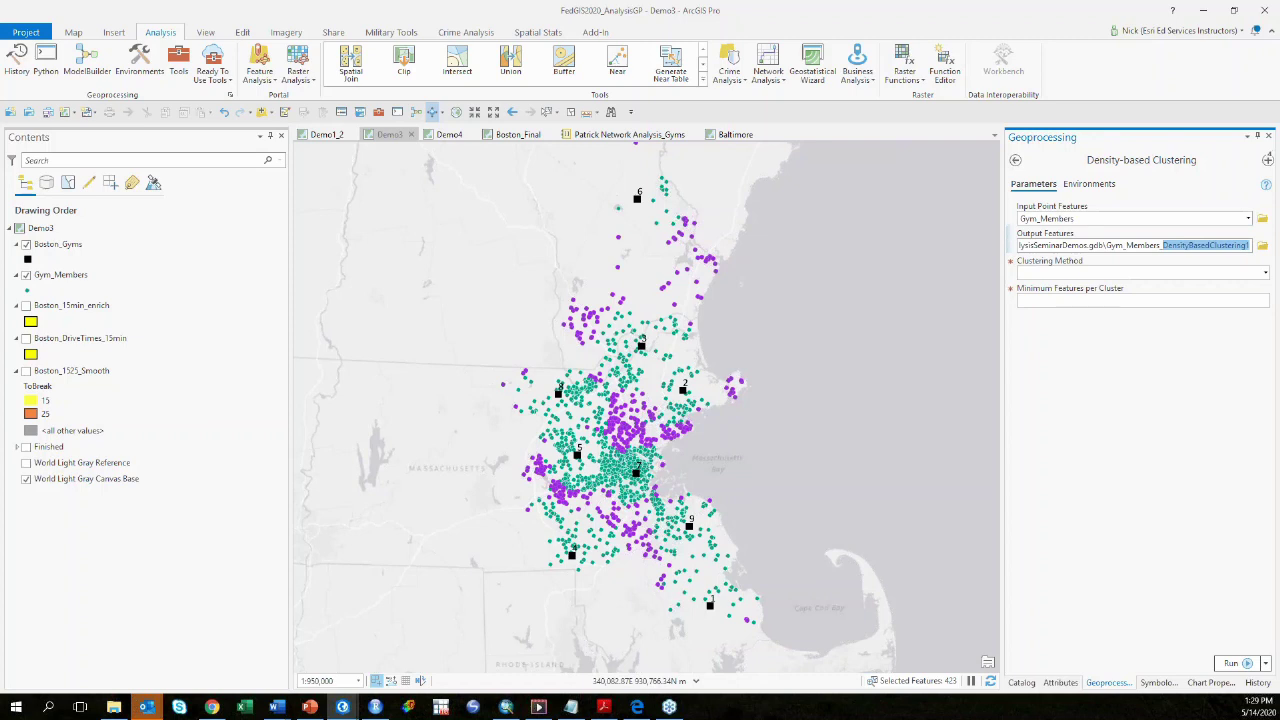
type("dense")
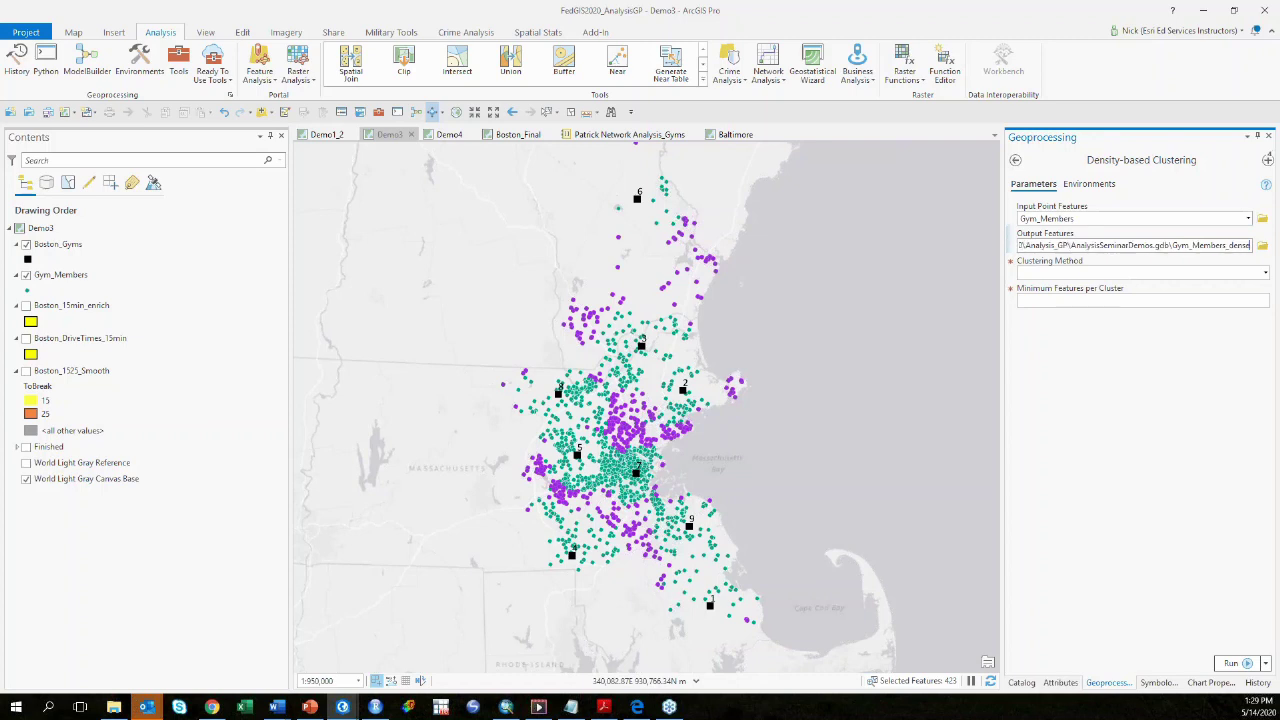
key("BackSpace")
type("ity")
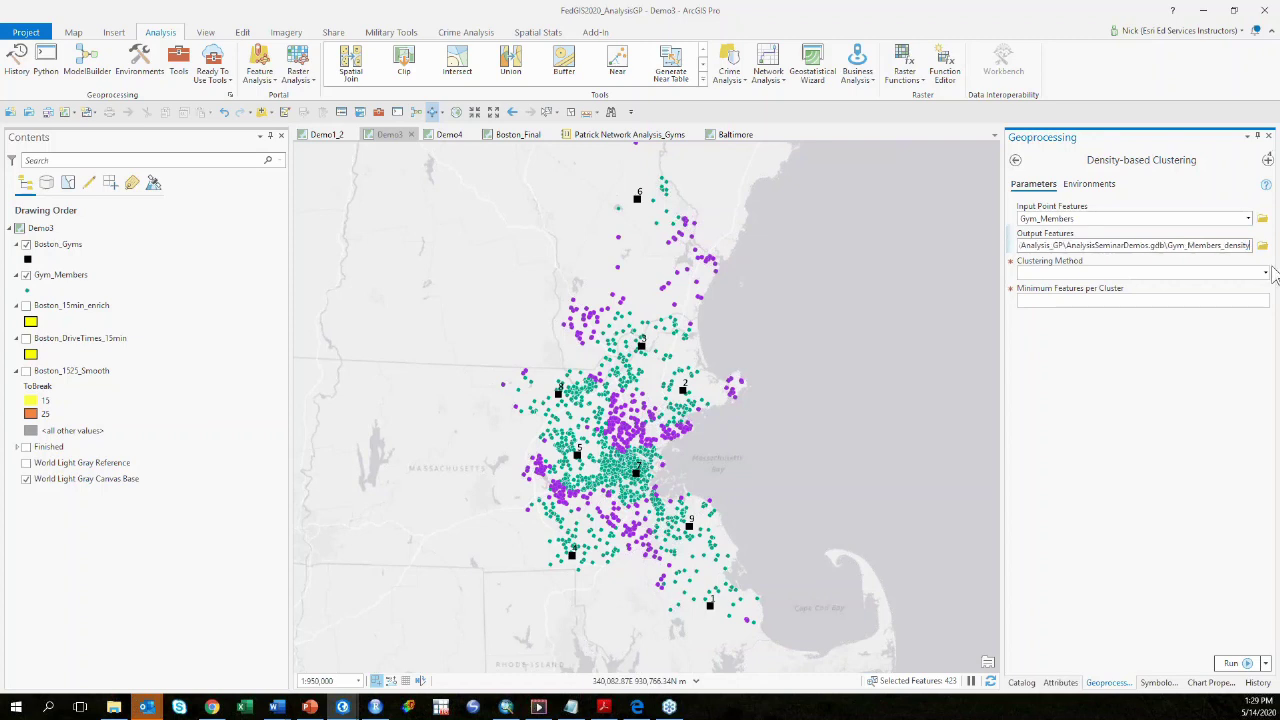
Step: Run the clustering with the Self-adjusting (HDBSCAN) method and a minimum of 25 features per cluster
left_click(1265, 273)
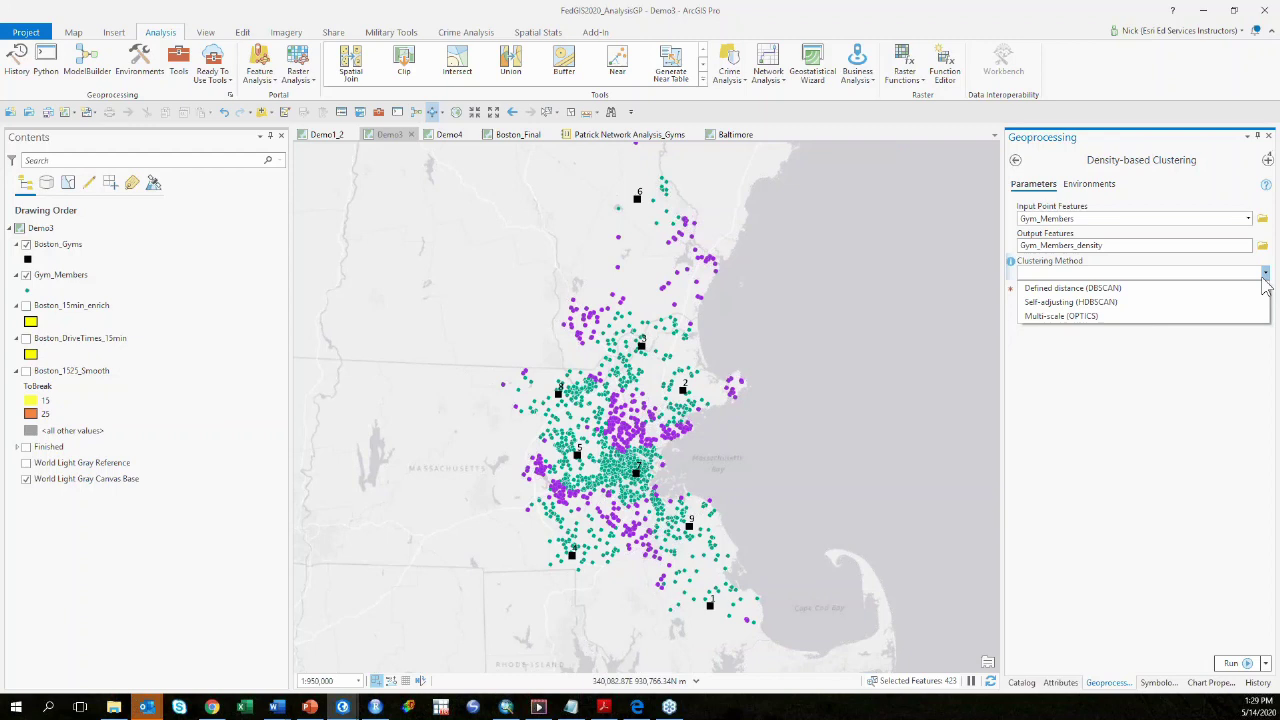
left_click(1120, 302)
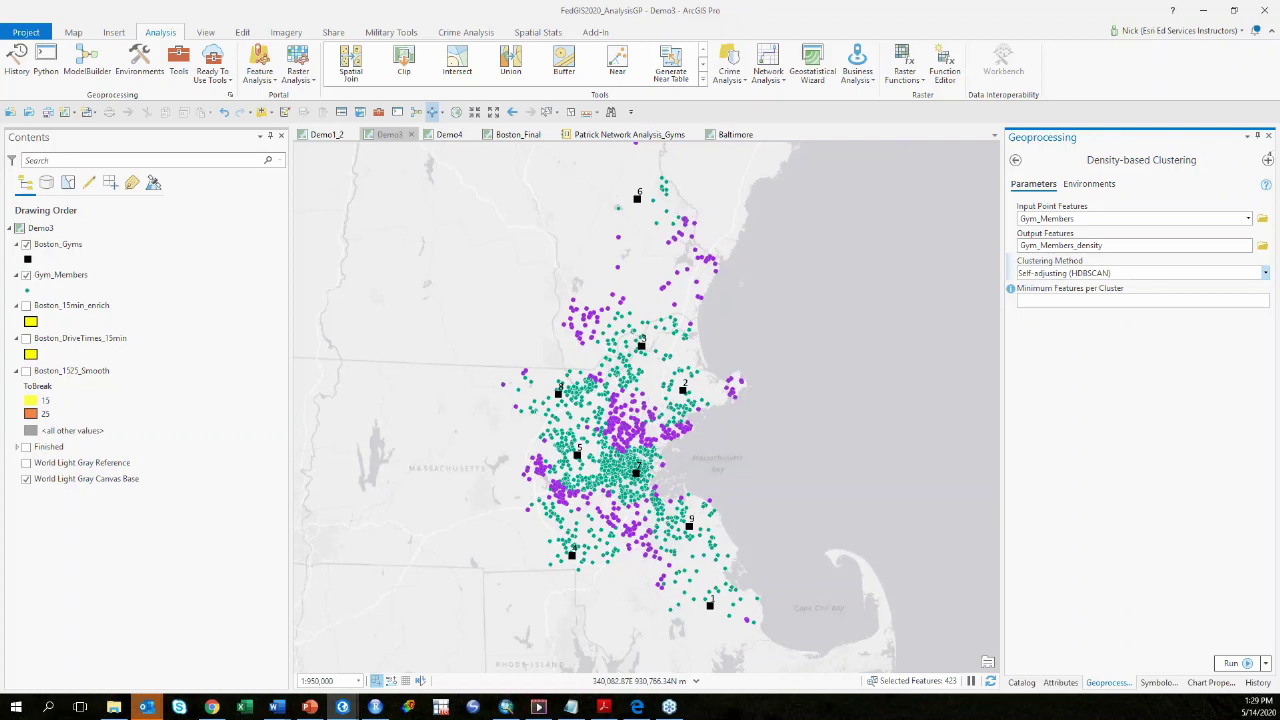
left_click(1060, 300)
left_click(1236, 664)
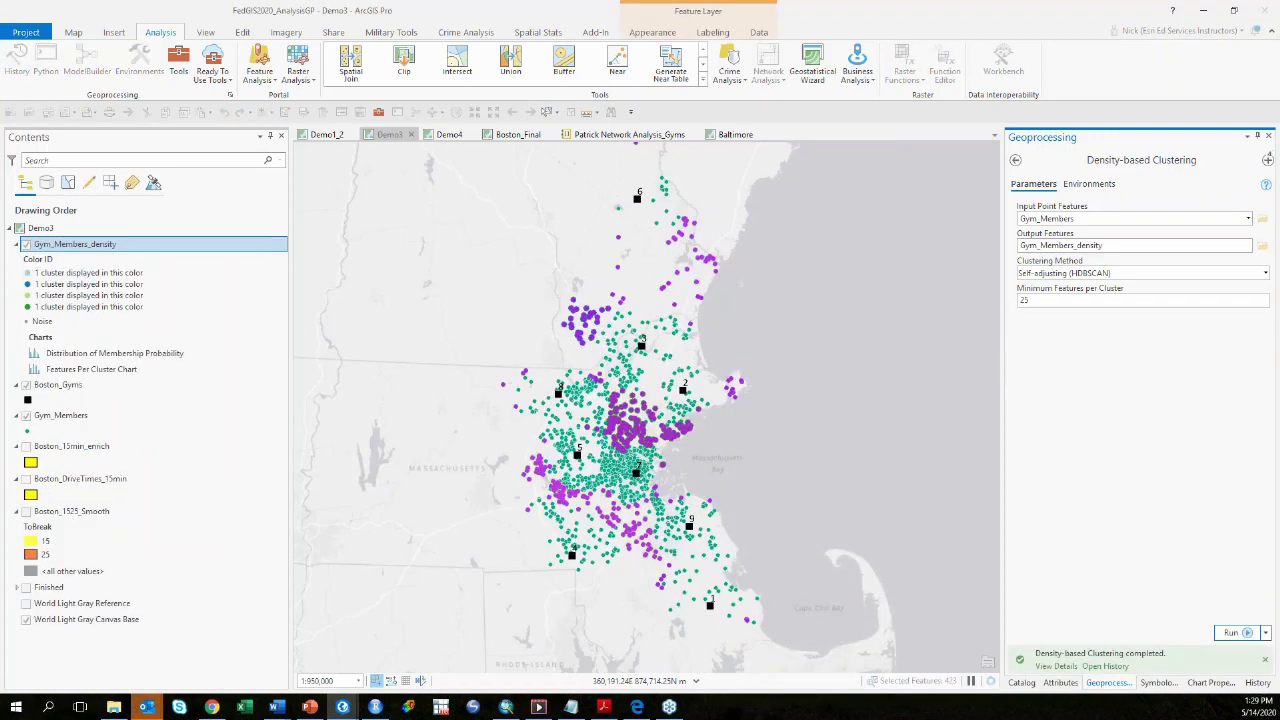
Step: Hide the Gym_Members layer and examine the resulting member clusters around the Boston gyms
left_click(26, 416)
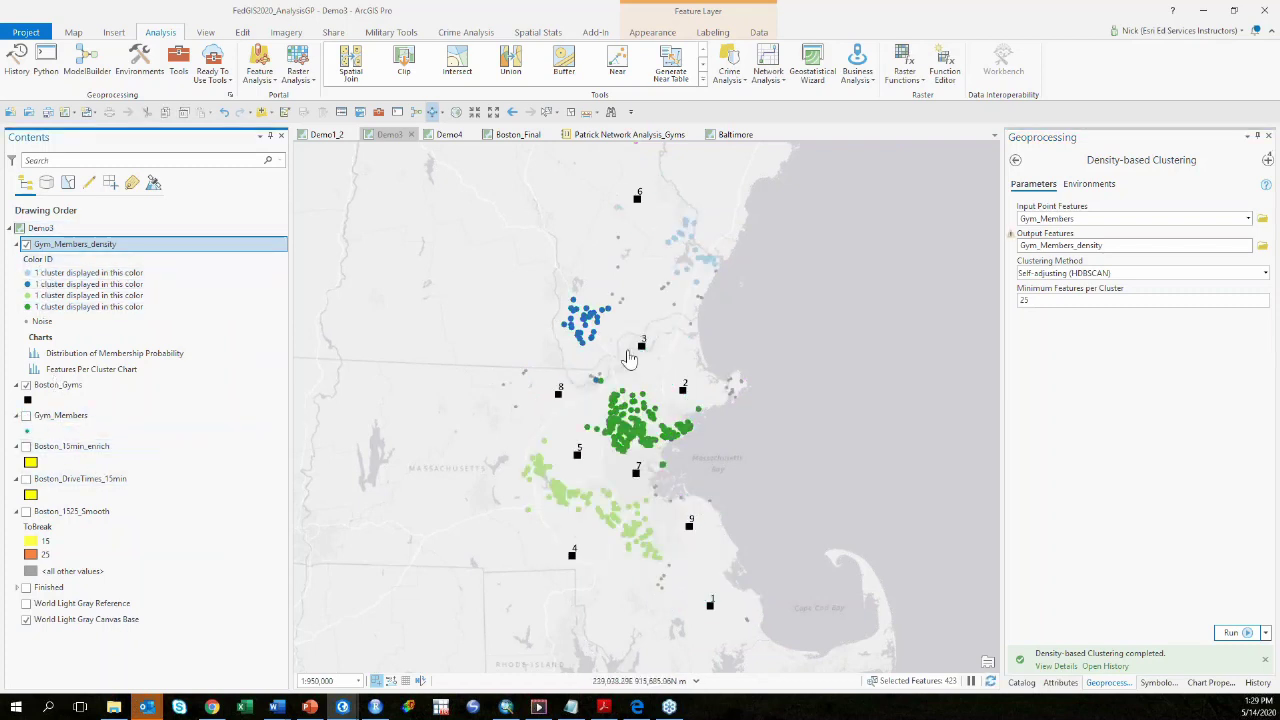
scroll(672, 293, "up", 3)
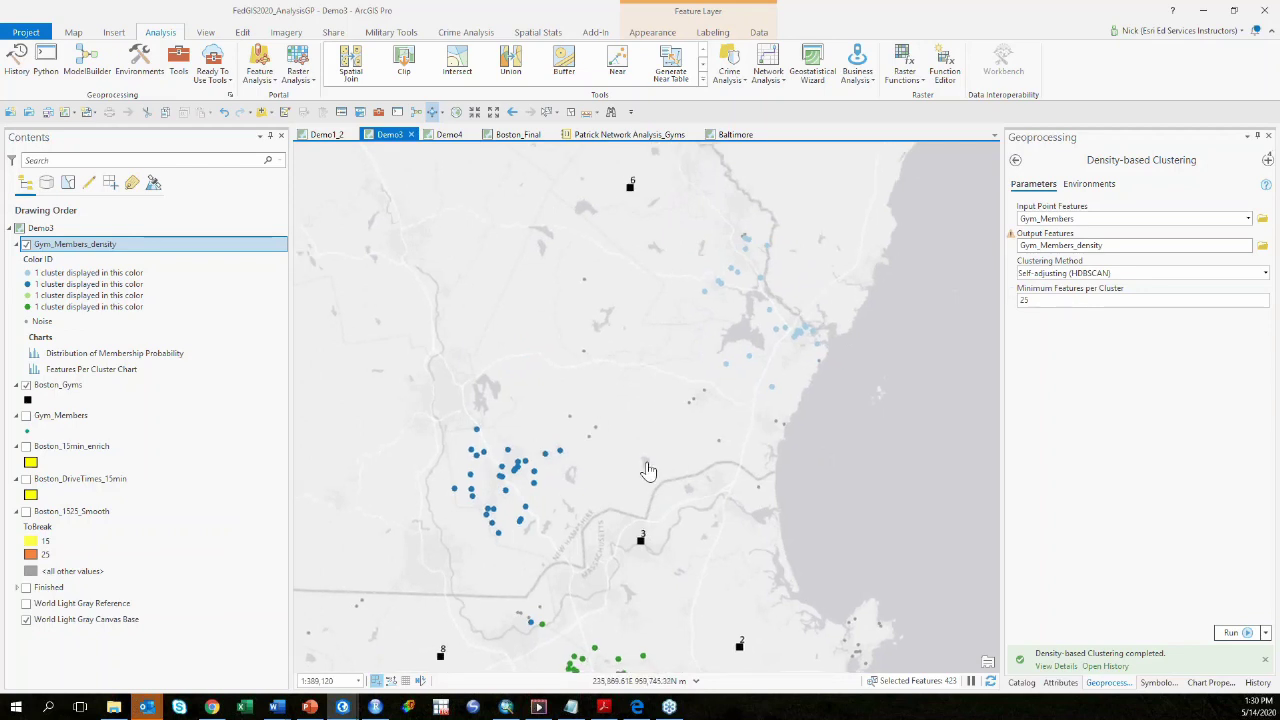
scroll(648, 470, "down", 3)
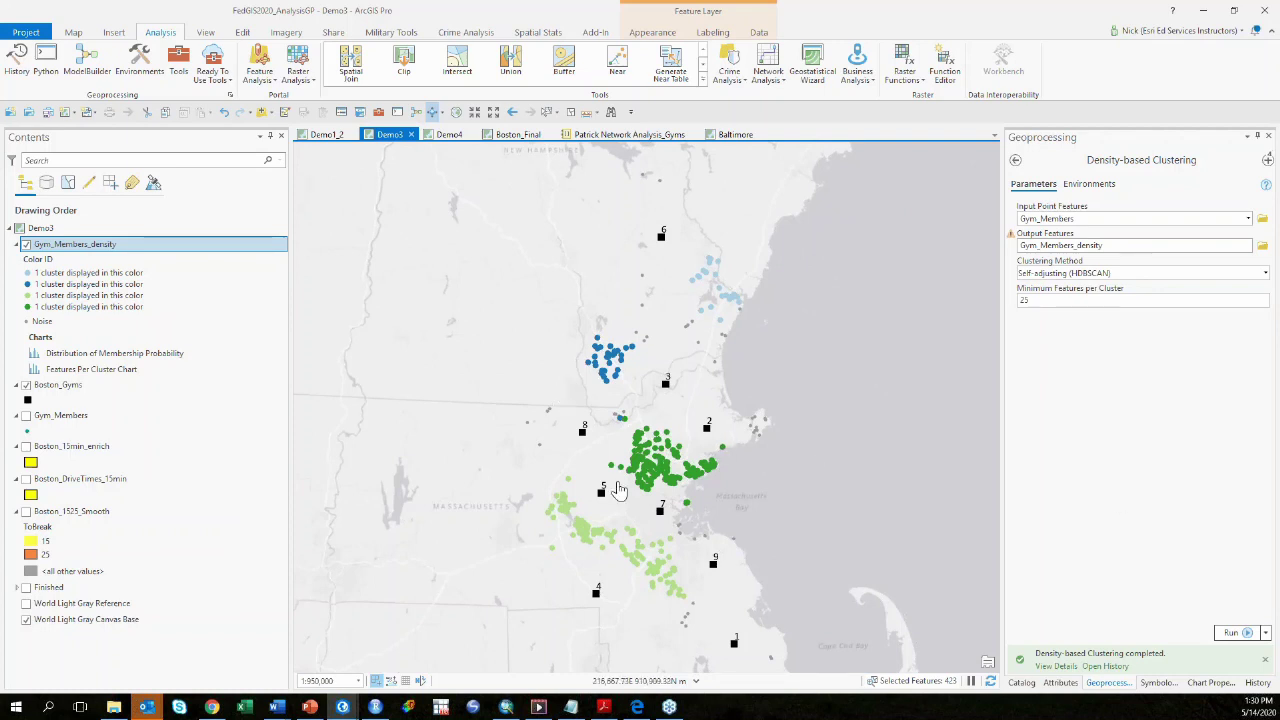
Step: Select the Gym_Members_density points whose Cluster ID is not equal to -1, using a new attribute selection, and inspect them on the map
left_click(73, 32)
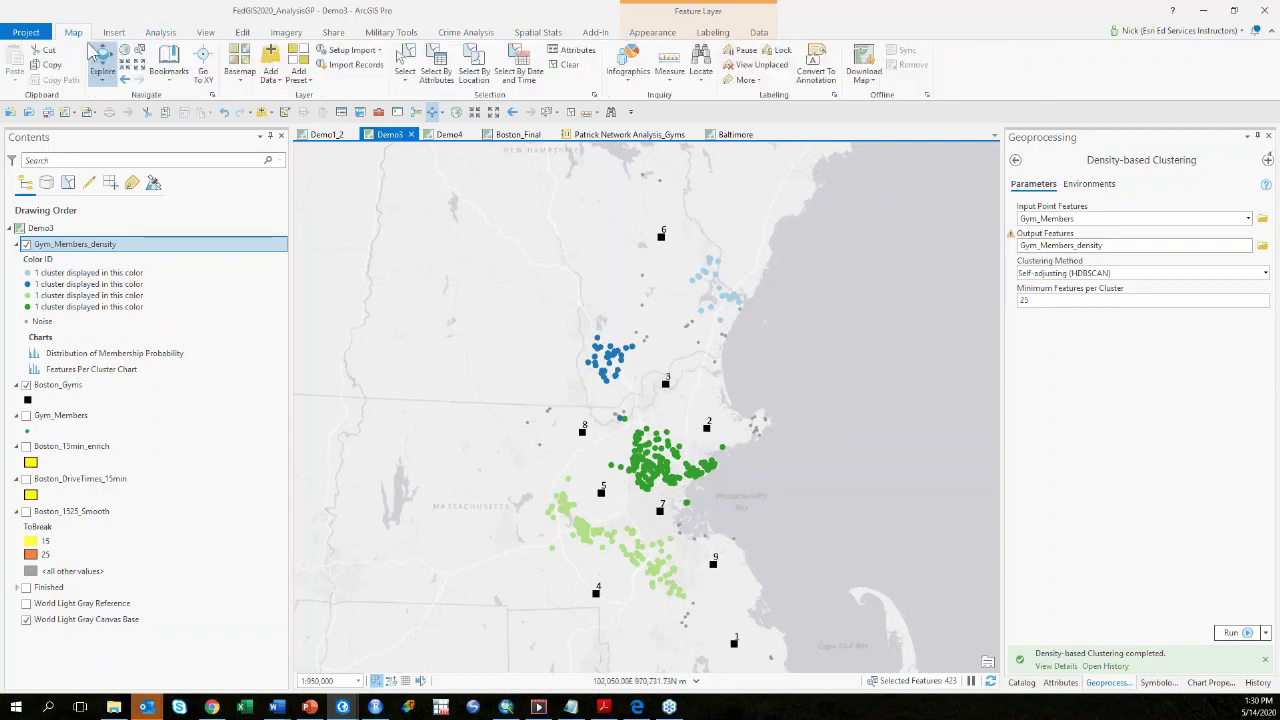
left_click(436, 66)
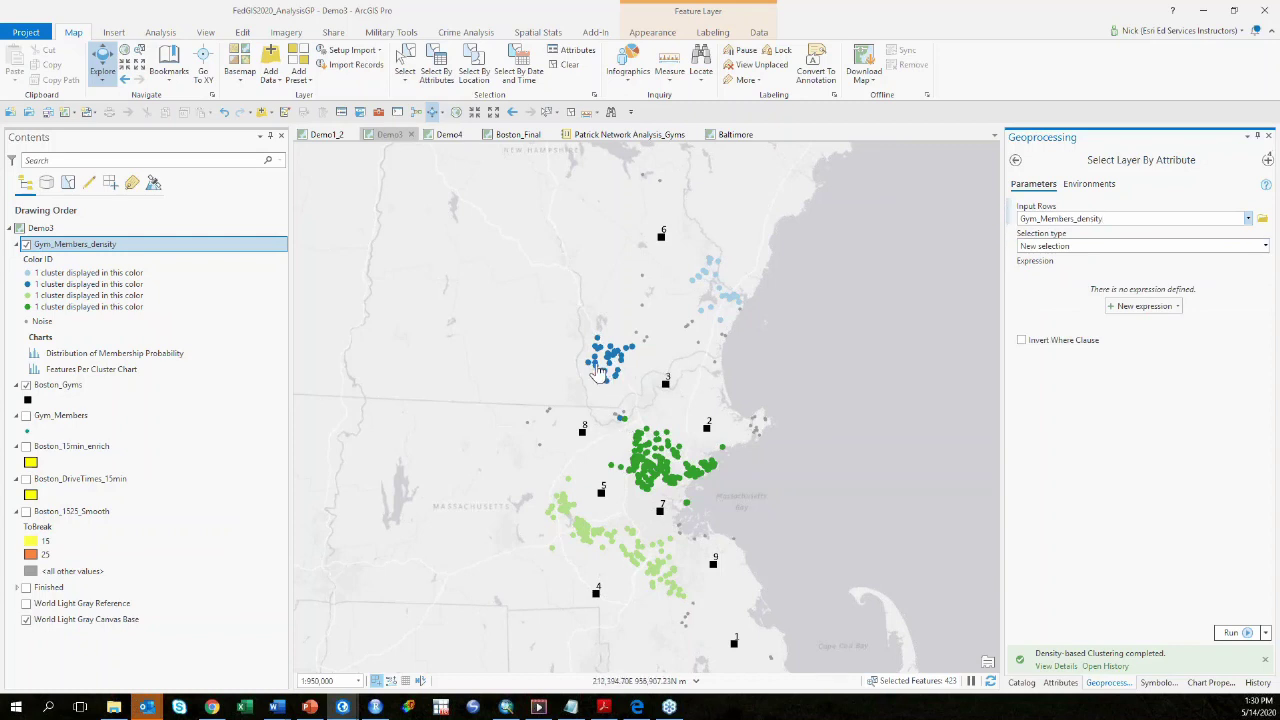
left_click(1133, 306)
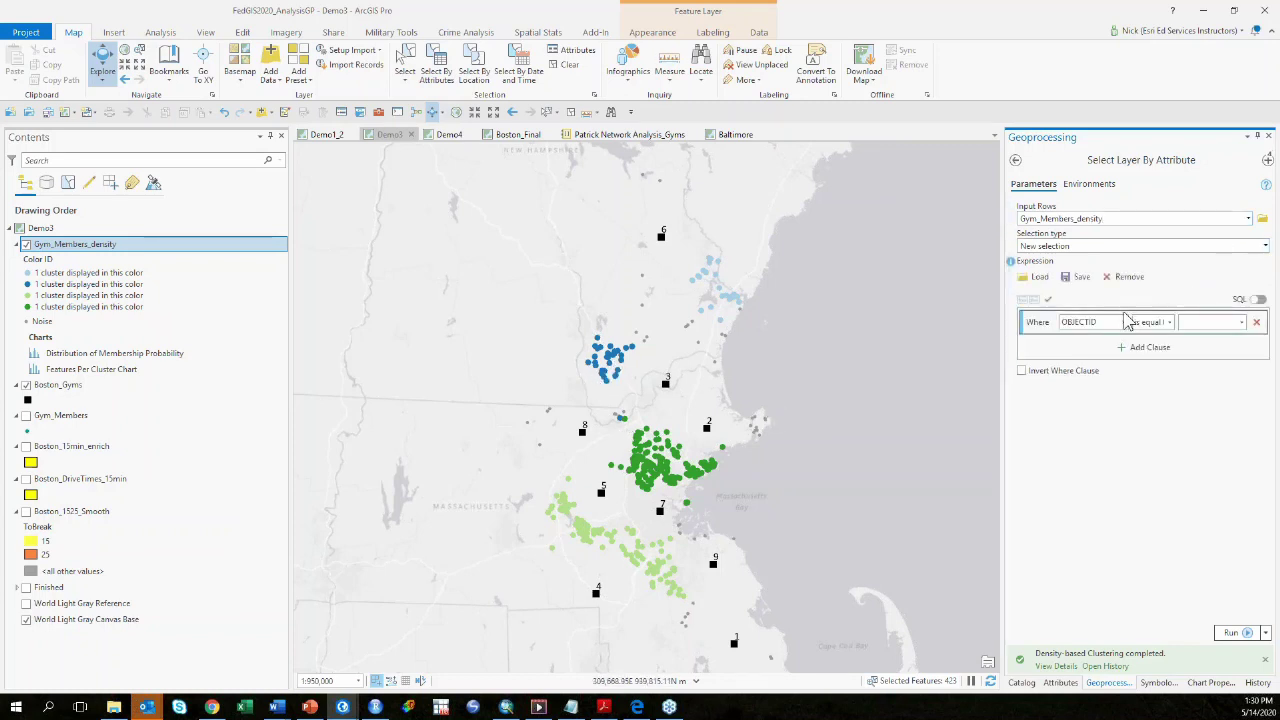
left_click(1124, 323)
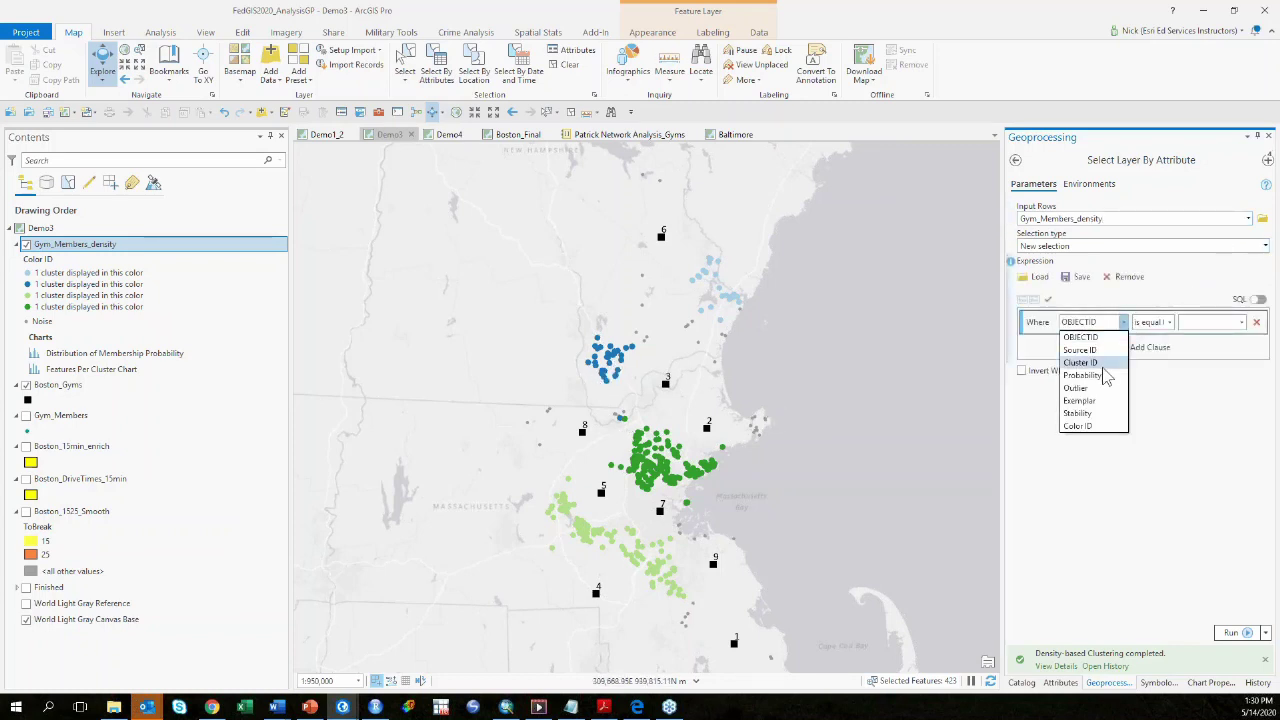
left_click(1082, 362)
left_click(1229, 324)
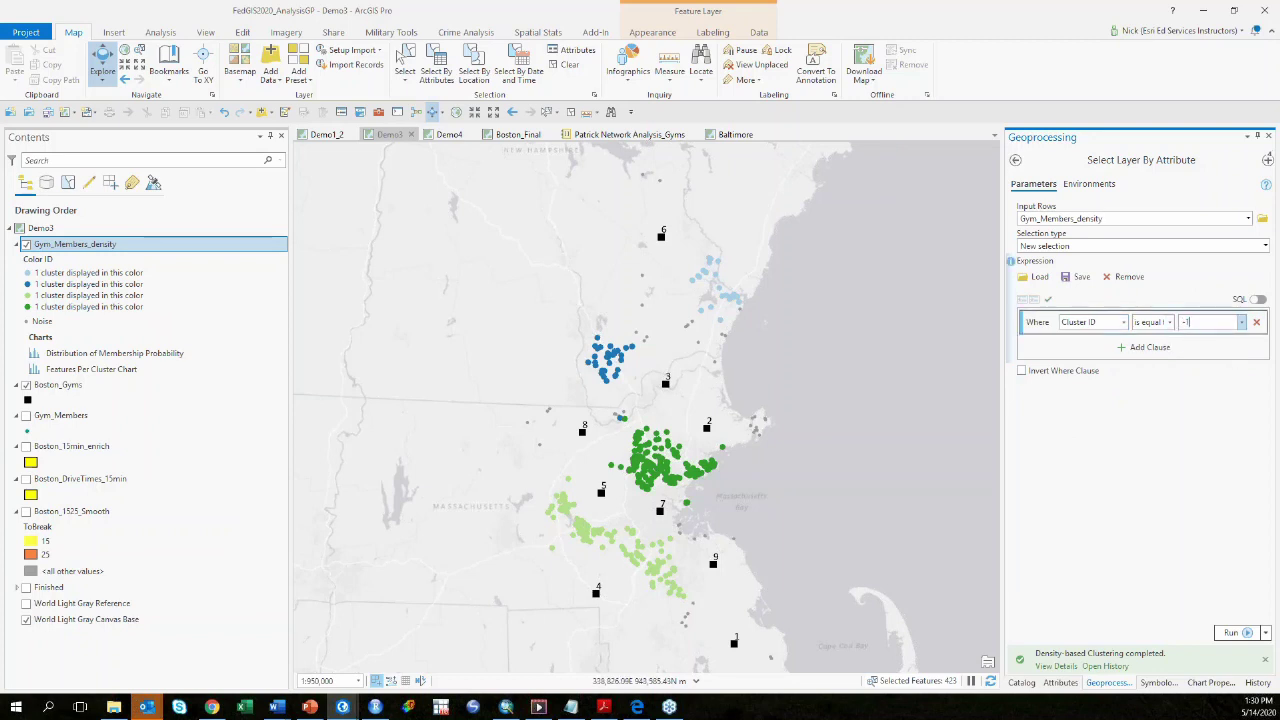
left_click(1168, 322)
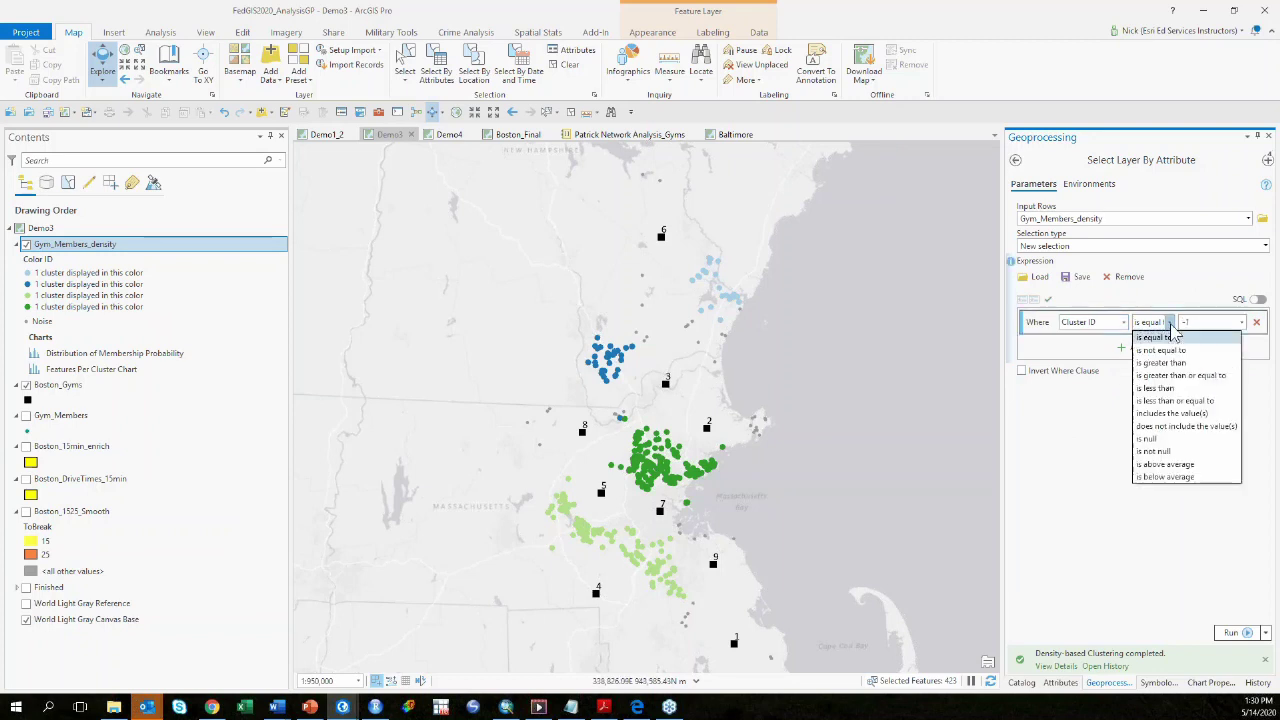
left_click(1173, 348)
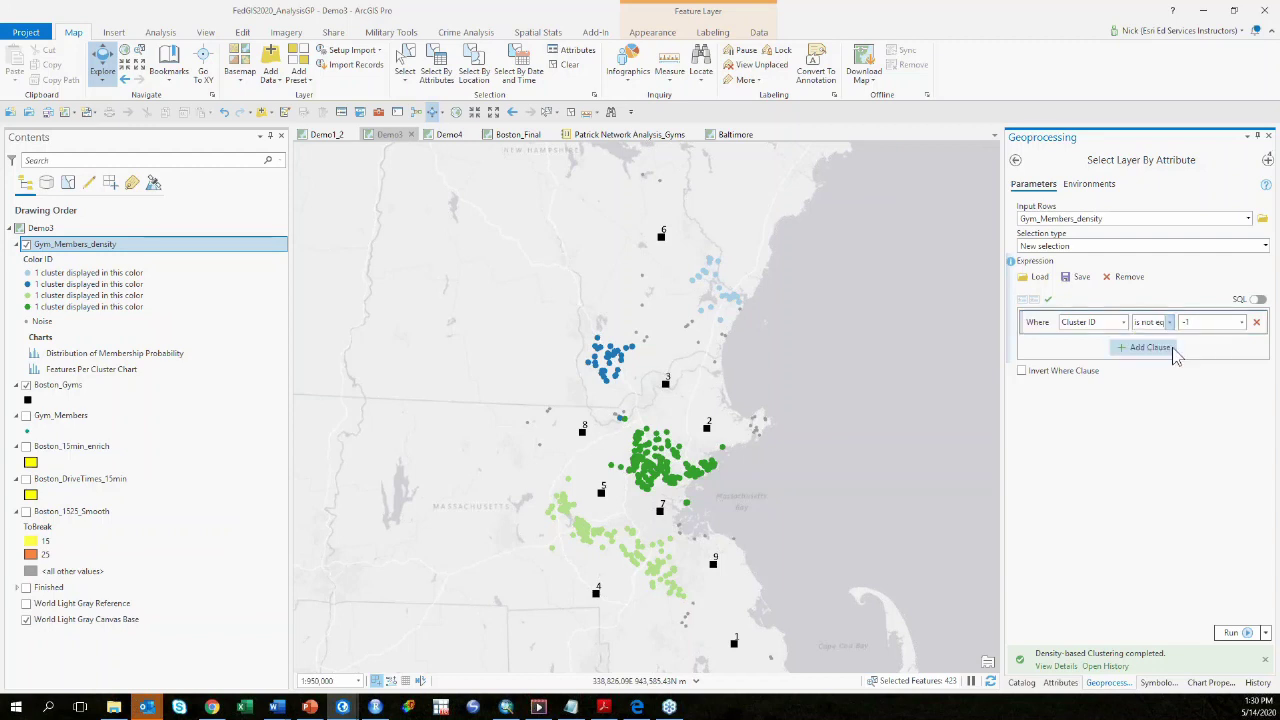
left_click(1233, 633)
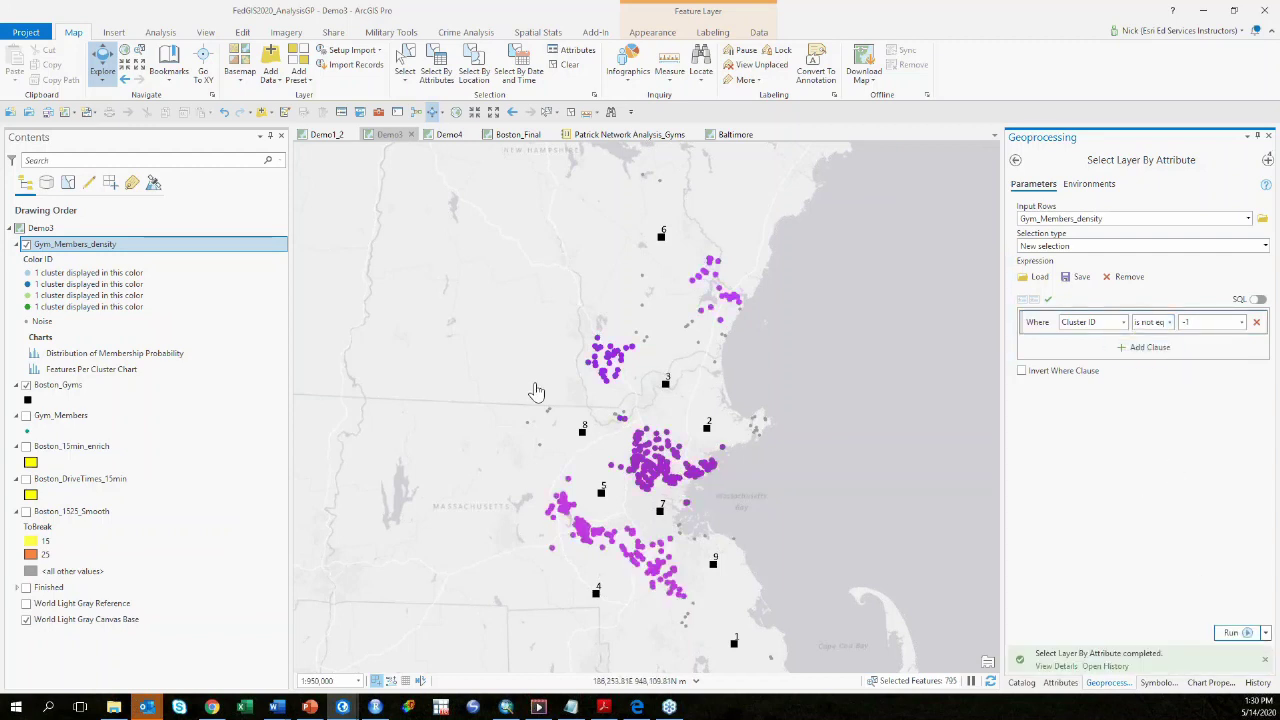
scroll(578, 421, "up", 2)
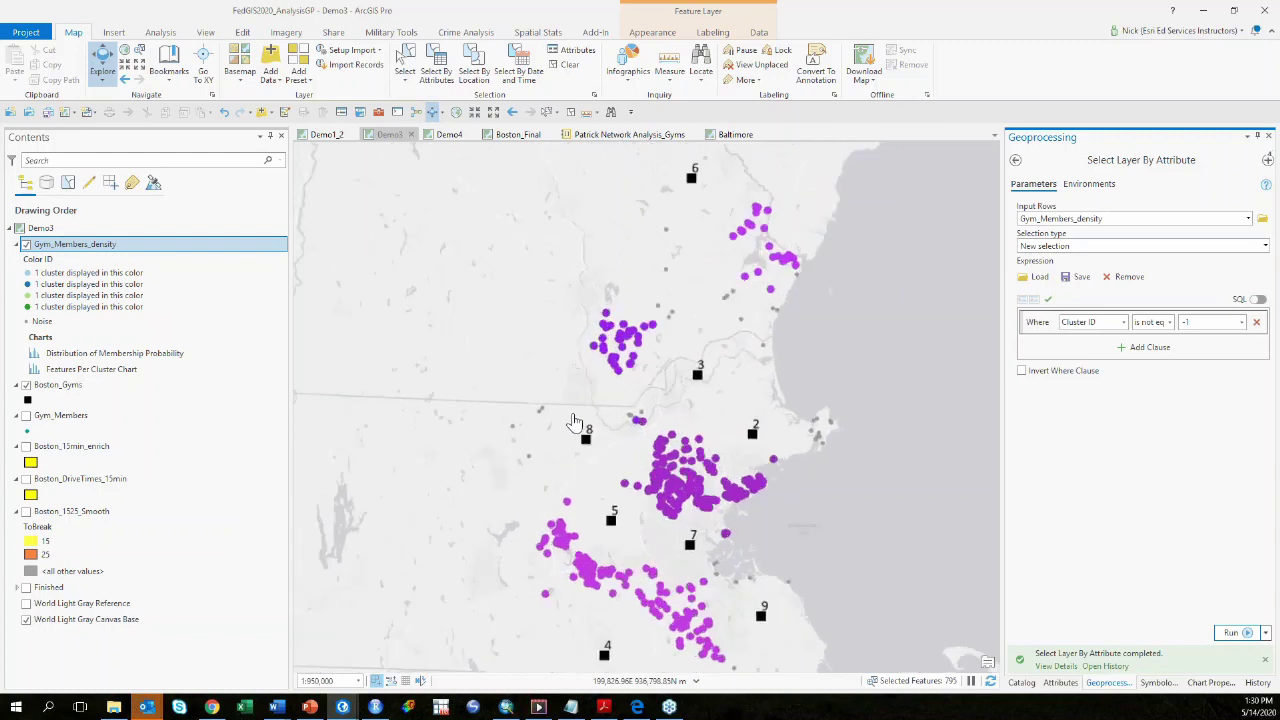
scroll(797, 335, "down", 2)
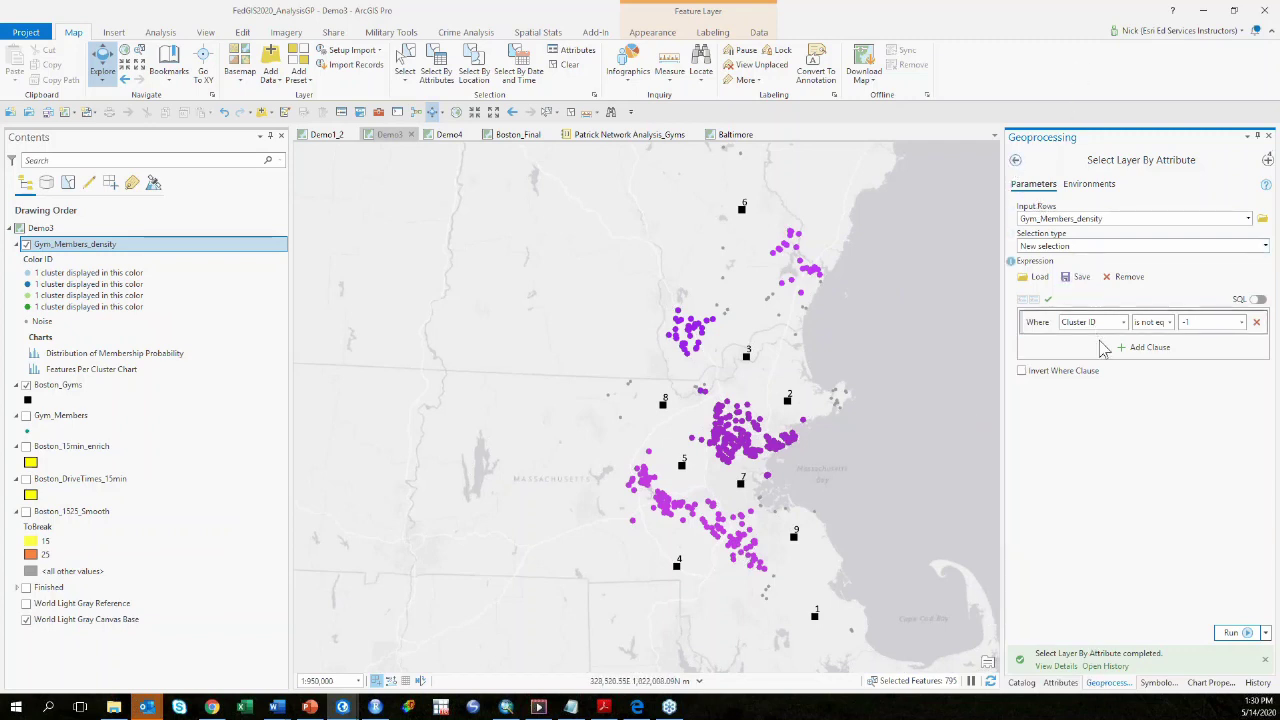
Step: Open the Mean Center tool from the Measuring Geographic Distributions toolset and use Gym_Members_density as the input feature class
left_click(1014, 155)
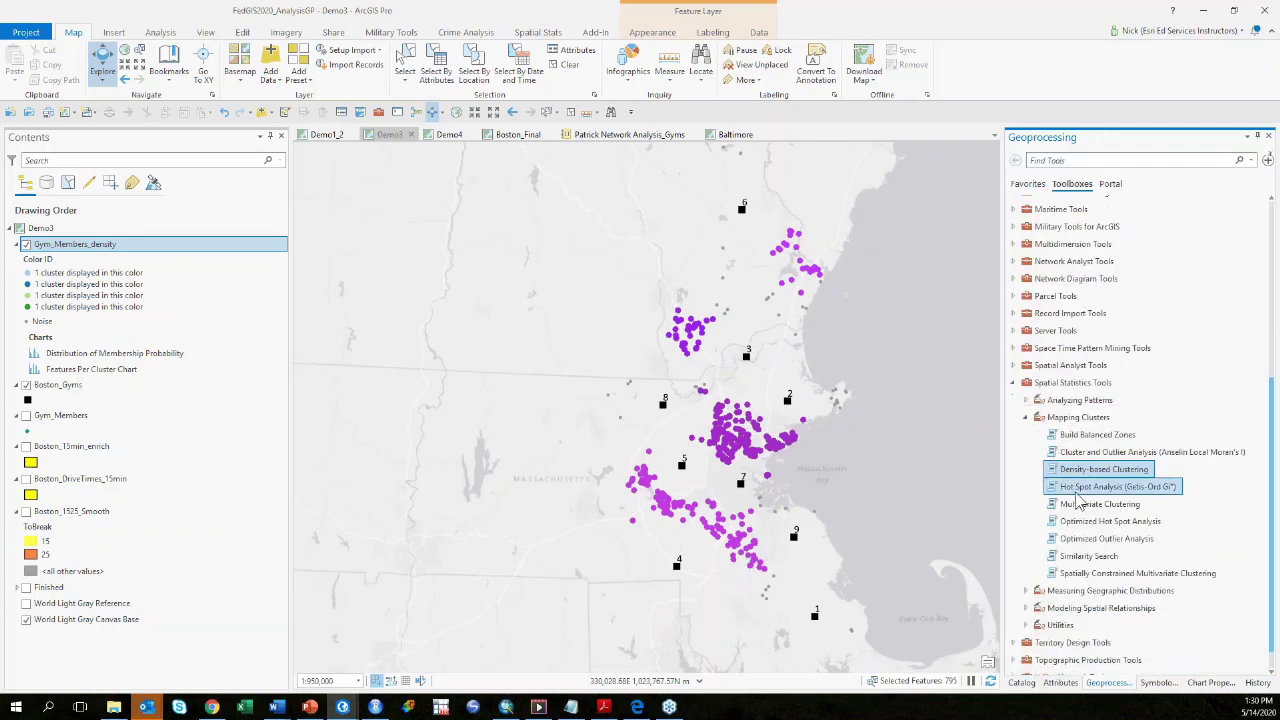
scroll(1030, 520, "down", 2)
left_click(1024, 563)
scroll(1045, 485, "down", 2)
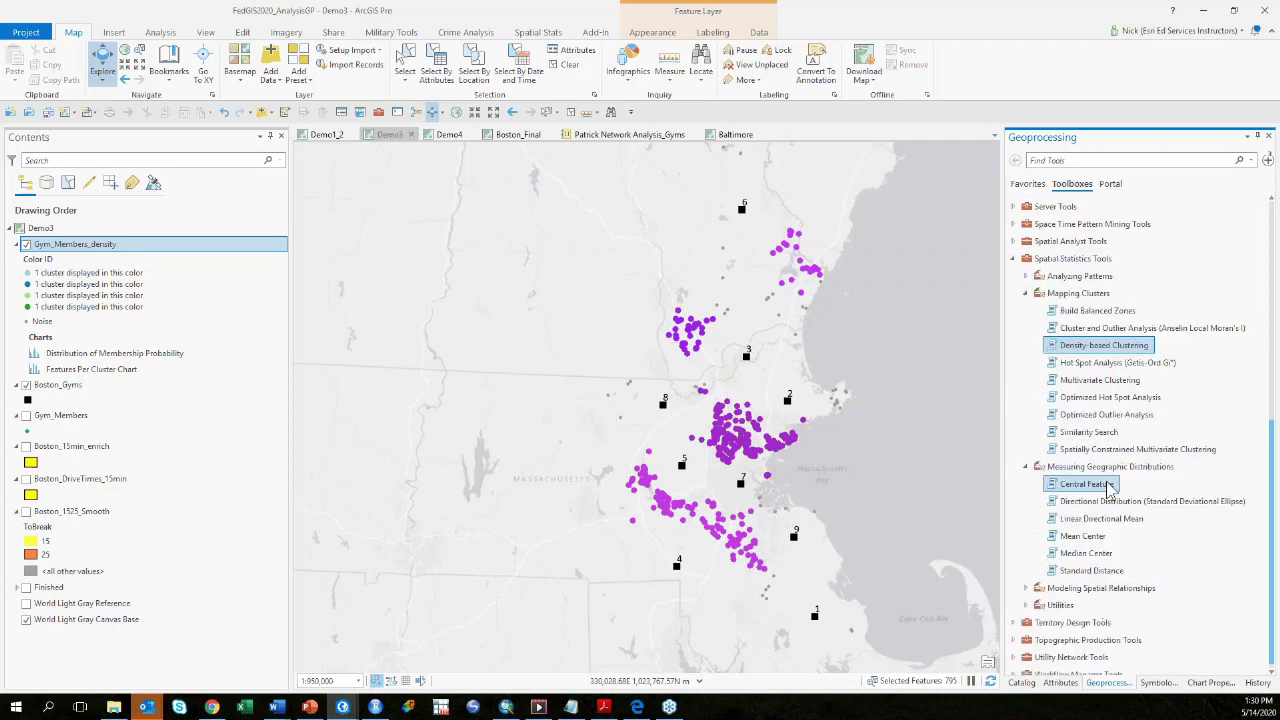
left_click(1078, 538)
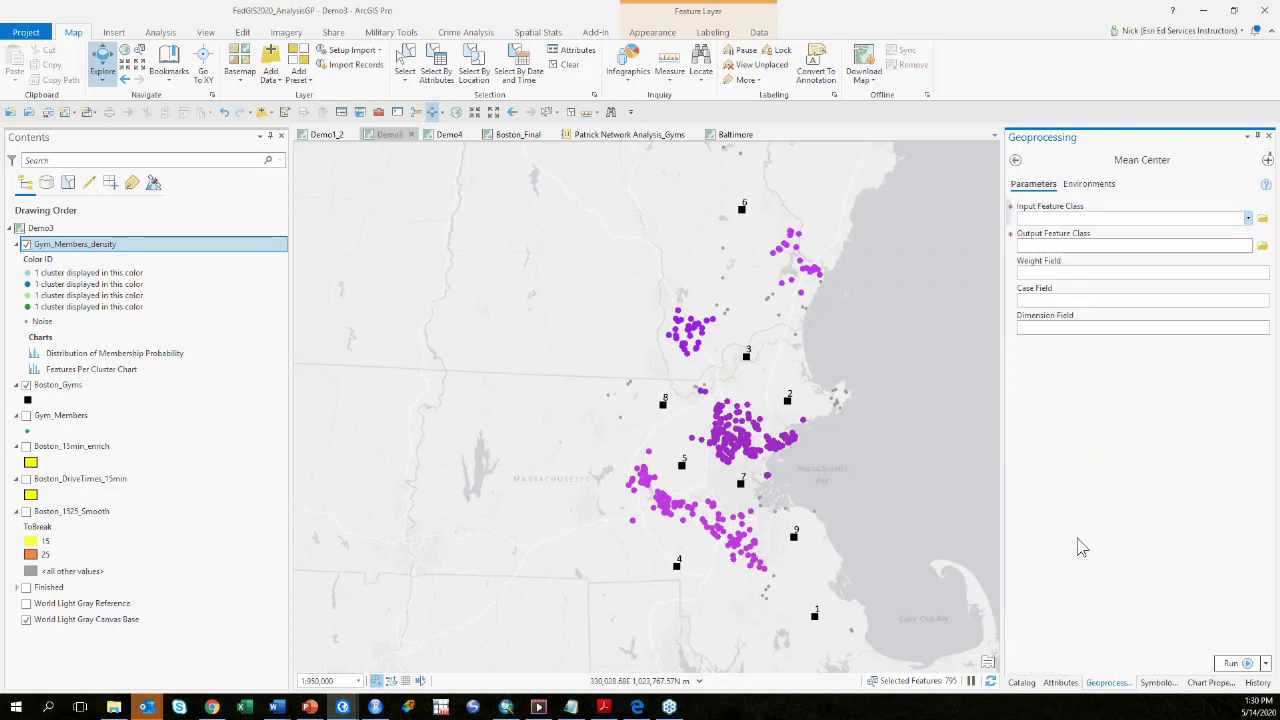
left_click(1249, 219)
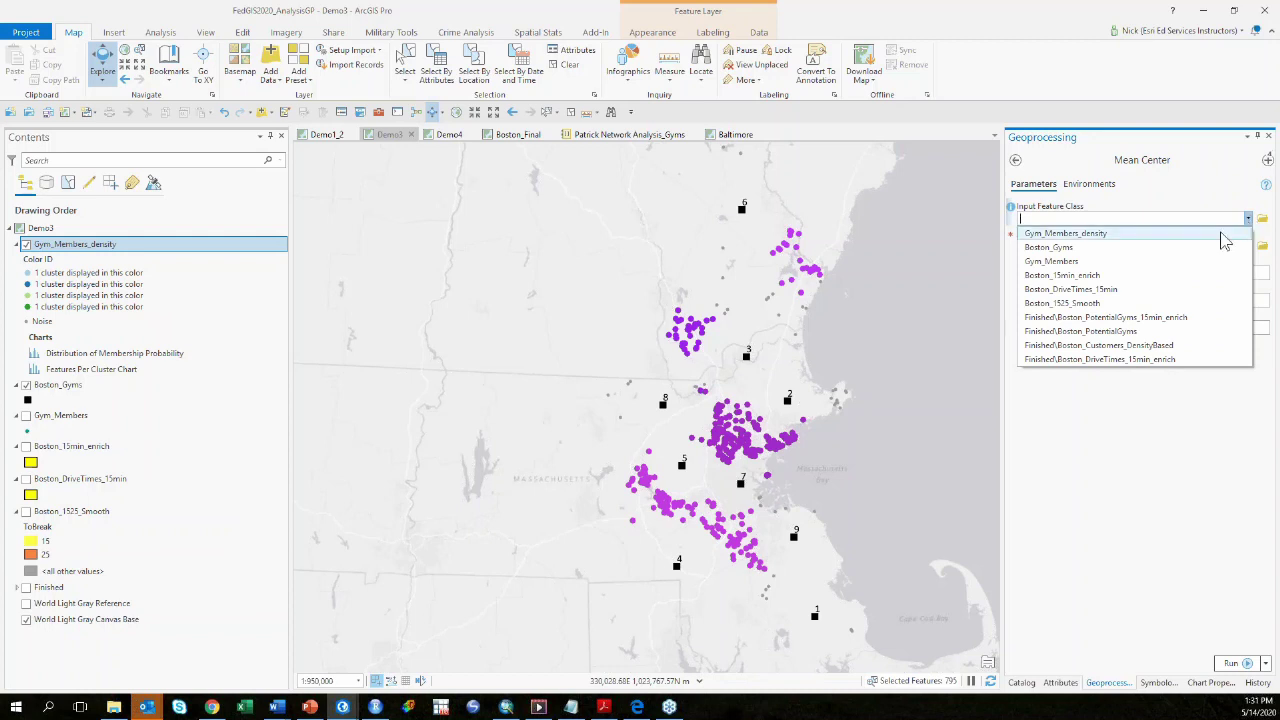
left_click(1224, 236)
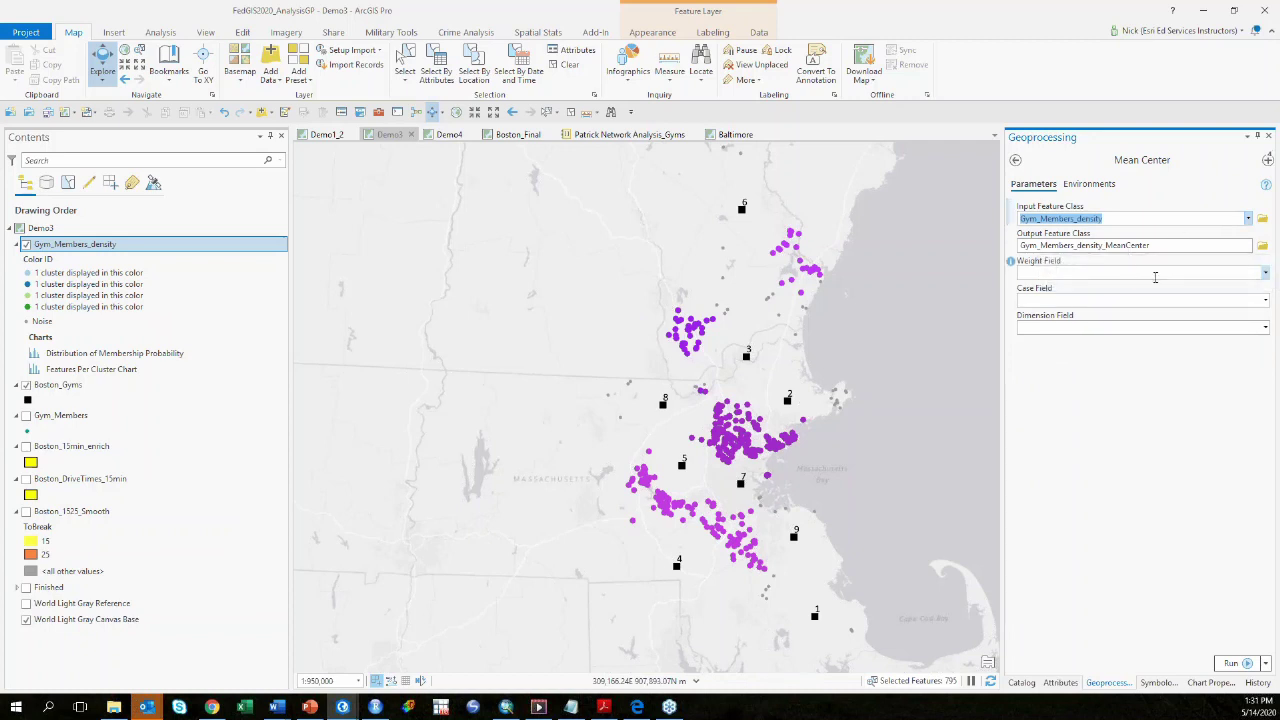
Step: Set Cluster ID as the case field and run Mean Center to create a center point for each cluster
left_click(1265, 303)
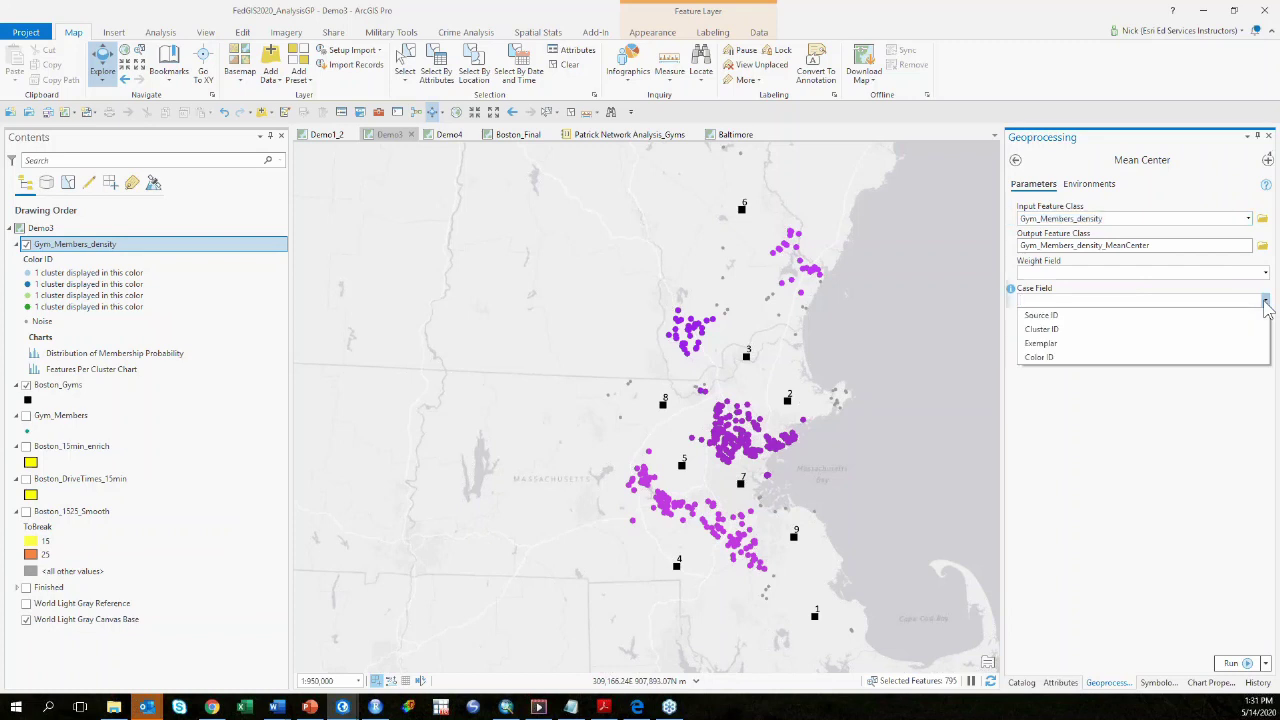
left_click(1228, 331)
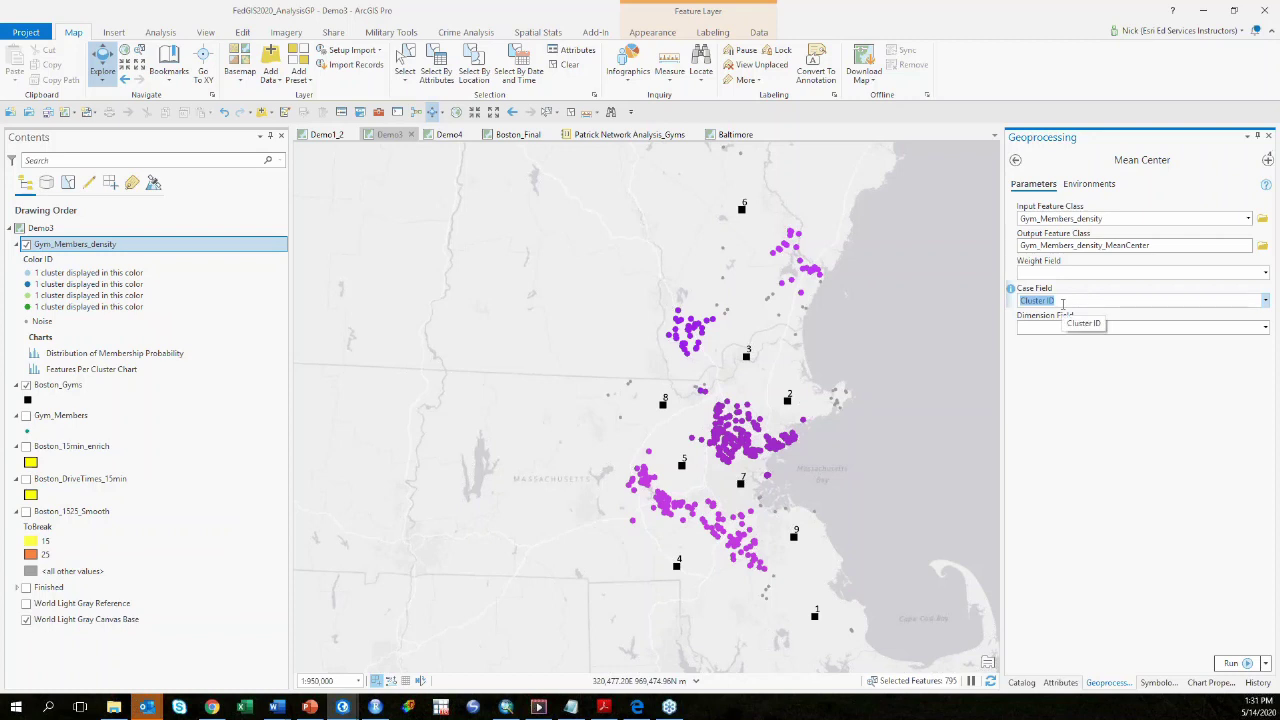
left_click(1234, 666)
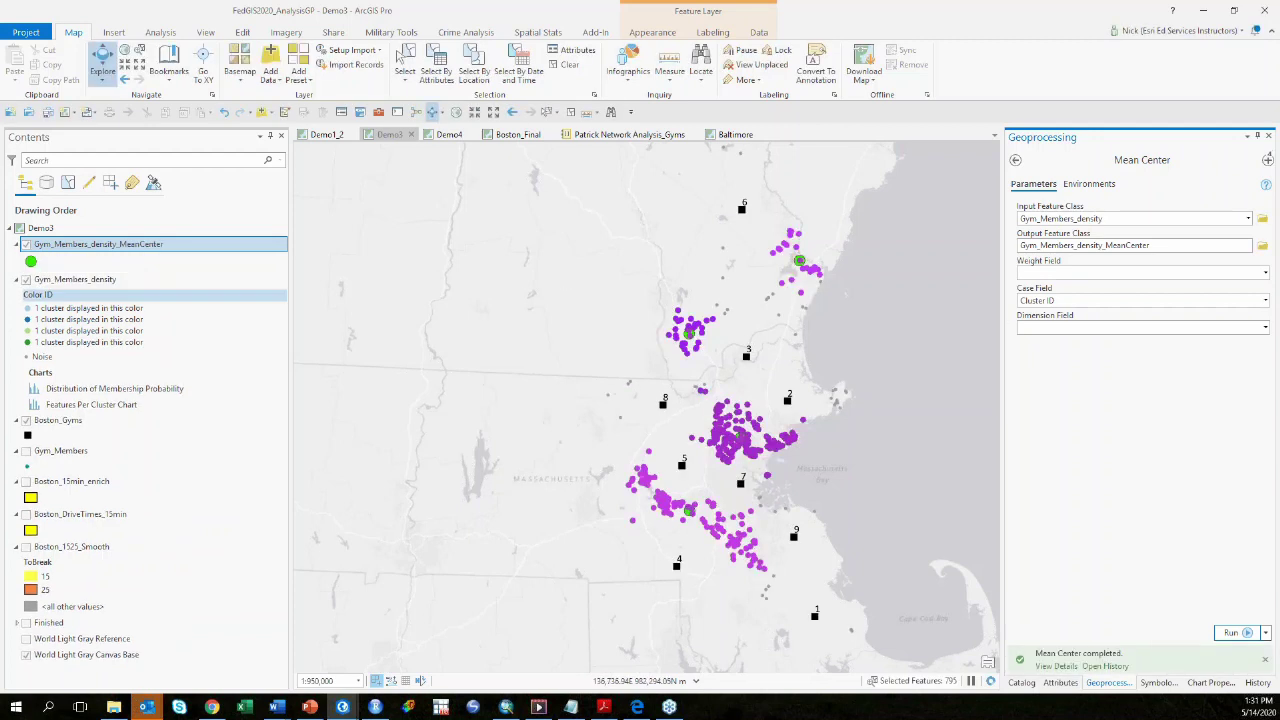
Step: Hide the Gym_Members_density layer to examine the mean centers against the gyms, and switch to PowerPoint
left_click(26, 279)
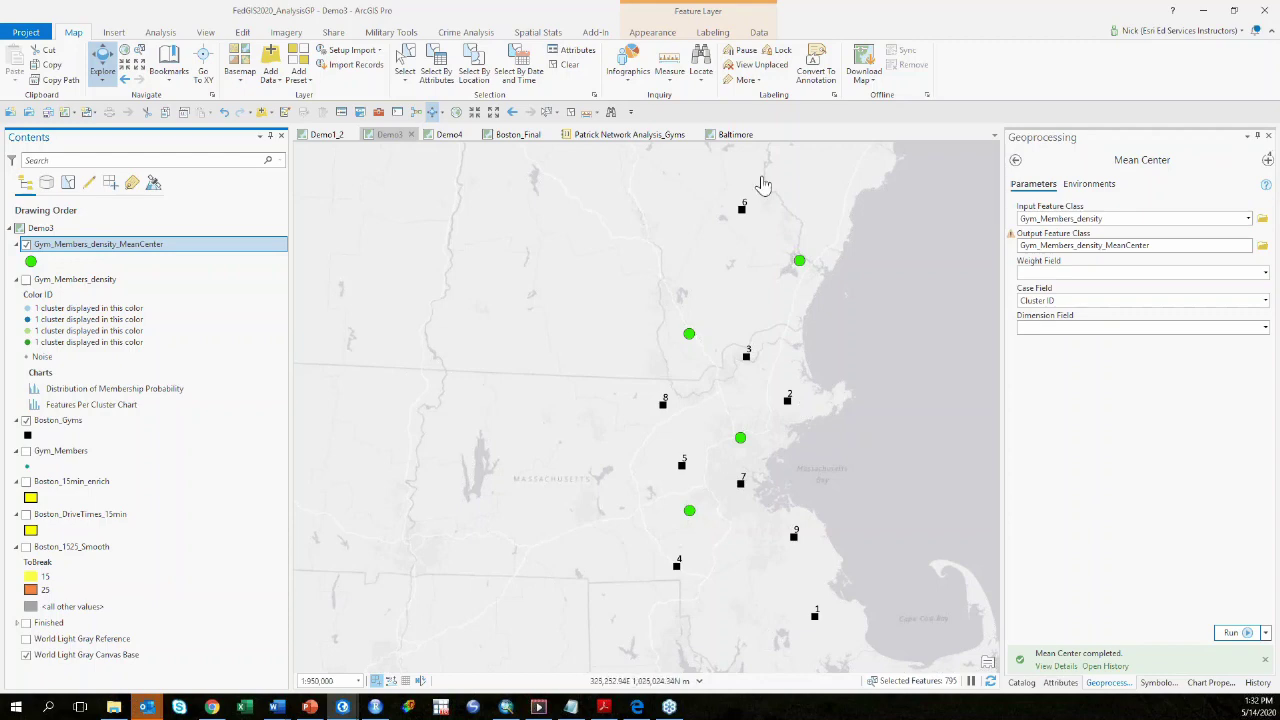
left_click(310, 707)
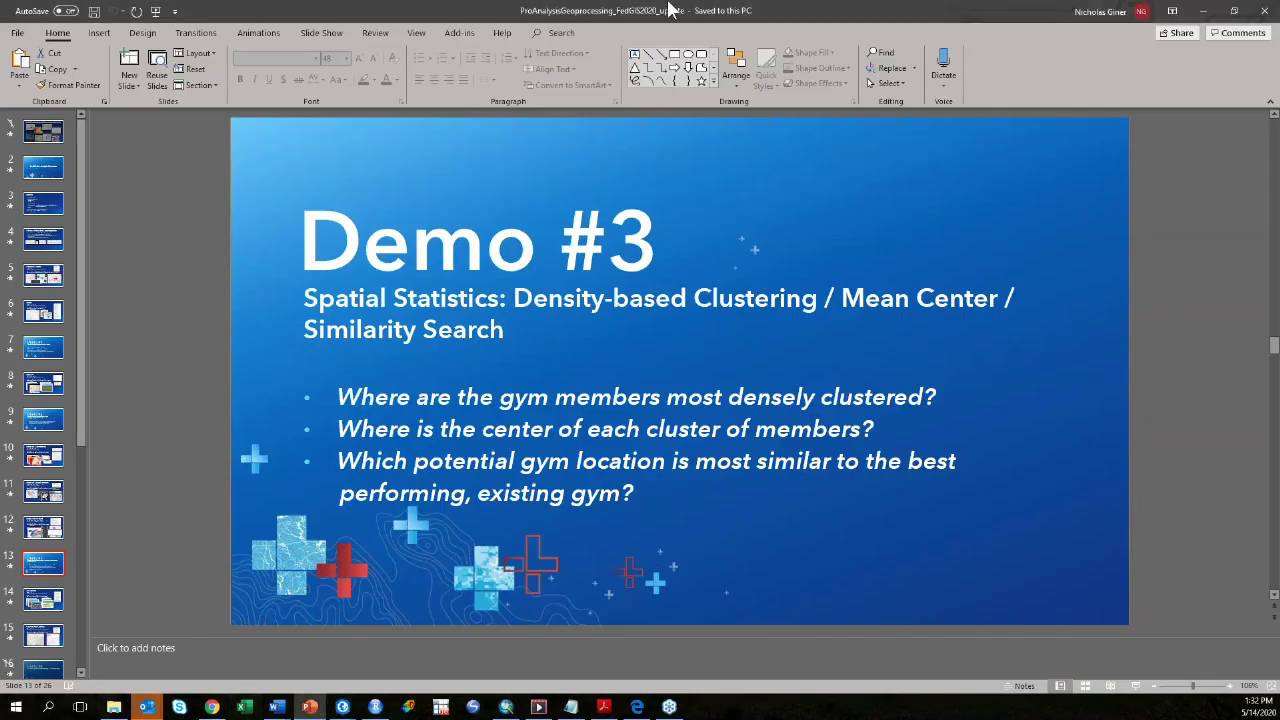
Step: Switch to ArcGIS Pro and examine the enriched demographic attributes of gym 4's 15-minute area and of potential gym Location 2
left_click(1205, 12)
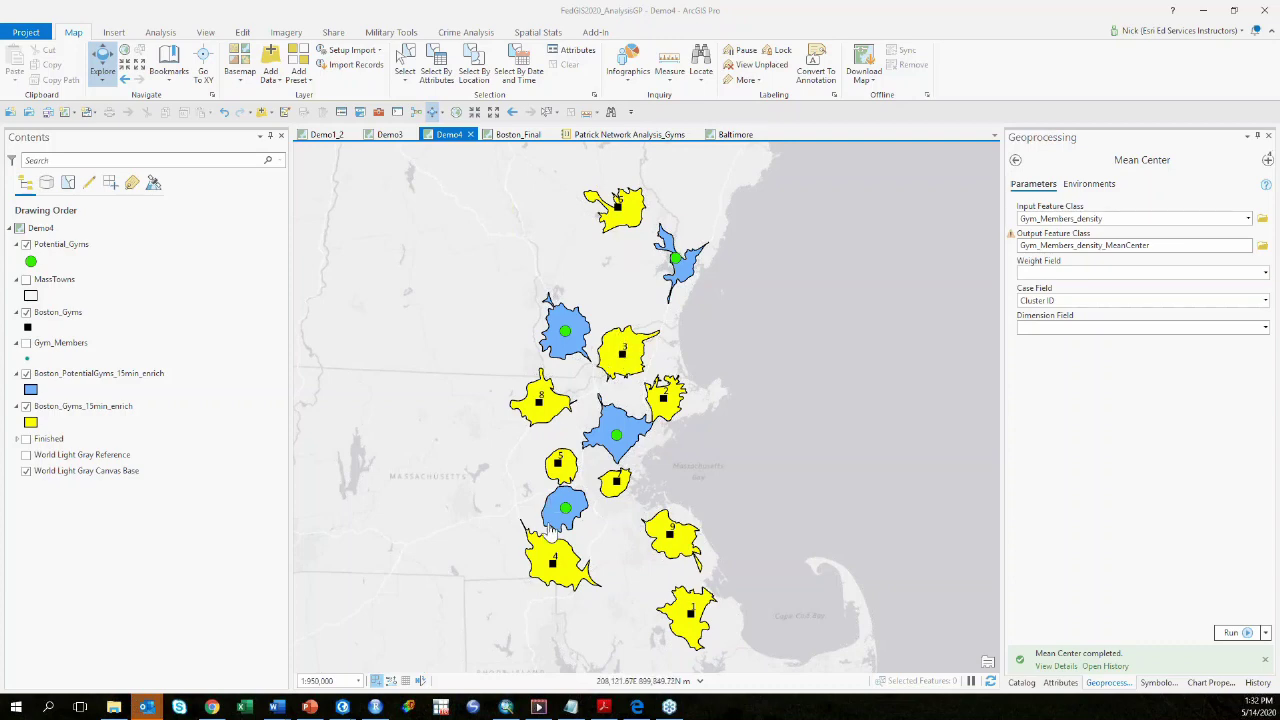
left_click(568, 578)
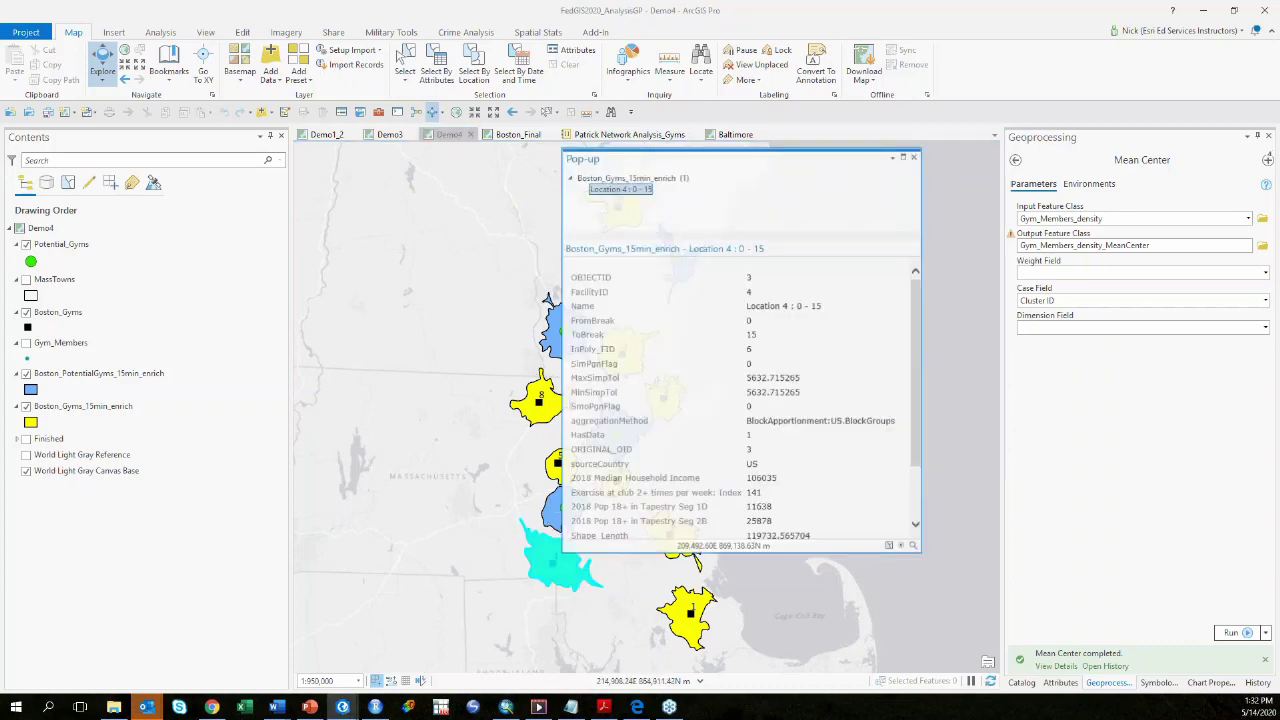
scroll(697, 497, "down", 5)
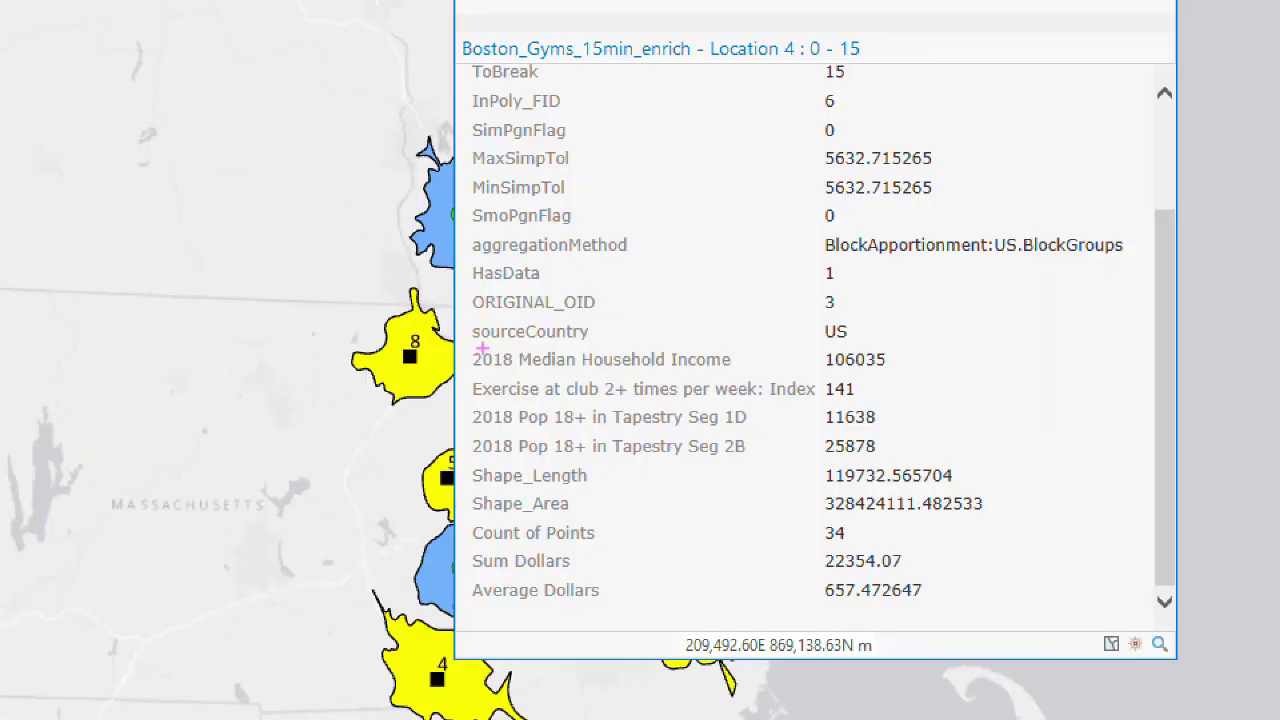
mouse_move(481, 348)
left_mouse_down()
mouse_move(457, 392)
mouse_move(464, 462)
left_mouse_up()
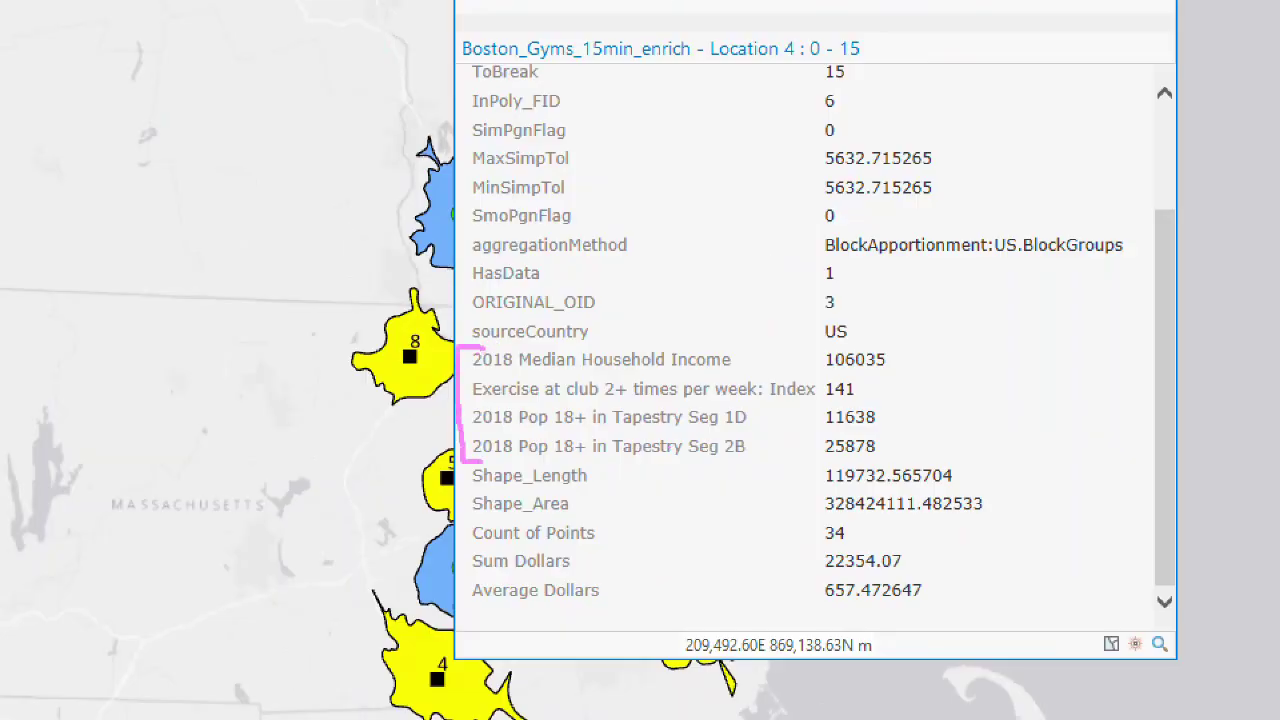
left_click_drag(742, 358, 806, 375)
left_click_drag(766, 413, 772, 460)
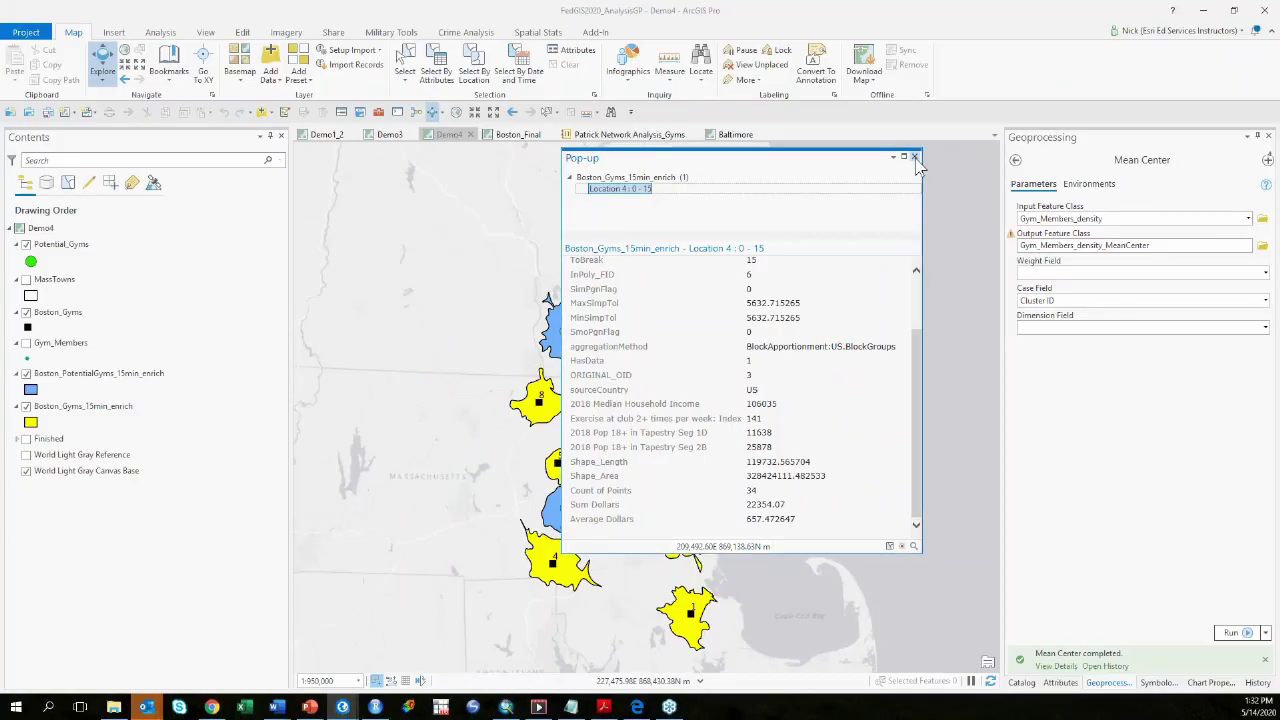
left_click(915, 157)
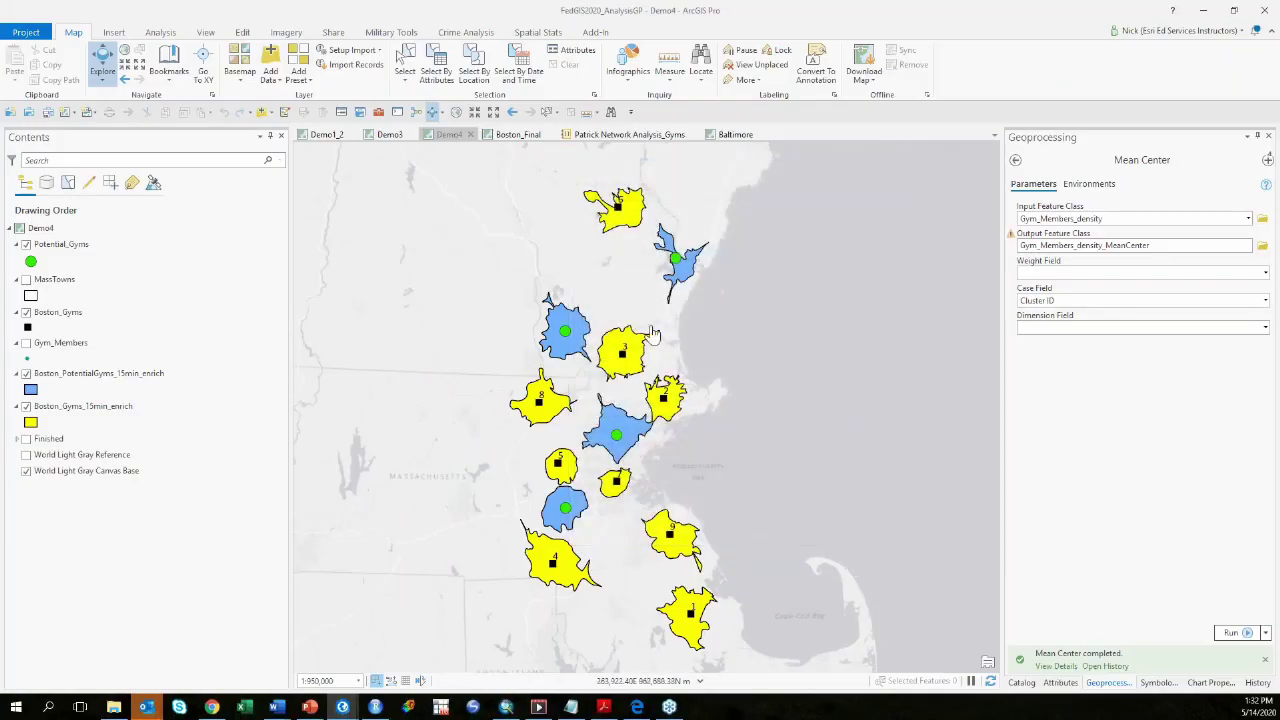
left_click(573, 348)
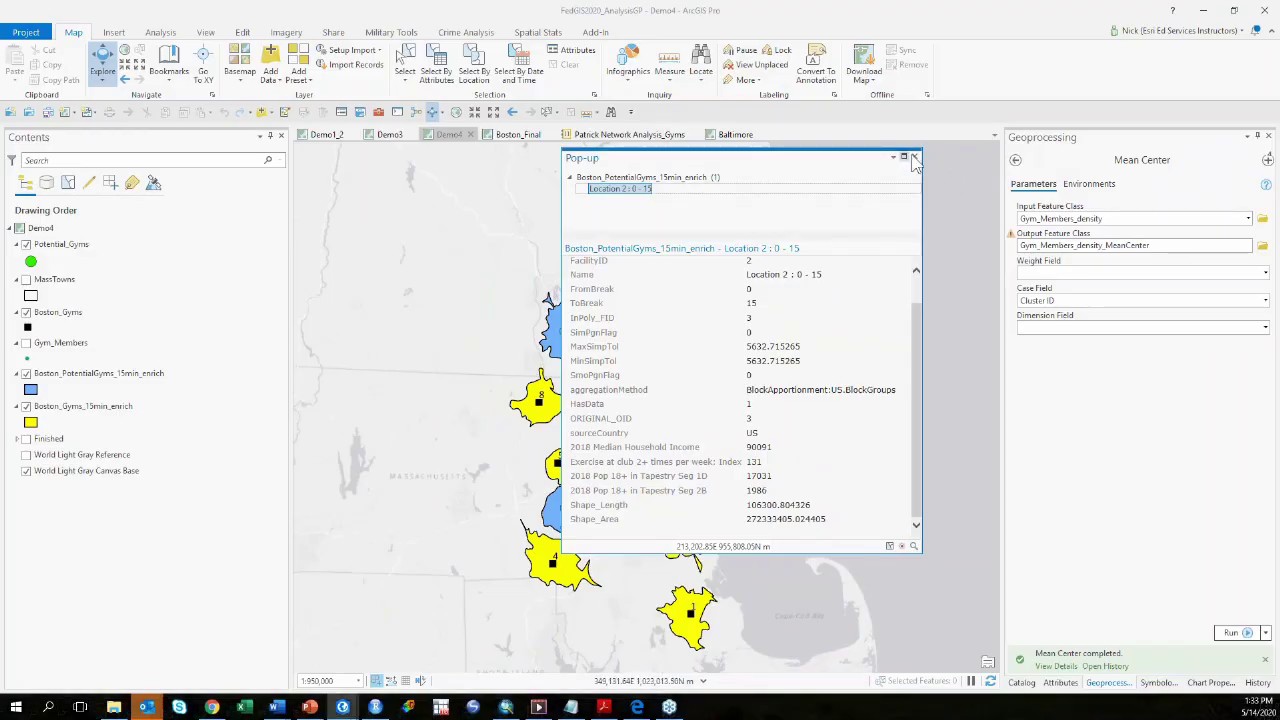
left_click(914, 158)
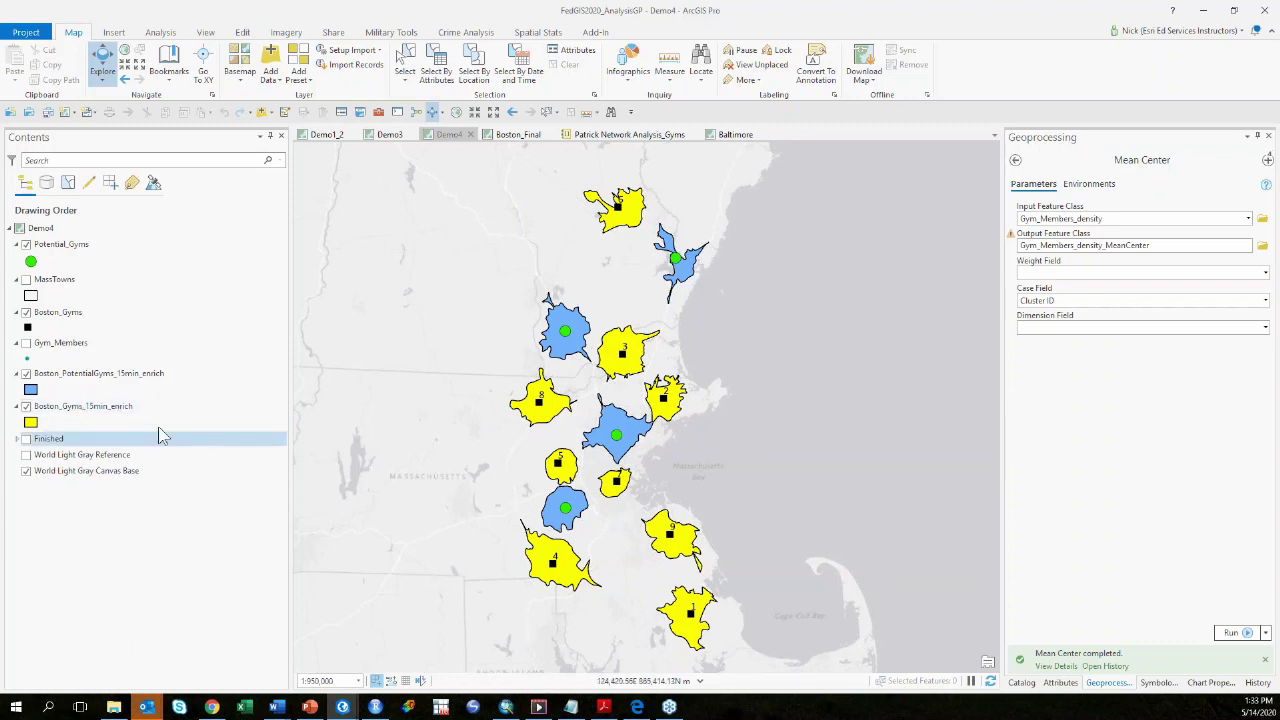
Step: Examine the Sum Dollars and Average Dollars values of gym 4's area in the Boston_Gyms_15min_enrich layer
left_click(102, 408)
left_click(567, 583)
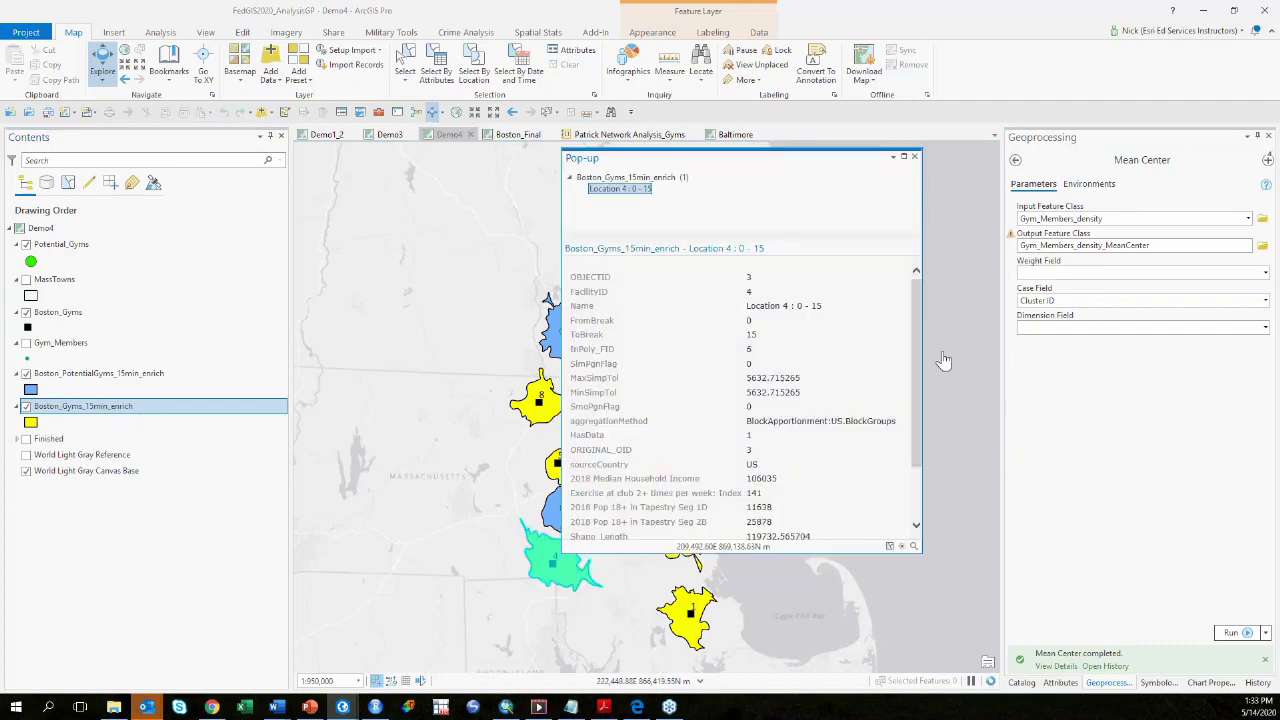
scroll(910, 440, "down", 5)
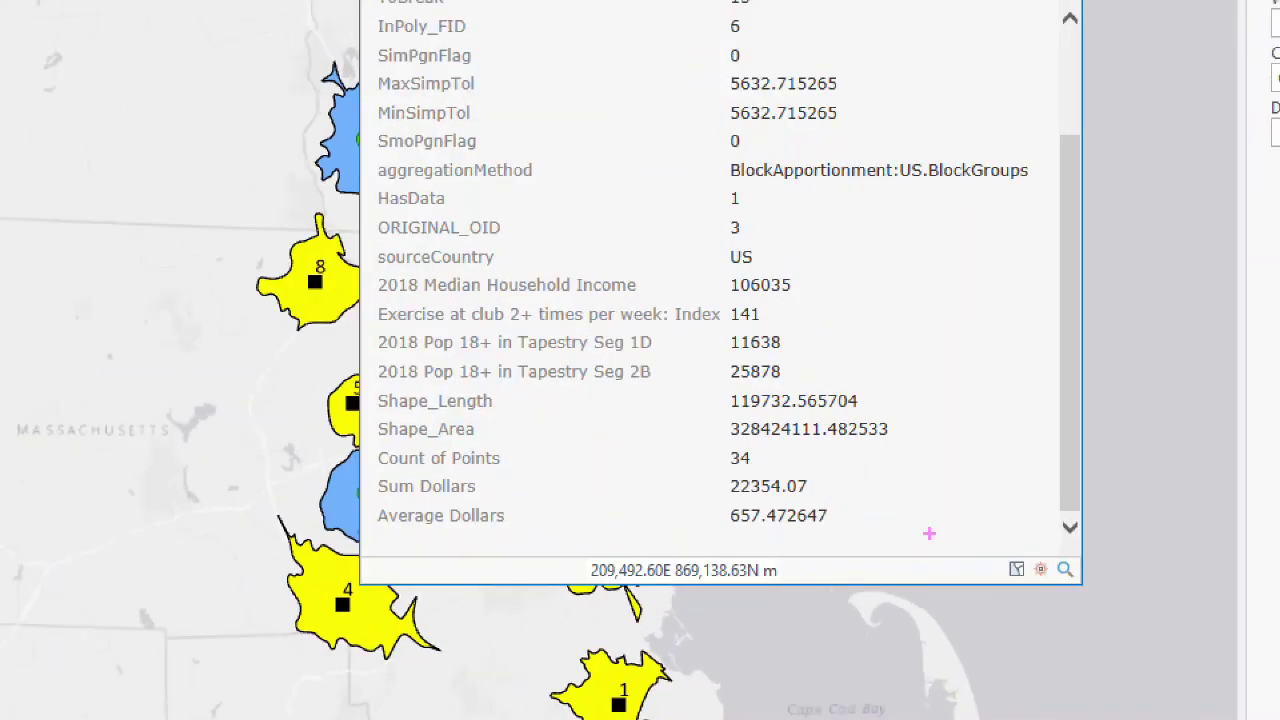
mouse_move(865, 509)
left_mouse_down()
mouse_move(904, 493)
mouse_move(888, 475)
left_mouse_up()
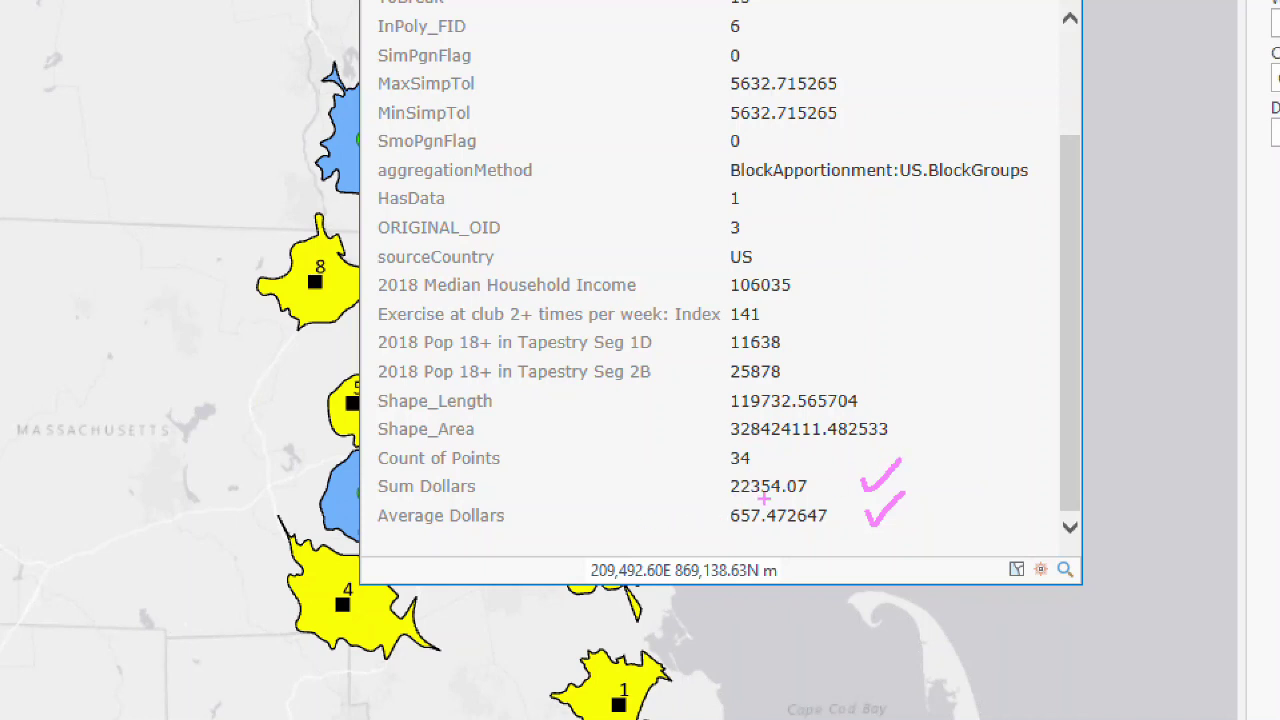
mouse_move(762, 499)
left_mouse_down()
mouse_move(748, 537)
mouse_move(838, 512)
mouse_move(760, 498)
left_mouse_up()
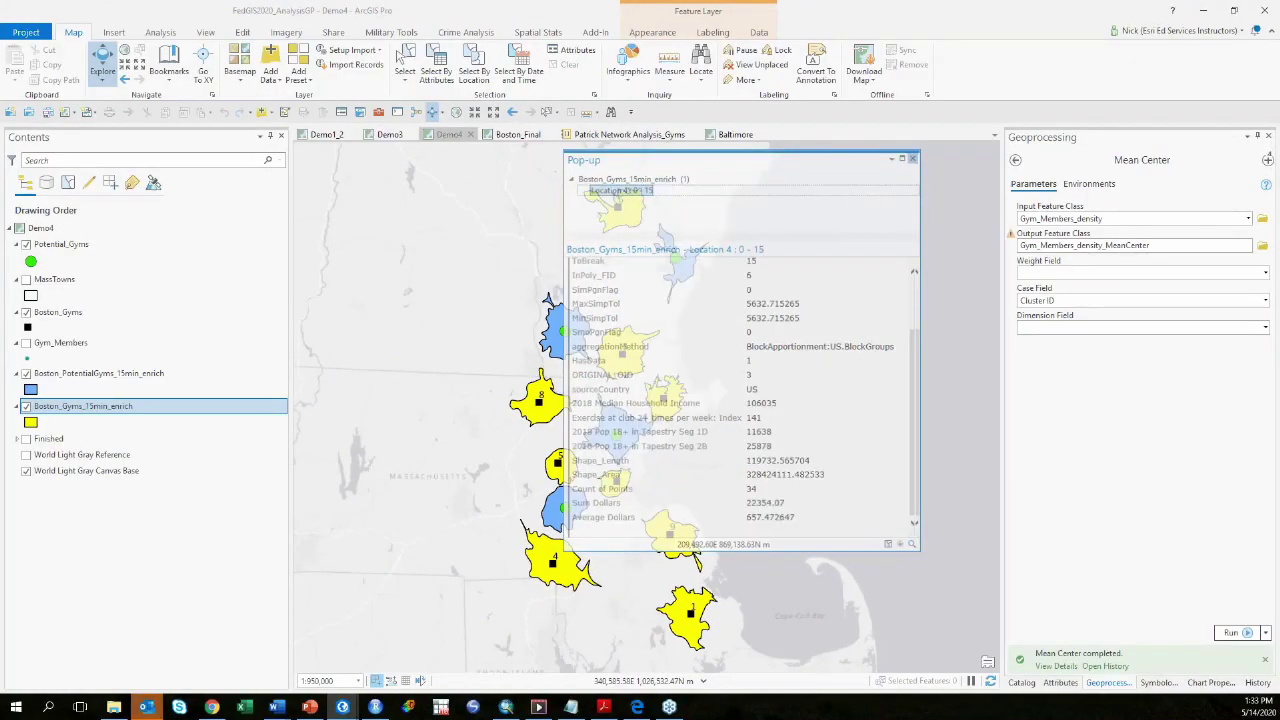
Step: Create a bar chart from Boston_Gyms_15min_enrich with FacilityID as the category and Average Dollars as the numeric field
right_click(72, 415)
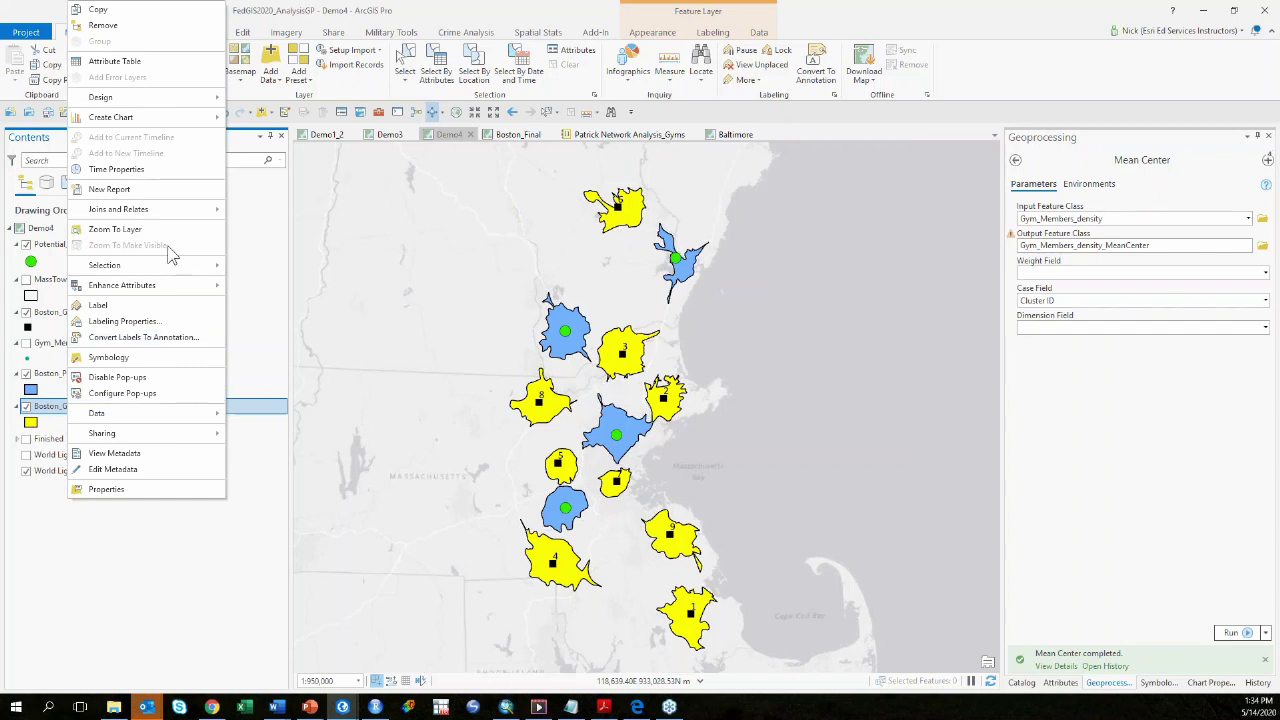
mouse_move(166, 120)
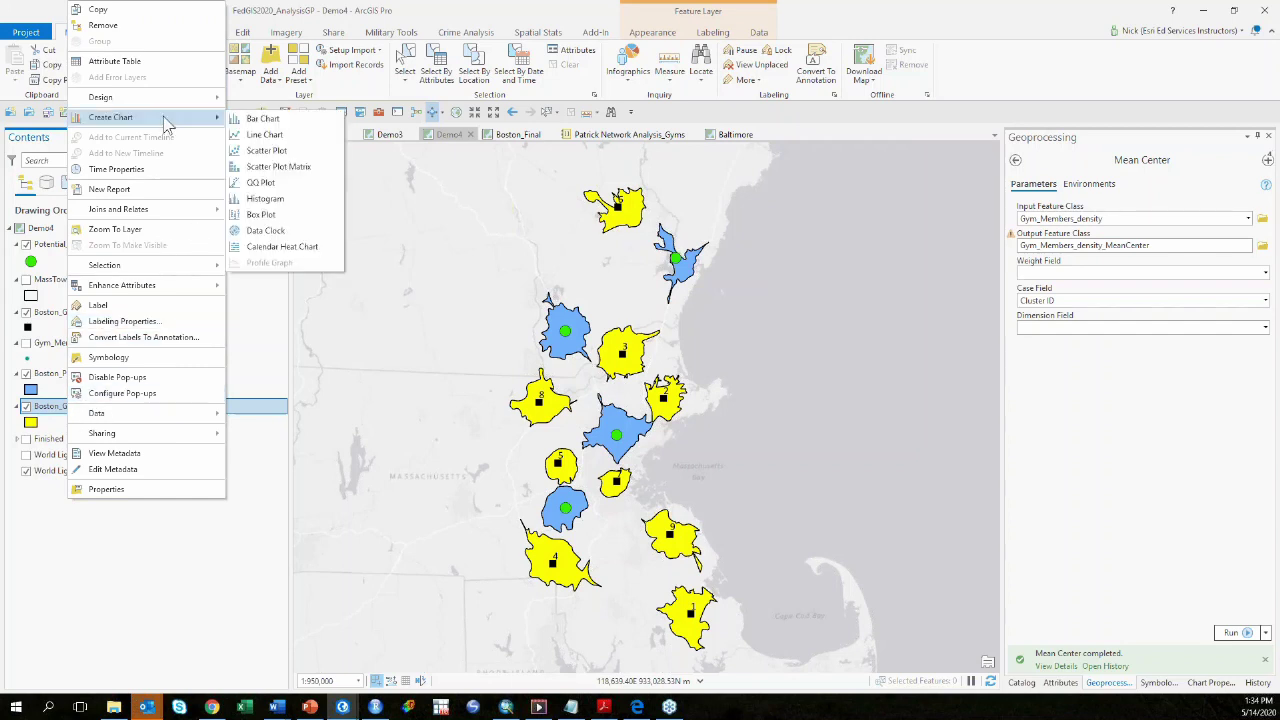
left_click(264, 119)
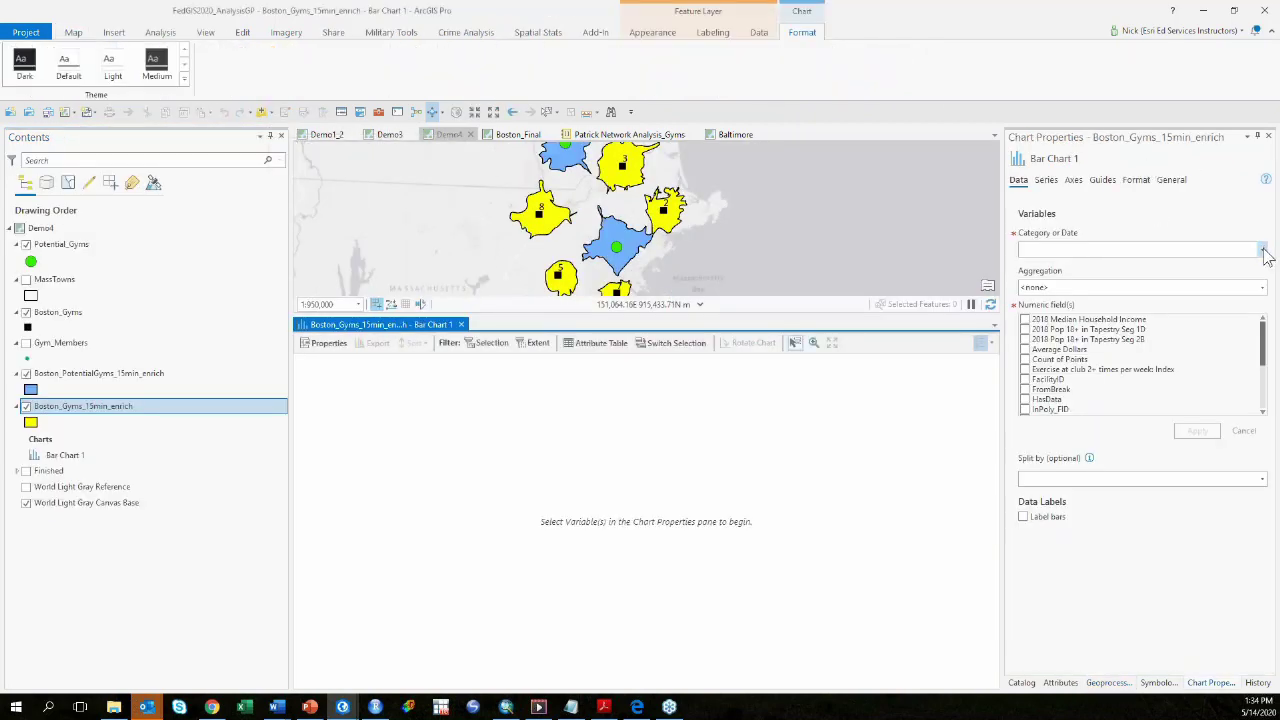
left_click(1263, 250)
left_click(1262, 249)
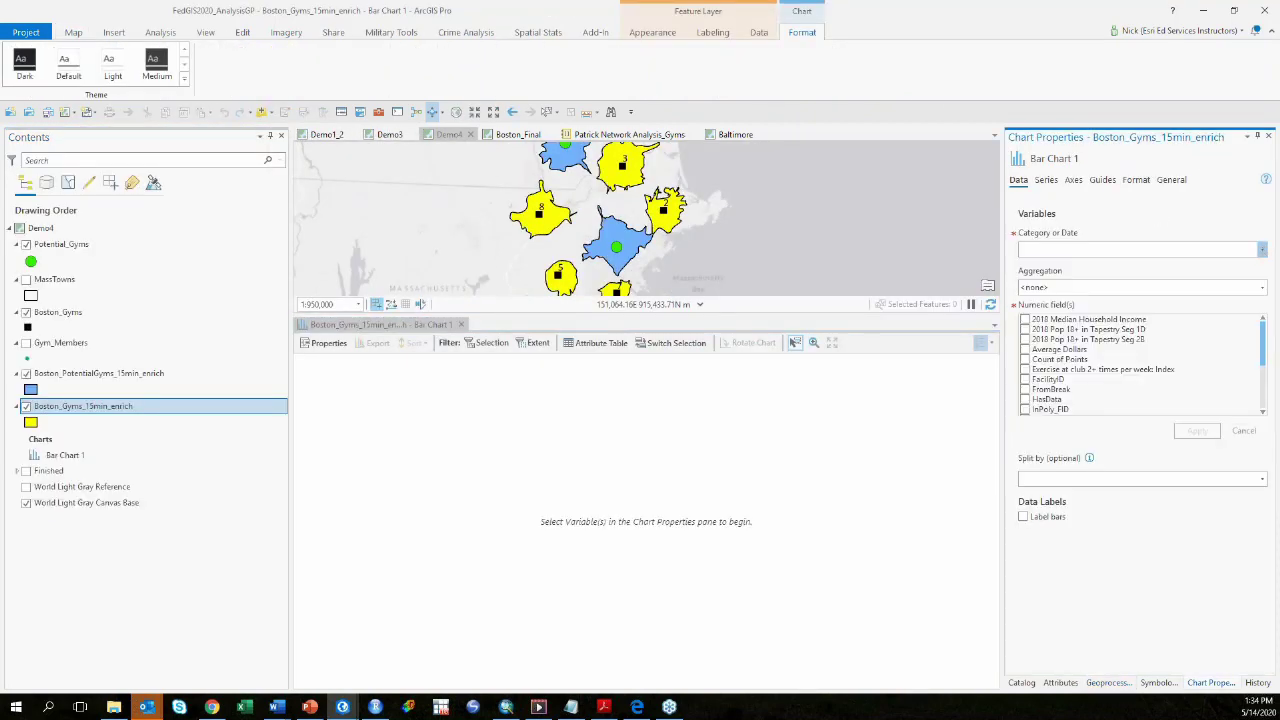
left_click_drag(1263, 345, 1262, 406)
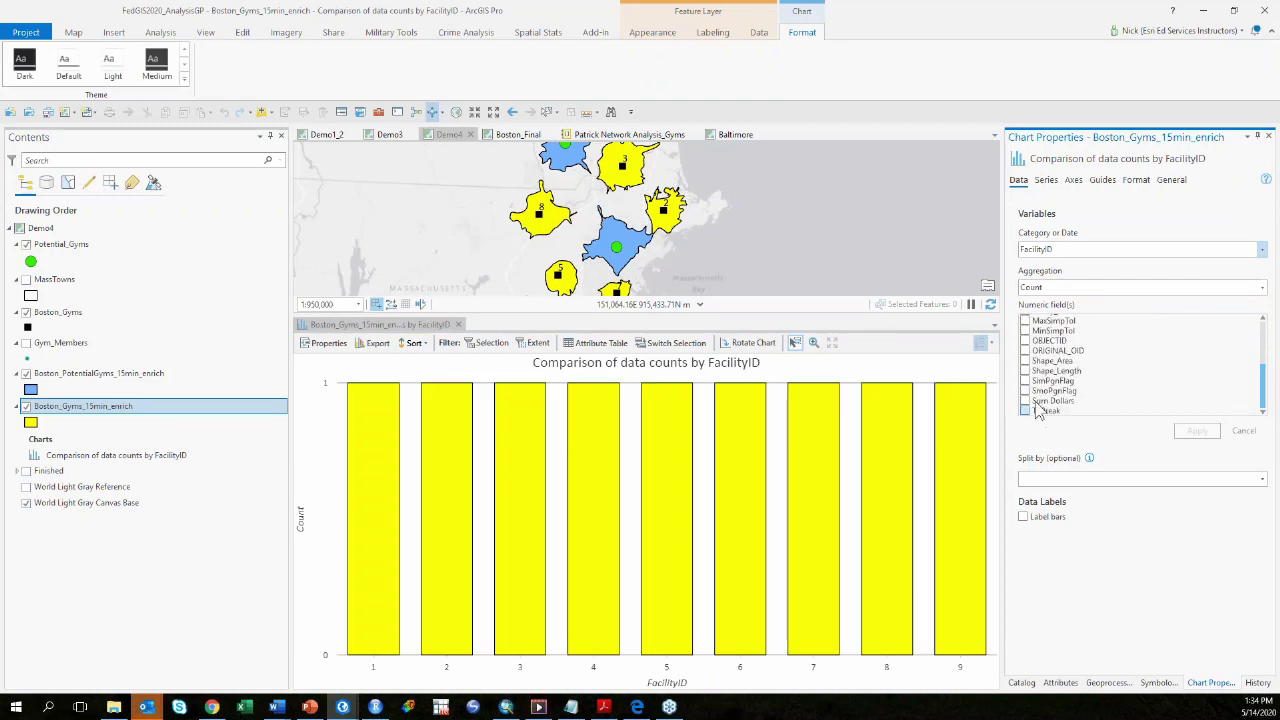
scroll(1036, 400, "up", 6)
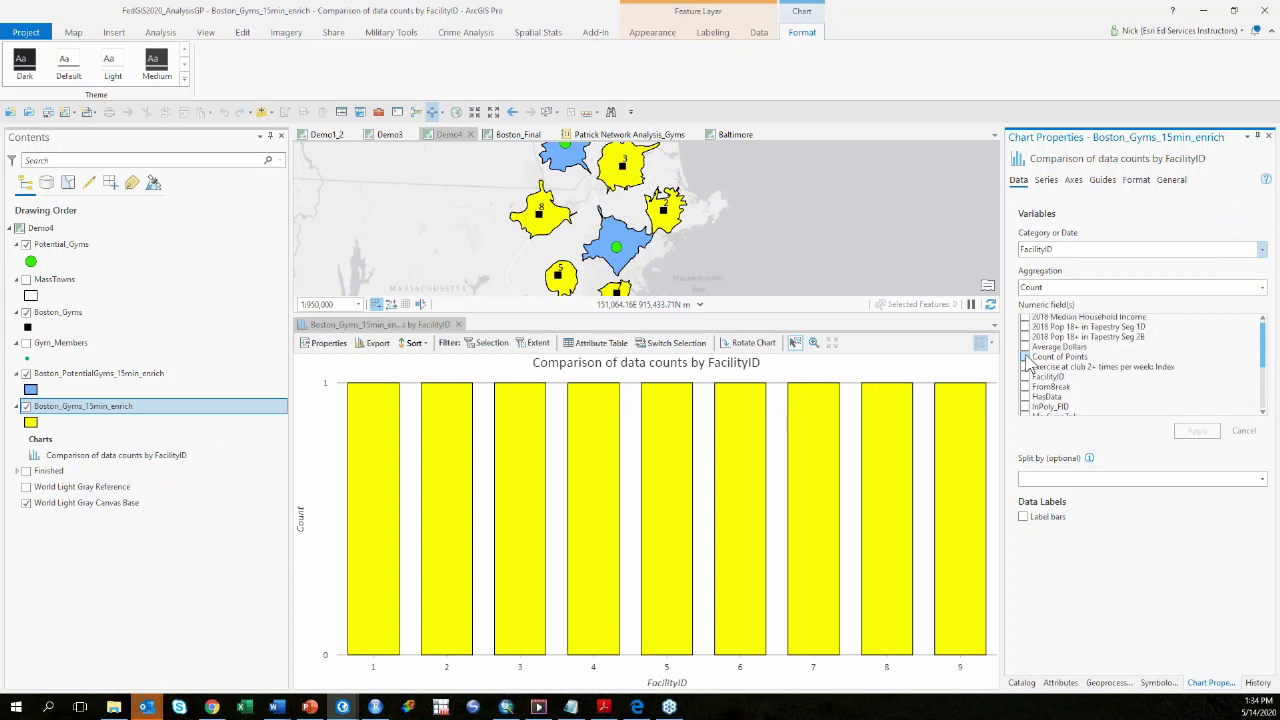
left_click(1025, 347)
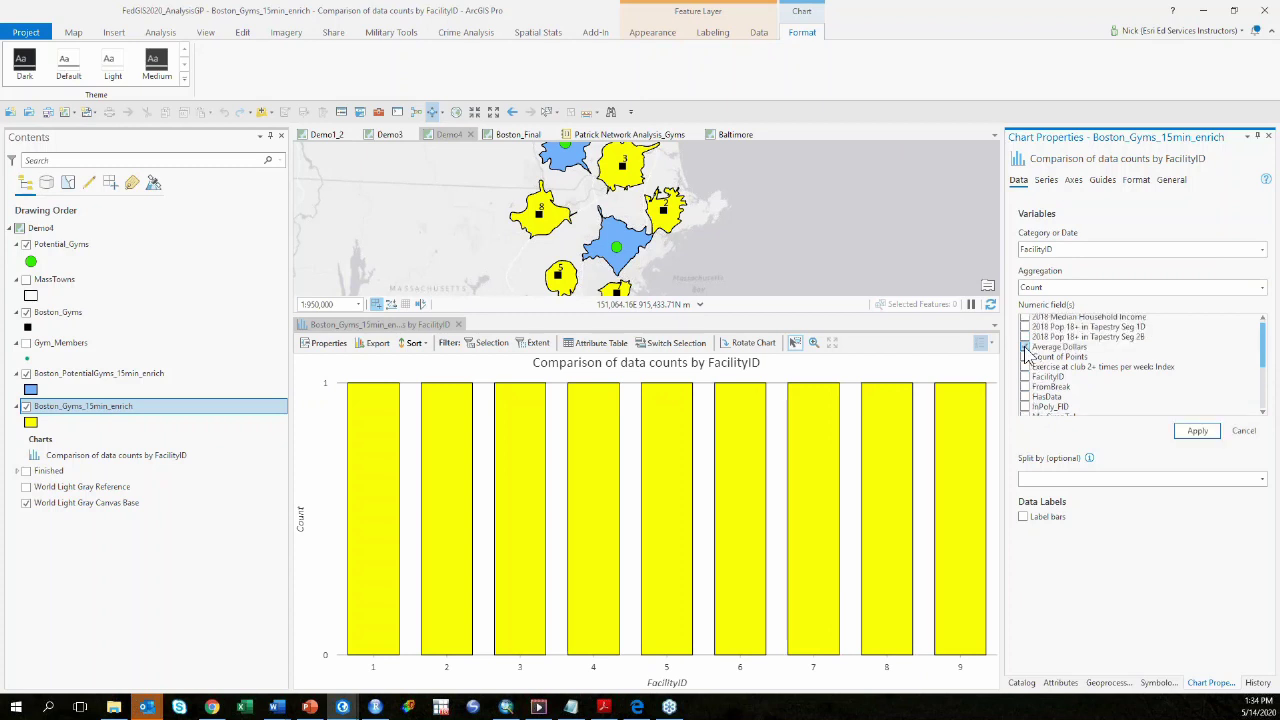
left_click(1199, 431)
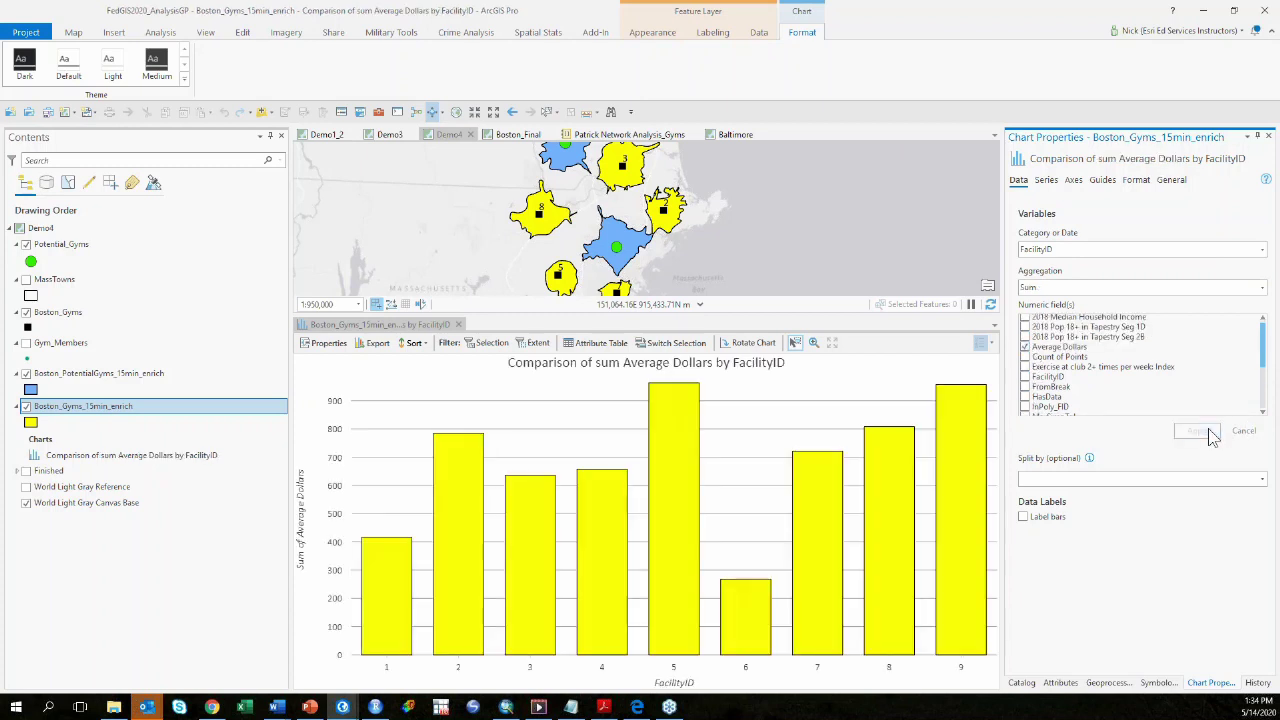
Step: Select gym 5's area on the map through its bar in the Average Dollars chart, and close the chart view
scroll(757, 237, "down", 2)
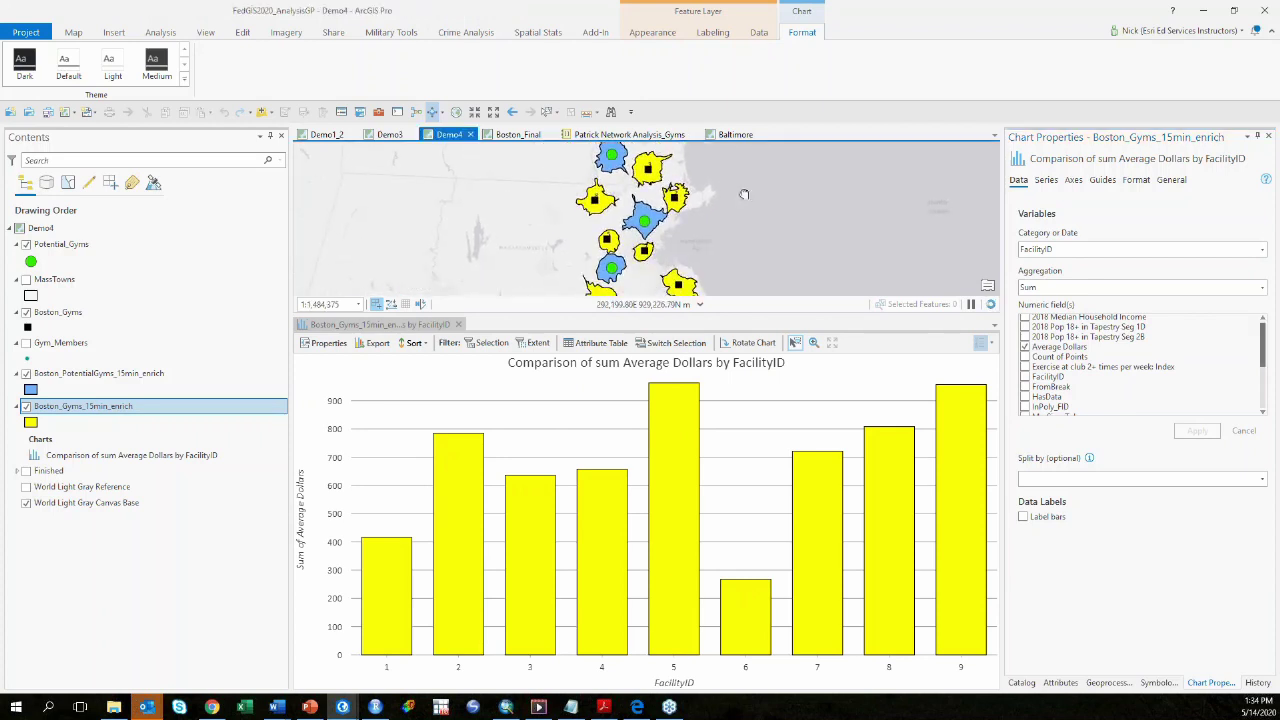
mouse_move(680, 418)
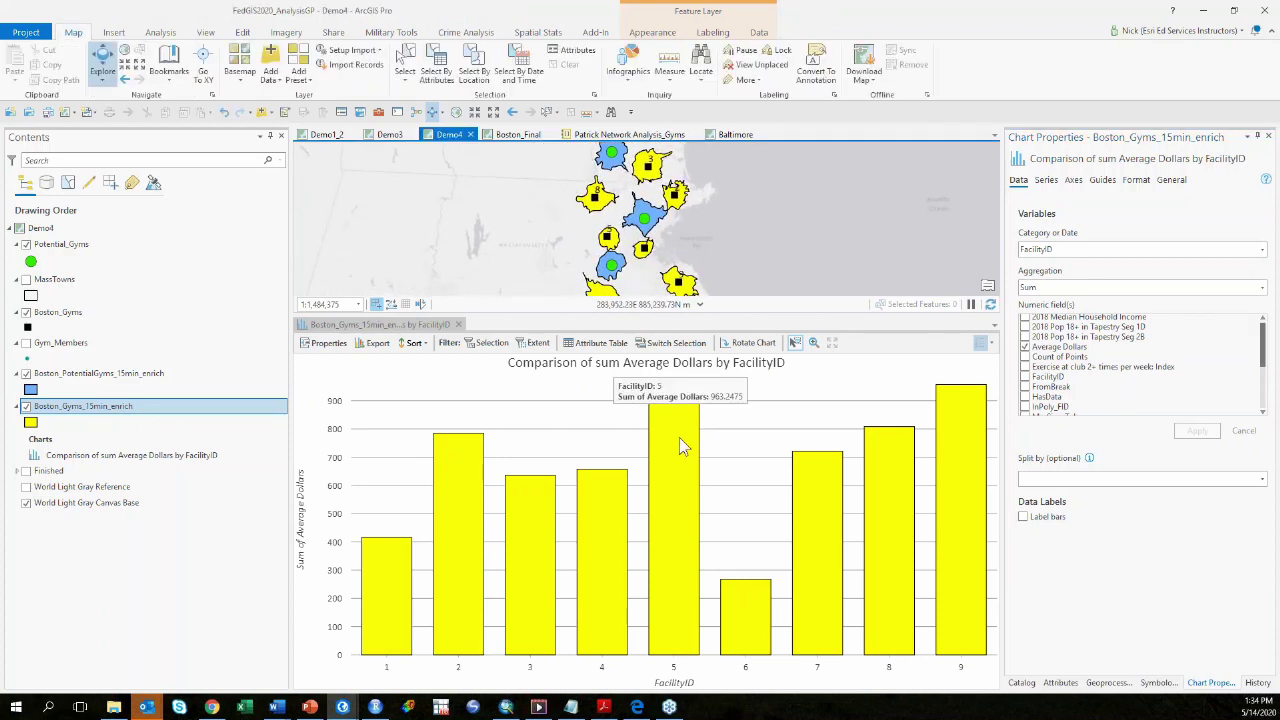
left_click(677, 450)
scroll(603, 232, "up", 2)
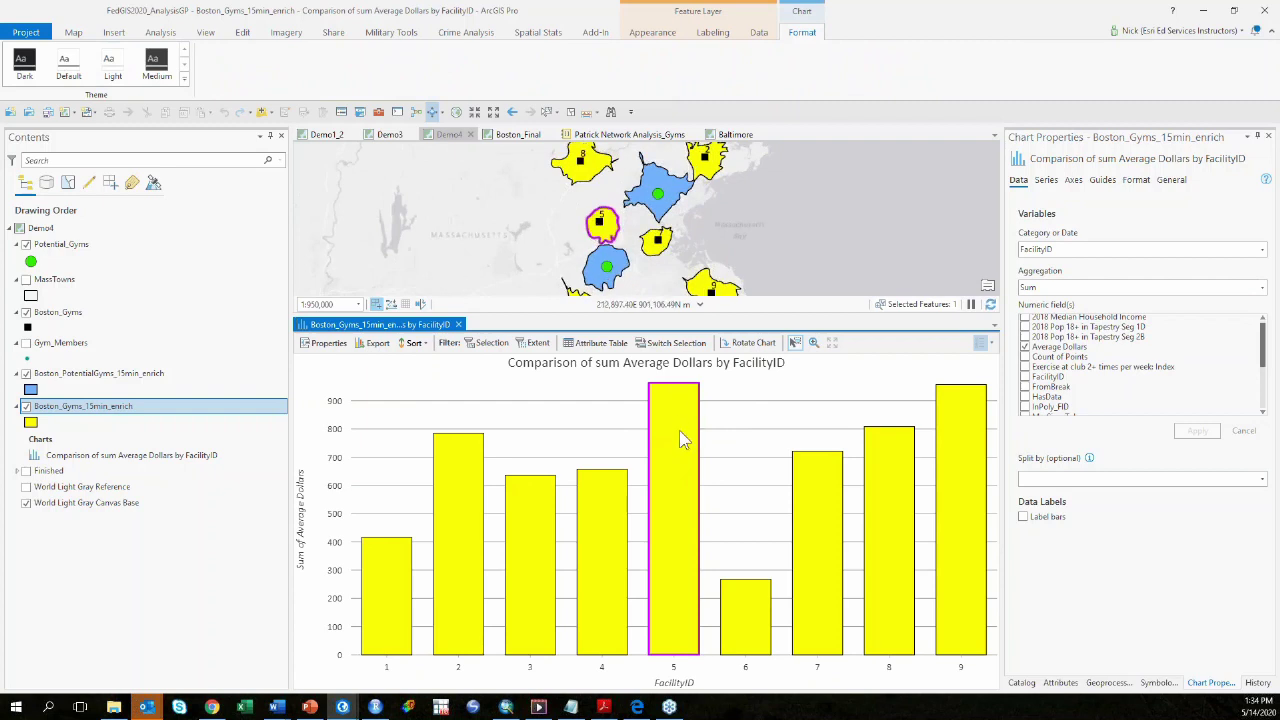
mouse_move(681, 437)
left_click(458, 325)
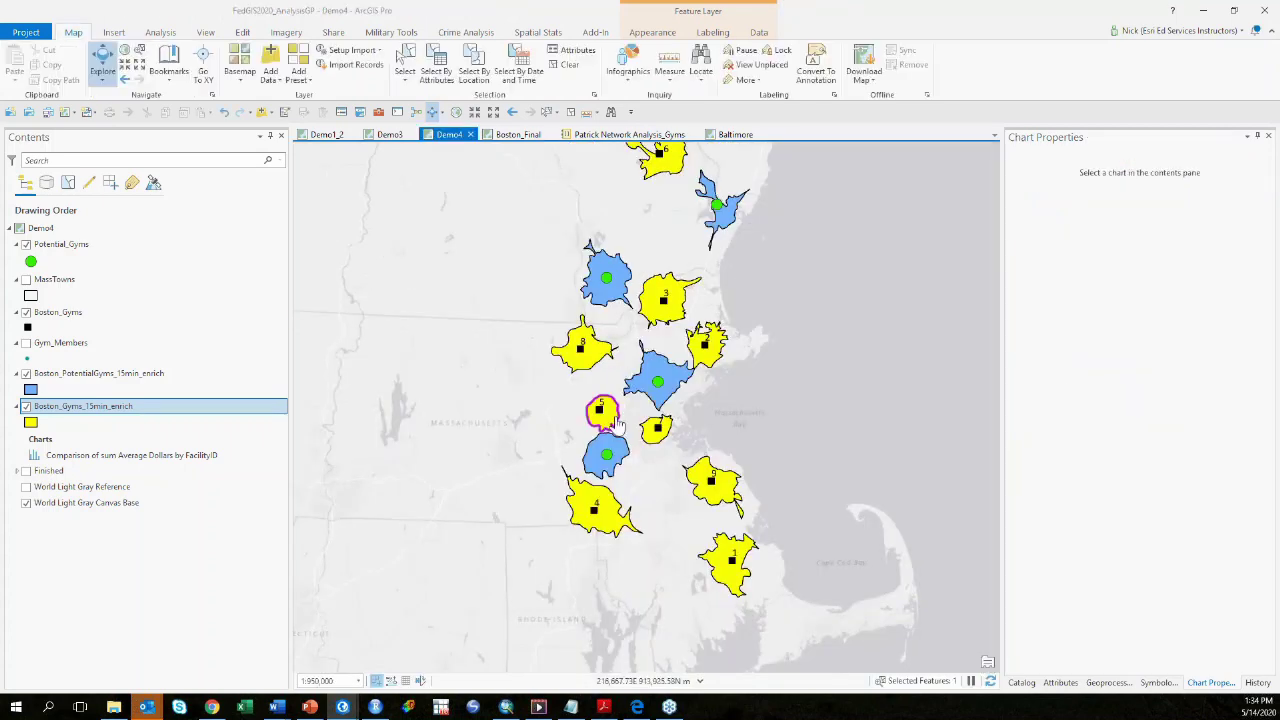
left_click_drag(882, 346, 856, 393)
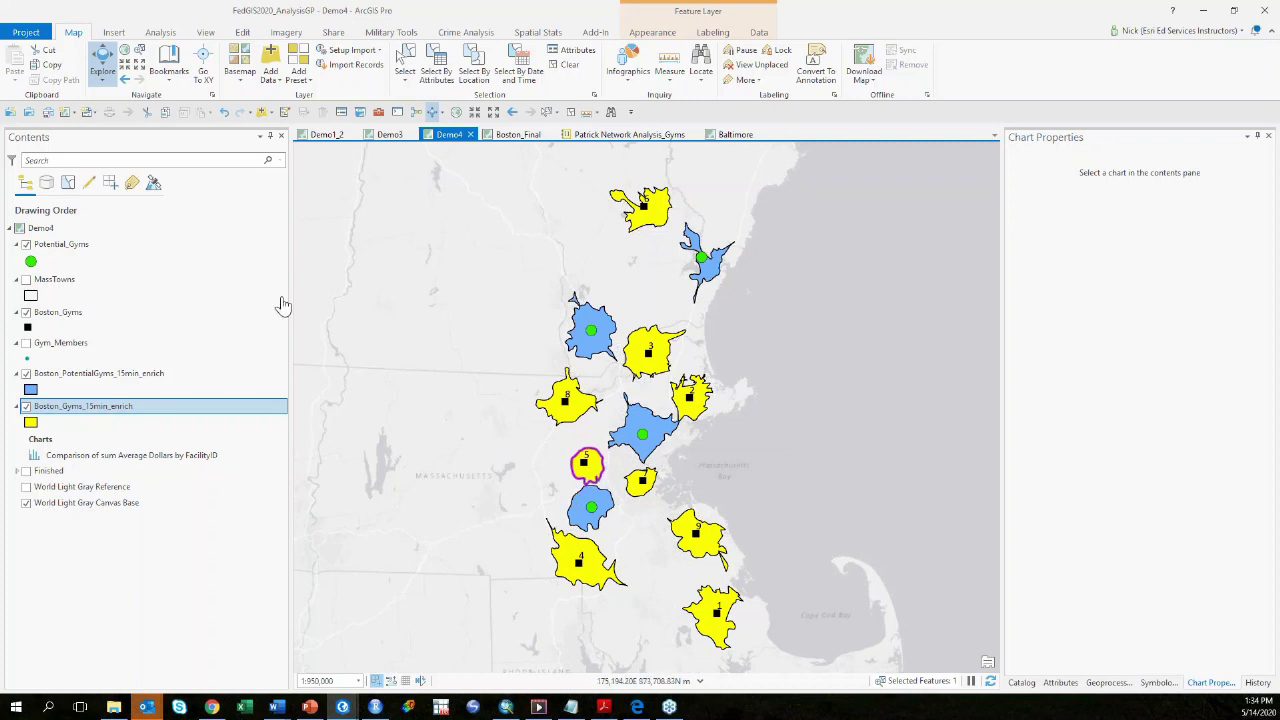
Step: Open the Similarity Search tool from the Mapping Clusters toolset of Spatial Statistics and read its description
left_click(160, 32)
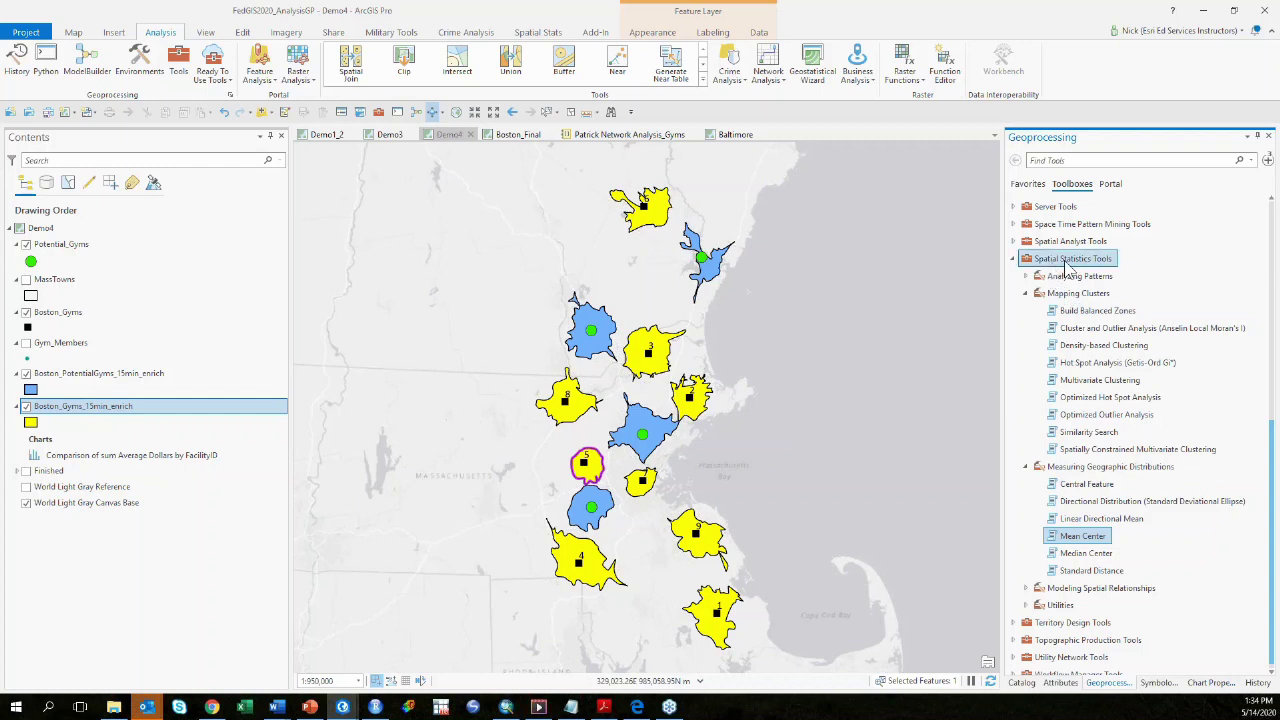
double_click(1072, 436)
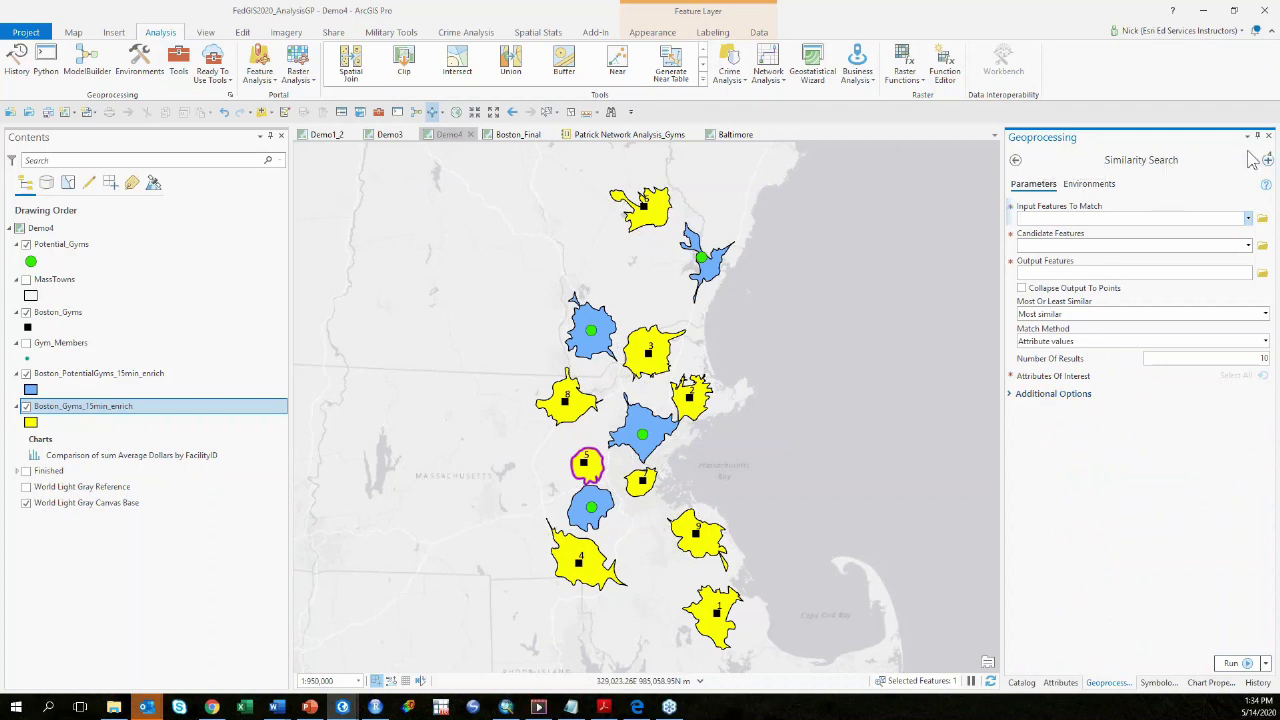
mouse_move(1265, 188)
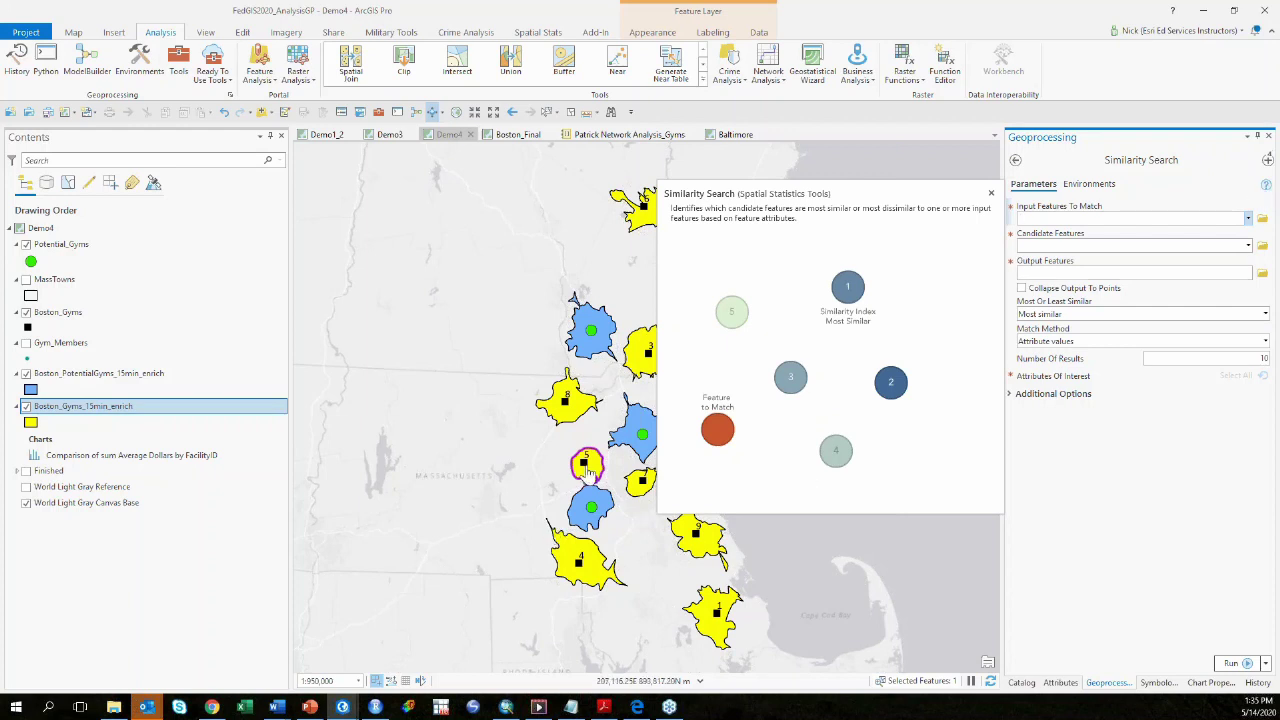
Step: Set Boston_Gyms_15min_enrich as the features to match, Boston_PotentialGyms_15min_enrich as the candidates, and name the output simsearch
left_click(1248, 219)
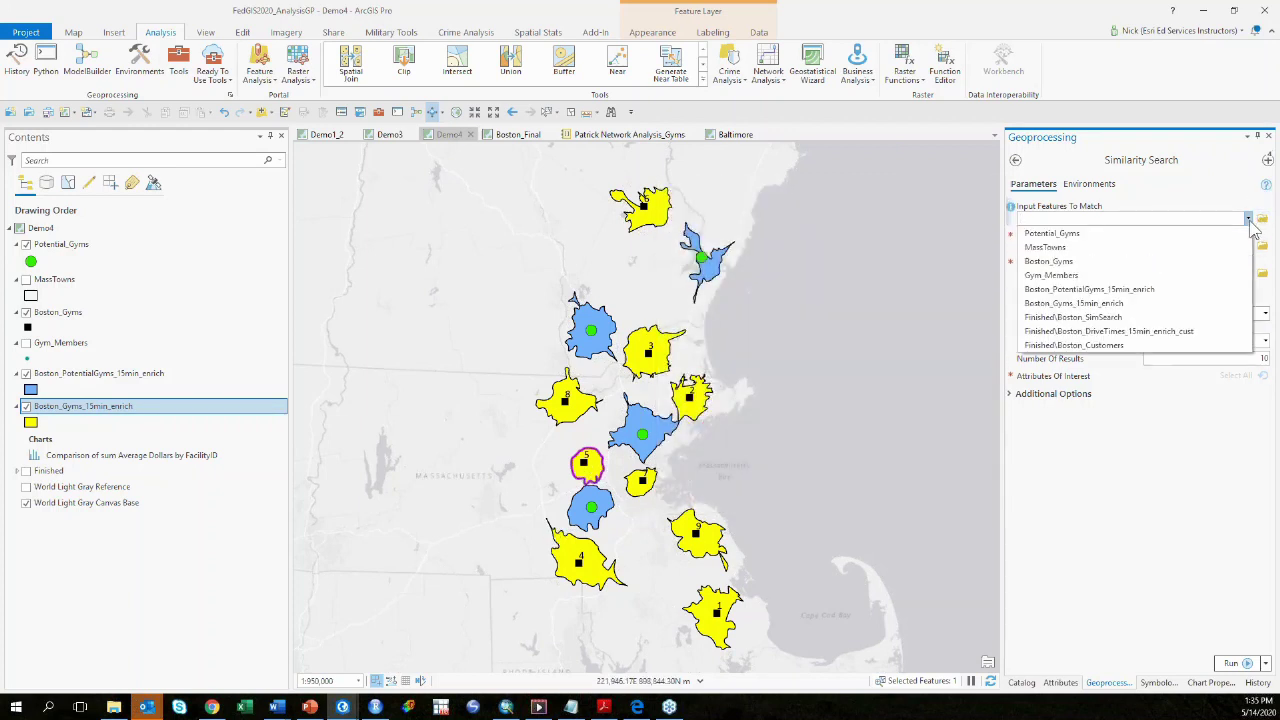
left_click(1213, 303)
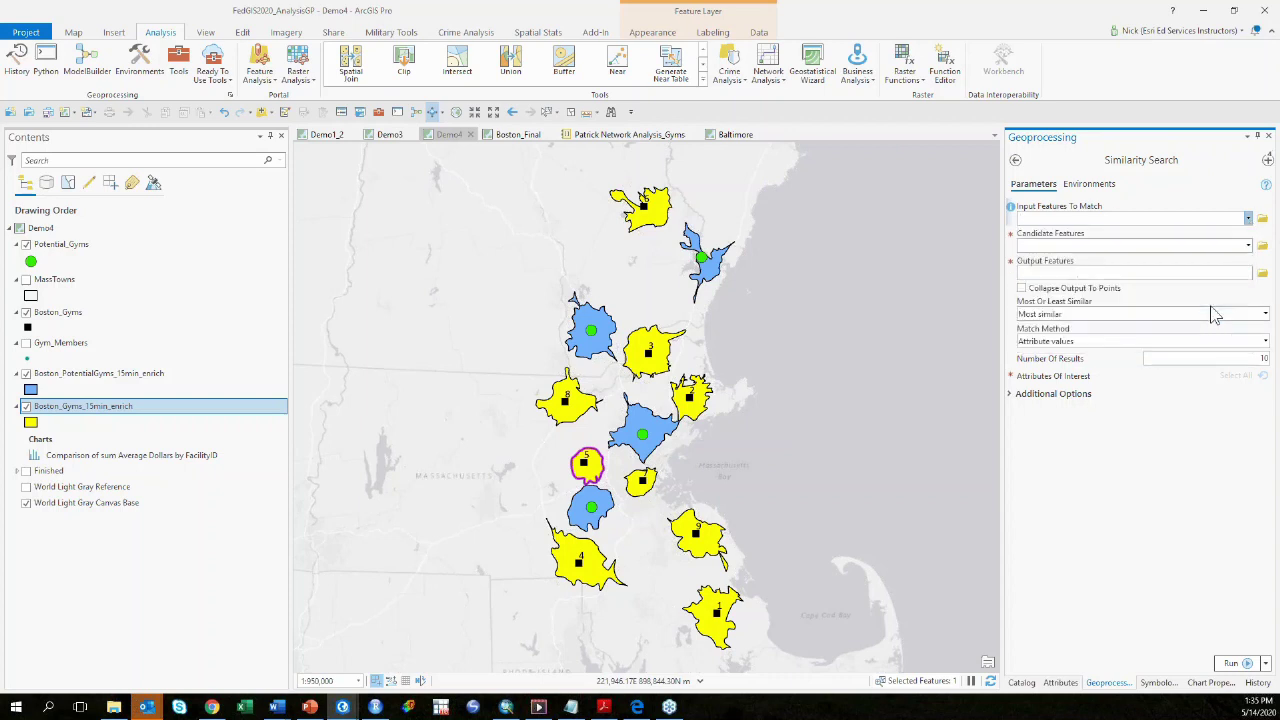
left_click(1248, 246)
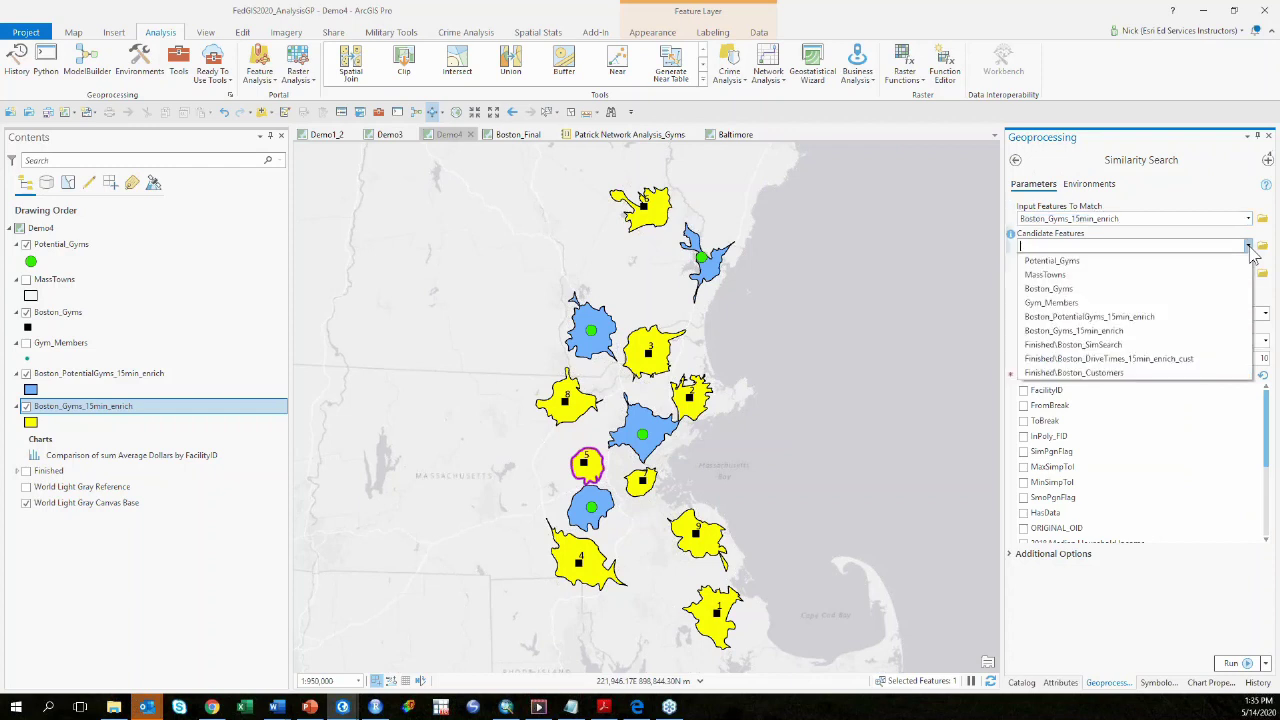
left_click(1169, 315)
left_click(1182, 276)
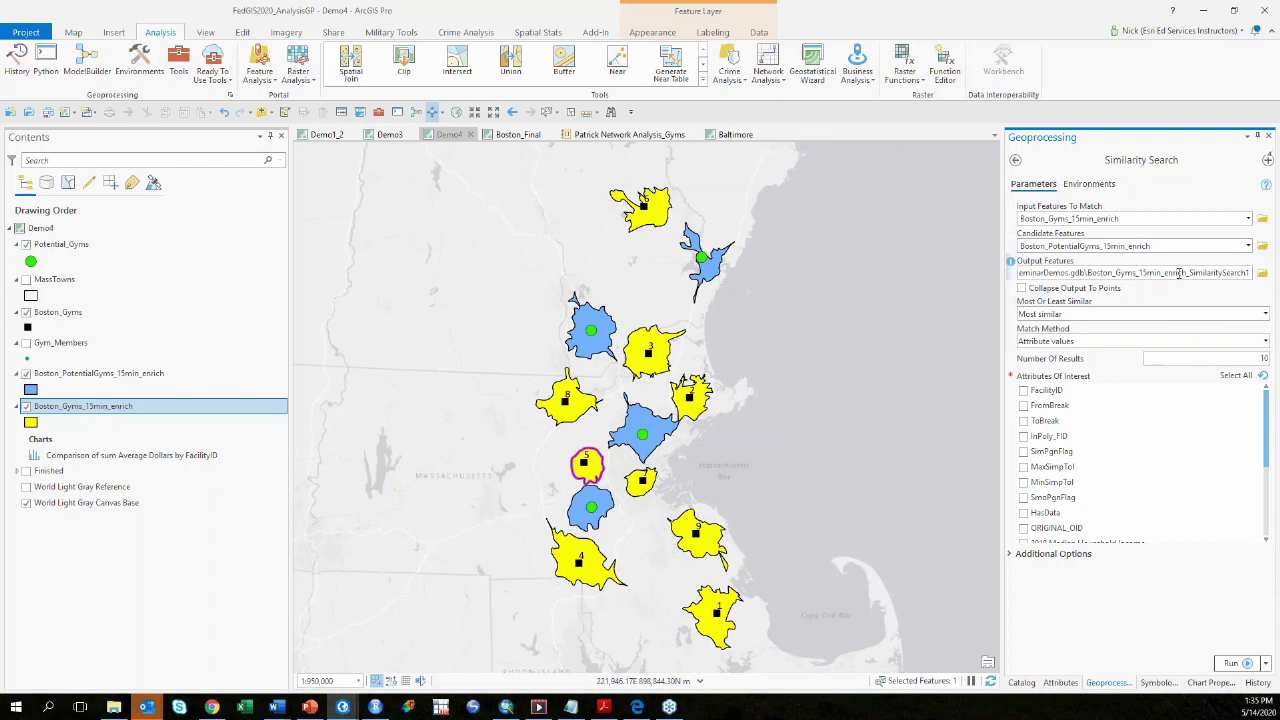
double_click(1088, 273)
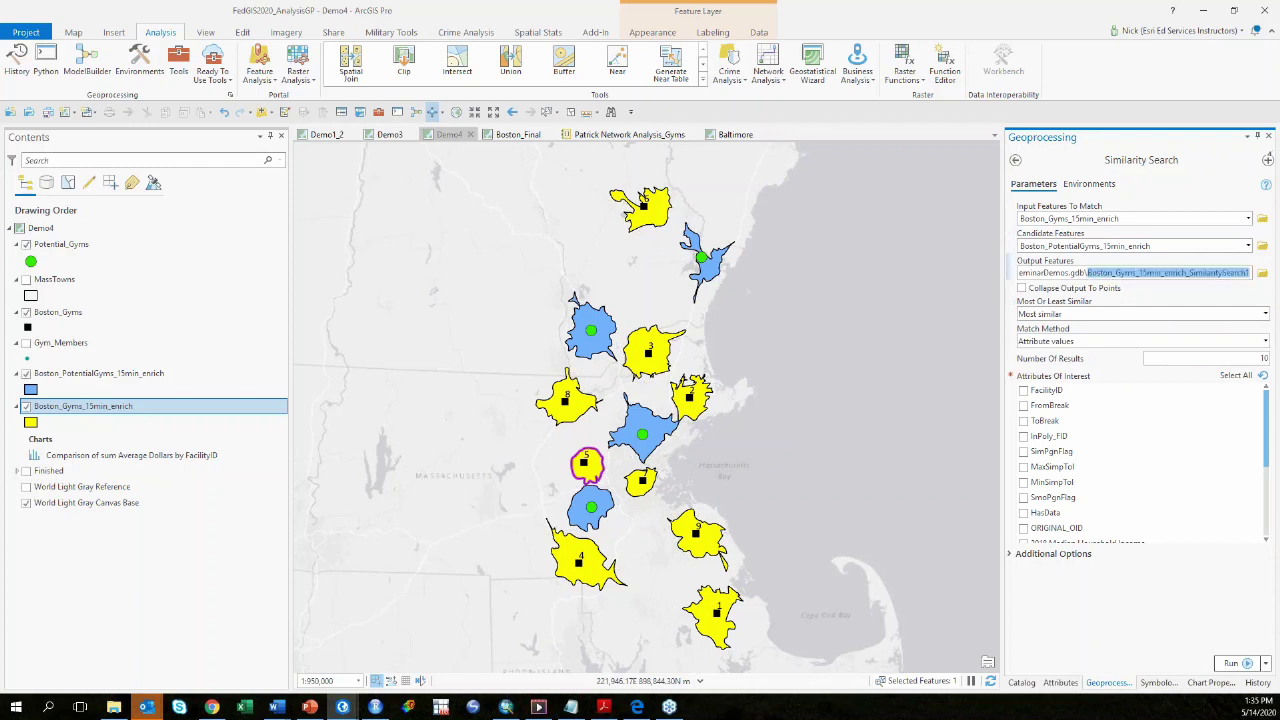
type("simsearch")
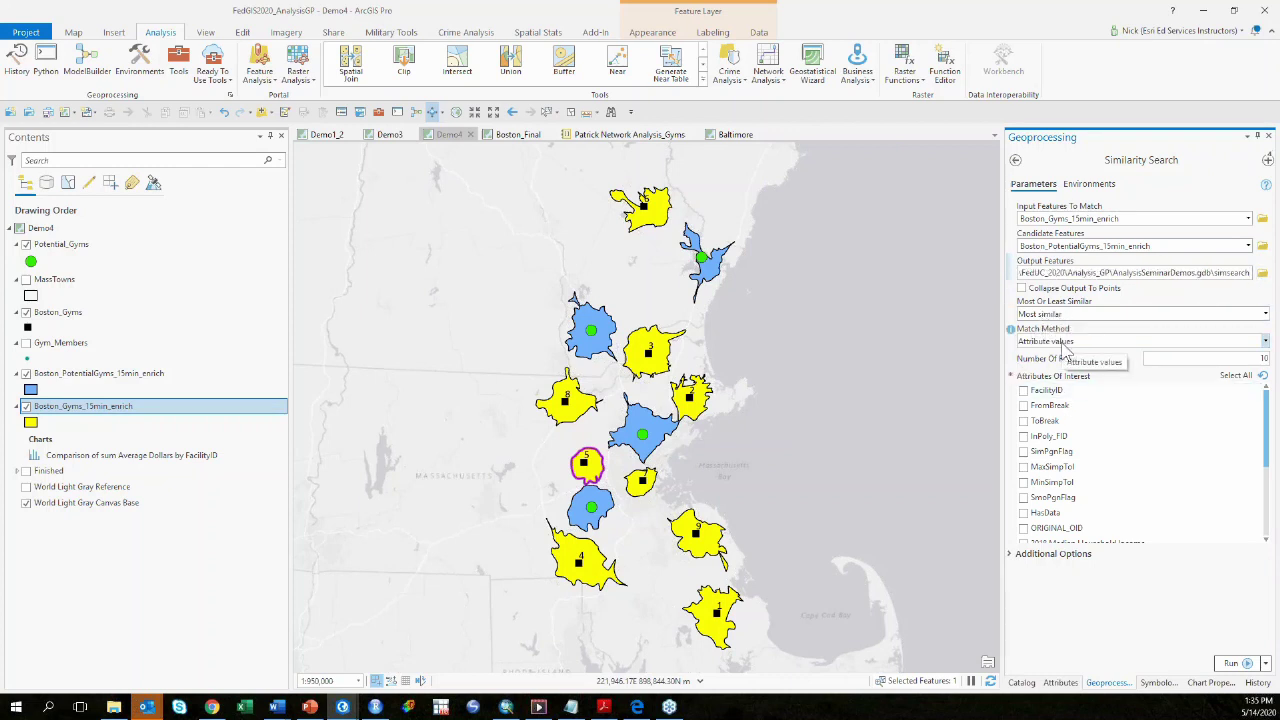
Step: Run Similarity Search for 4 results on 2018 Median Household Income, Exercise at club 2+ times per week, and Pop 18+ in Tapestry Seg 1D and 2B
left_click_drag(1268, 458, 1268, 506)
left_click(1023, 436)
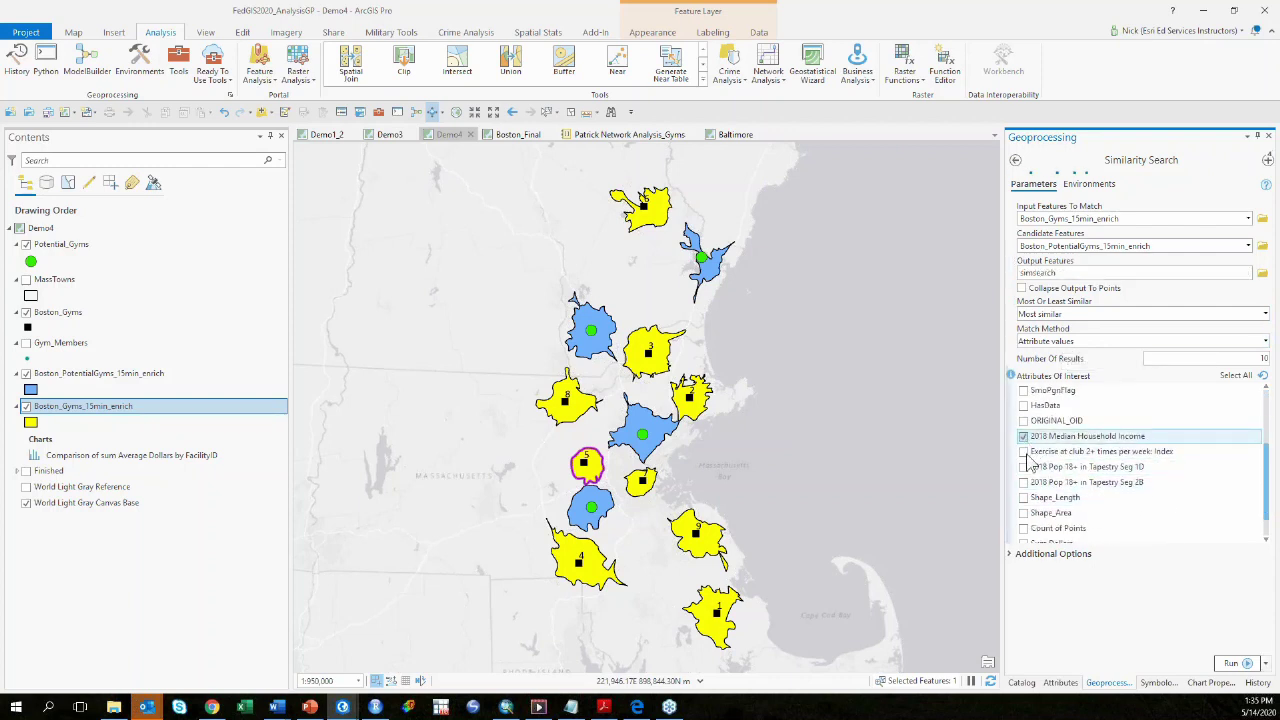
left_click(1024, 438)
left_click_drag(1026, 443, 1026, 482)
left_click(1026, 452)
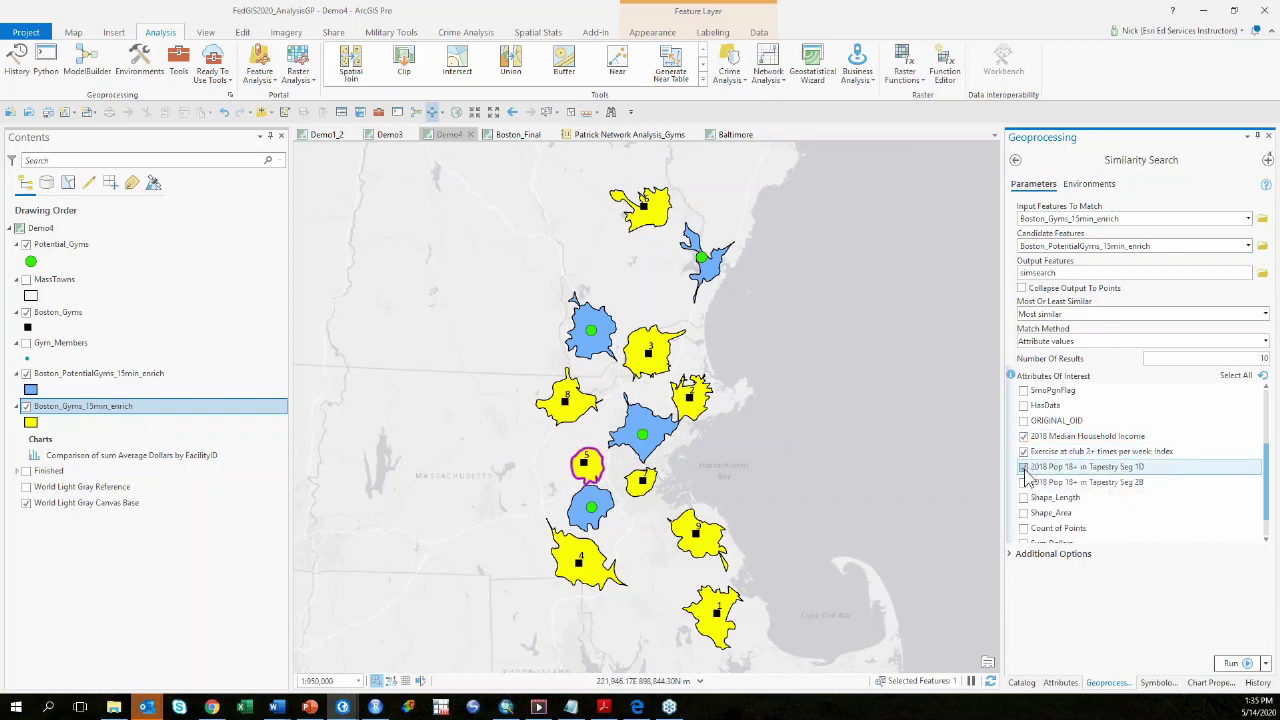
left_click(1024, 483)
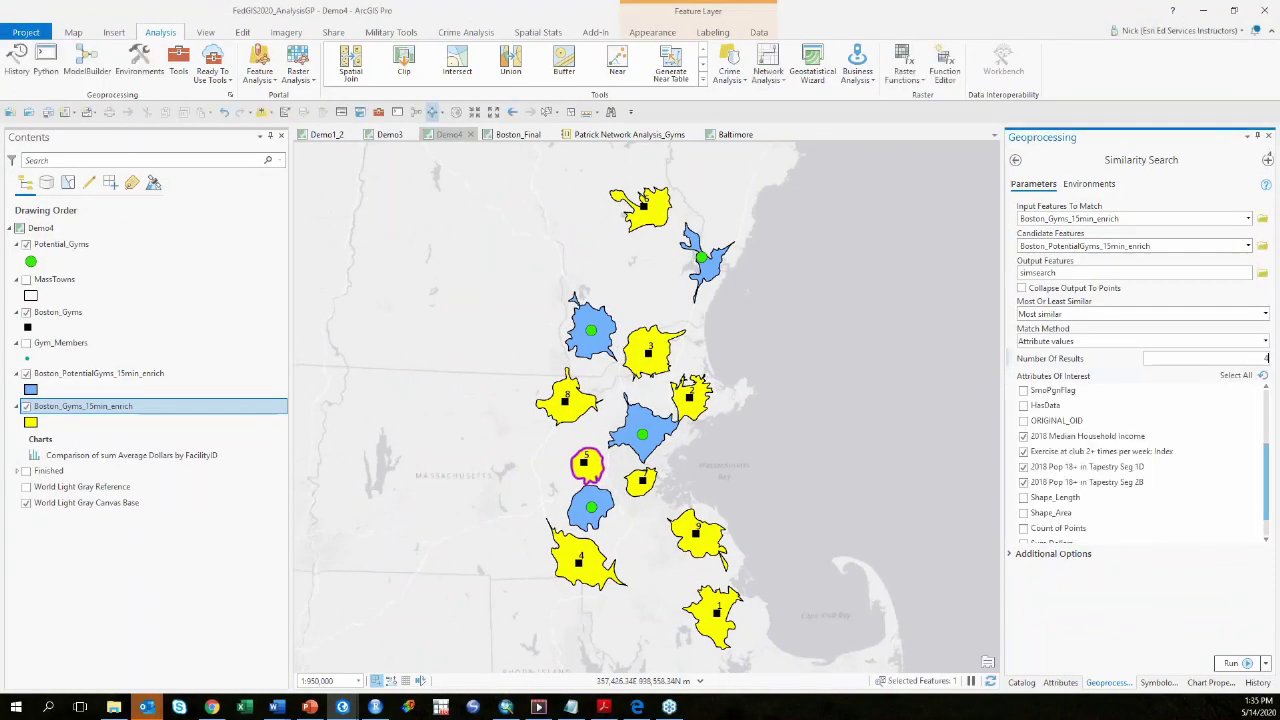
left_click(1238, 664)
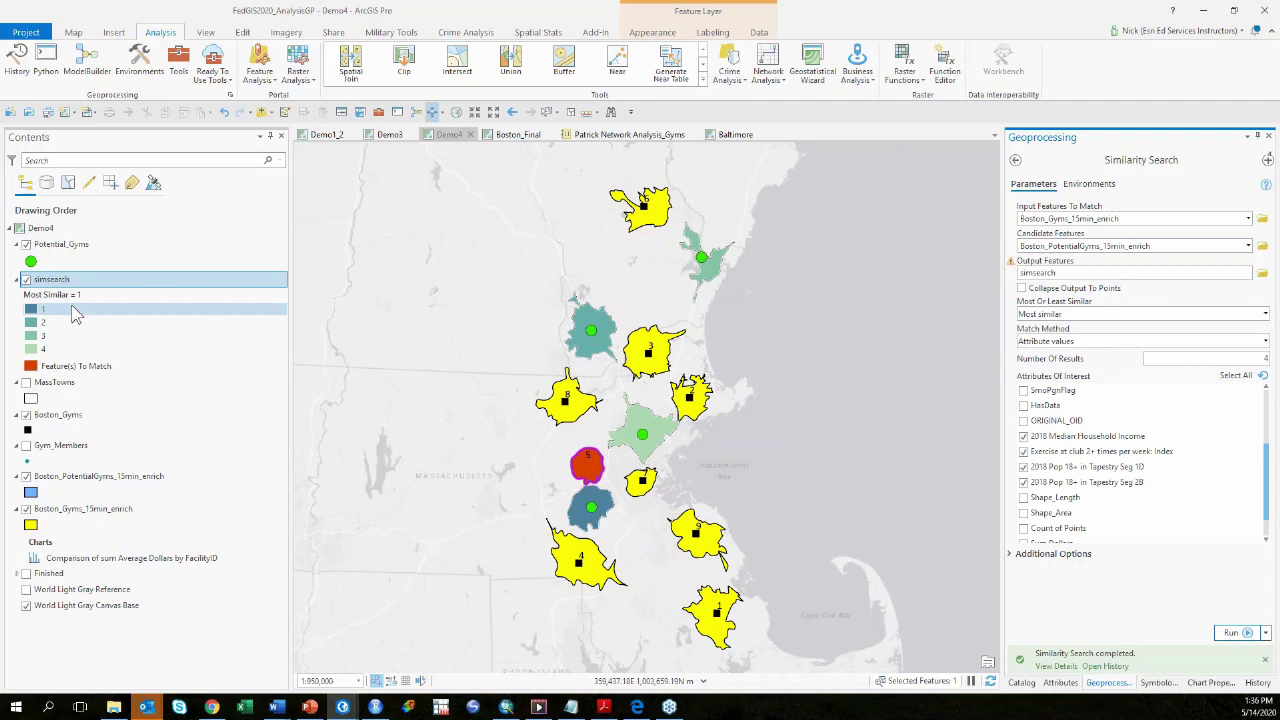
Step: Show MassTowns above all other layers and identify the town around the candidate gym ranked 1 in simsearch
left_click(26, 383)
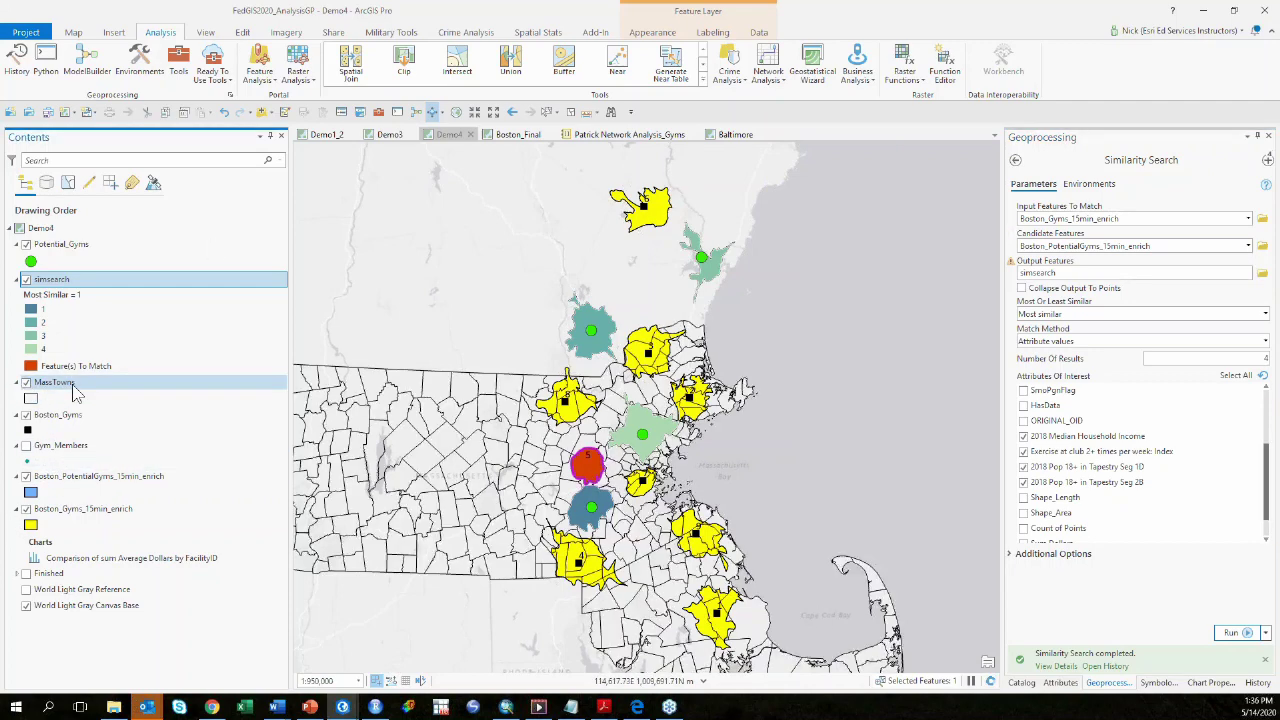
left_click_drag(73, 390, 84, 246)
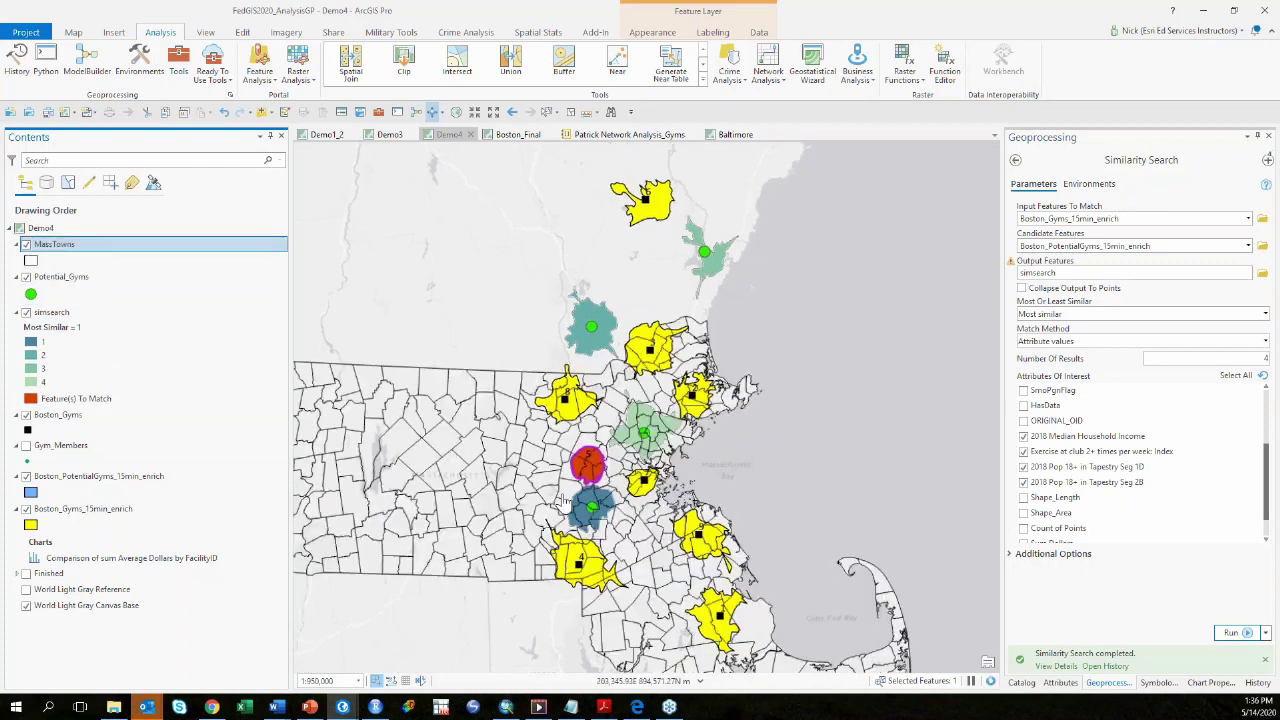
scroll(565, 486, "up", 2)
scroll(651, 580, "up", 5)
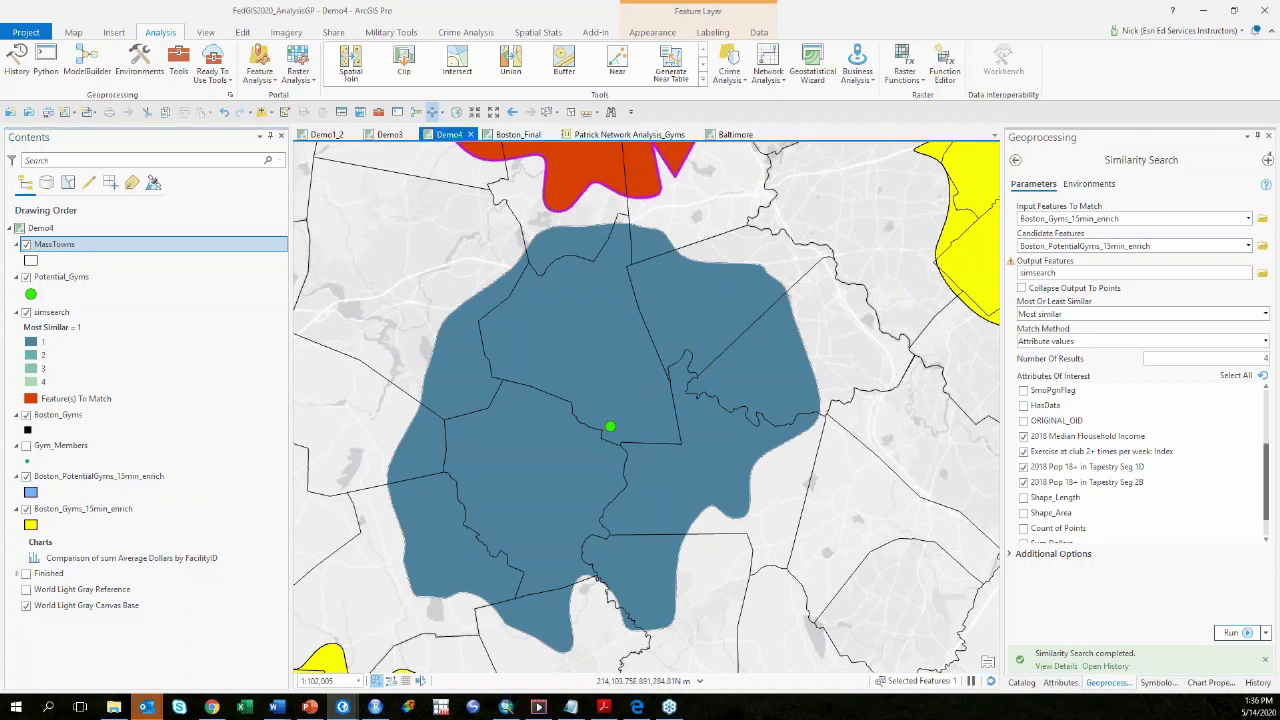
left_click(629, 390)
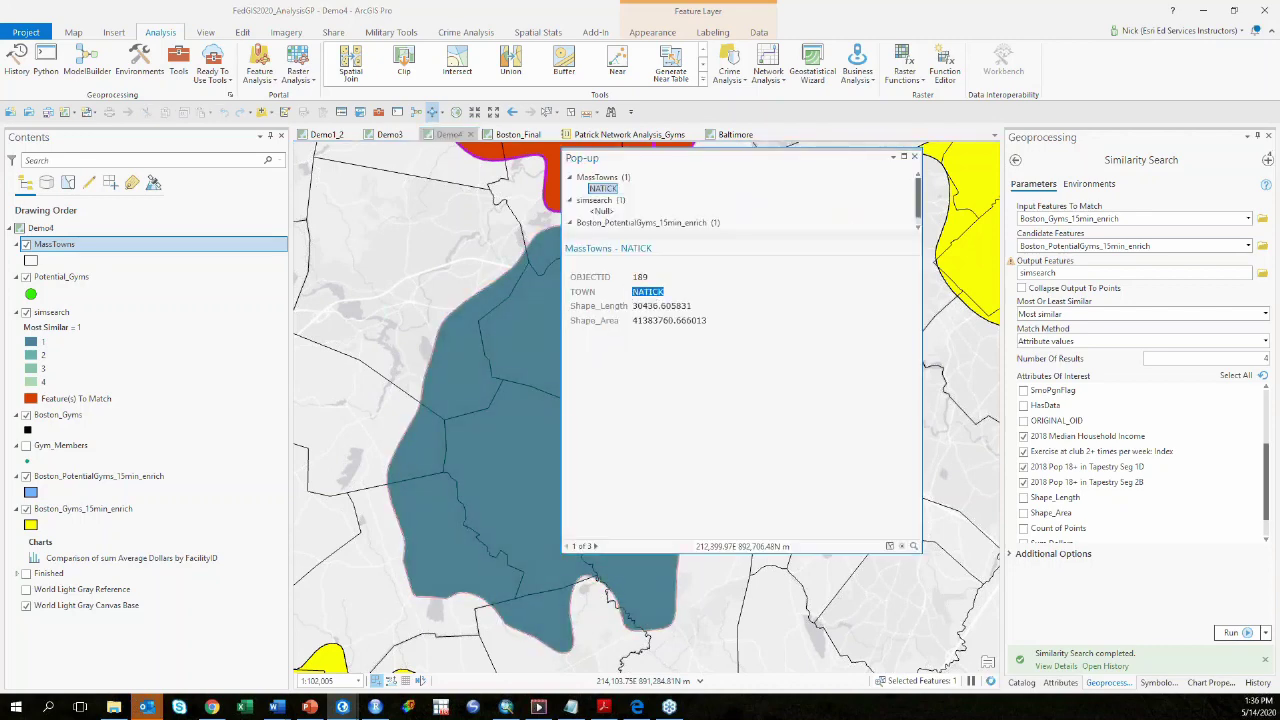
left_click(914, 156)
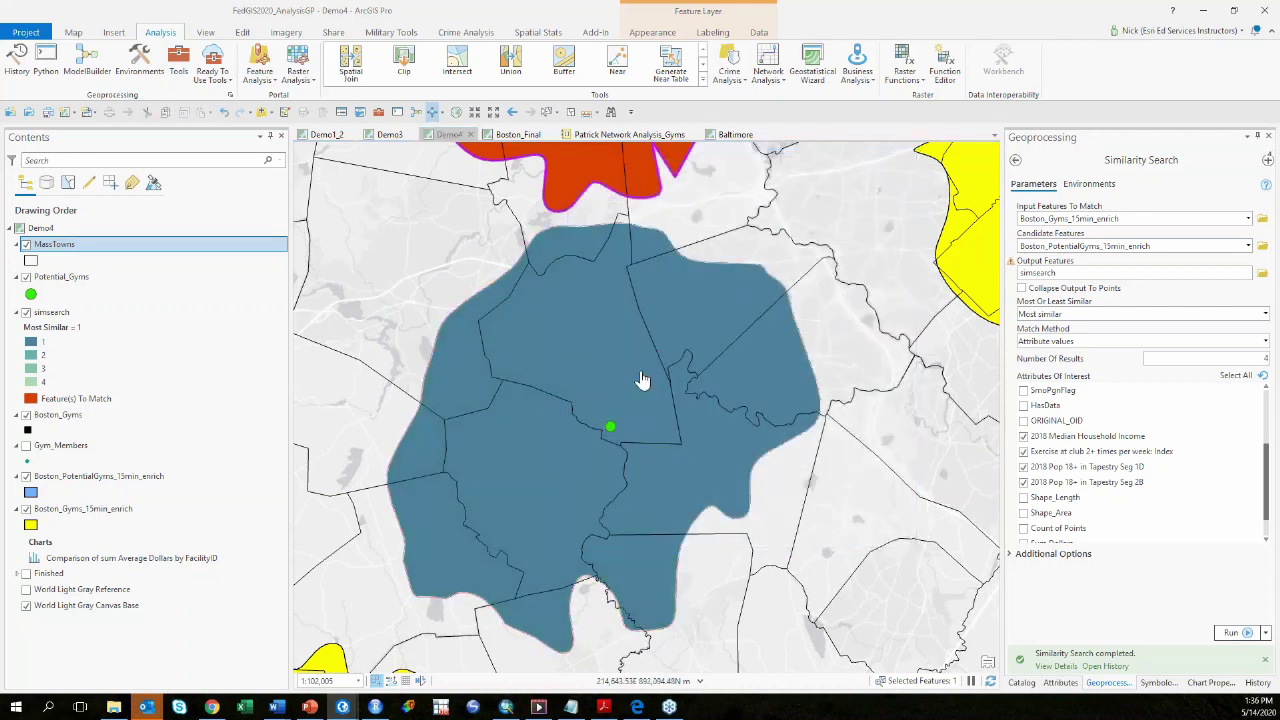
scroll(643, 377, "down", 3)
scroll(723, 416, "down", 5)
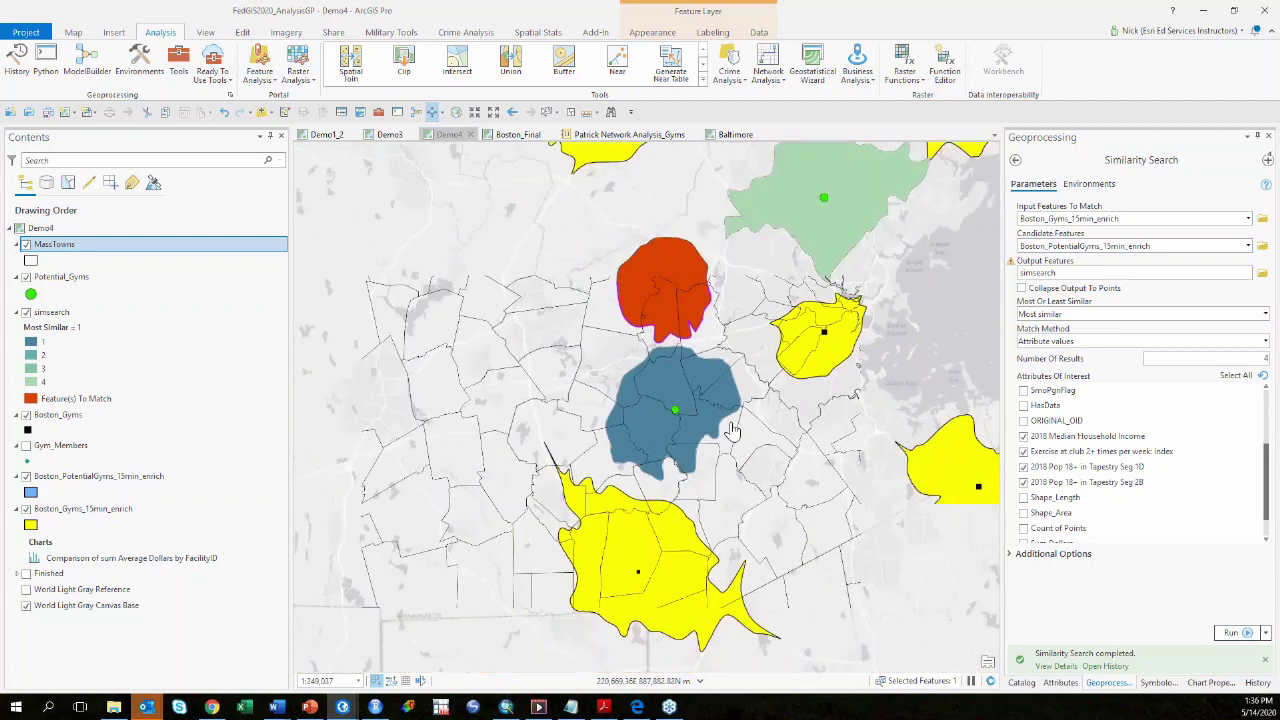
scroll(797, 432, "down", 3)
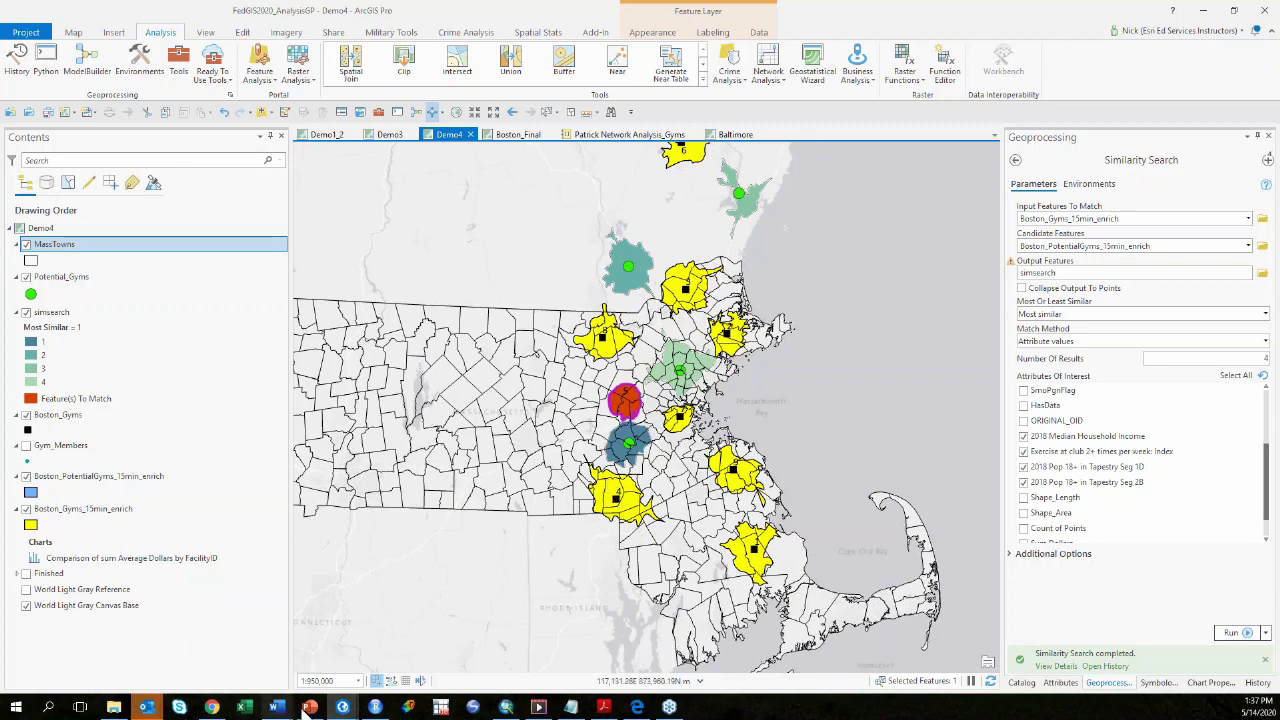
Step: Switch to the PowerPoint presentation and start the slide show from the 3D Analysis slide
left_click(310, 708)
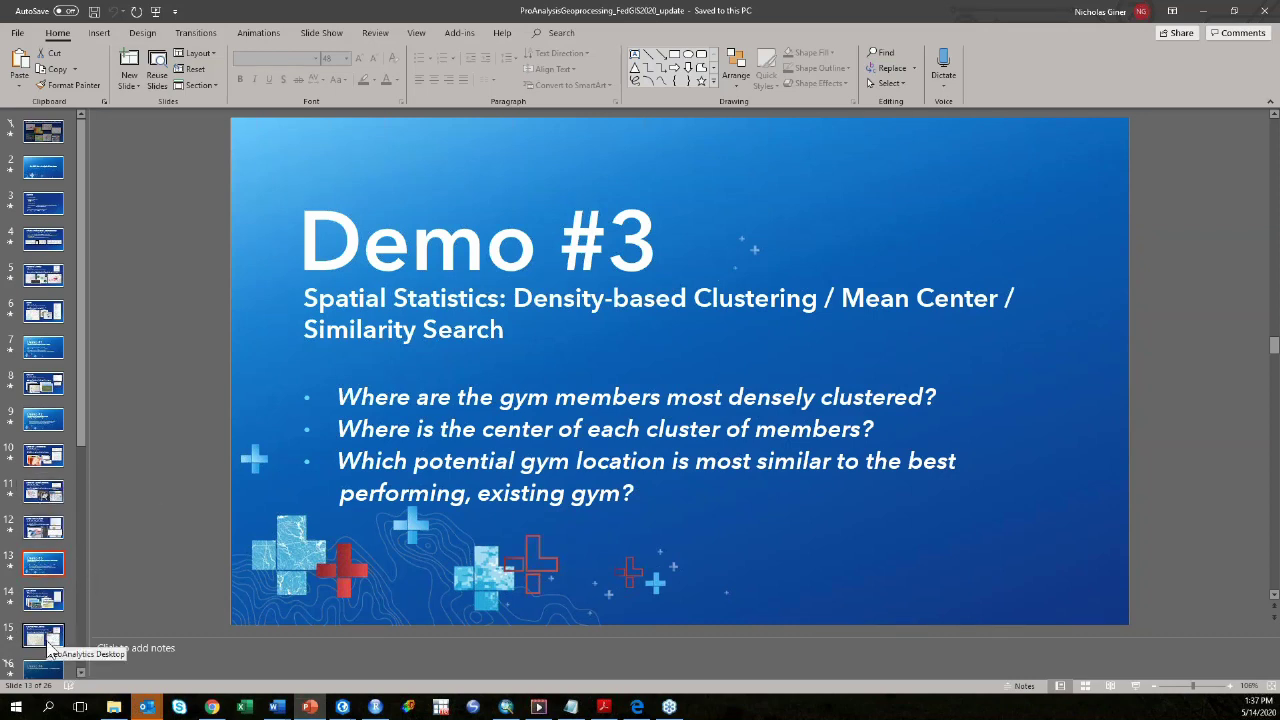
left_click(44, 600)
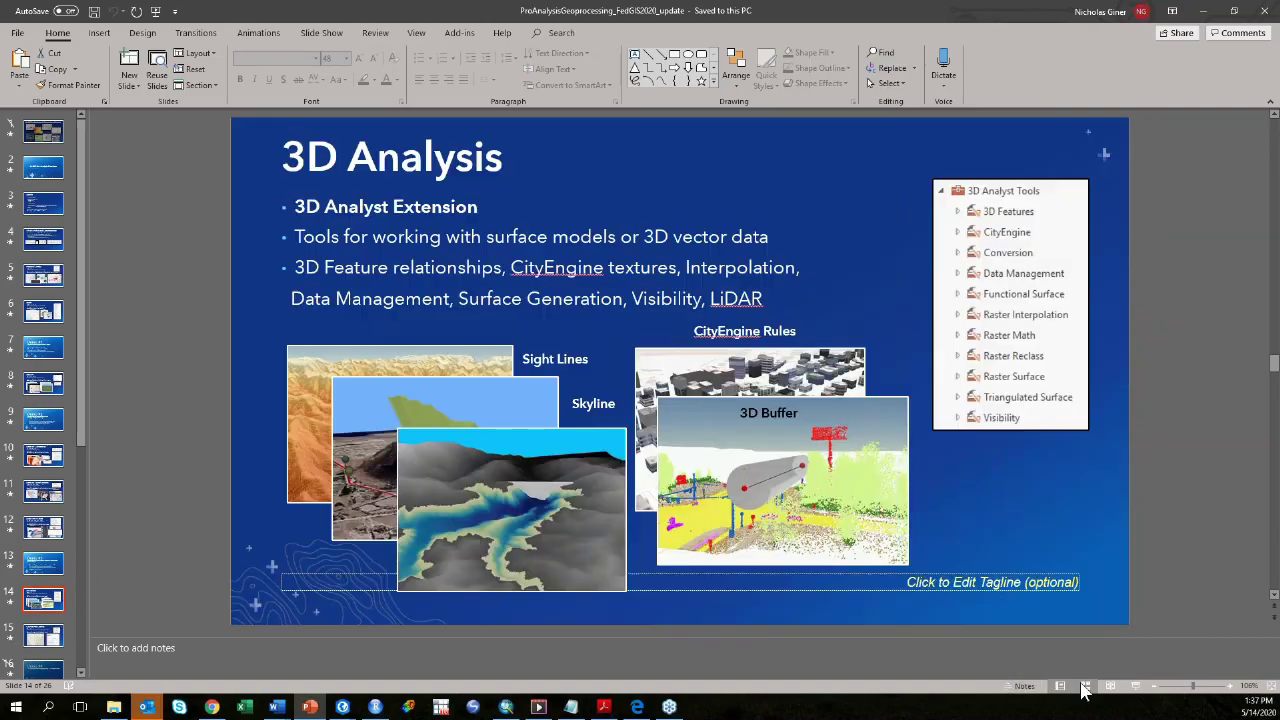
left_click(1135, 686)
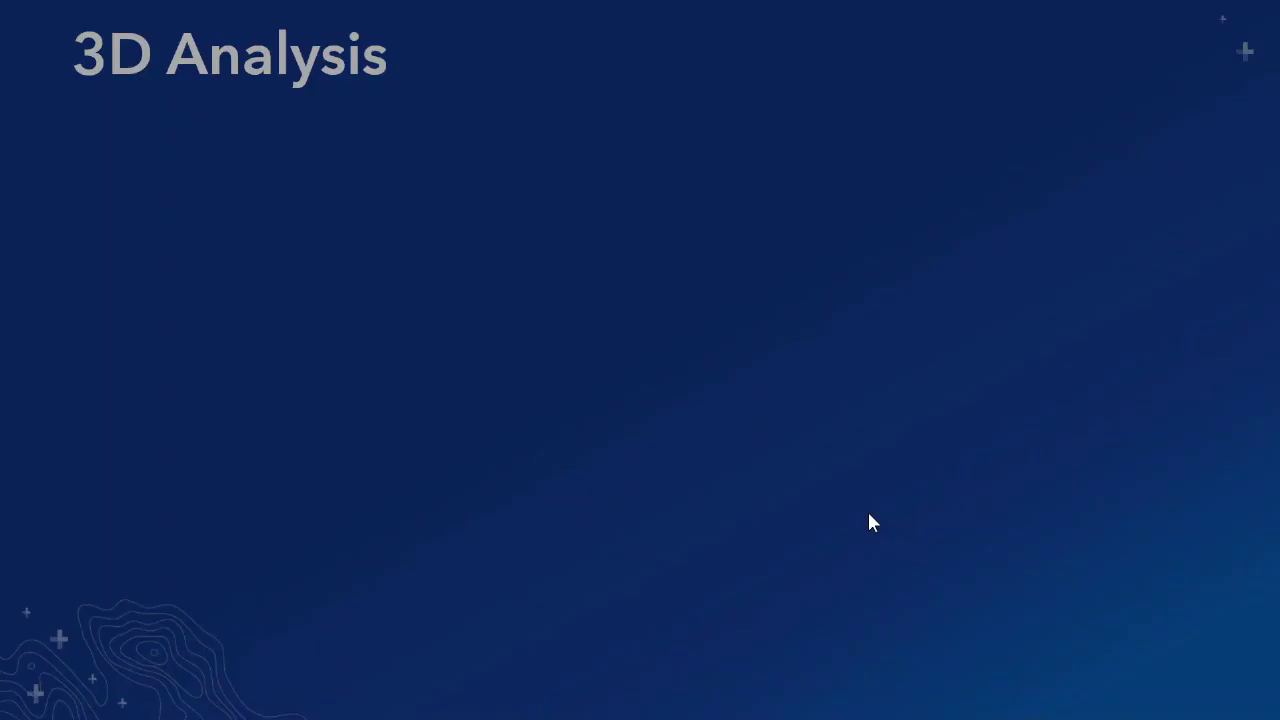
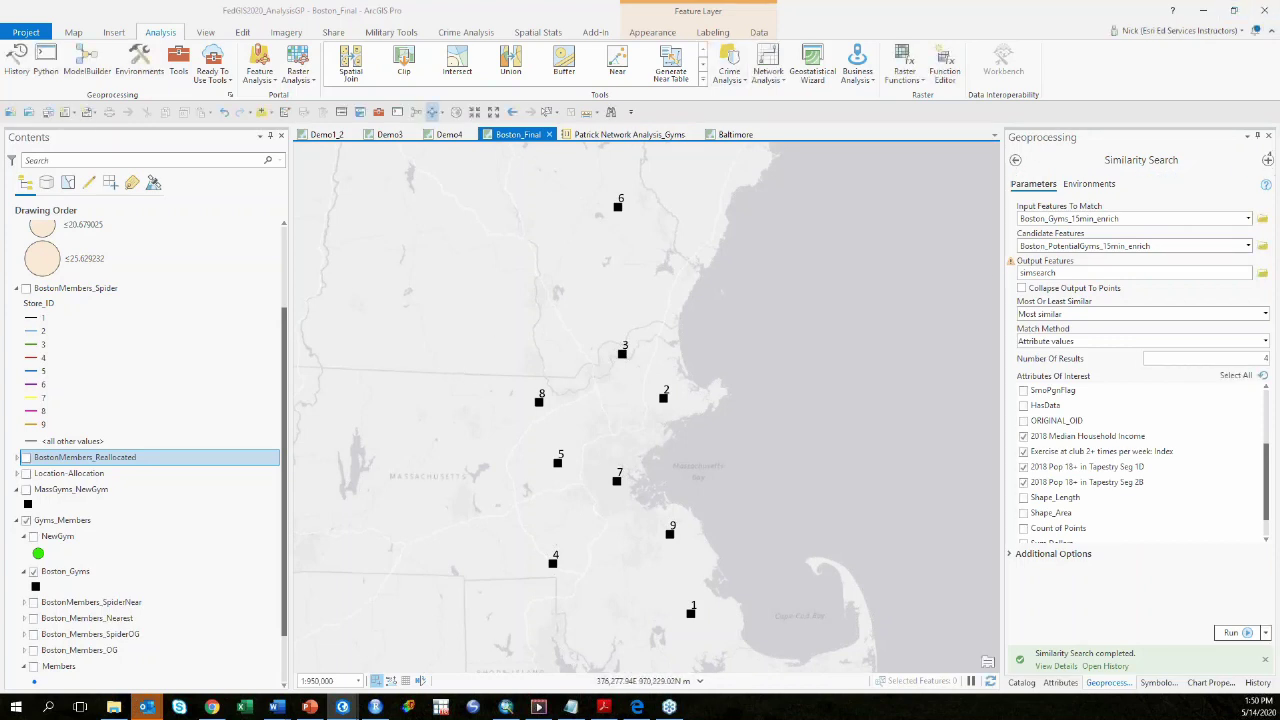
Step: Show the NewGym and Boston_Members_SpiderOG layers in Boston_Final and examine the lines linking members to their gyms
left_click(33, 537)
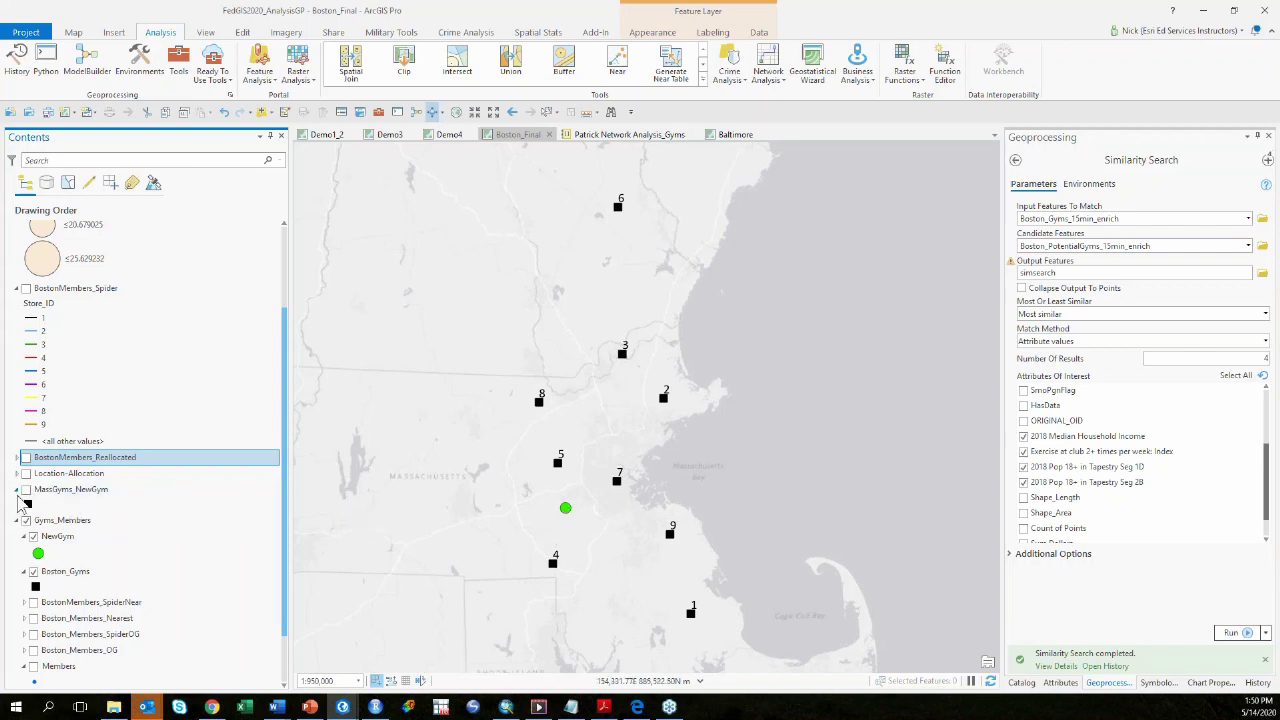
left_click(34, 636)
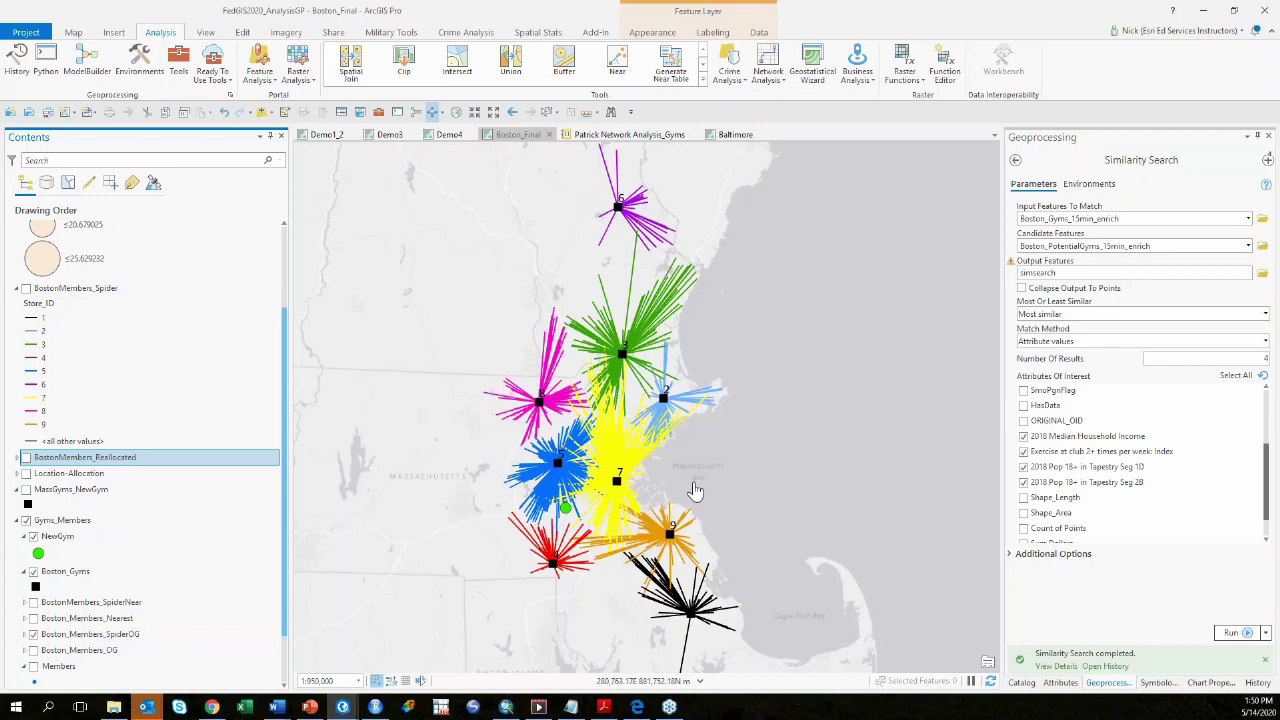
scroll(610, 478, "up", 2)
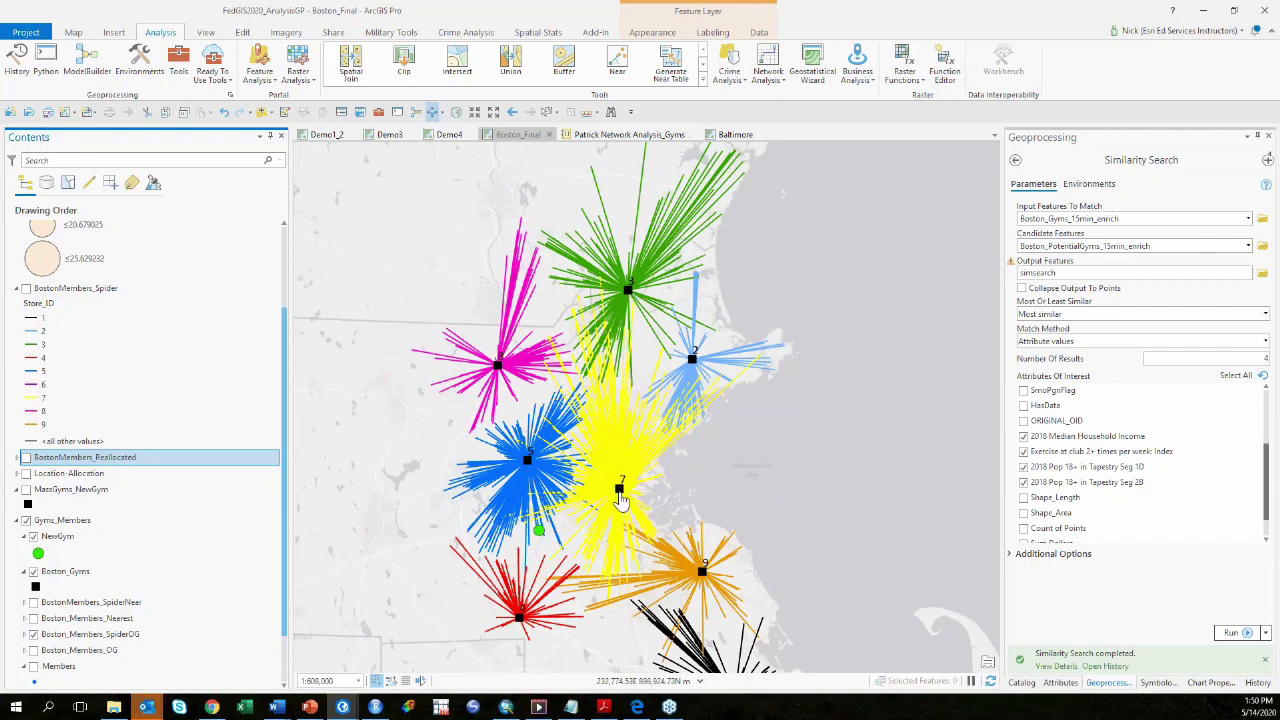
scroll(594, 440, "down", 3)
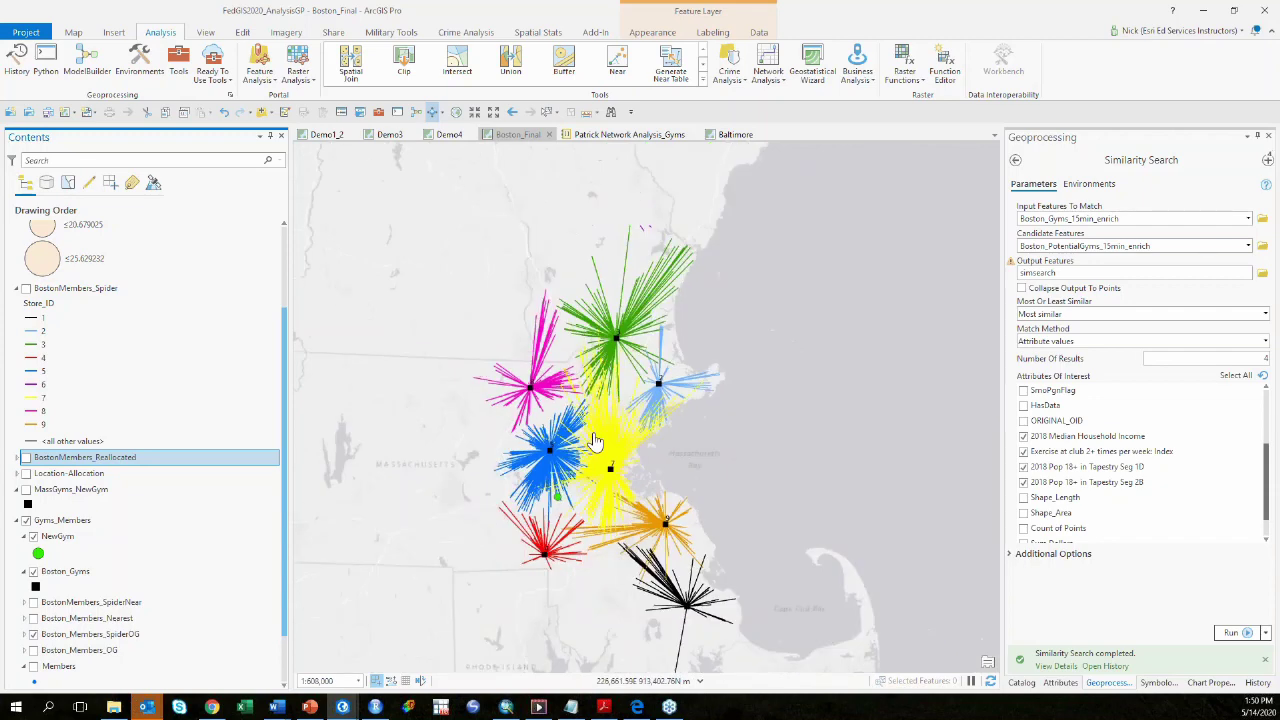
scroll(723, 467, "down", 2)
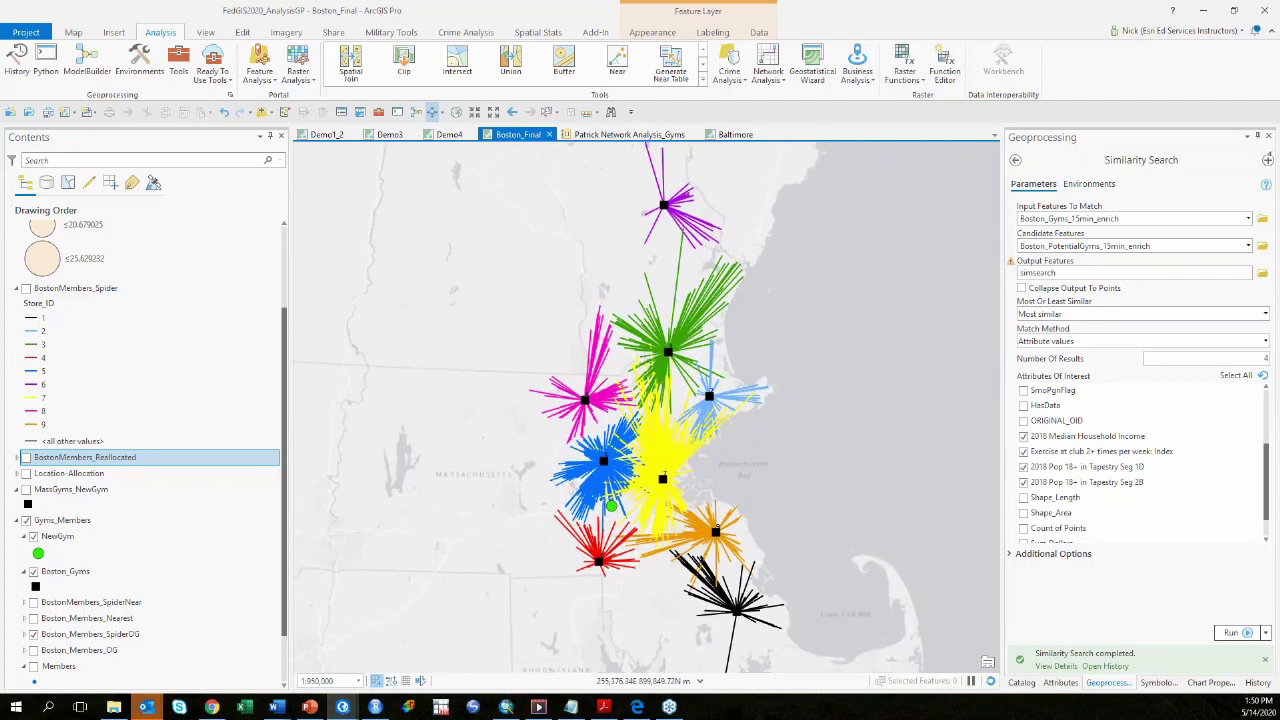
scroll(699, 462, "up", 2)
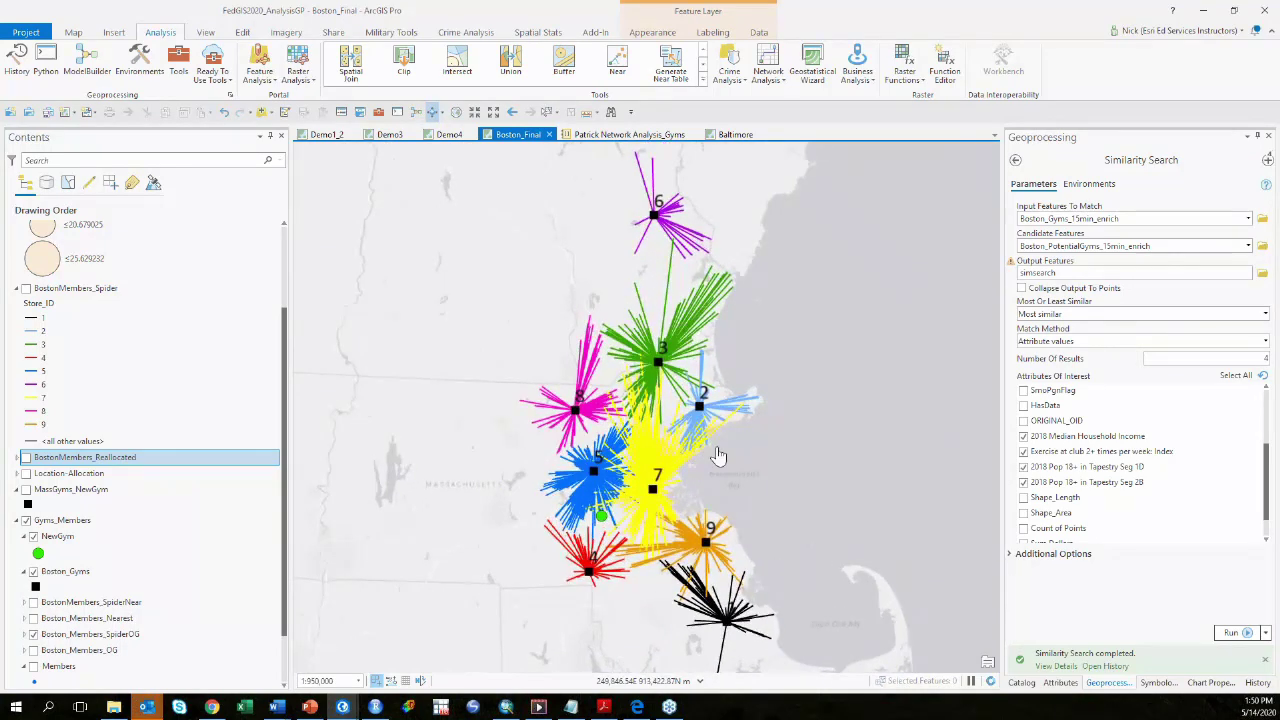
Step: Hide the Boston_Members_SpiderOG layer and compare gym 6's location with the NewGym point on the map
left_click(33, 537)
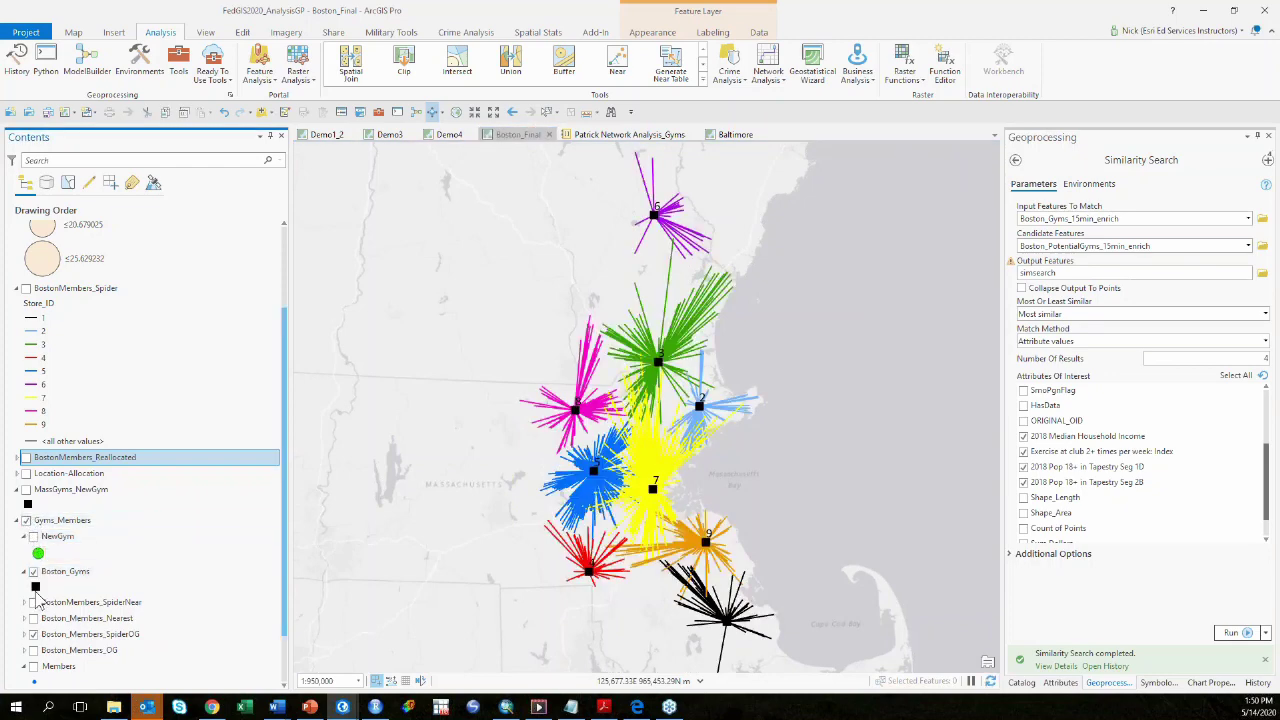
left_click(34, 636)
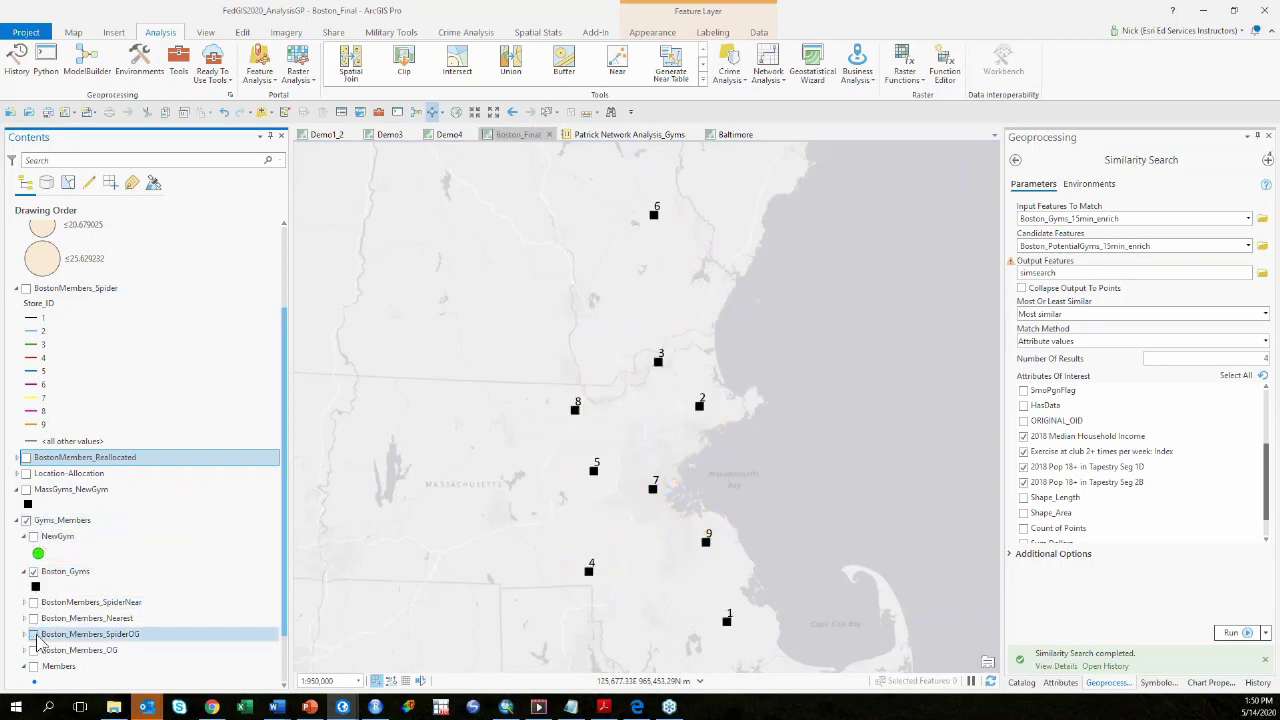
left_click(33, 537)
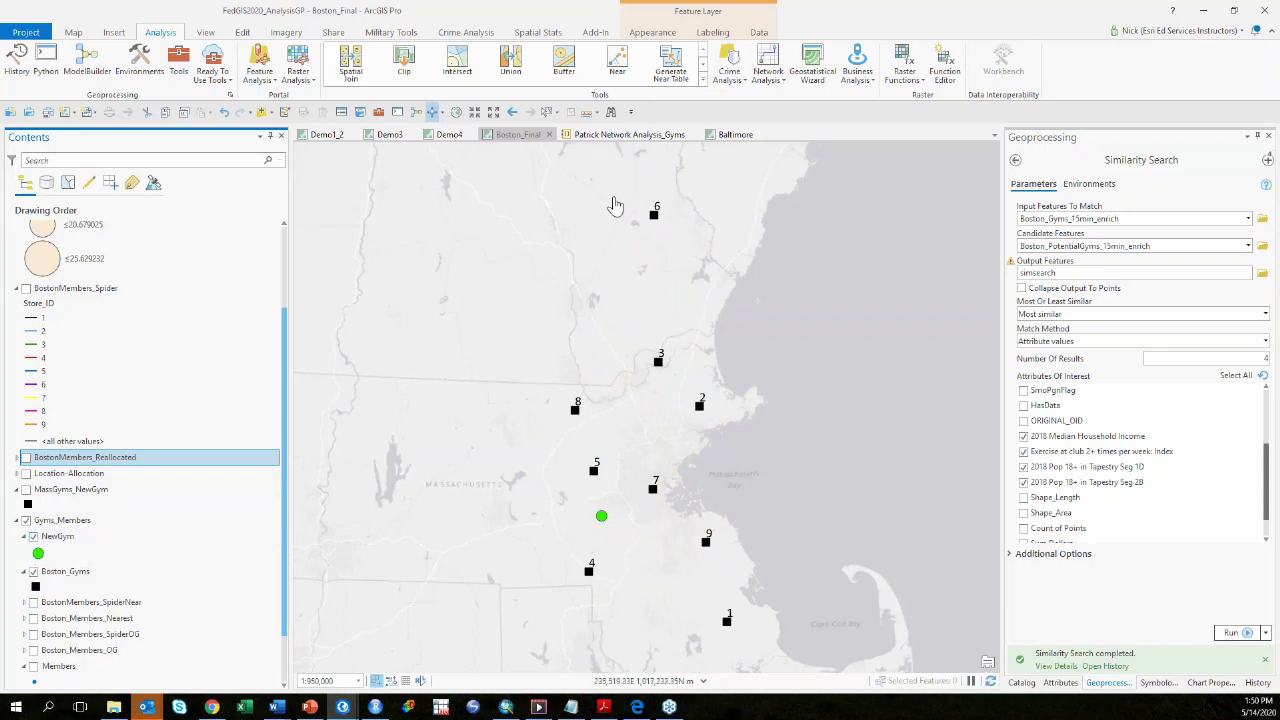
scroll(657, 212, "up", 2)
left_click_drag(675, 316, 657, 391)
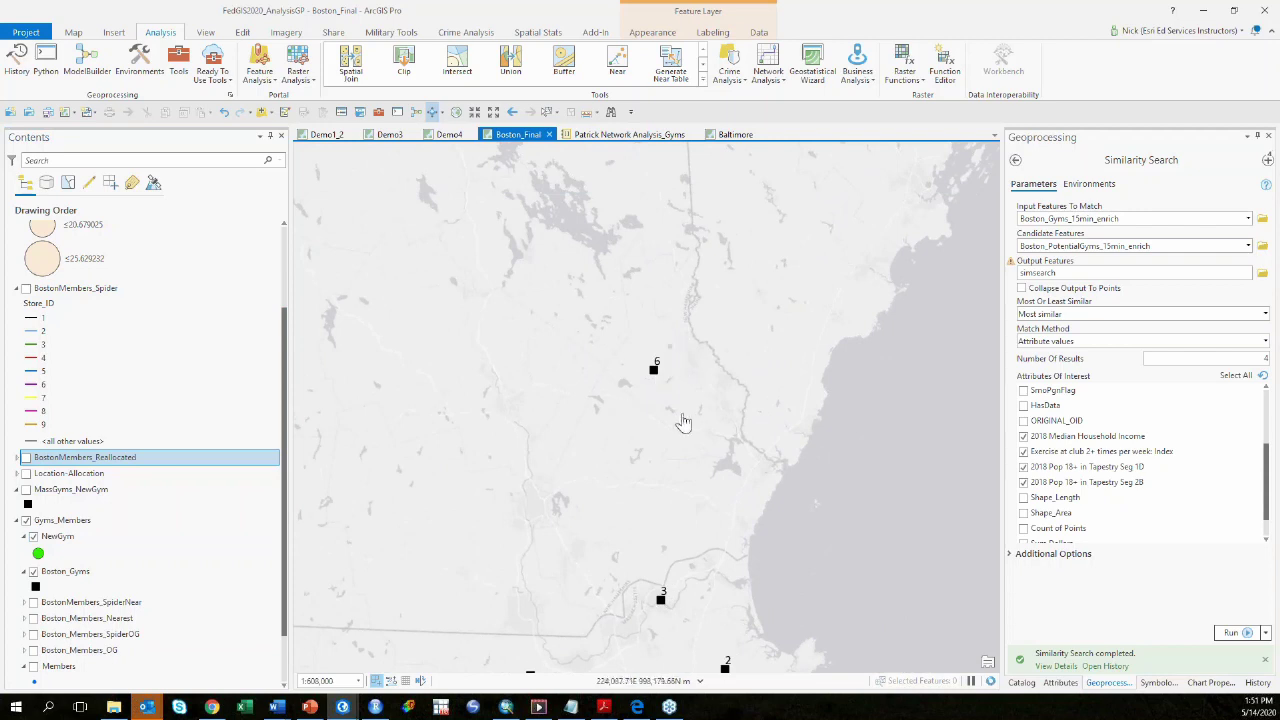
scroll(680, 423, "down", 3)
scroll(665, 425, "down", 2)
scroll(654, 459, "up", 3)
mouse_move(668, 466)
left_mouse_down()
mouse_move(654, 460)
mouse_move(679, 483)
left_mouse_up()
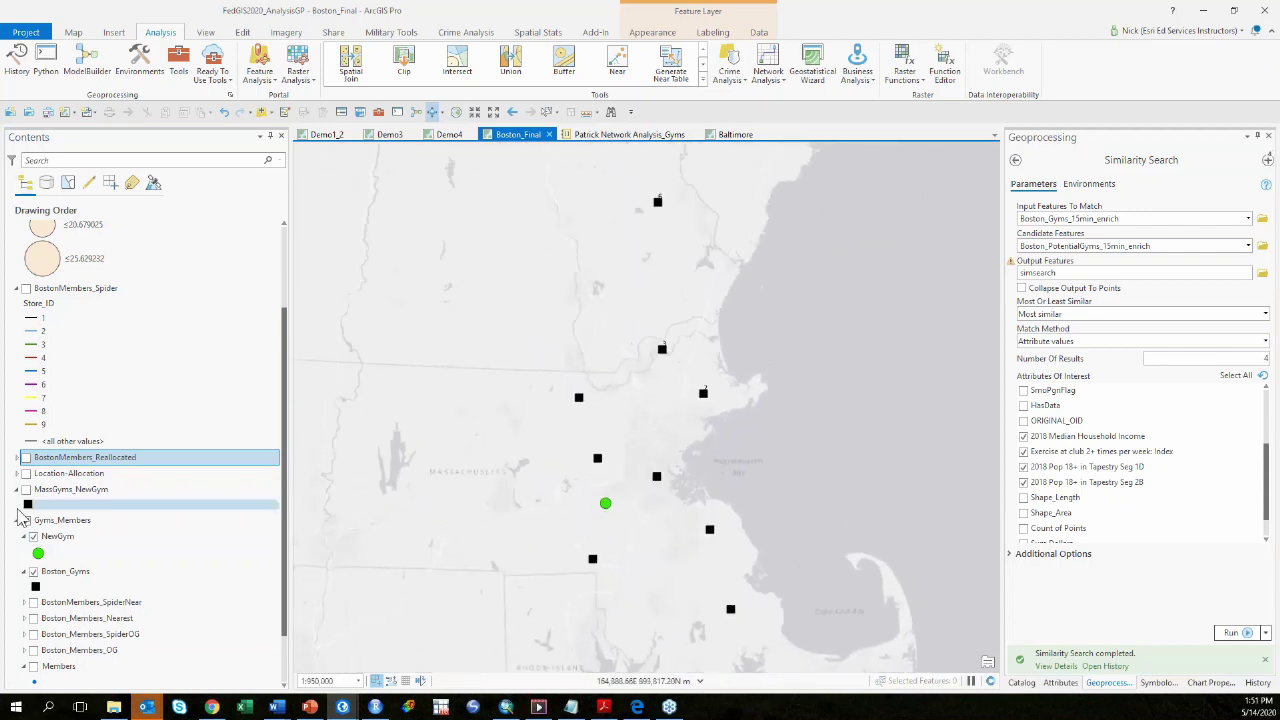
Step: Hide the Boston_Gyms and NewGym layers and display MassGyms_NewGym in their place, centring the map on the gyms
left_click(33, 571)
left_click(33, 536)
left_click(28, 505)
left_click(26, 490)
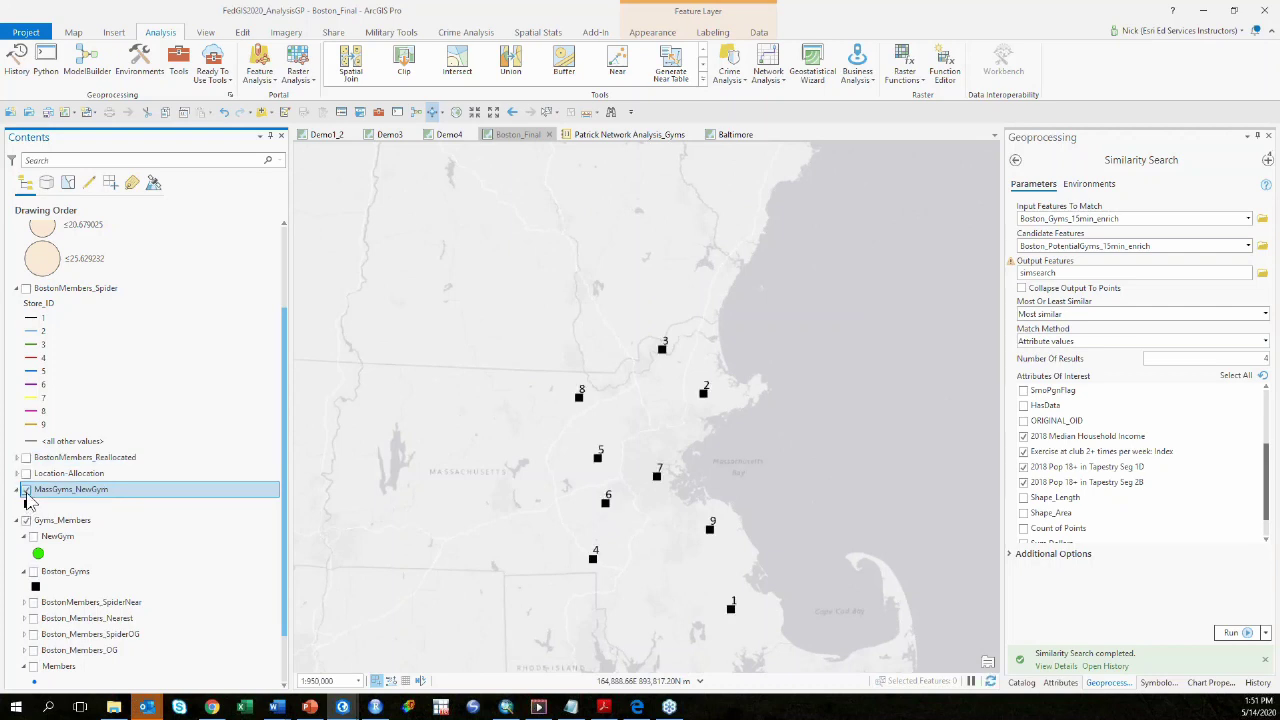
left_click(509, 449)
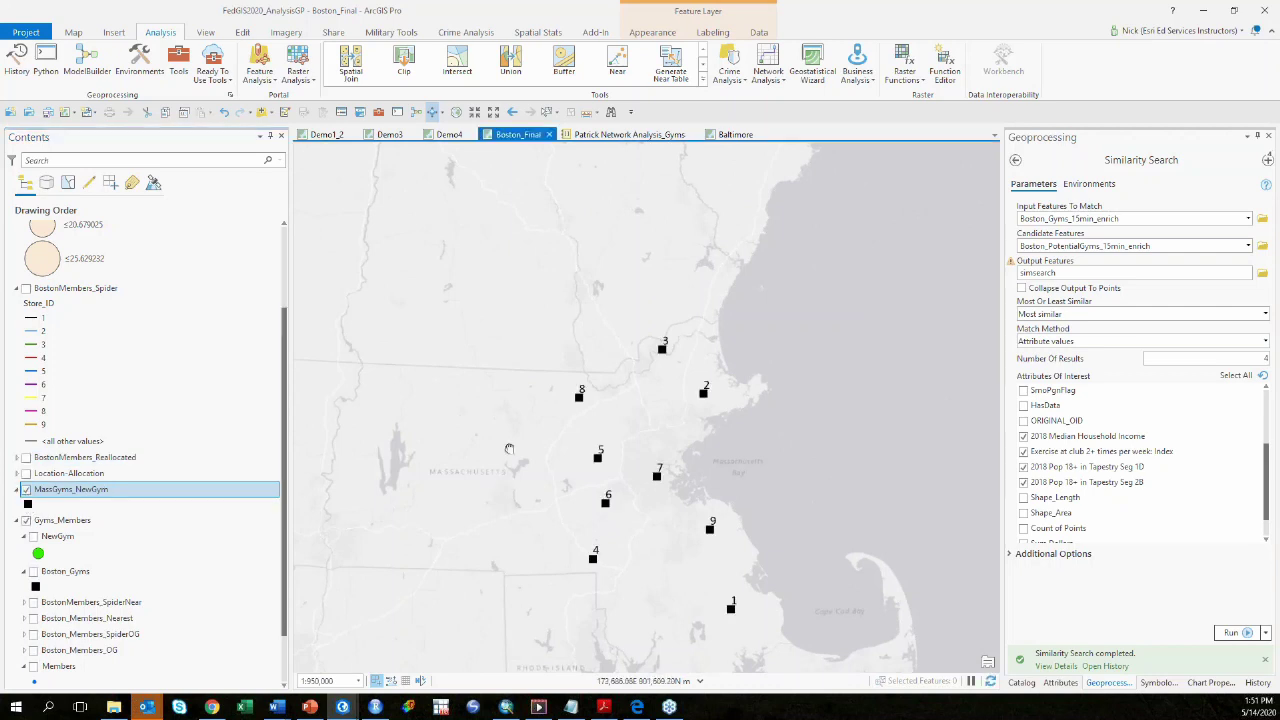
left_click_drag(509, 449, 517, 428)
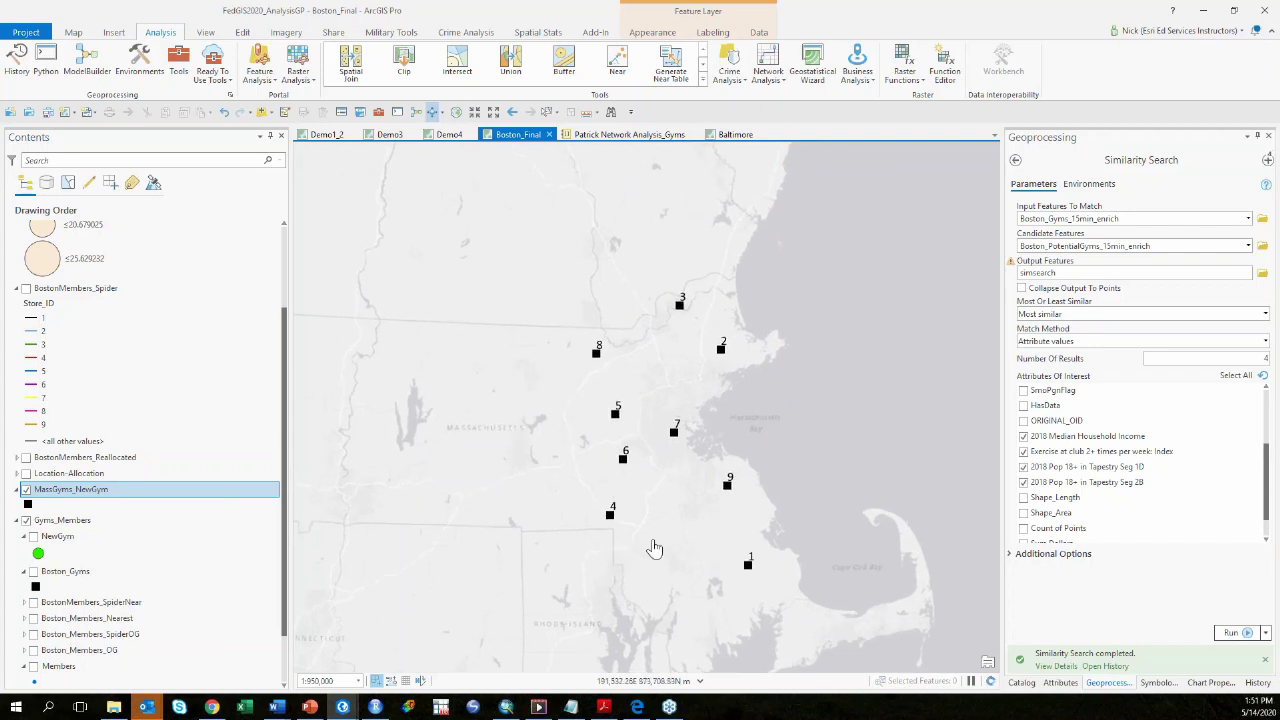
left_click_drag(676, 475, 673, 483)
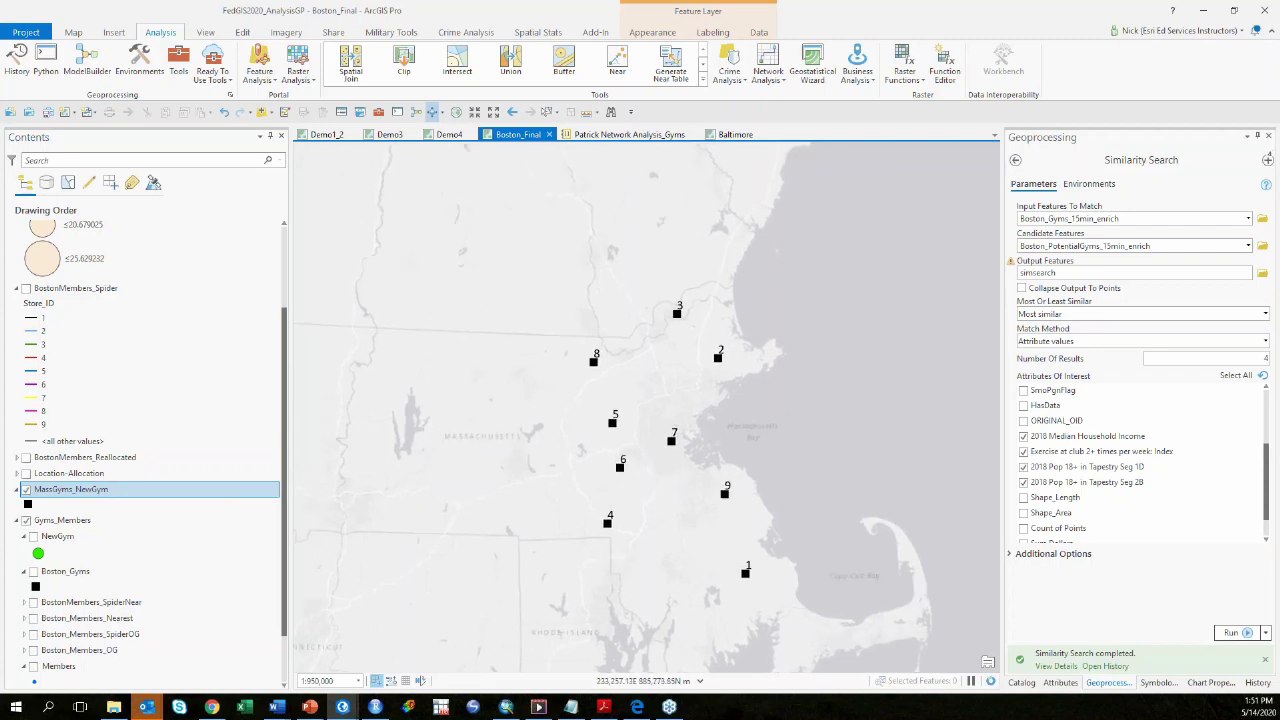
Step: Toggle the Location-Allocation layer to view how members are assigned to the gyms, leaving it hidden
left_click(26, 474)
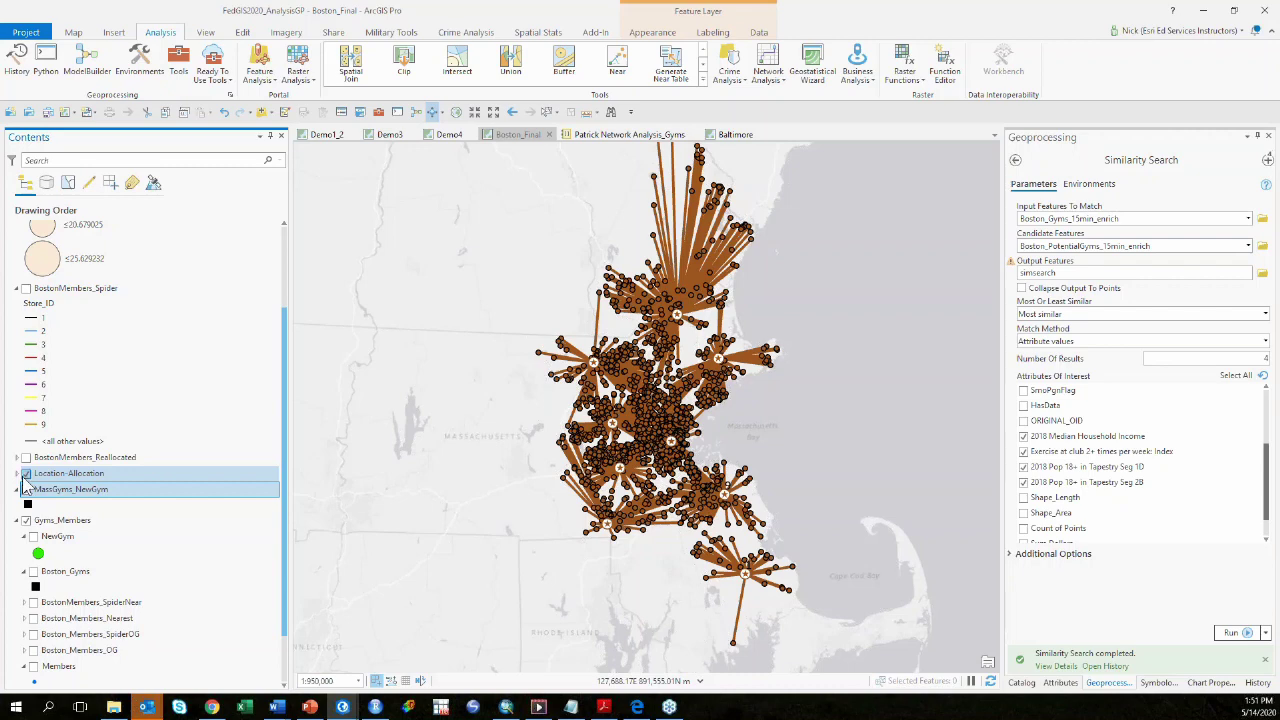
left_click(26, 474)
left_click(27, 474)
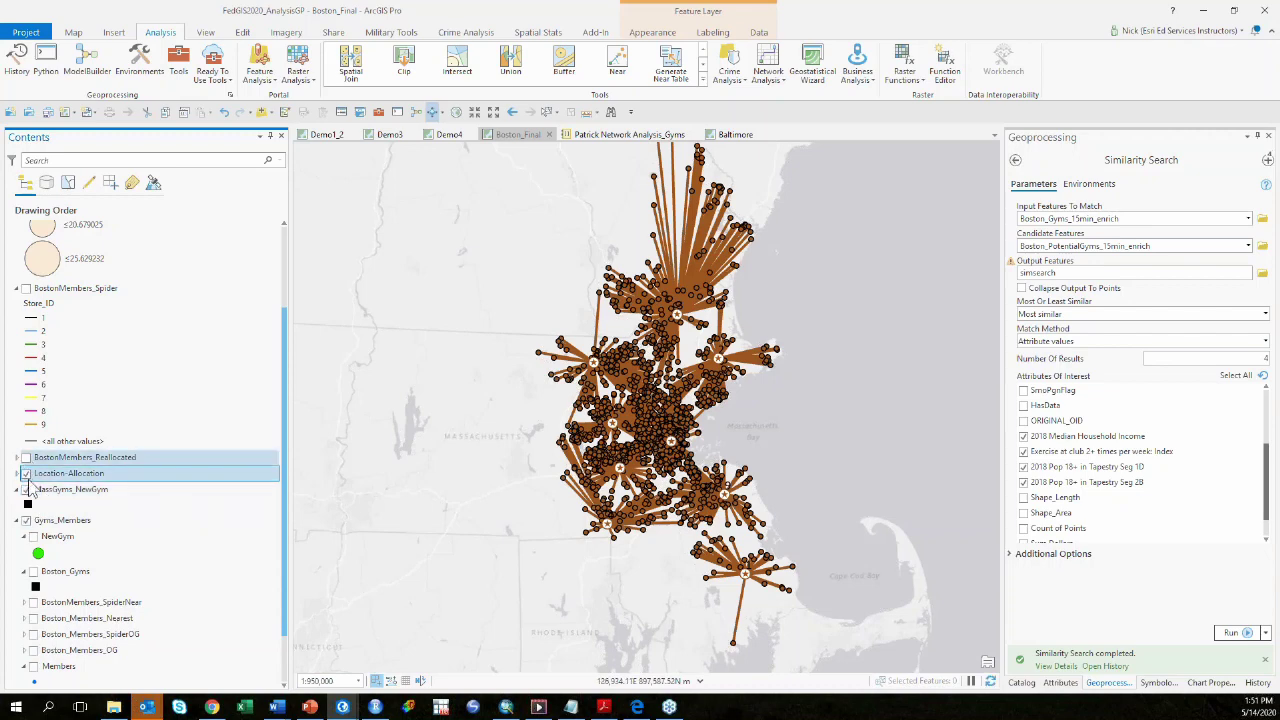
left_click(26, 474)
Step: Show the BostonMembers_Reallocated layer and examine the members coloured by their assigned gym
left_click(26, 457)
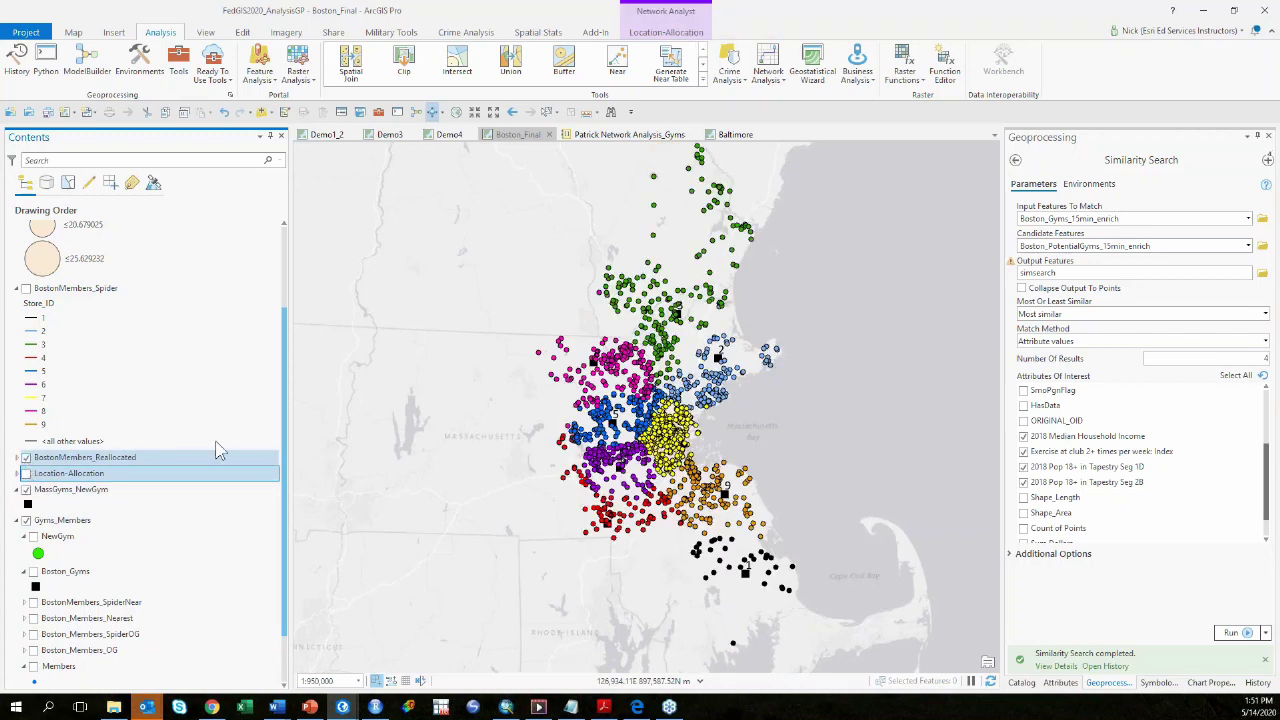
left_click(215, 473)
left_click_drag(554, 457, 540, 508)
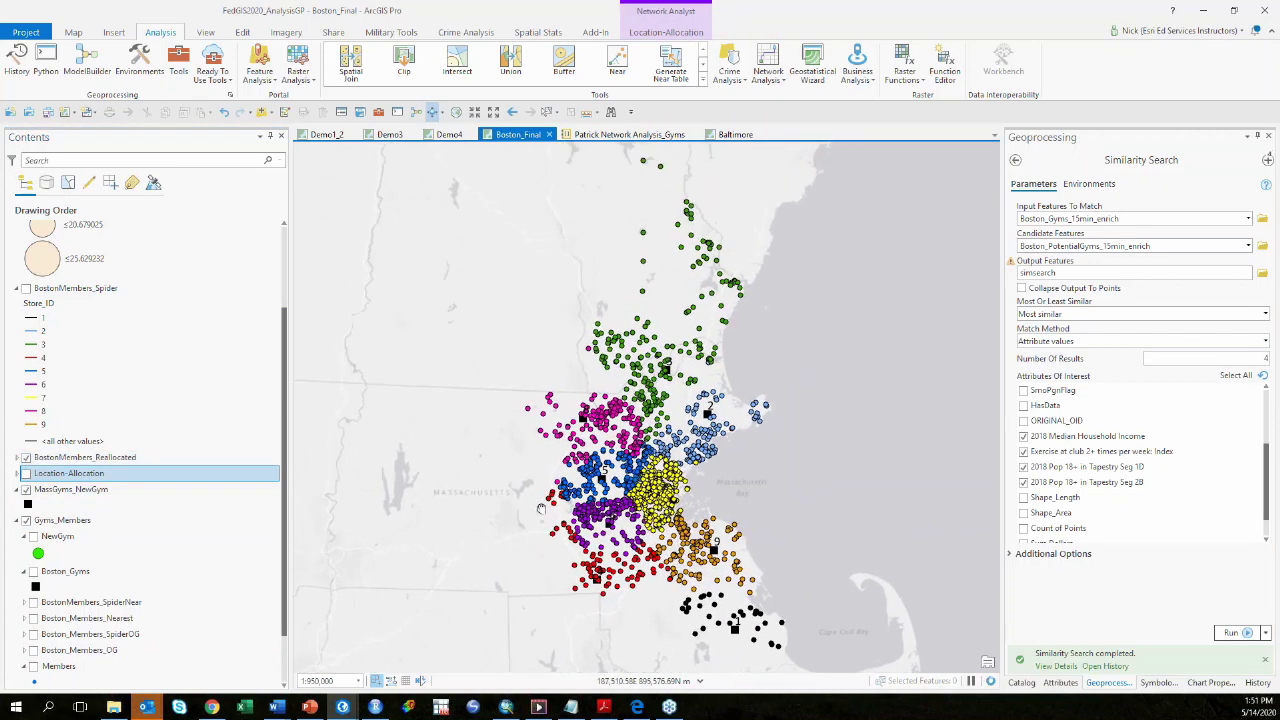
Step: Hide the BostonMembers_Reallocated layer and show BostonMembers_Spider in its place
left_click(26, 457)
left_click(26, 289)
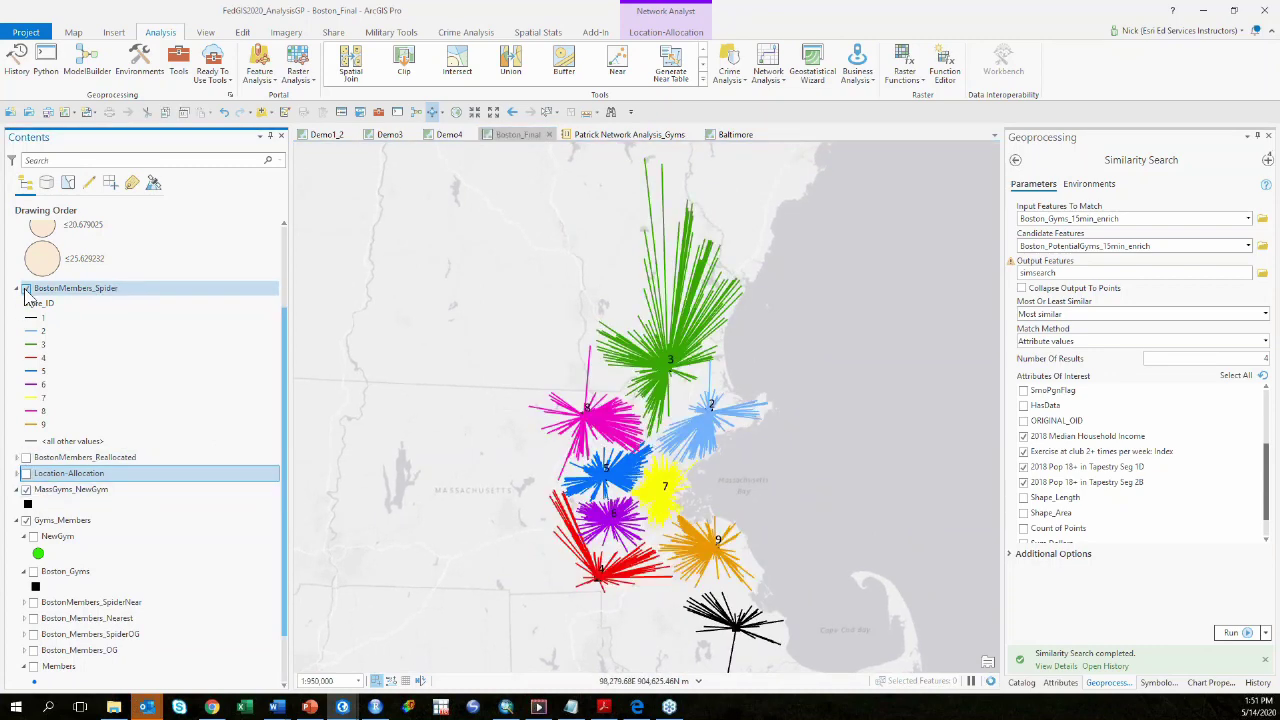
Step: Open the Patrick Network Analysis_Gyms notebook and examine the origins and destinations defined in its variables cell
left_click(604, 136)
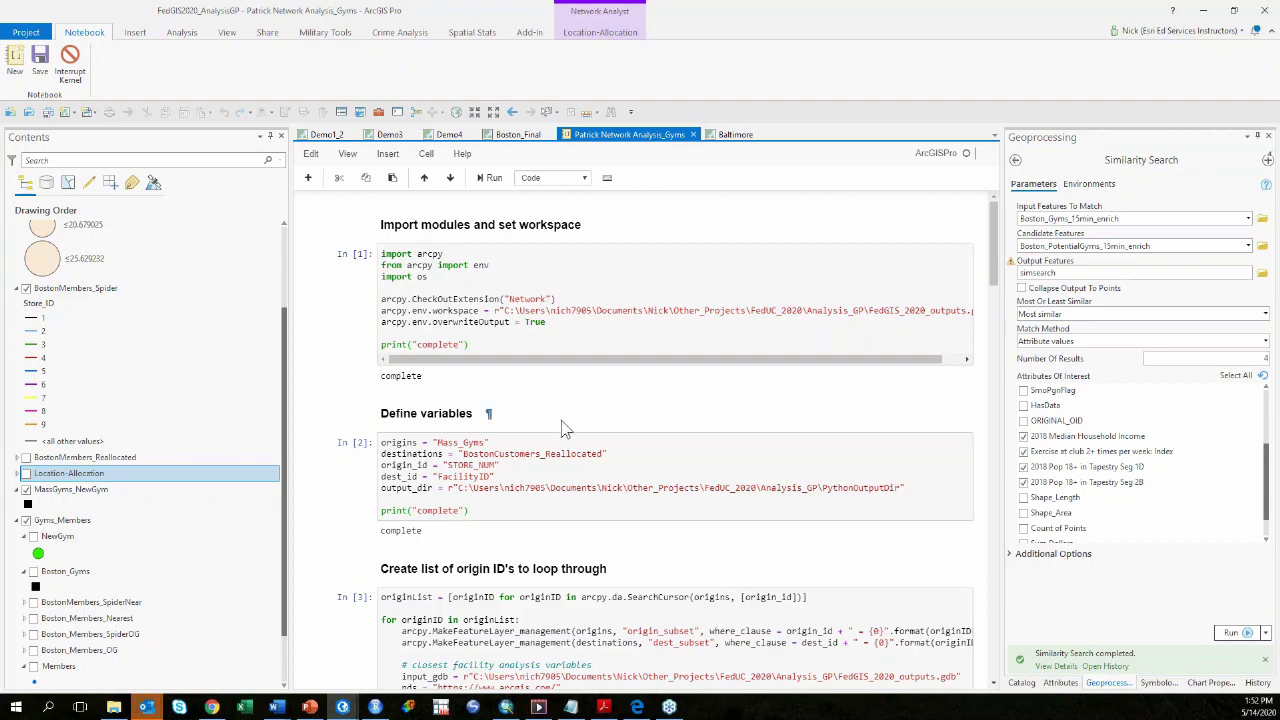
scroll(563, 428, "down", 1)
scroll(563, 428, "up", 1)
scroll(478, 332, "down", 2)
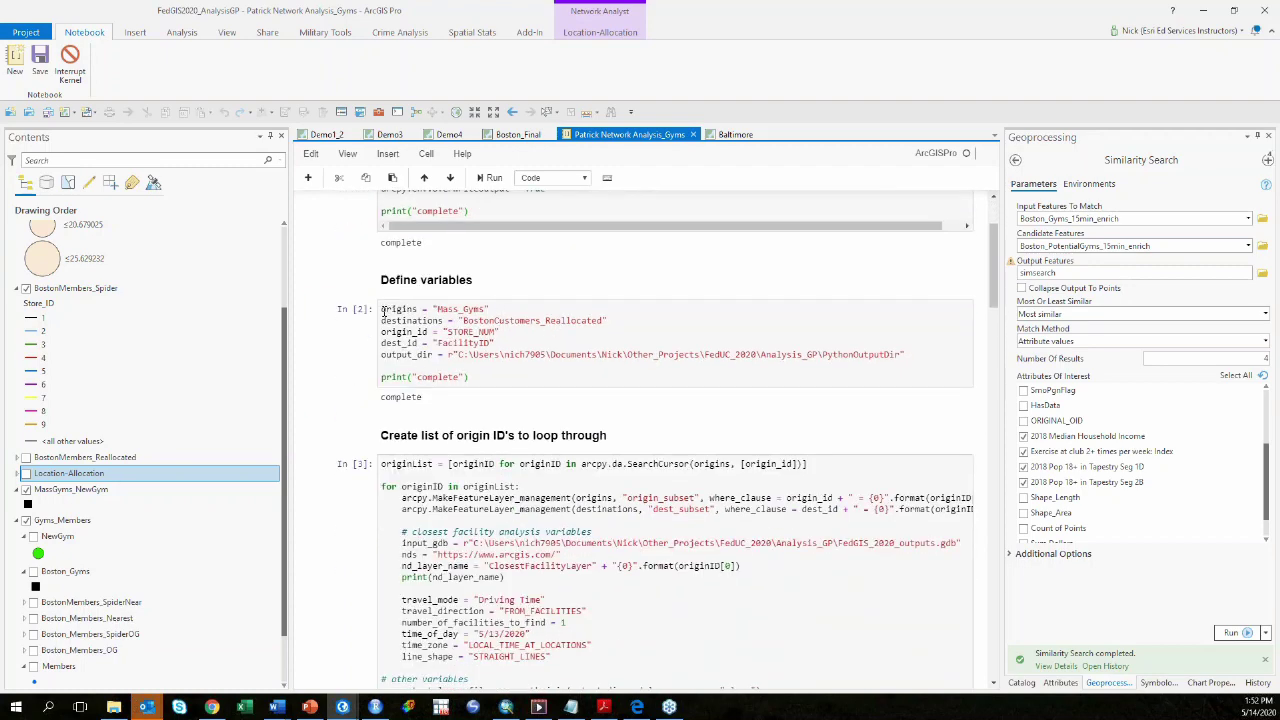
left_click_drag(383, 312, 494, 313)
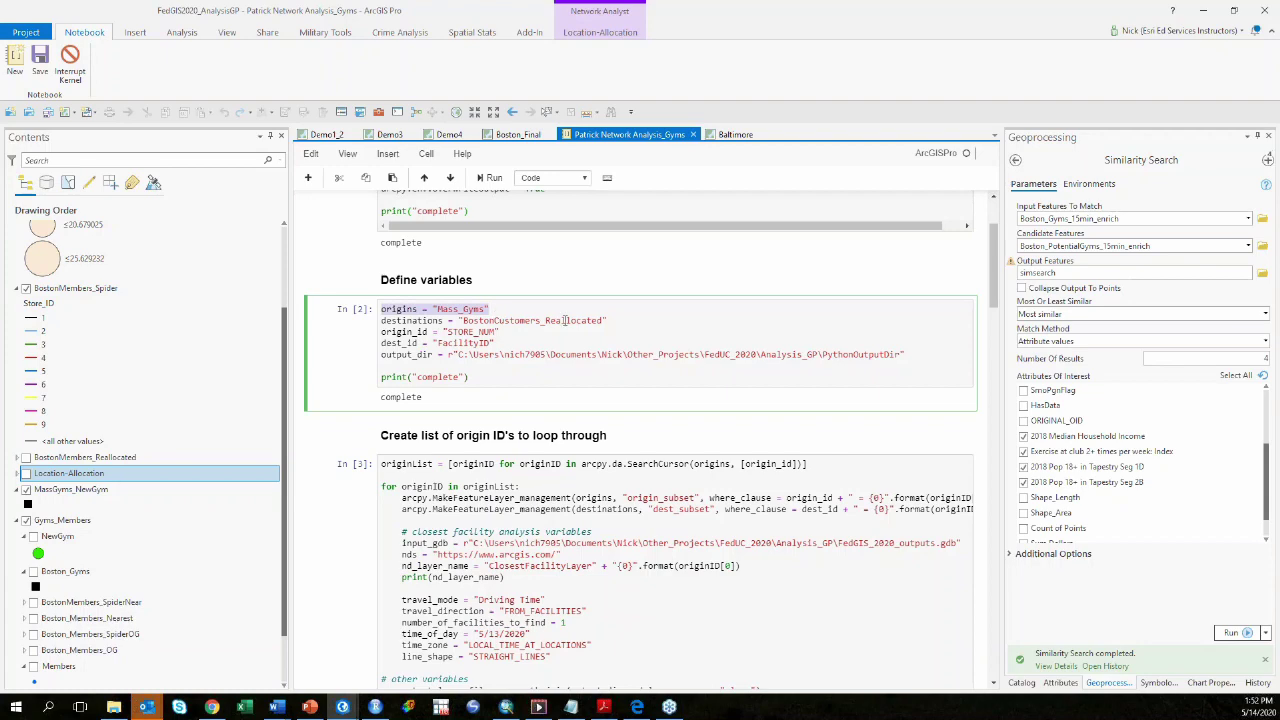
left_click_drag(607, 321, 380, 320)
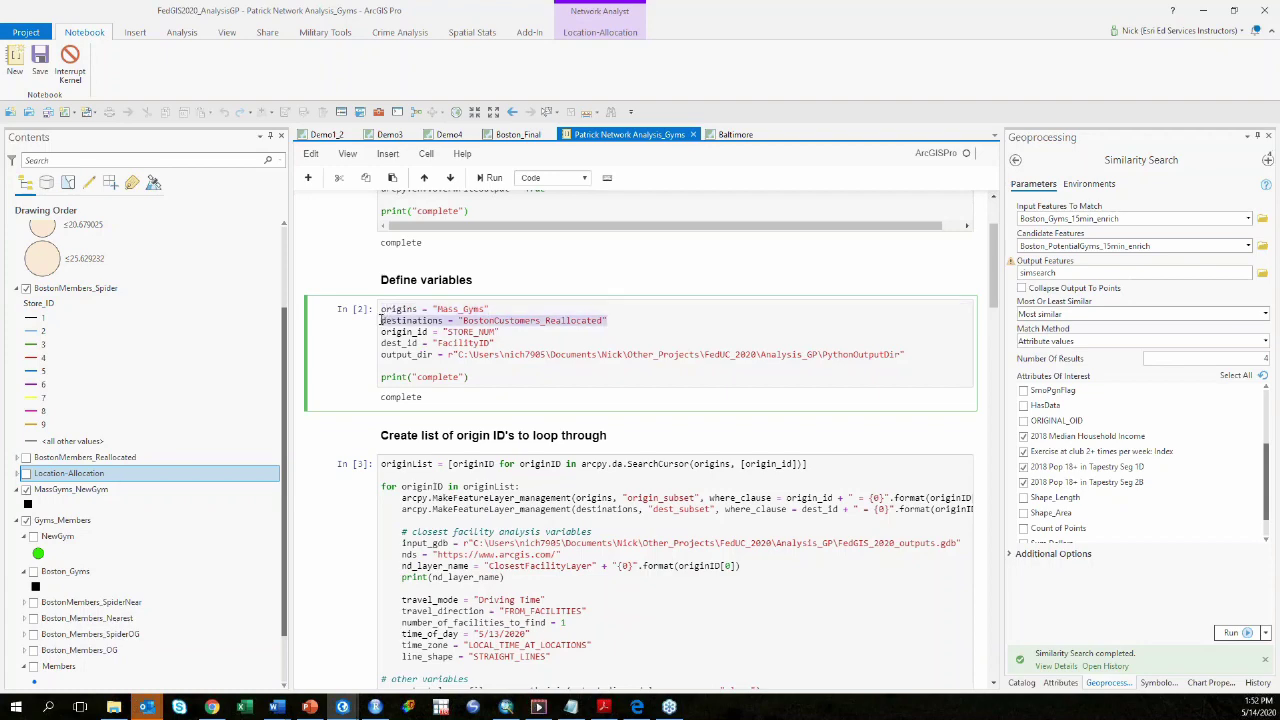
Step: Examine the notebook's origin ID loop, highlighting the MakeClosestFacilityAnalysisLayer call that creates the closest facility analysis layer
scroll(594, 444, "down", 2)
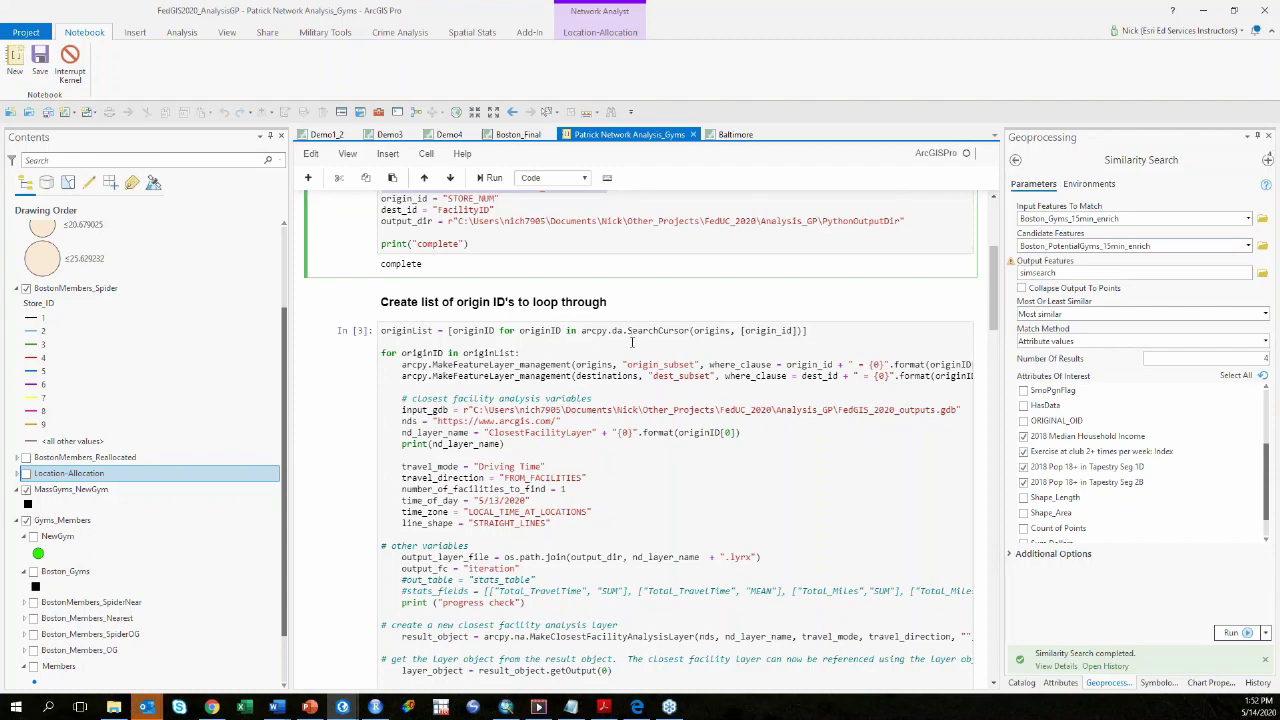
scroll(564, 376, "down", 4)
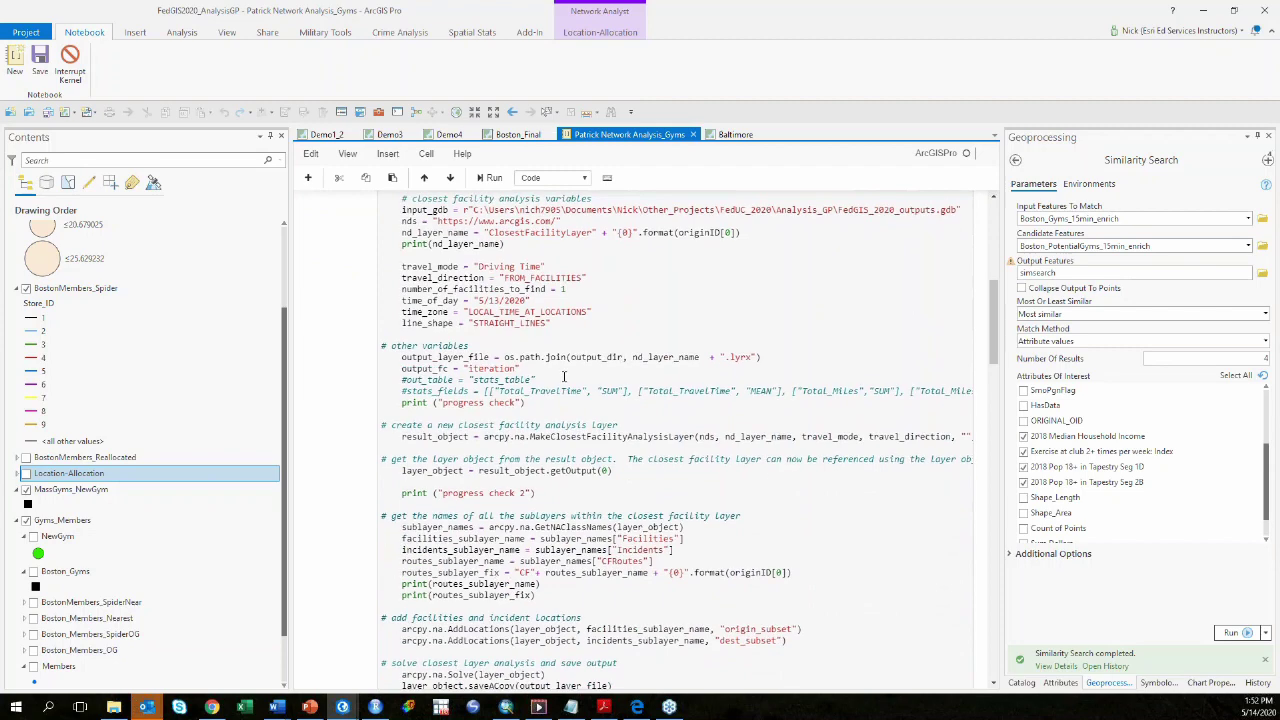
scroll(566, 358, "down", 1)
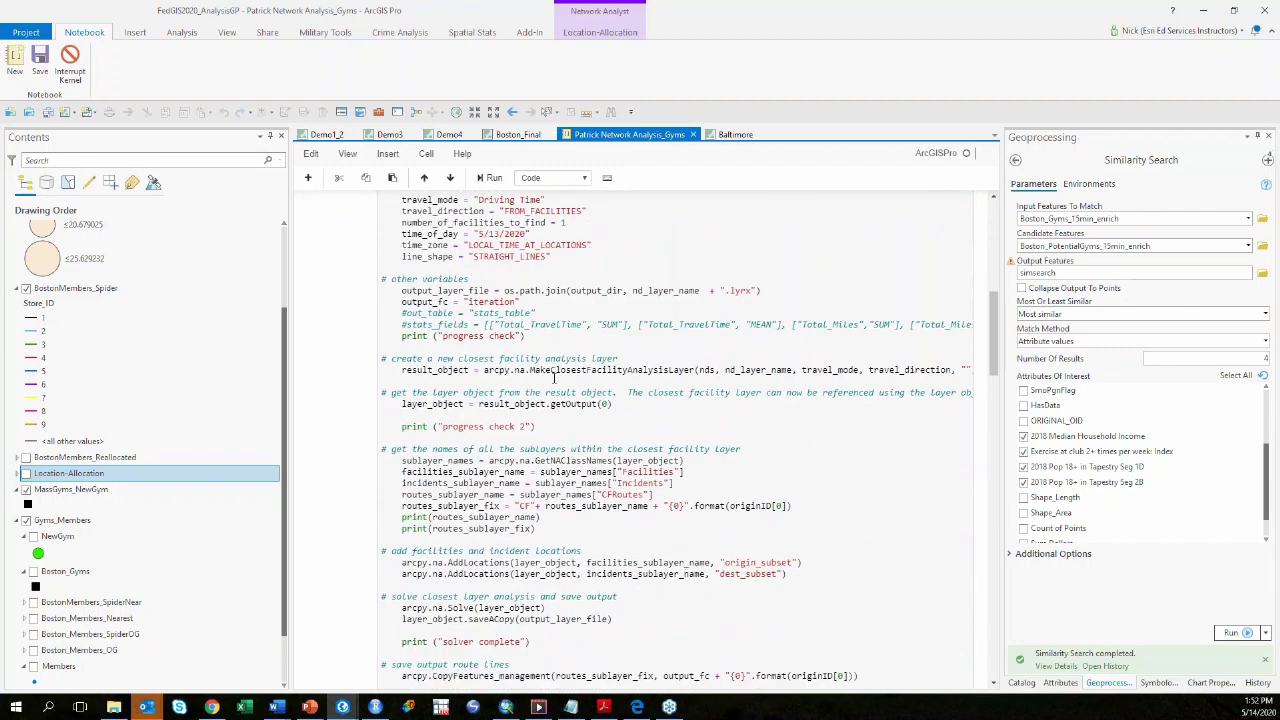
left_click_drag(531, 370, 693, 375)
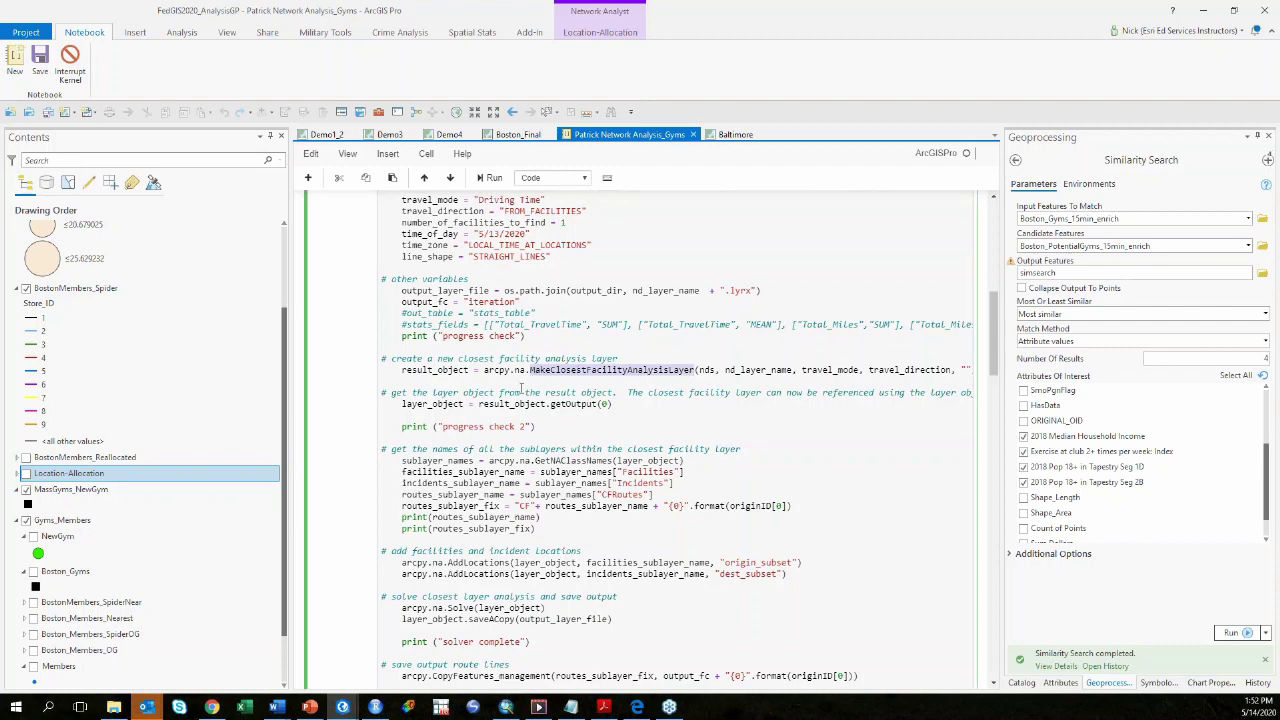
Step: Review the remaining notebook cells that list and merge the iteration lines, calculate travel statistics and join them to the origin points
scroll(520, 388, "down", 15)
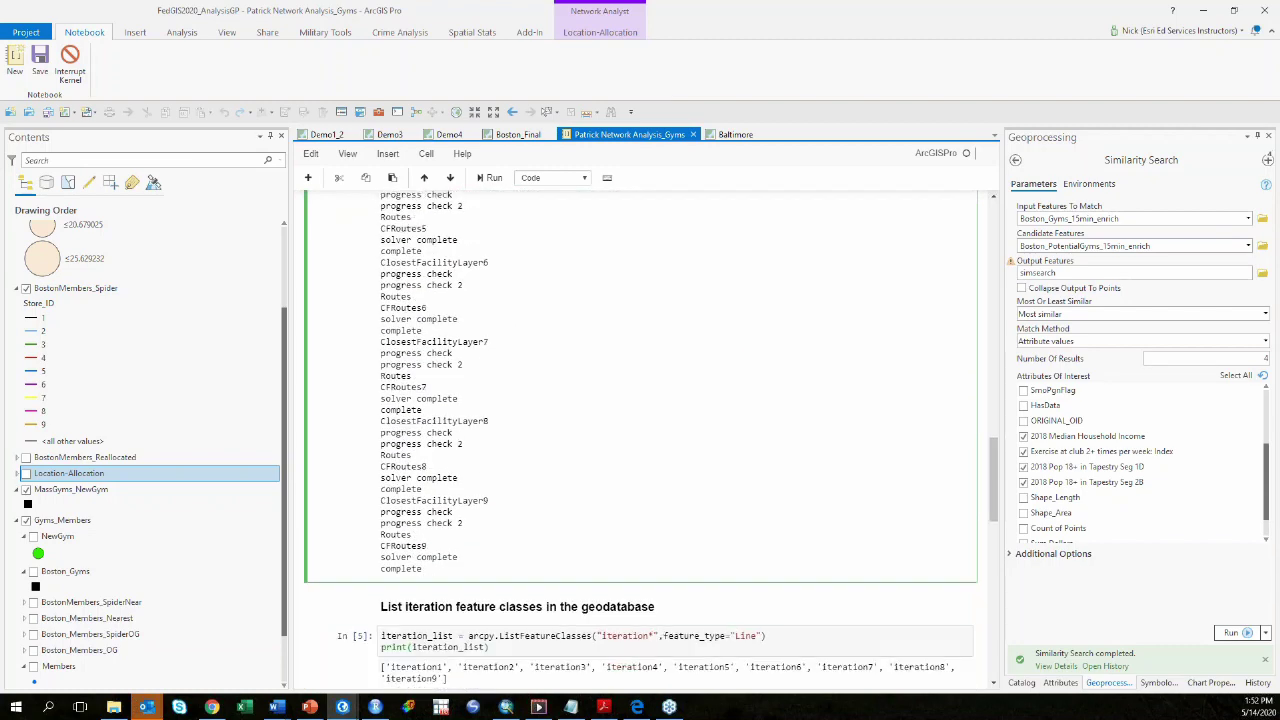
scroll(641, 441, "down", 10)
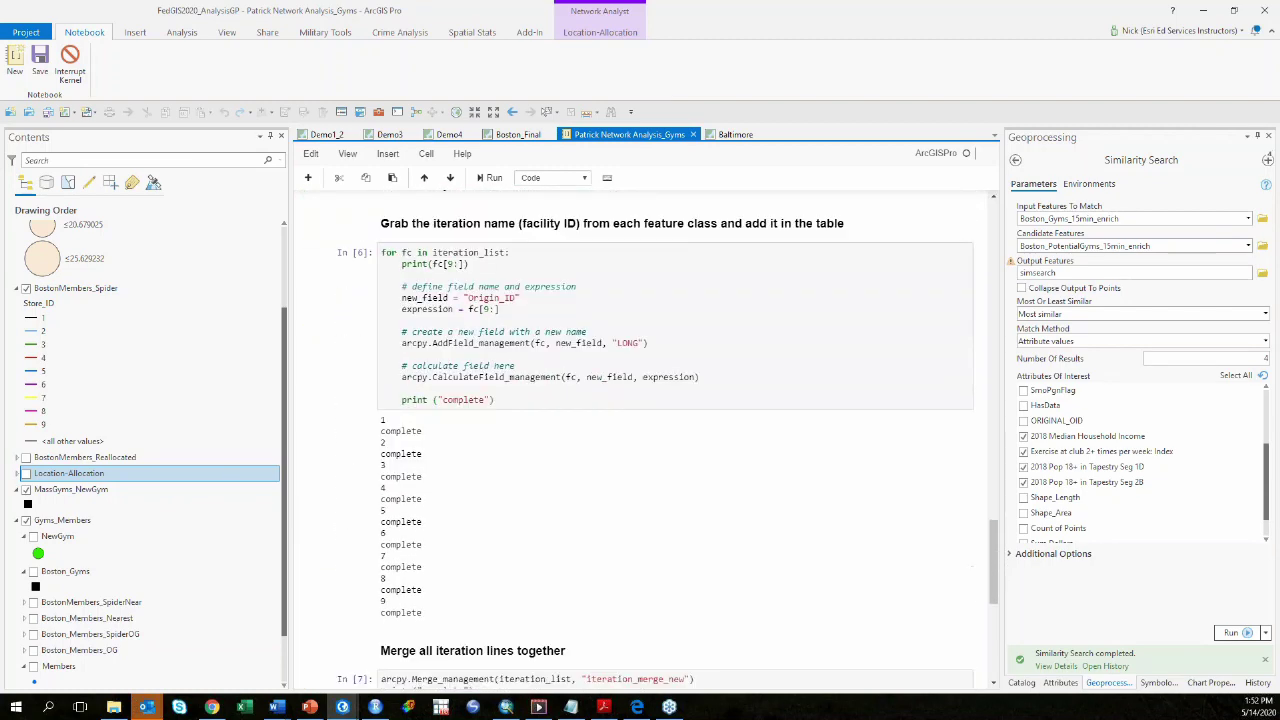
scroll(515, 404, "down", 5)
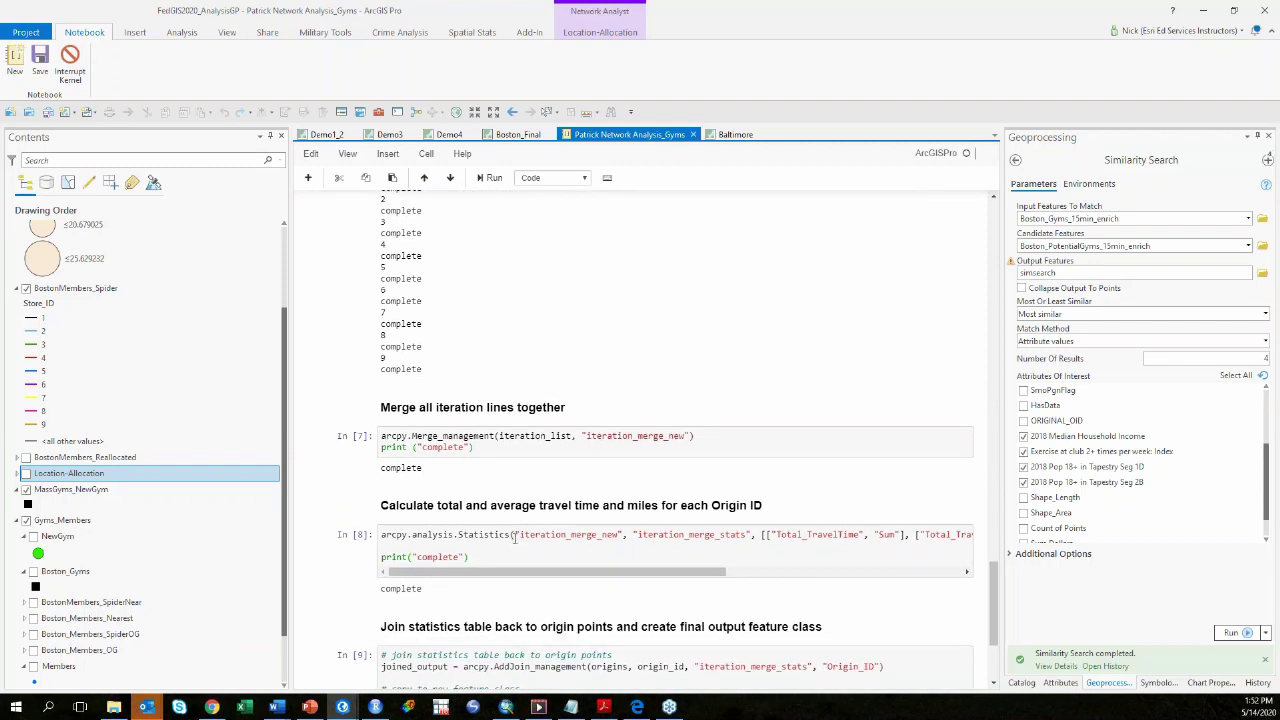
scroll(515, 538, "down", 1)
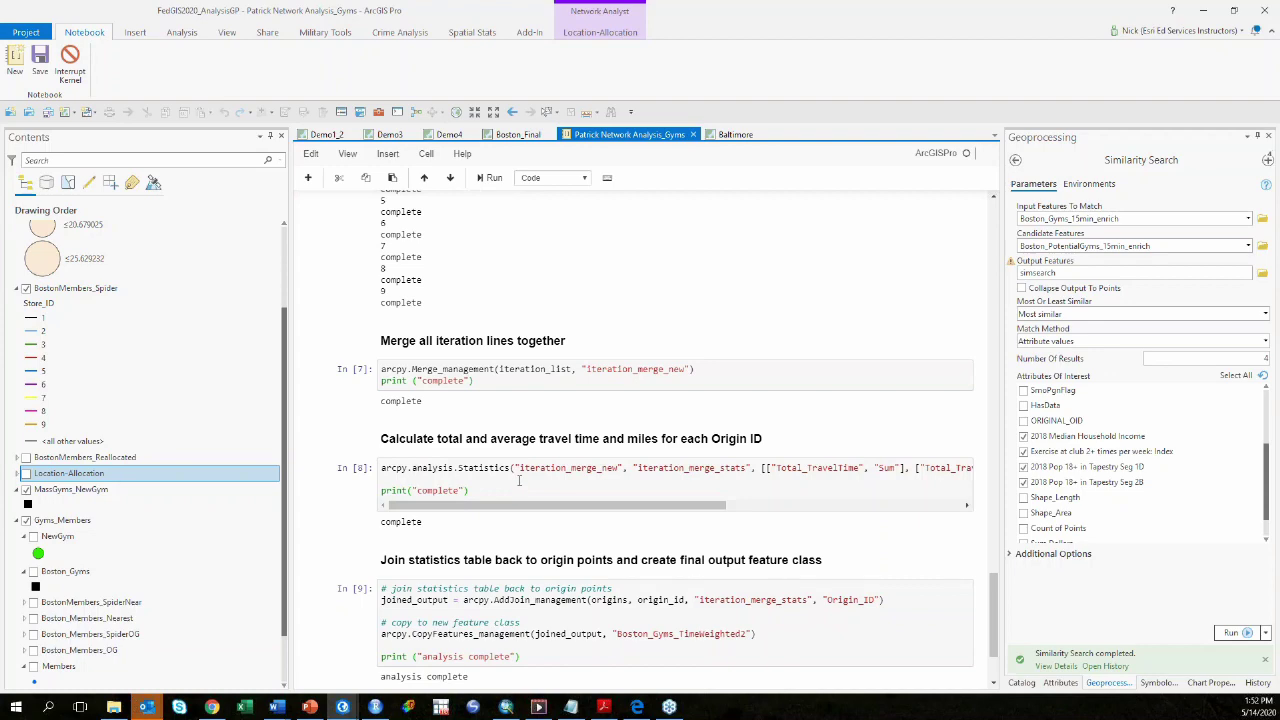
scroll(518, 481, "down", 1)
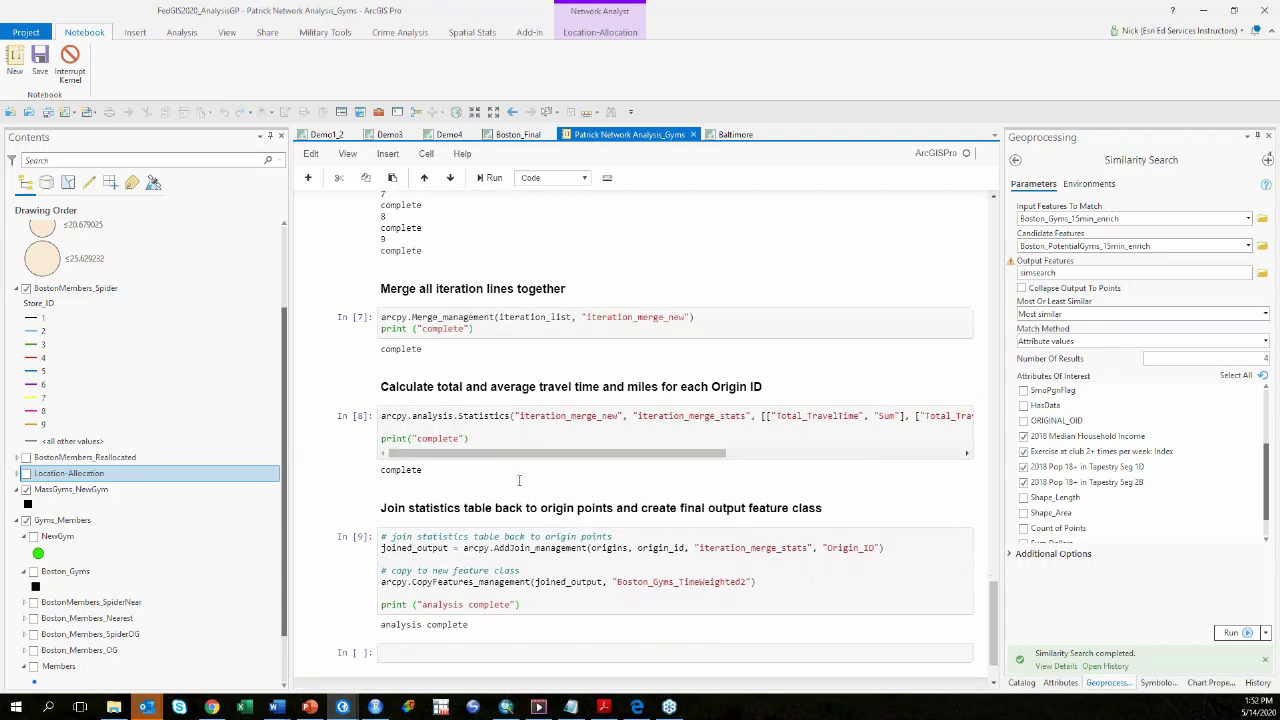
Step: Return to the Boston_Final map, hide the BostonMembers_Spider layer and show Boston_Gyms_TimeWeighted to view each gym's mean travel time
left_click(527, 137)
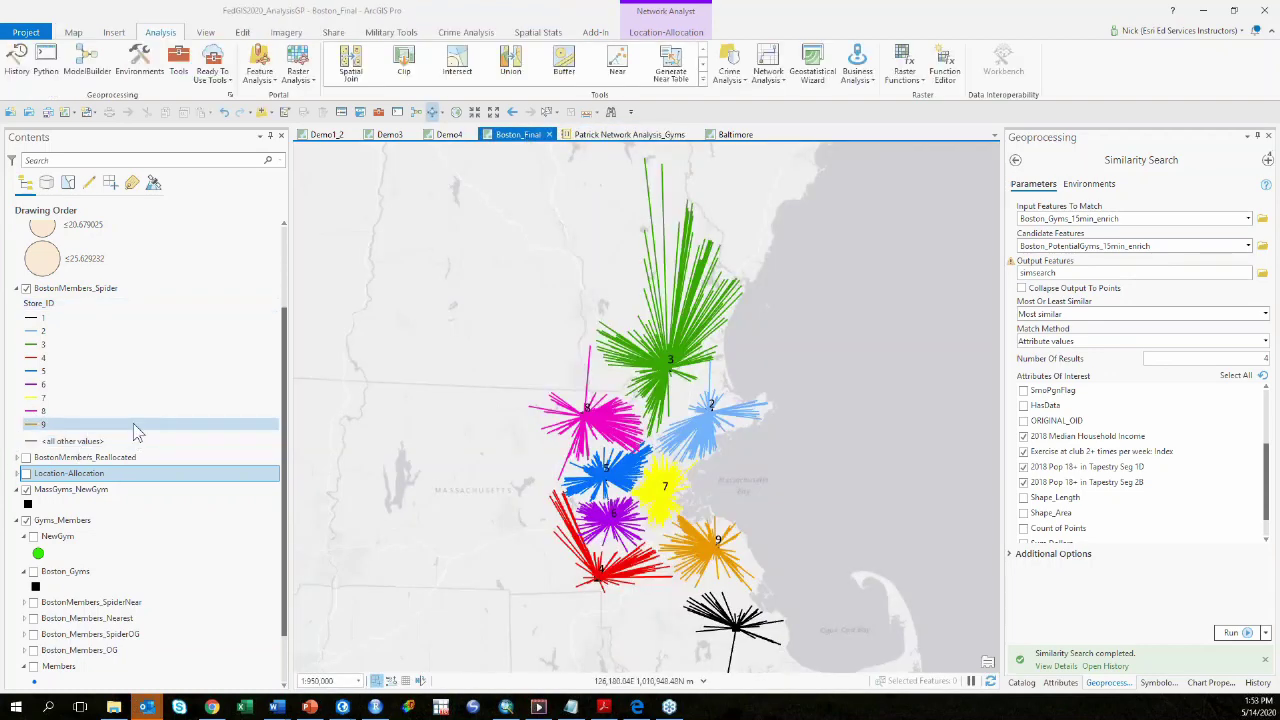
scroll(100, 432, "up", 3)
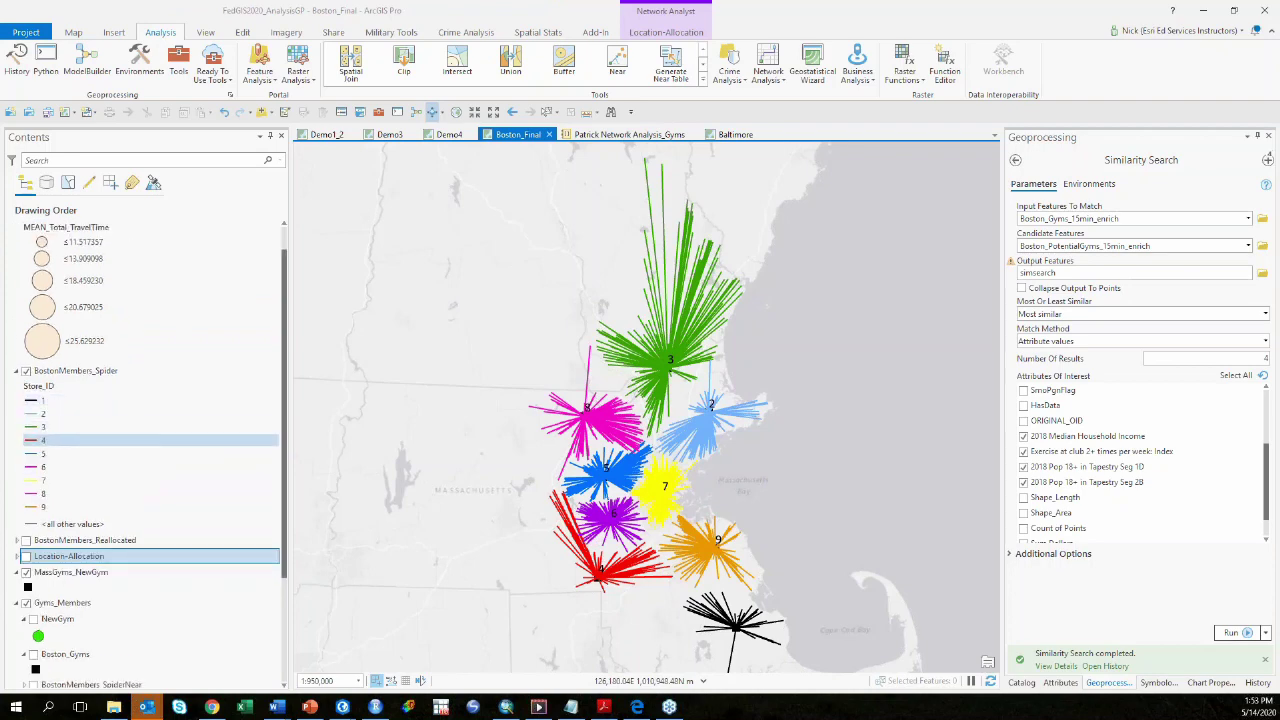
left_click_drag(532, 472, 485, 457)
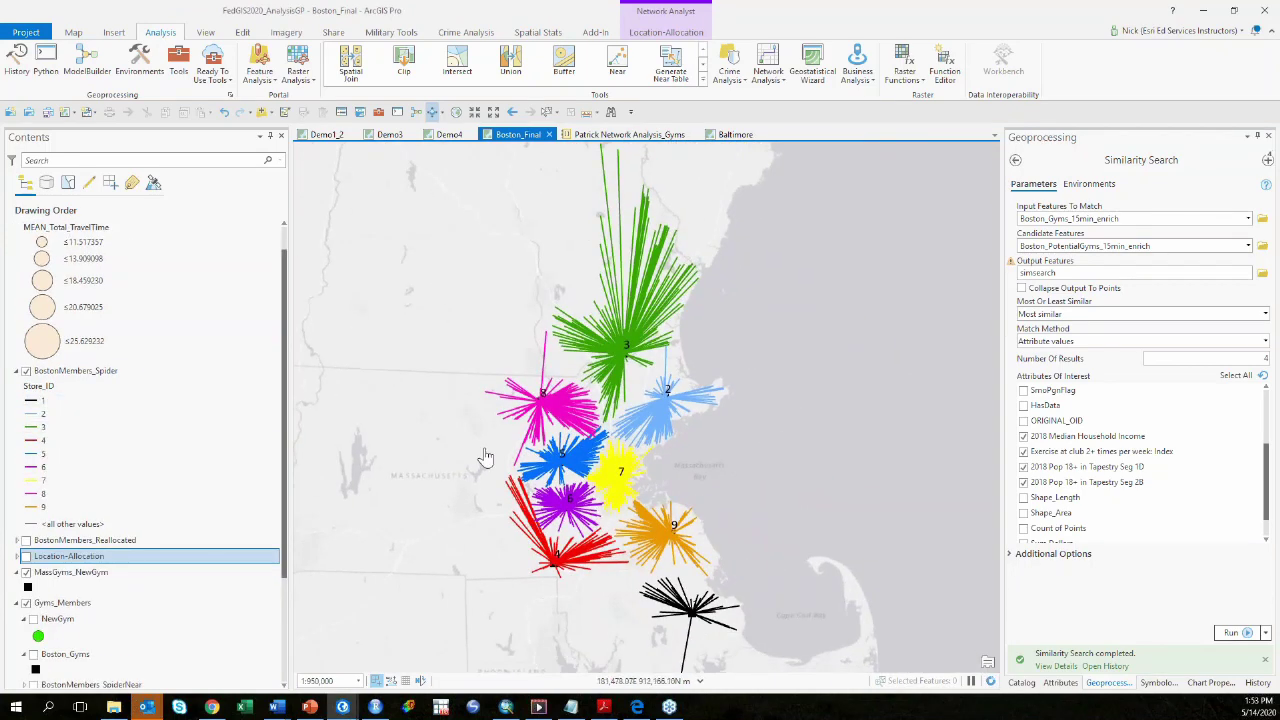
left_click(26, 372)
scroll(26, 262, "up", 2)
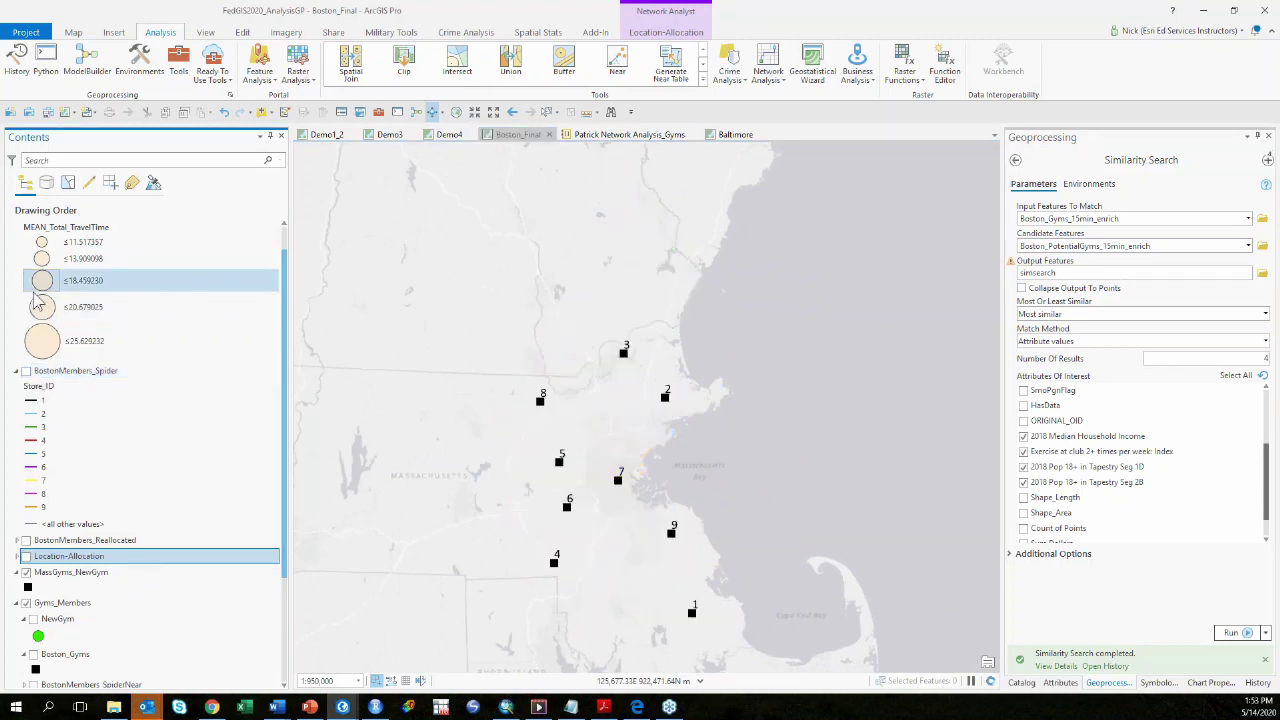
left_click(26, 246)
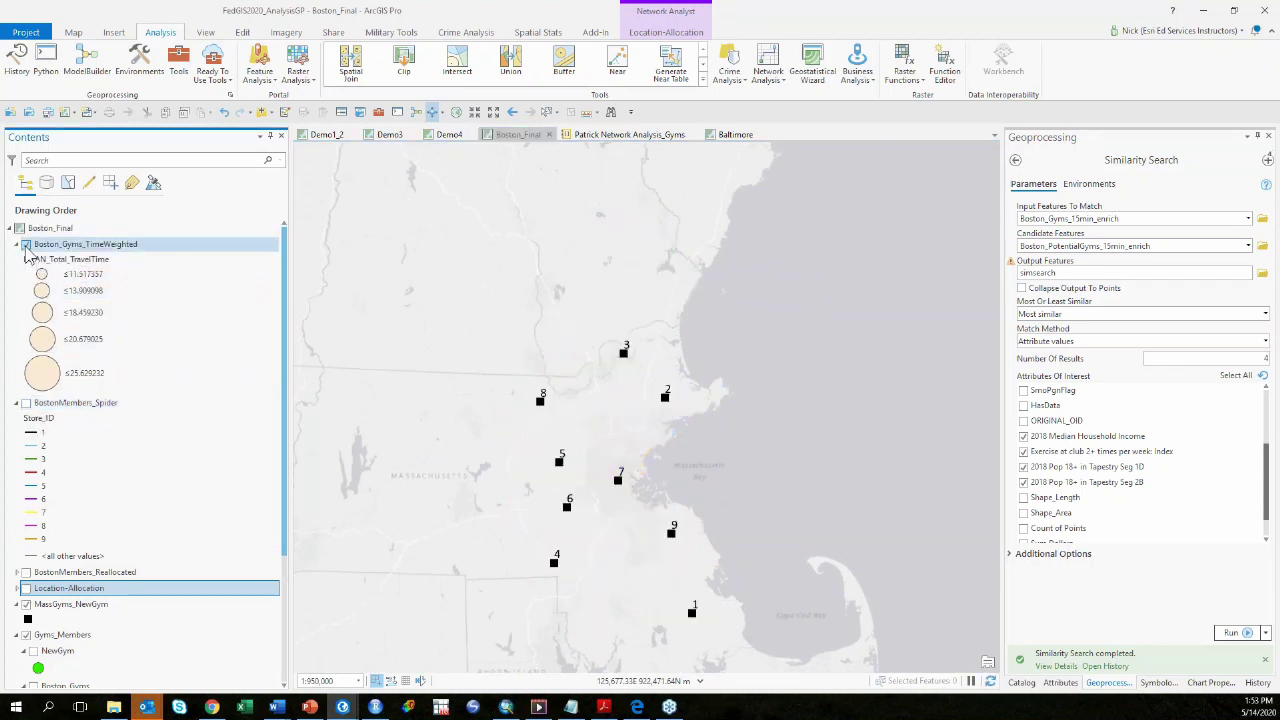
scroll(600, 403, "up", 1)
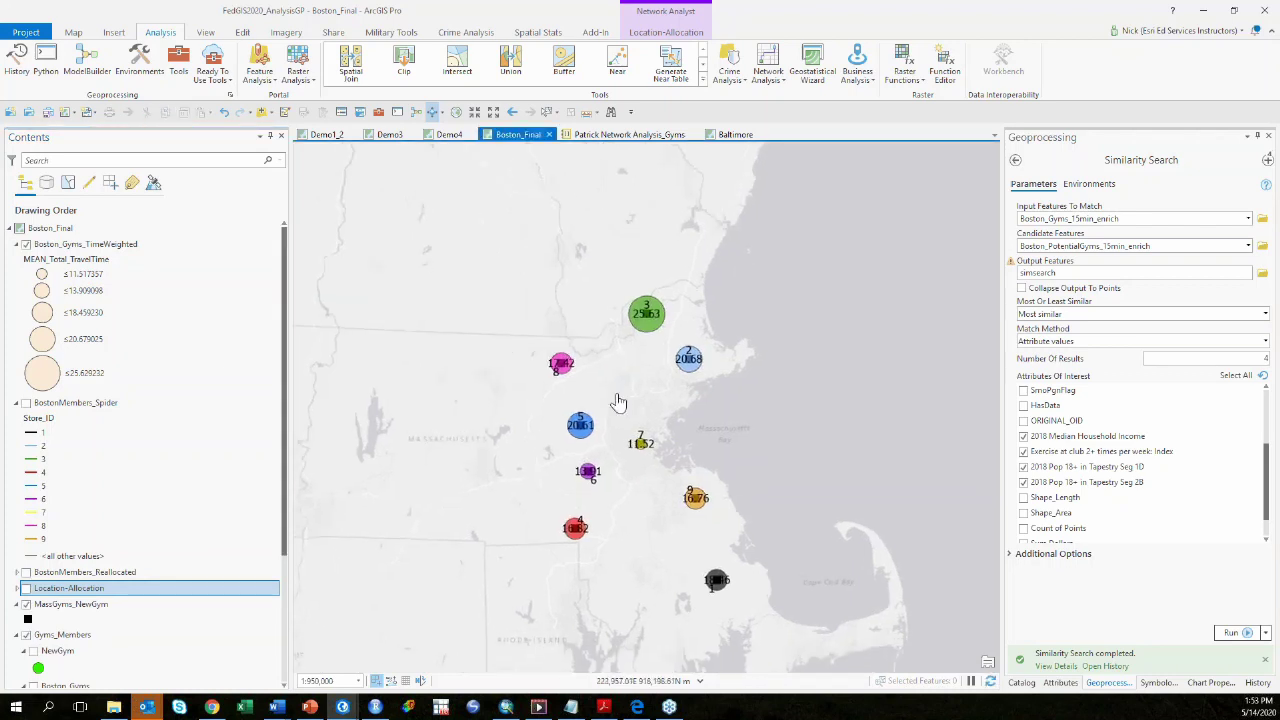
scroll(625, 408, "up", 1)
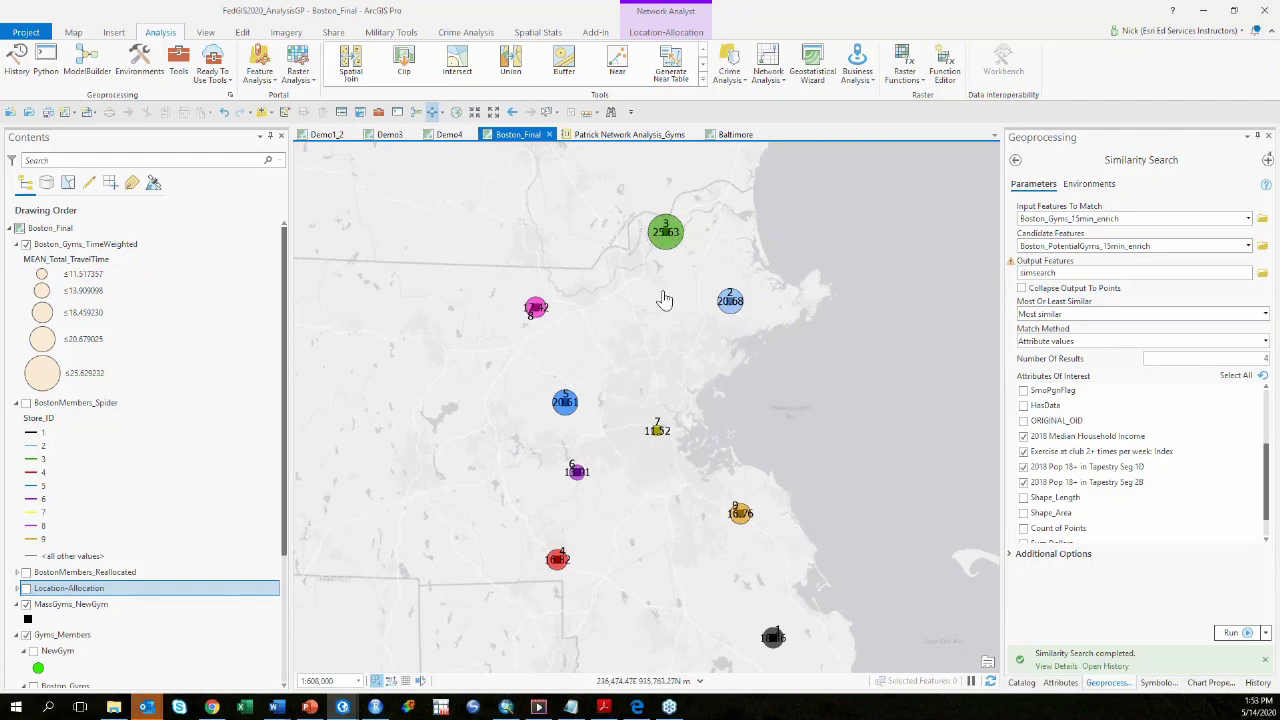
Step: Show the BostonMembers_Spider layer together with the time-weighted gyms and examine the member lines around gym 3
left_click(26, 403)
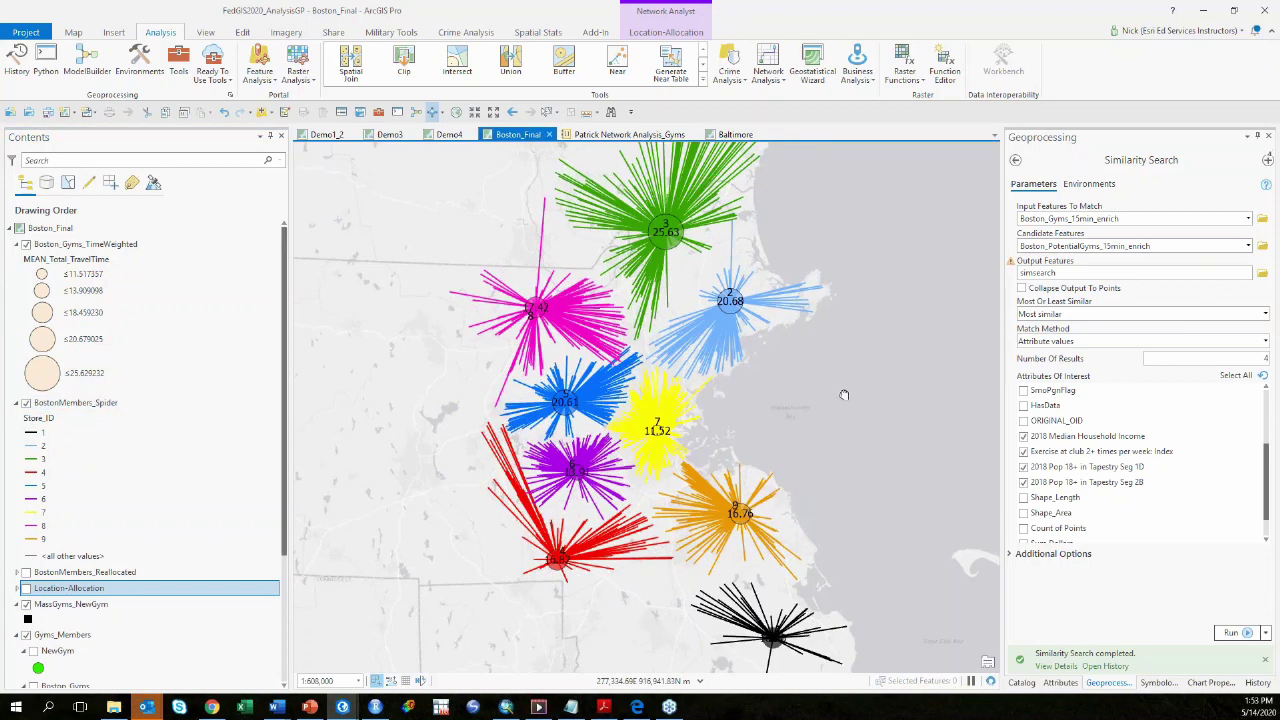
left_click_drag(842, 360, 830, 525)
left_click_drag(901, 370, 903, 322)
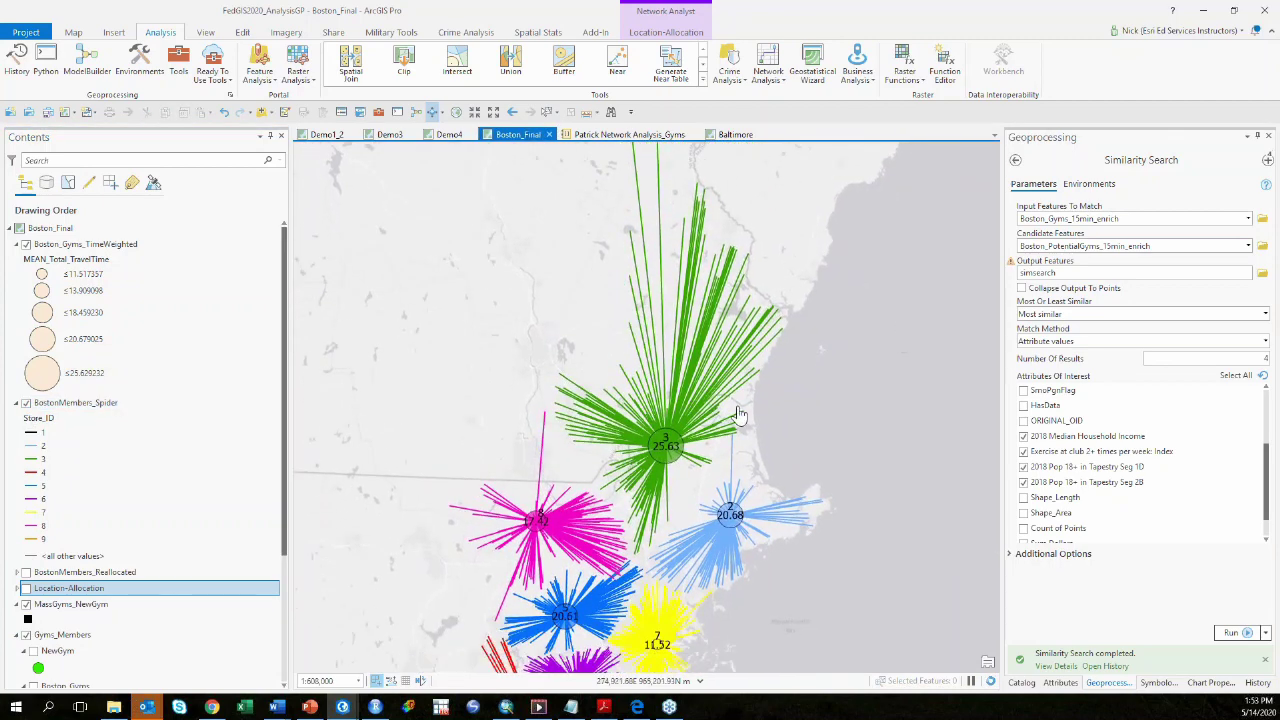
left_click_drag(785, 338, 798, 457)
left_click_drag(690, 273, 822, 280)
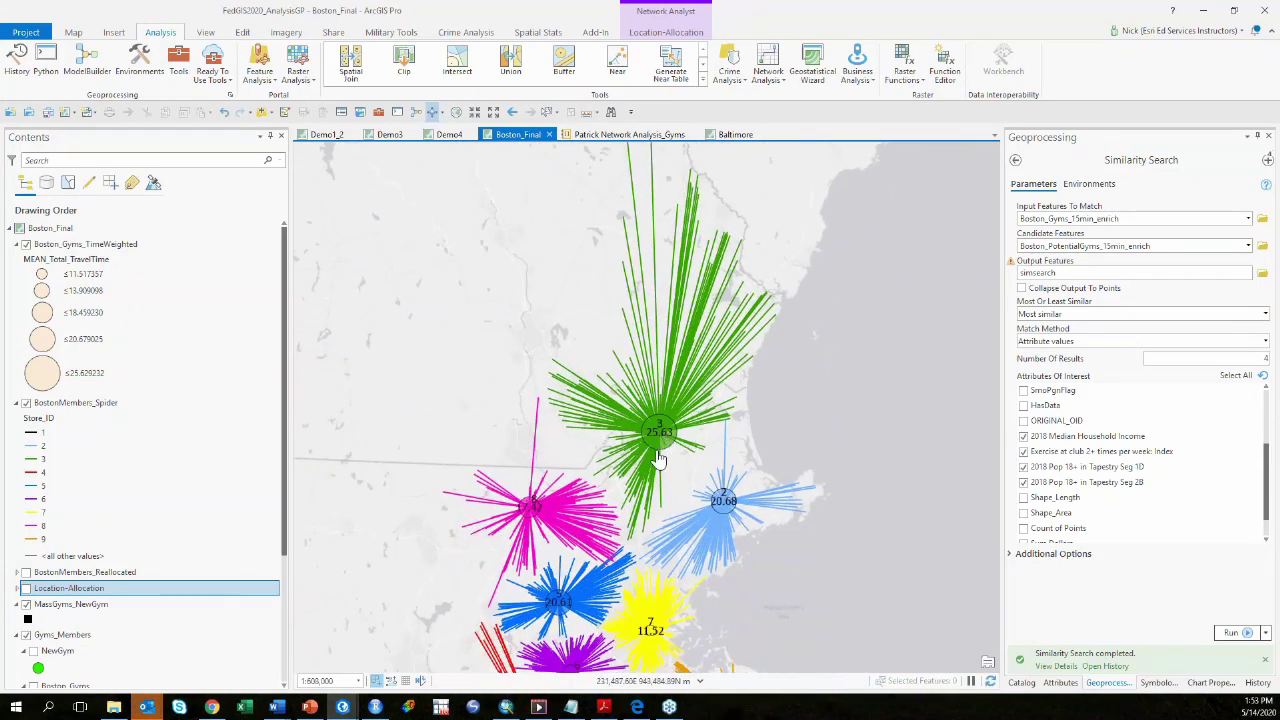
left_click_drag(688, 436, 717, 263)
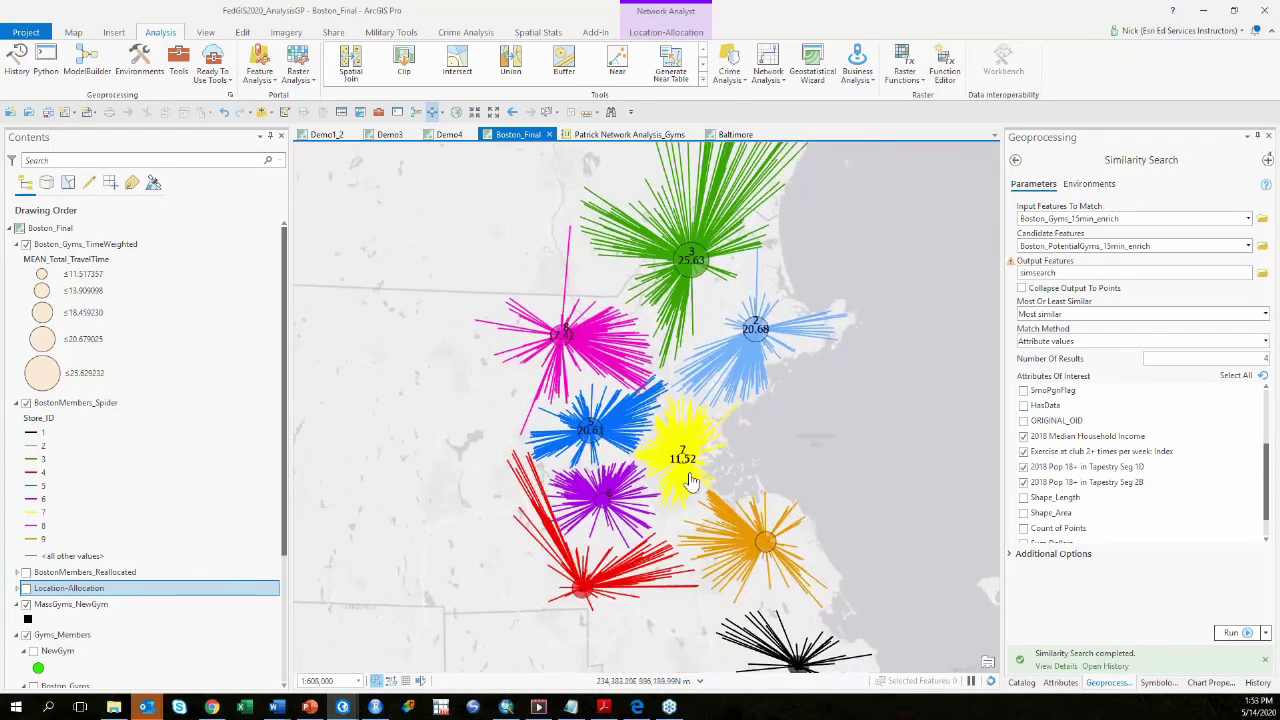
Step: Compare the member lines and mean travel time of gym 7 with those of the surrounding gyms
scroll(683, 472, "up", 2)
scroll(683, 472, "up", 2)
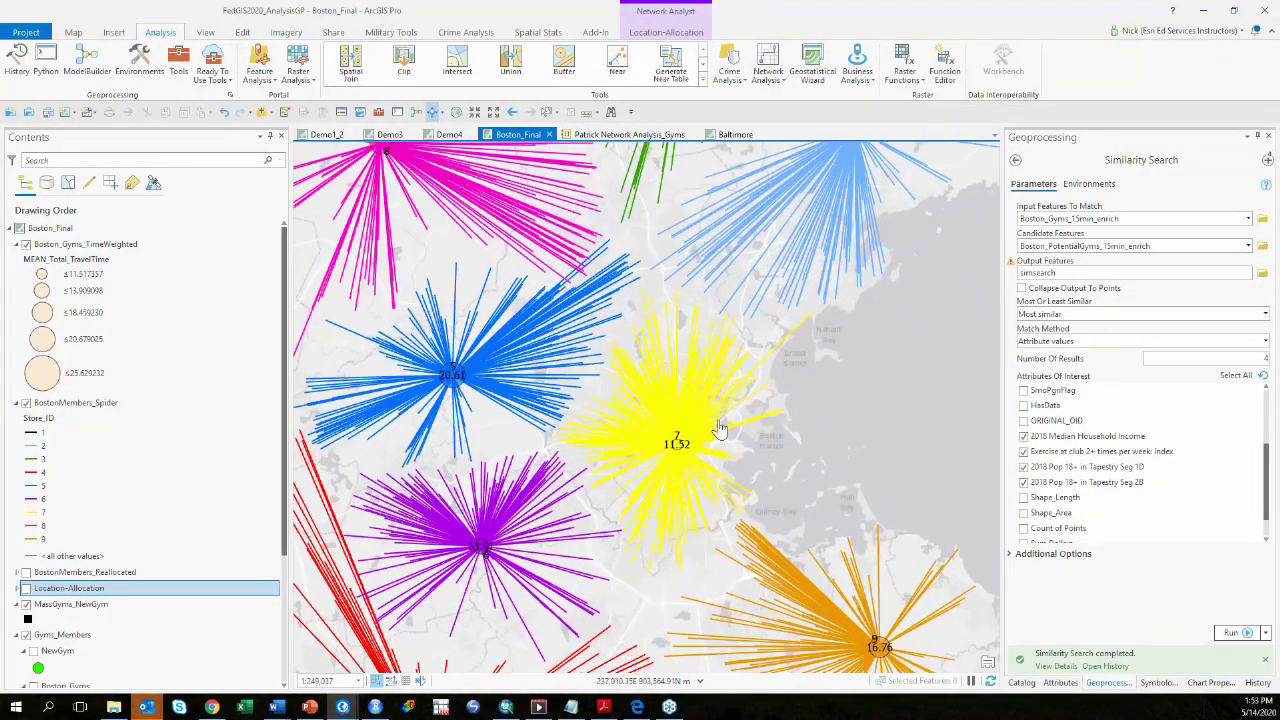
scroll(791, 424, "down", 2)
left_click_drag(834, 488, 805, 348)
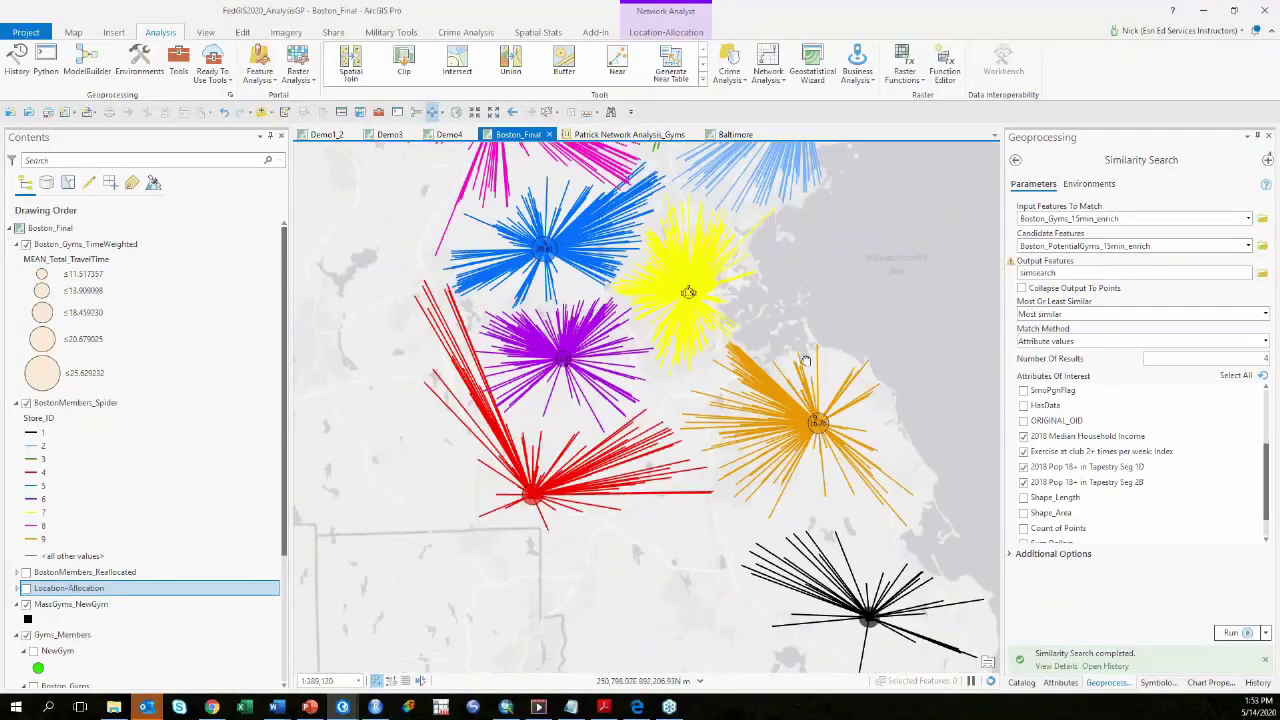
left_click_drag(676, 289, 693, 398)
scroll(697, 400, "up", 2)
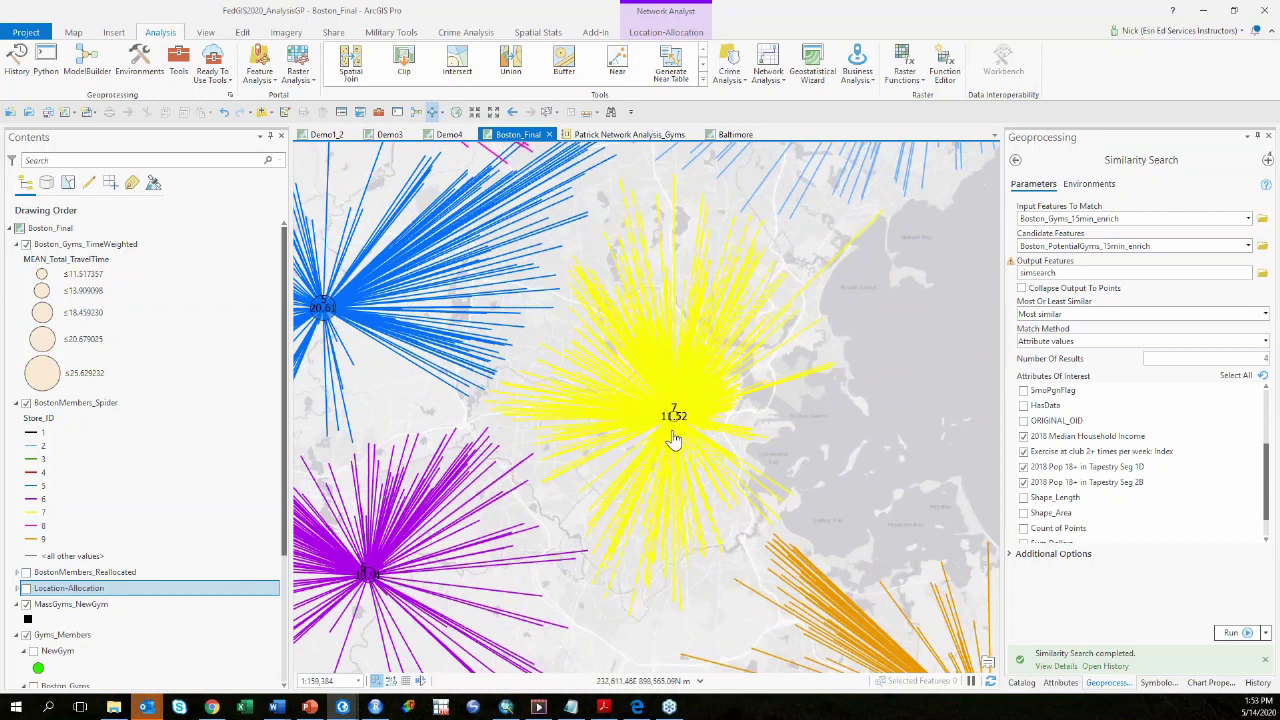
scroll(674, 437, "down", 3)
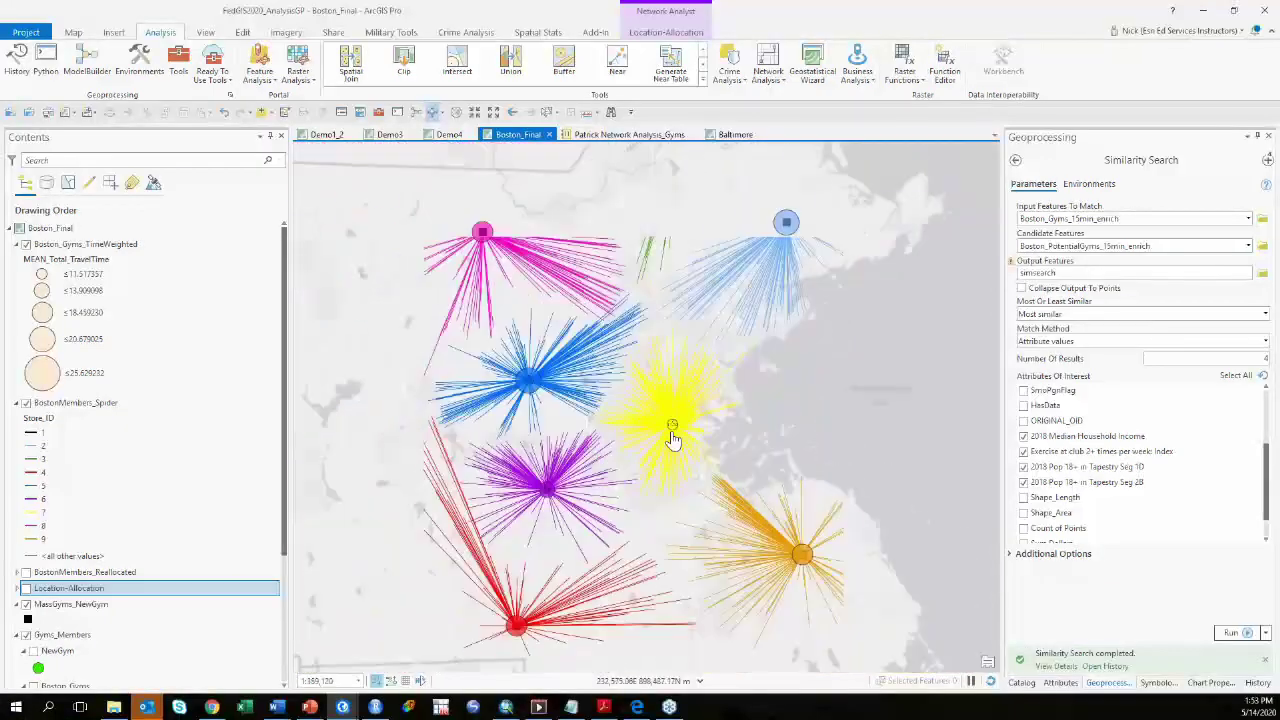
scroll(755, 418, "down", 3)
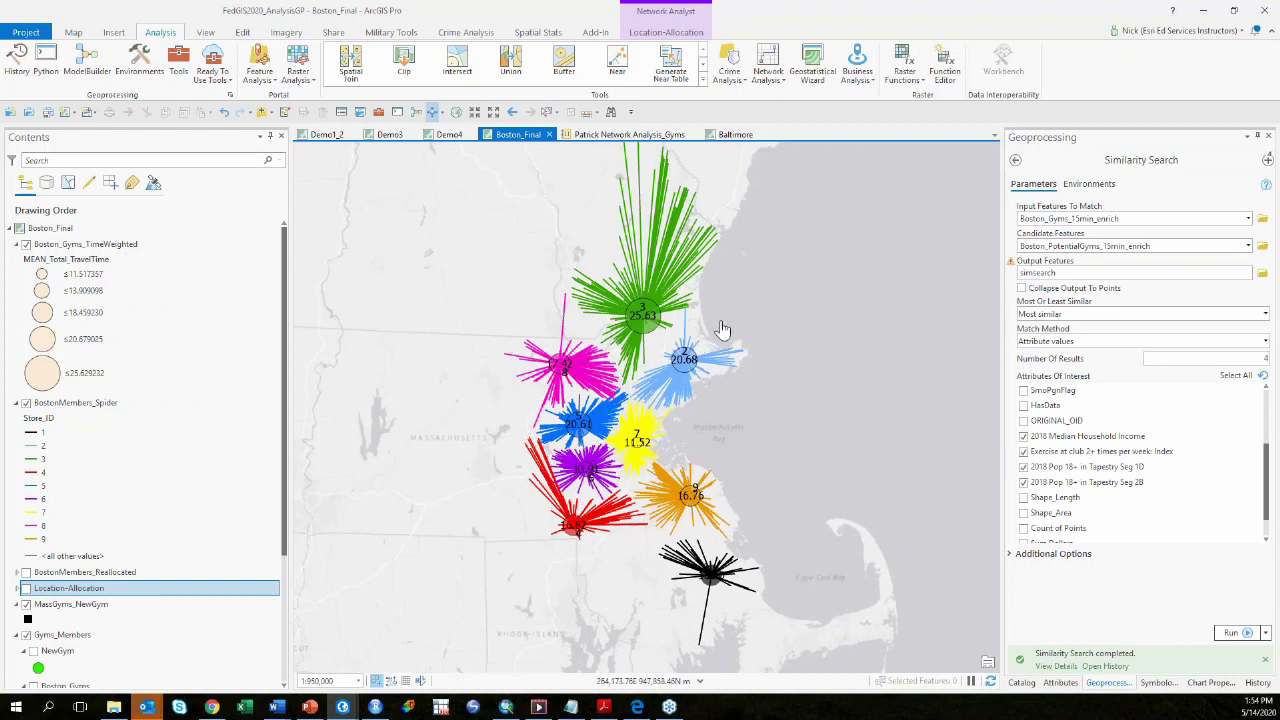
left_click_drag(750, 322, 750, 350)
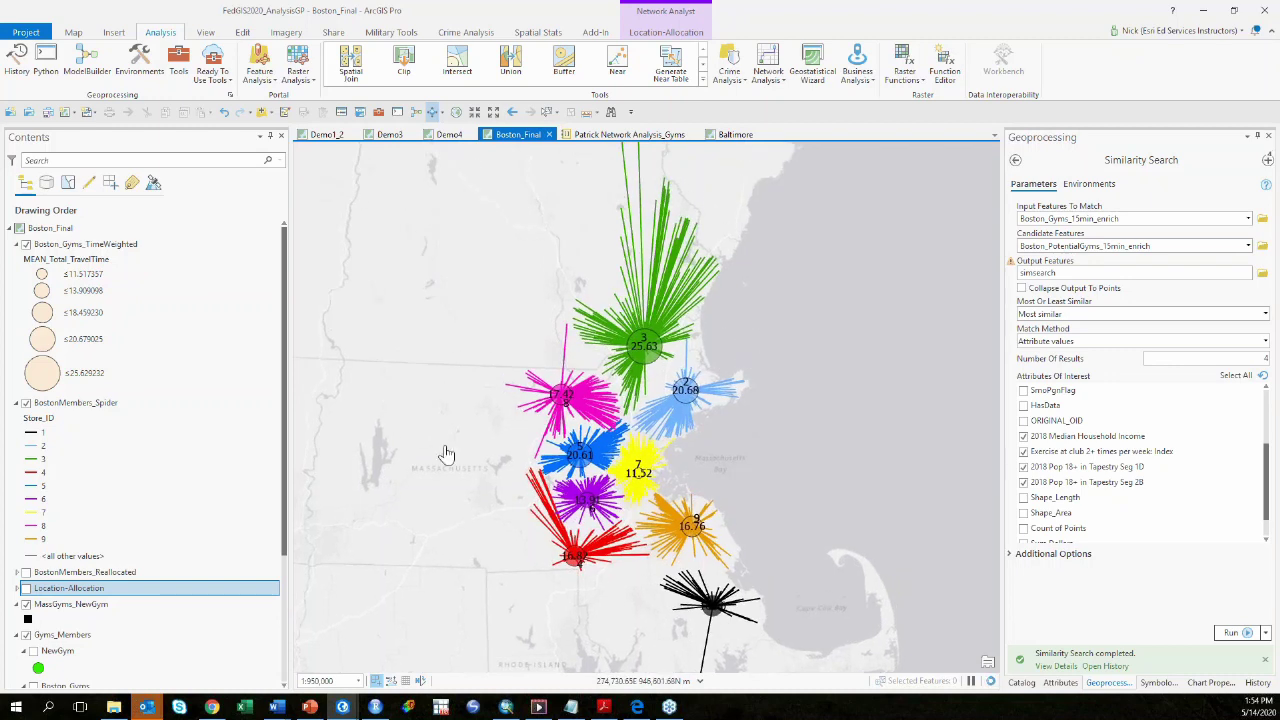
Step: Switch to the PowerPoint presentation and start the slide show from slide 24, "Extending Analysis with R"
mouse_move(278, 705)
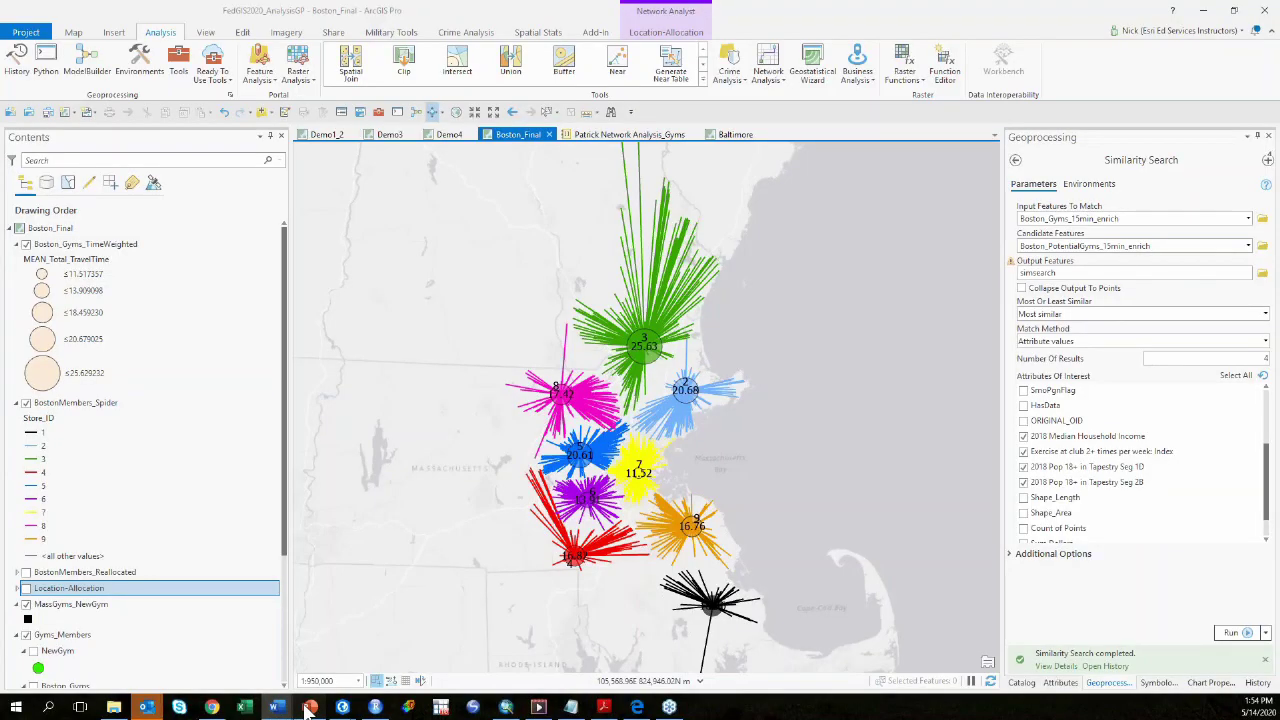
left_click(310, 707)
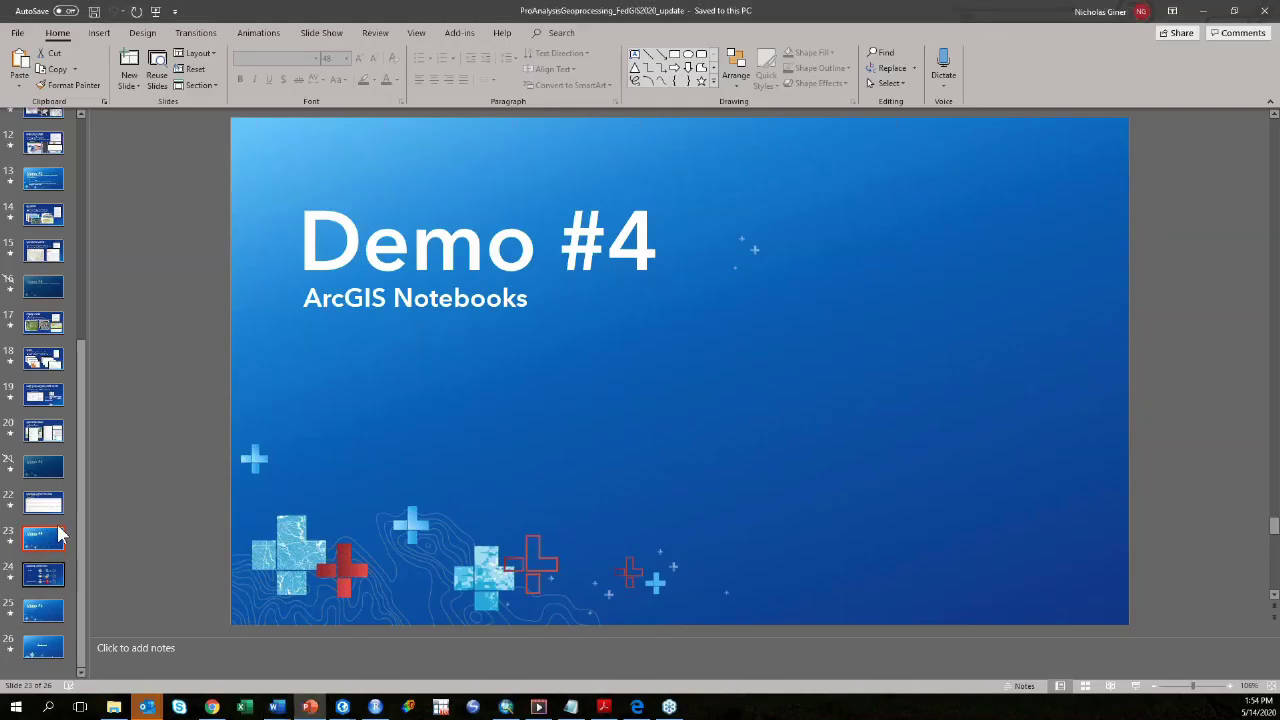
left_click(50, 576)
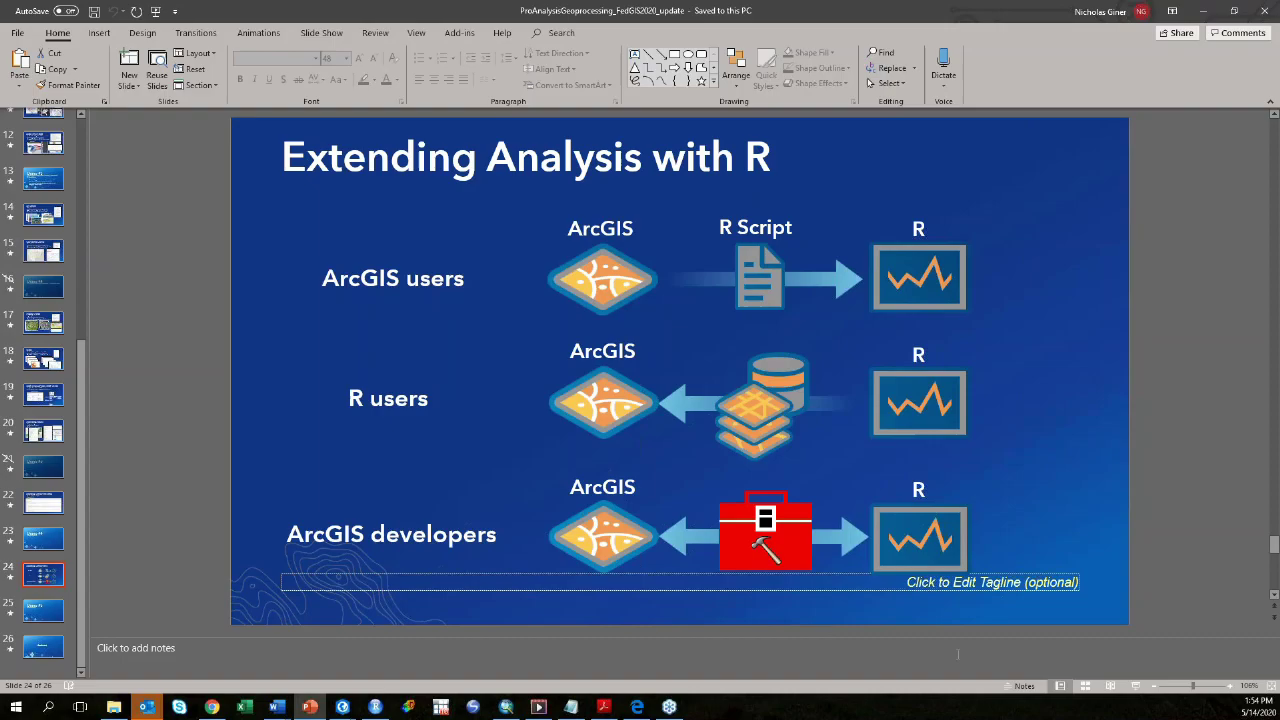
left_click(1135, 686)
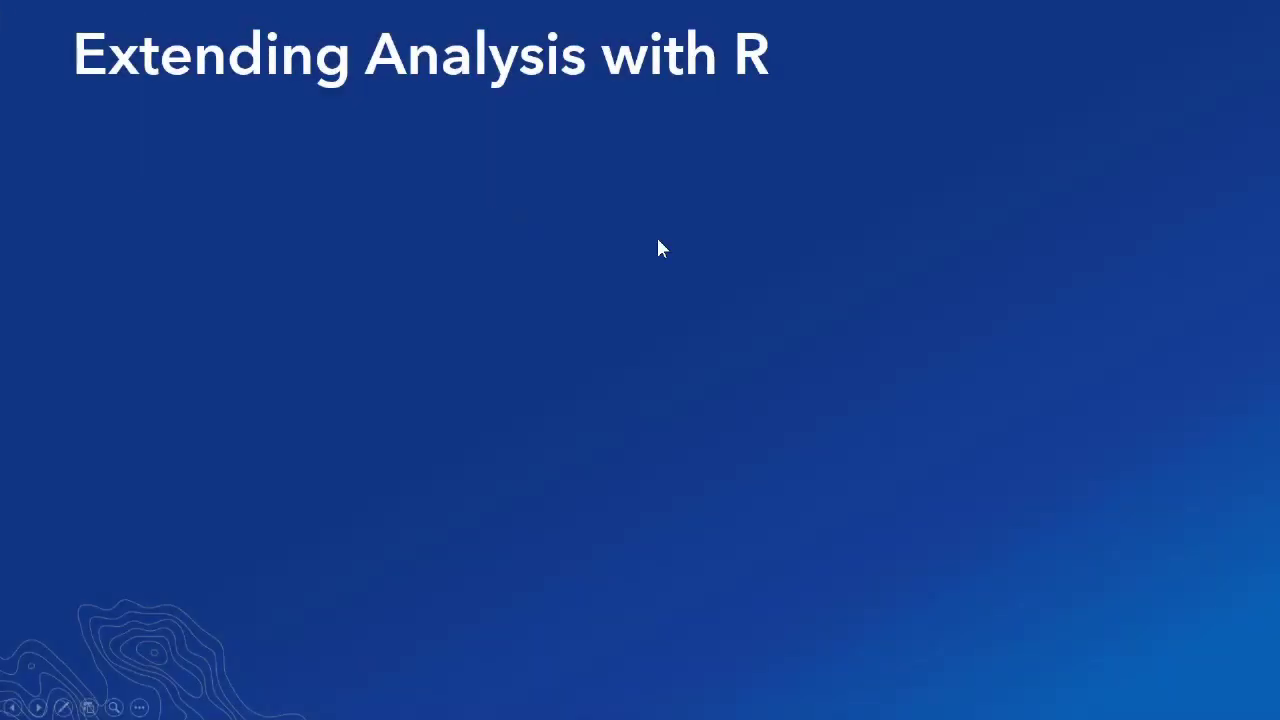